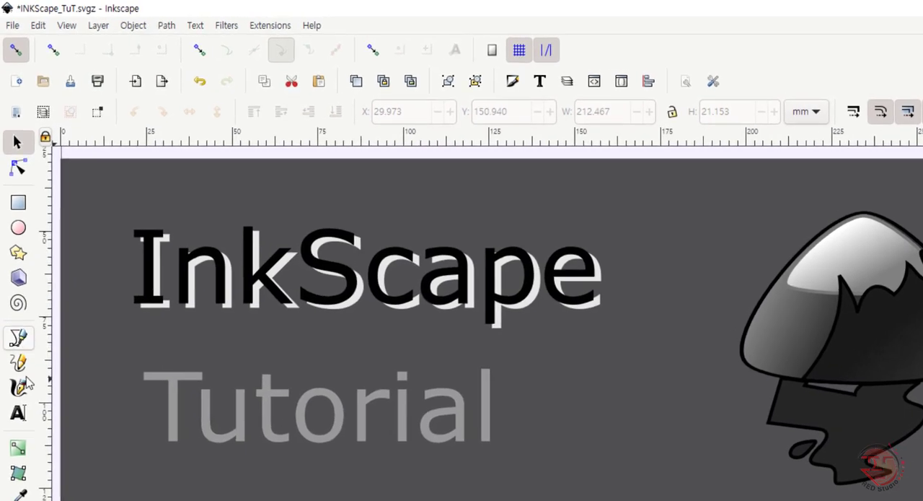
Step: Look over the tool options of the Pen, Pencil and Calligraphy tools
{"action": "left_click", "coordinate": [18, 352]}
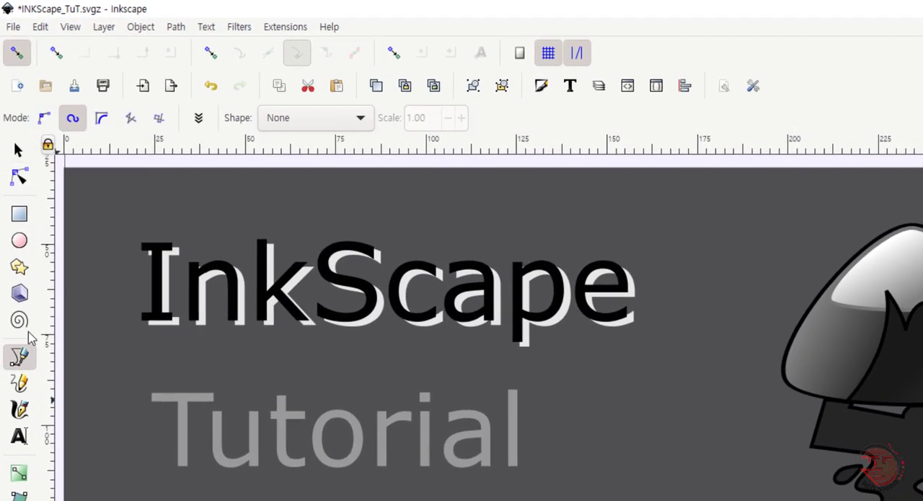
{"action": "left_click", "coordinate": [19, 393]}
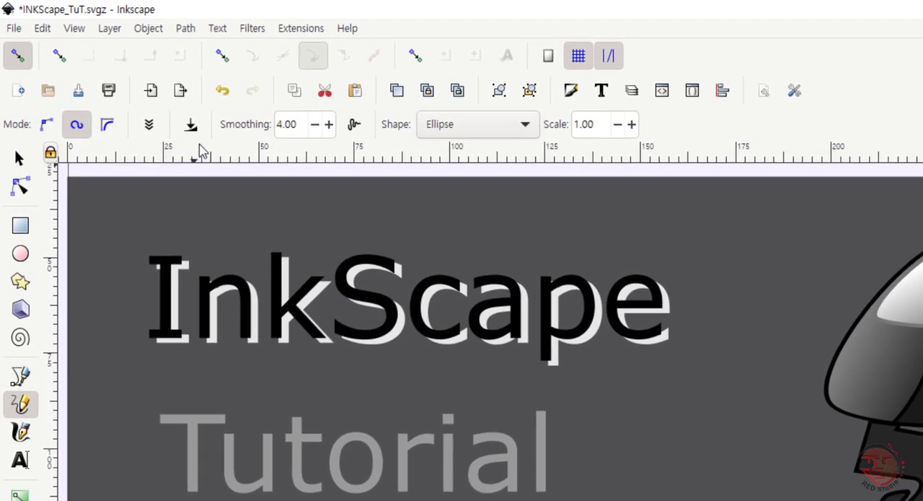
{"action": "left_click", "coordinate": [22, 434]}
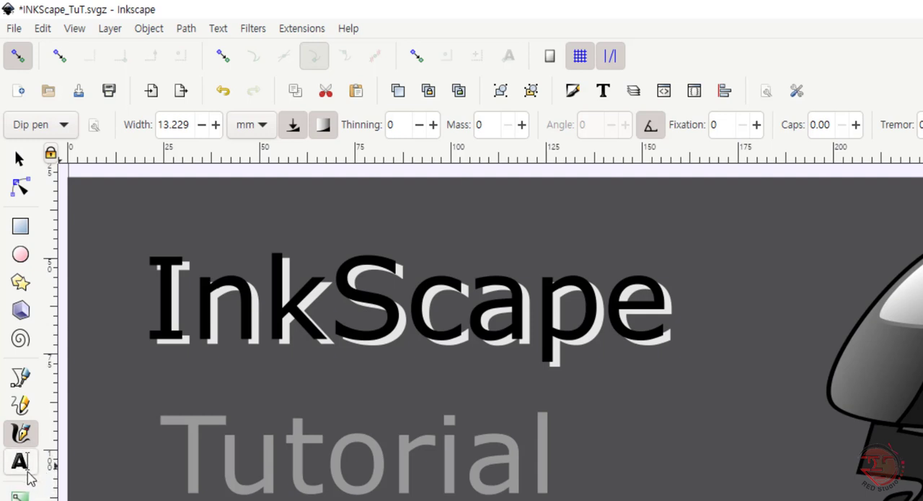
Step: Create a new blank document
{"action": "left_click", "coordinate": [13, 29]}
{"action": "left_click", "coordinate": [60, 49]}
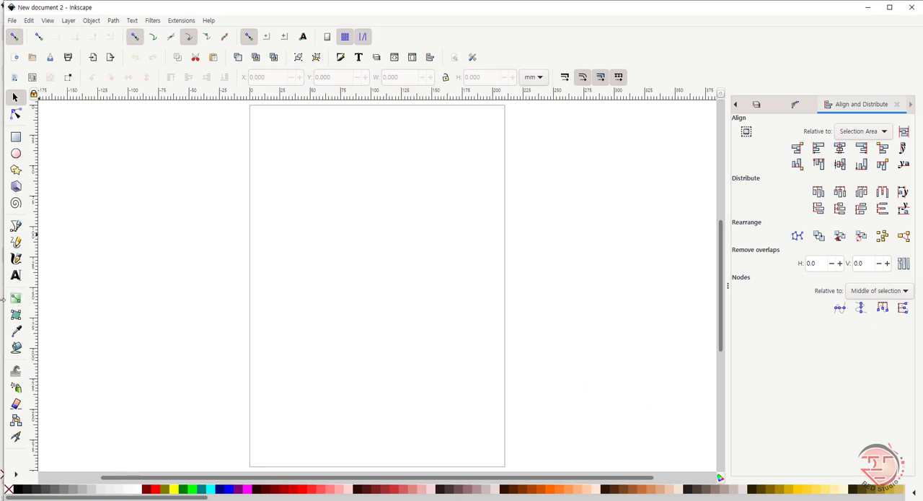
Step: With the Pen in regular Bezier mode, draw an open path of curved and straight segments about 106 by 194 mm, and delete it
{"action": "left_click", "coordinate": [16, 227]}
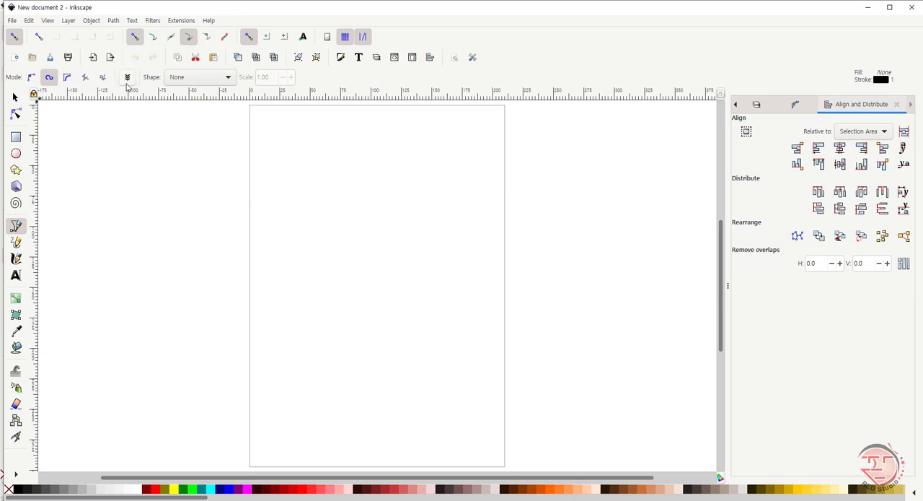
{"action": "left_click", "coordinate": [31, 78]}
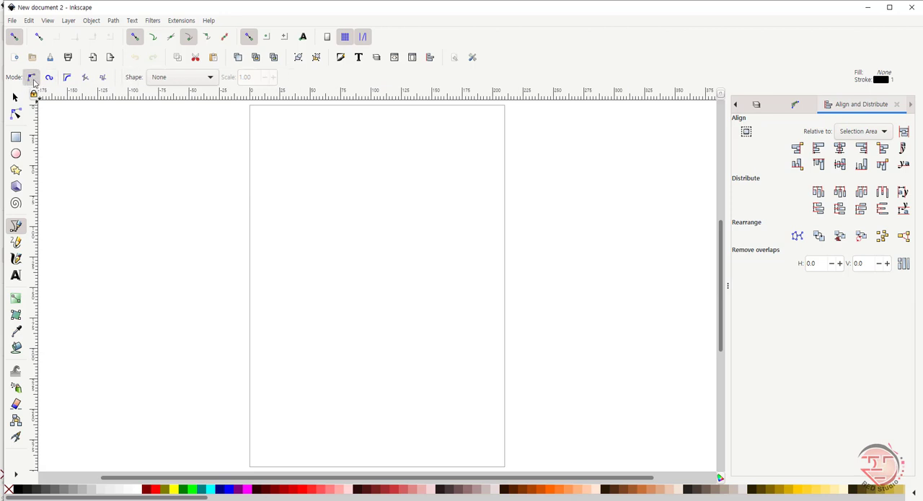
{"action": "left_click", "coordinate": [291, 159]}
{"action": "left_click_drag", "start_coordinate": [337, 161], "coordinate": [356, 199]}
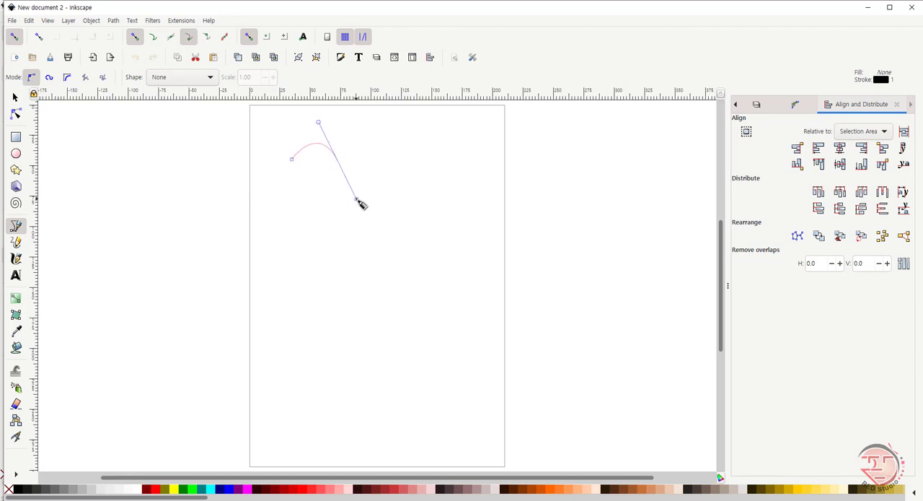
{"action": "left_click", "coordinate": [307, 202]}
{"action": "left_click", "coordinate": [323, 239]}
{"action": "left_click_drag", "start_coordinate": [288, 246], "coordinate": [200, 219]}
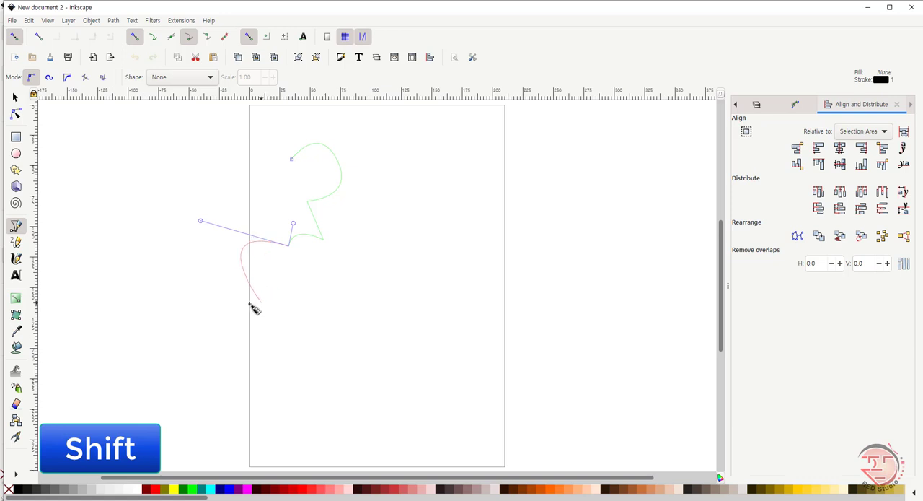
{"action": "left_click_drag", "start_coordinate": [218, 285], "coordinate": [354, 260]}
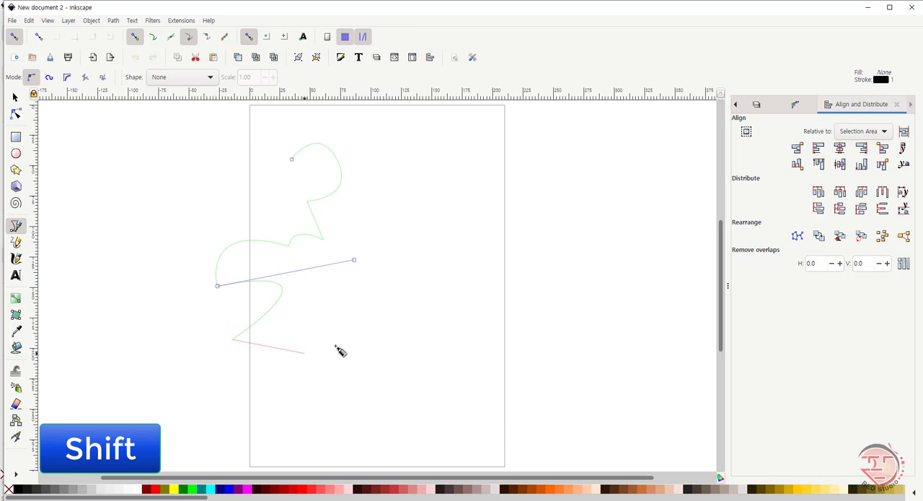
{"action": "left_click_drag", "start_coordinate": [344, 339], "coordinate": [432, 248]}
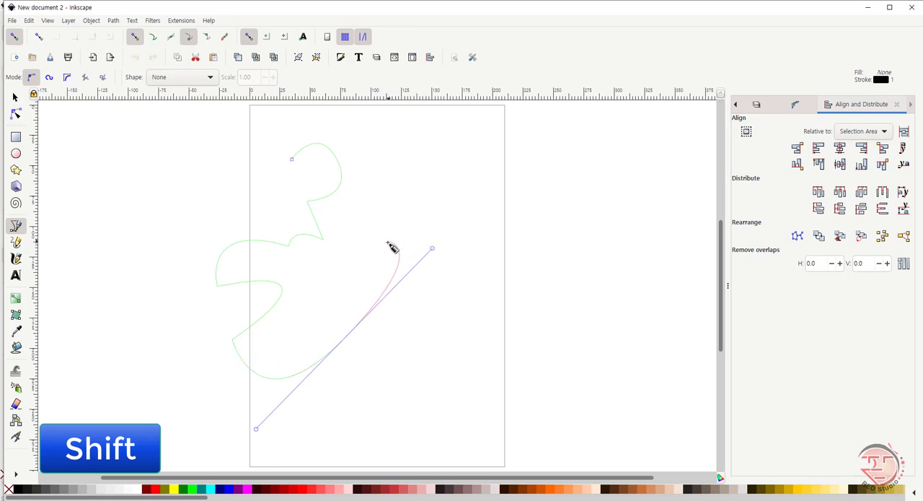
{"action": "right_click", "coordinate": [388, 237]}
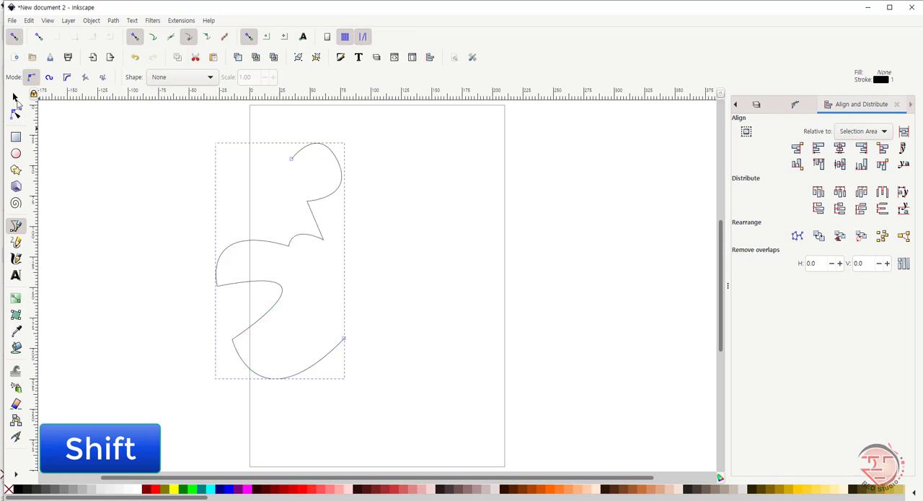
{"action": "left_click", "coordinate": [16, 97]}
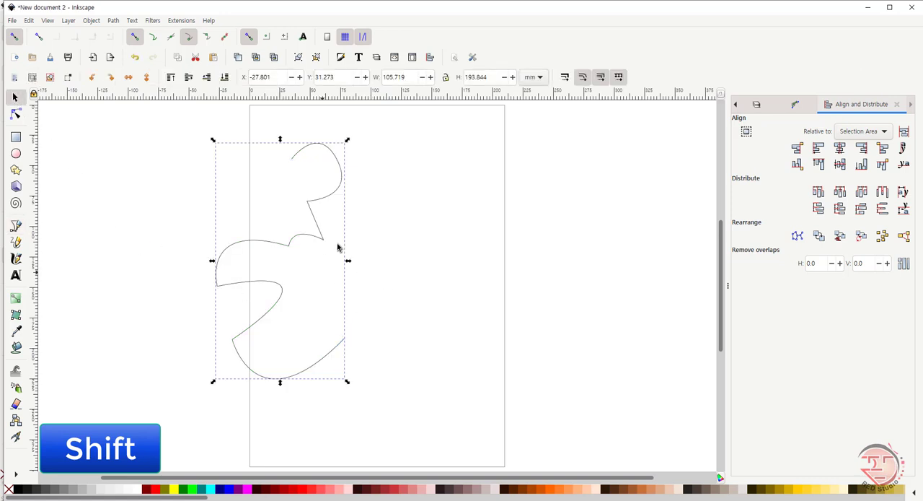
{"action": "key", "text": "Delete"}
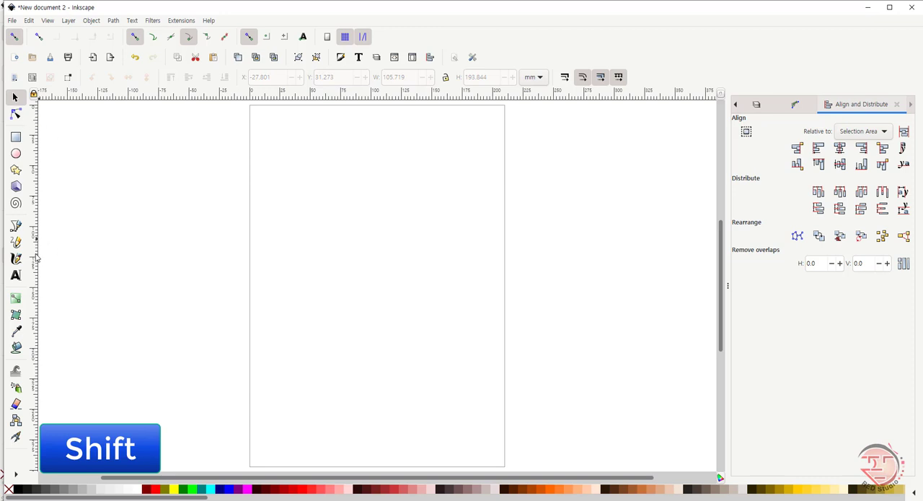
Step: With the Pen in Spiro mode, draw an open inward spiral of about two and a half turns, about 79 by 82 mm, and delete it
{"action": "left_click", "coordinate": [16, 227]}
{"action": "left_click", "coordinate": [49, 78]}
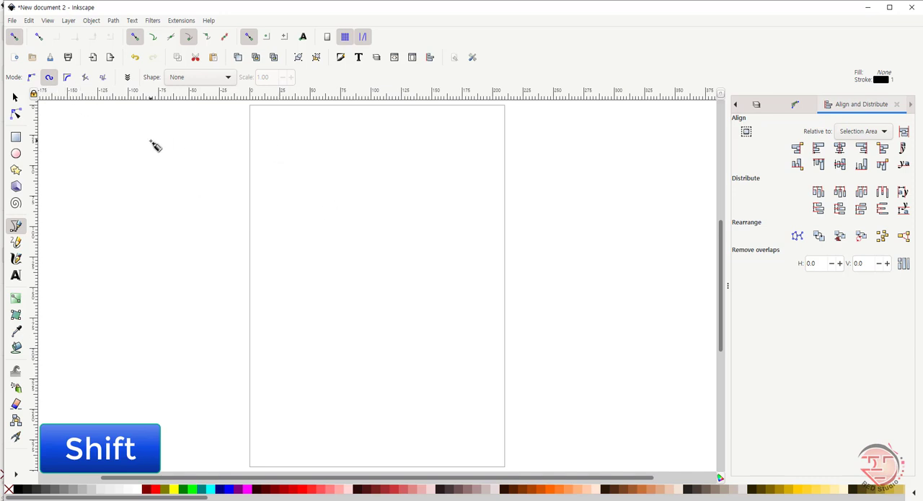
{"action": "left_click", "coordinate": [317, 196], "text": "shift"}
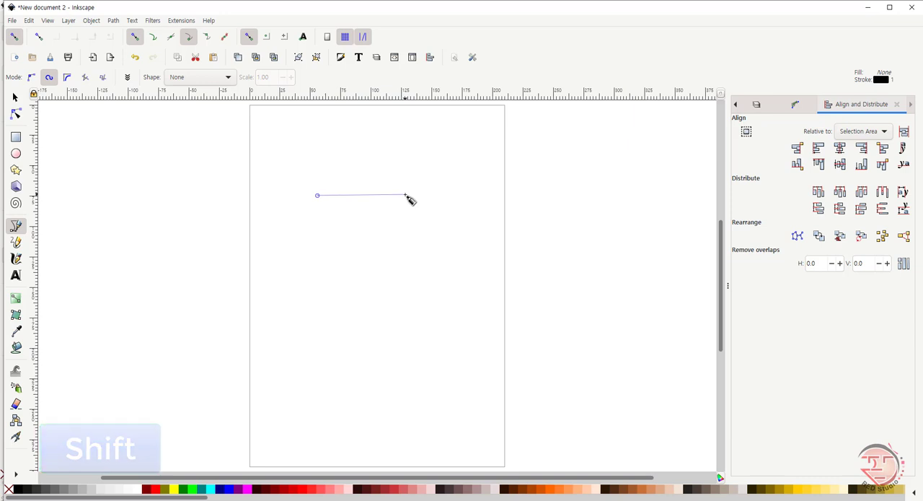
{"action": "left_click", "coordinate": [406, 195]}
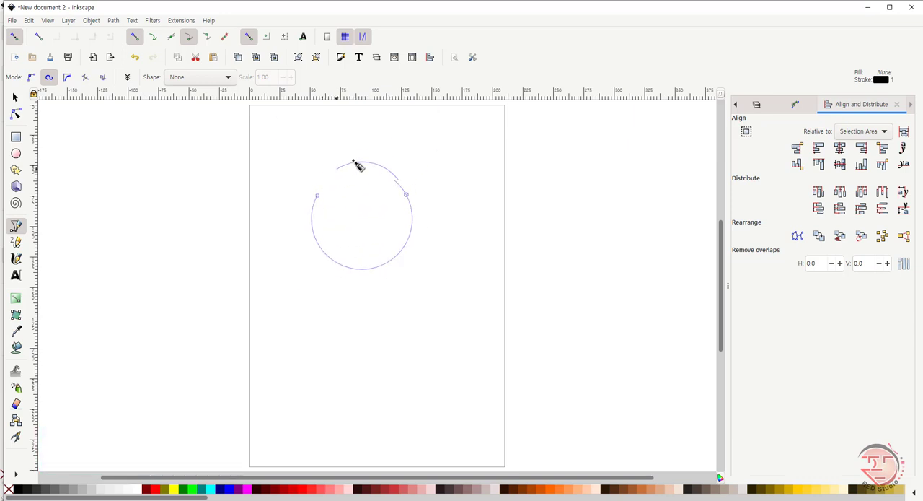
{"action": "left_click", "coordinate": [321, 242]}
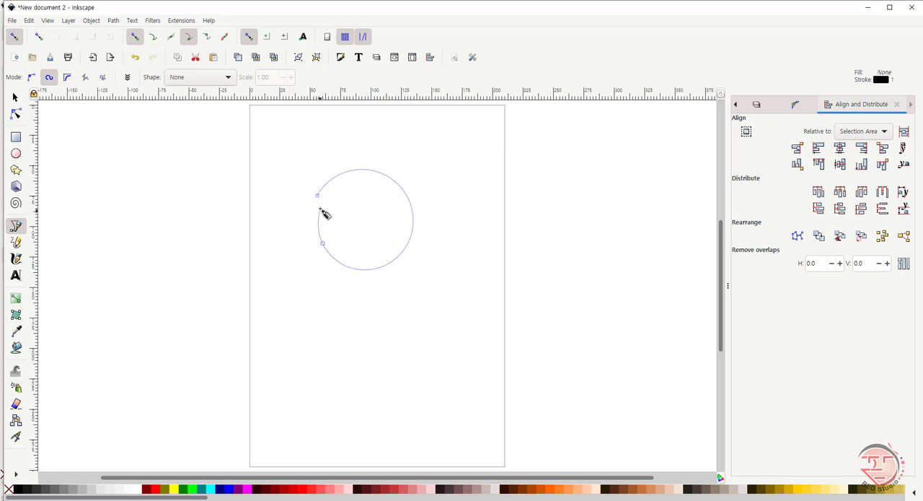
{"action": "left_click", "coordinate": [318, 195]}
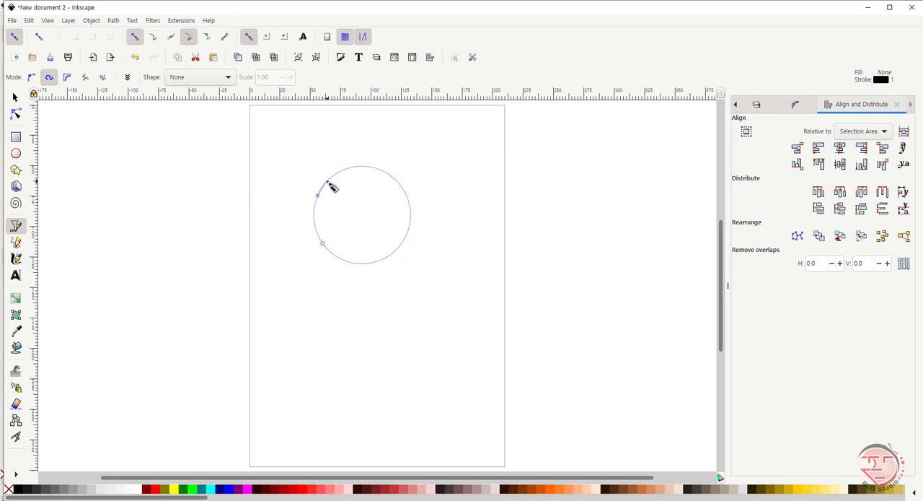
{"action": "left_click", "coordinate": [348, 179]}
{"action": "left_click", "coordinate": [397, 200]}
{"action": "left_click", "coordinate": [394, 240]}
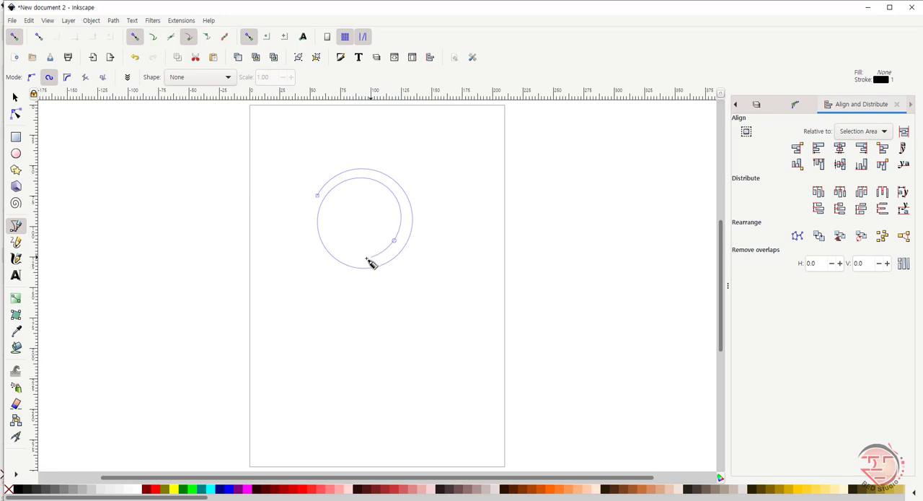
{"action": "left_click", "coordinate": [336, 202]}
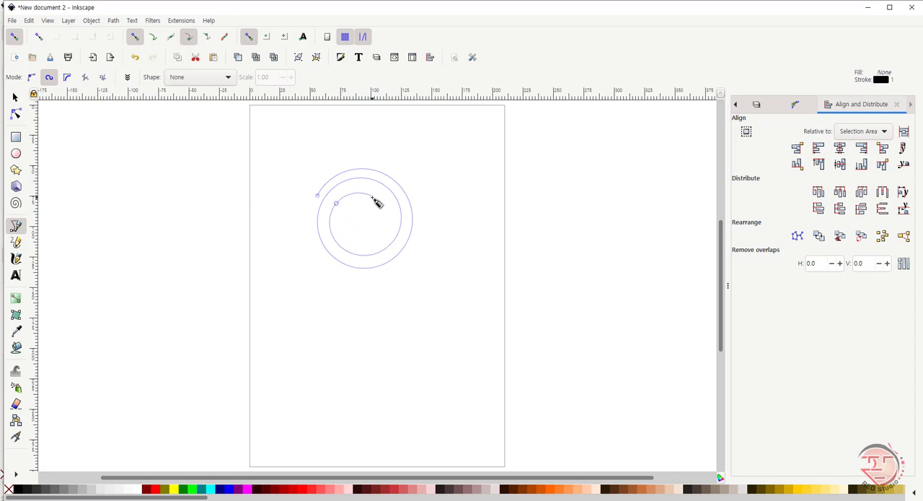
{"action": "double_click", "coordinate": [371, 196]}
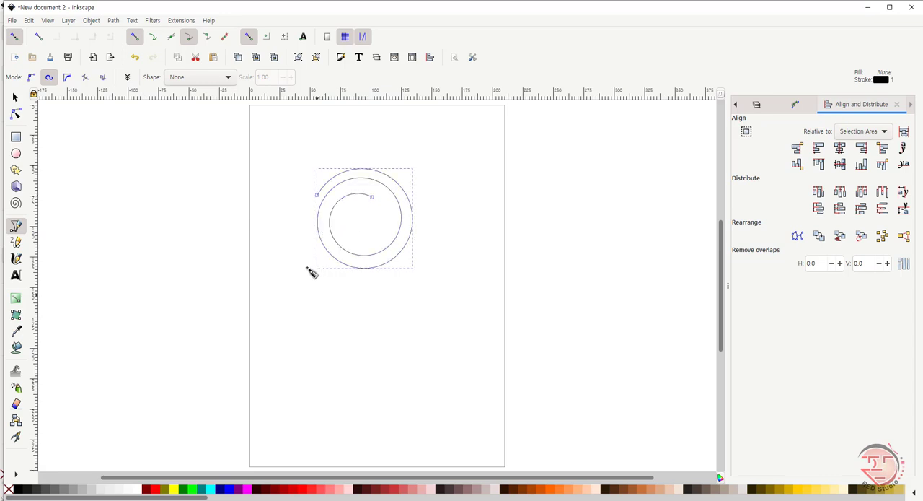
{"action": "left_click", "coordinate": [16, 98]}
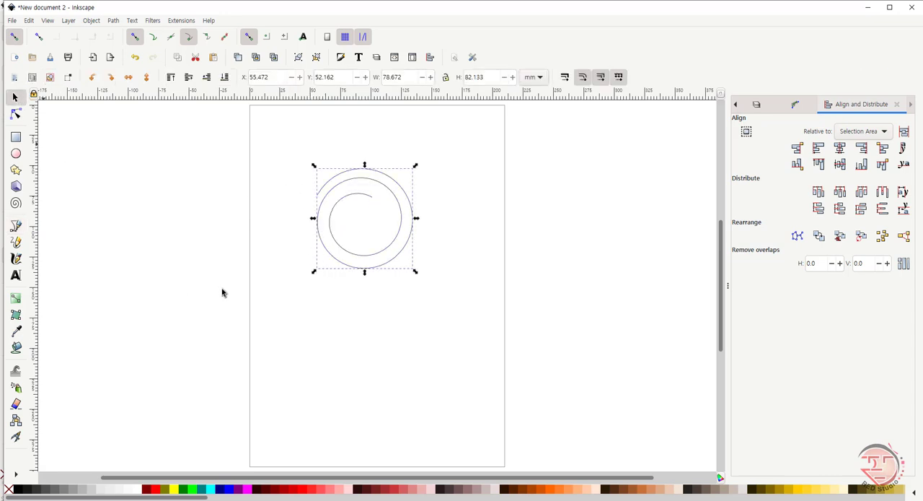
{"action": "key", "text": "Delete"}
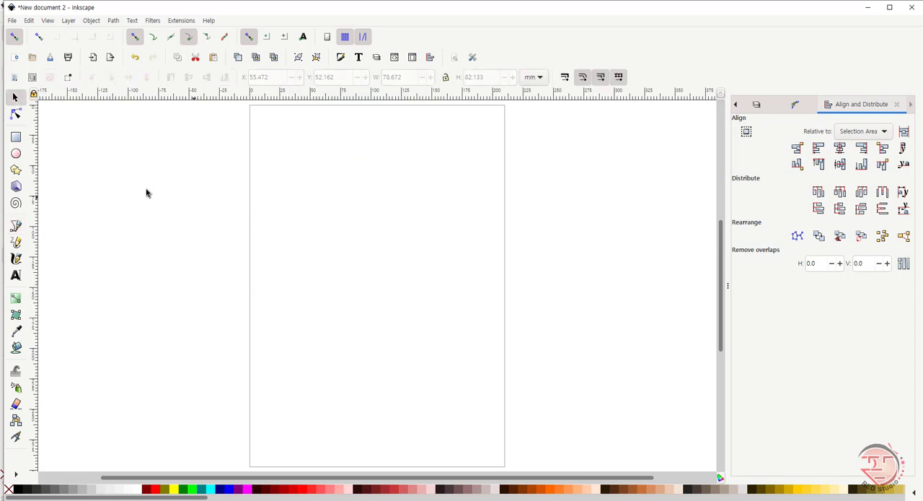
Step: With the Pen in BSpline mode, draw a closed, smoothly rounded four-armed cross from twelve corner points in the middle of the page
{"action": "left_click", "coordinate": [17, 227]}
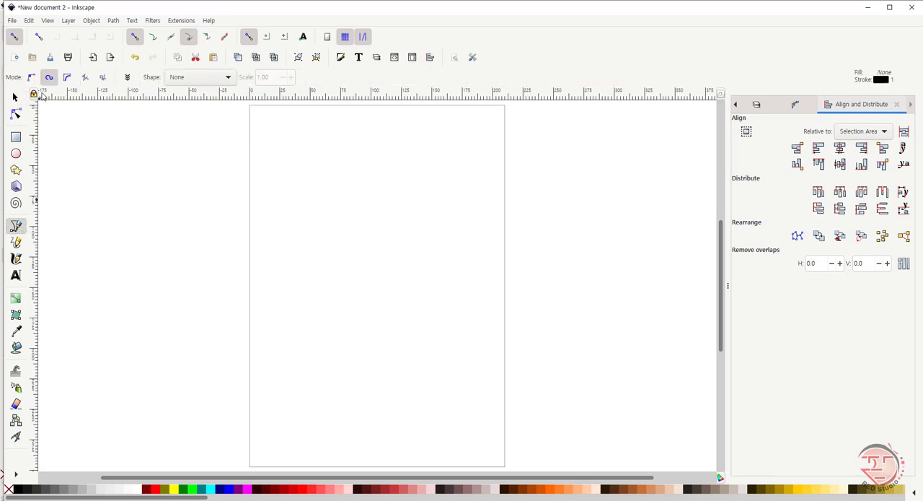
{"action": "left_click", "coordinate": [67, 78]}
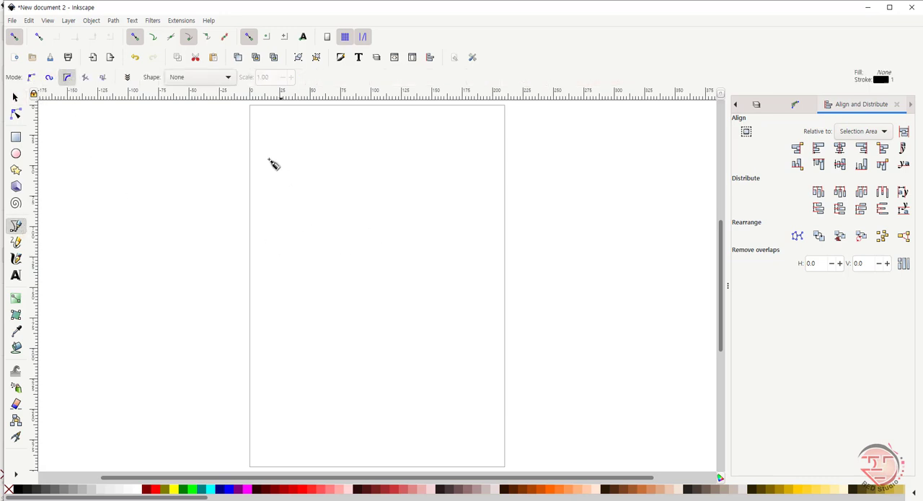
{"action": "left_click", "coordinate": [354, 168]}
{"action": "left_click", "coordinate": [402, 168]}
{"action": "left_click", "coordinate": [402, 243]}
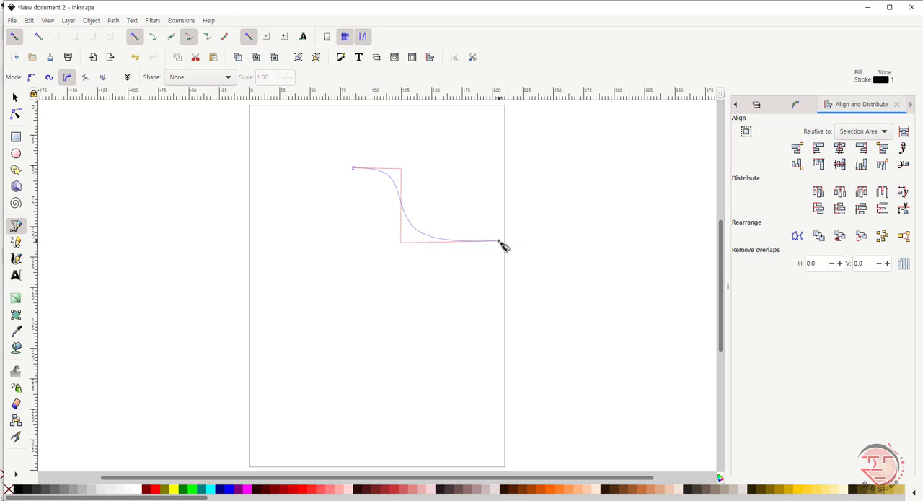
{"action": "left_click", "coordinate": [498, 243]}
{"action": "left_click", "coordinate": [499, 295]}
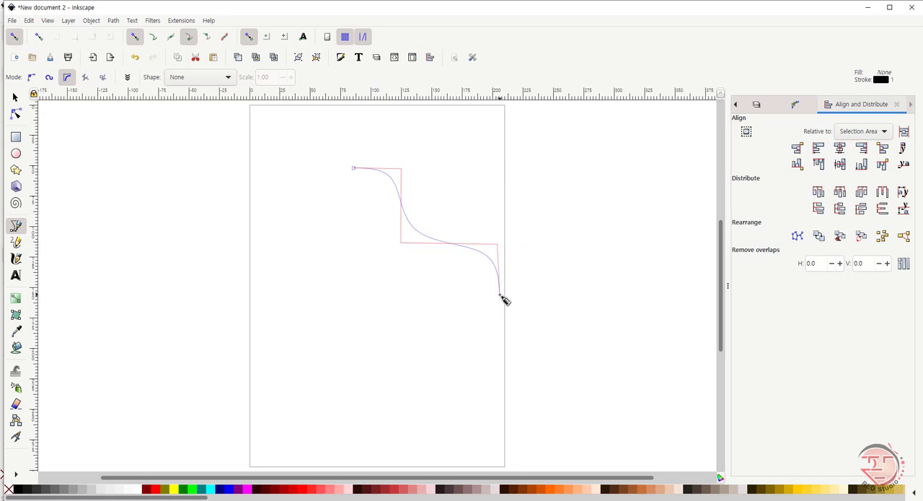
{"action": "left_click", "coordinate": [406, 294]}
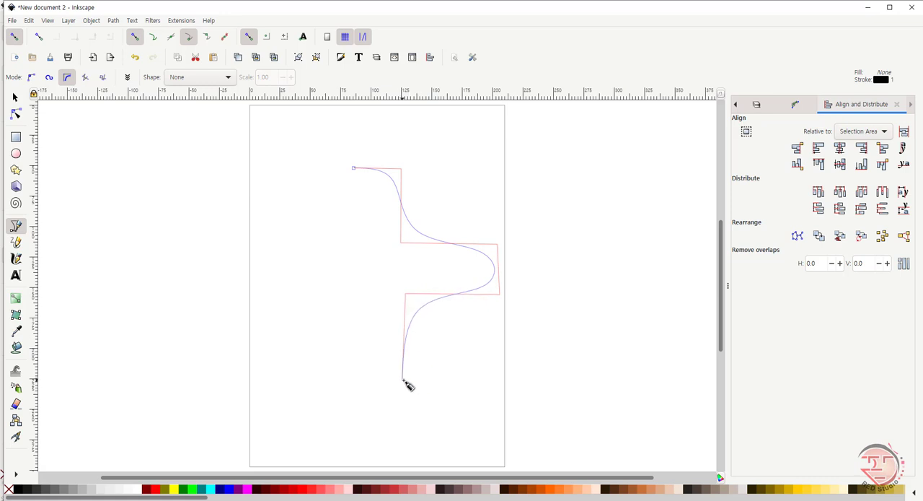
{"action": "left_click", "coordinate": [407, 379]}
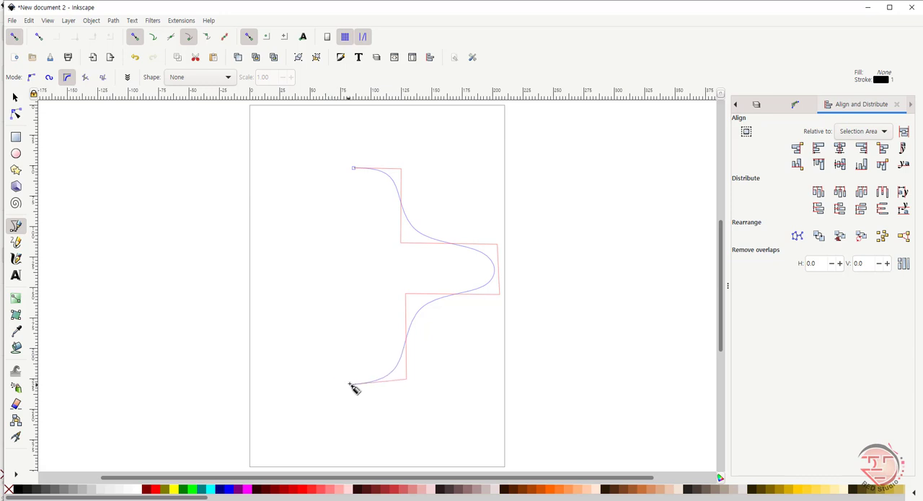
{"action": "left_click", "coordinate": [351, 379]}
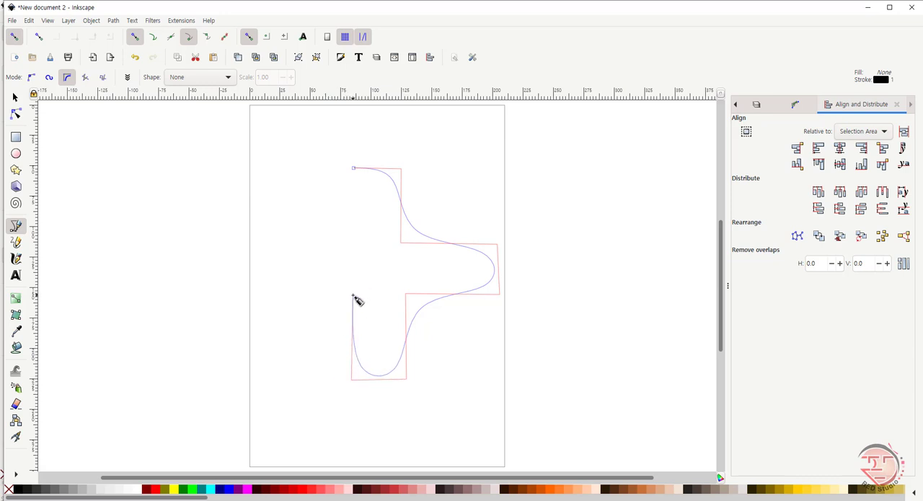
{"action": "left_click", "coordinate": [354, 296]}
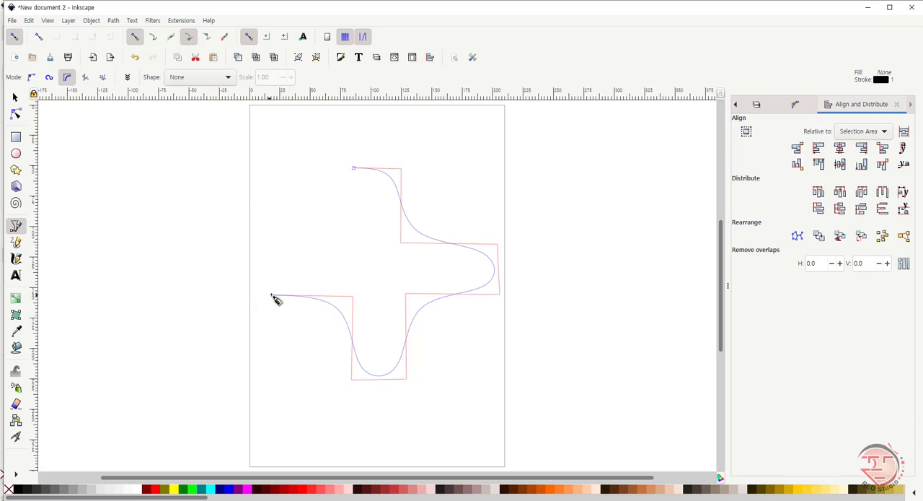
{"action": "left_click", "coordinate": [267, 295]}
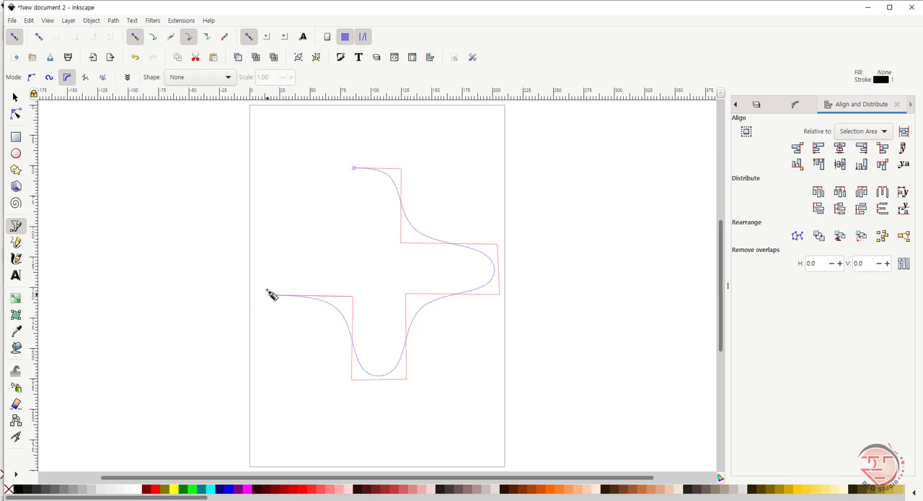
{"action": "left_click", "coordinate": [269, 247]}
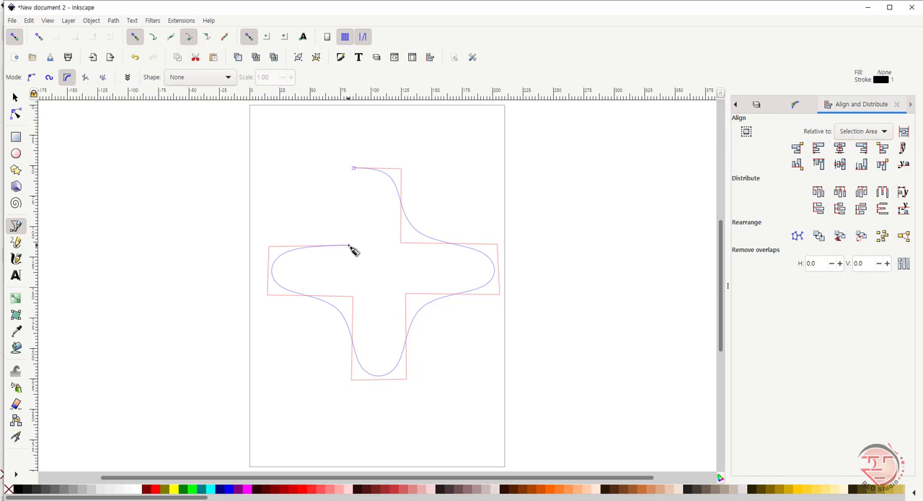
{"action": "left_click", "coordinate": [350, 246]}
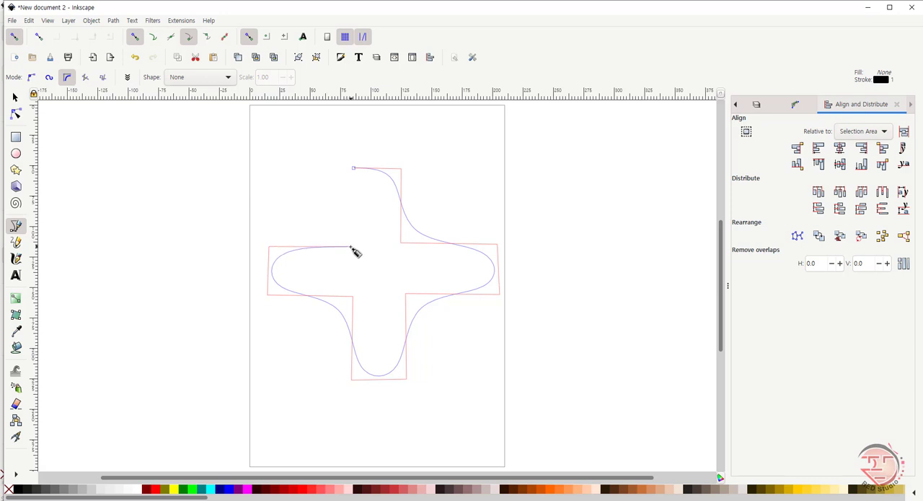
{"action": "left_click", "coordinate": [354, 170]}
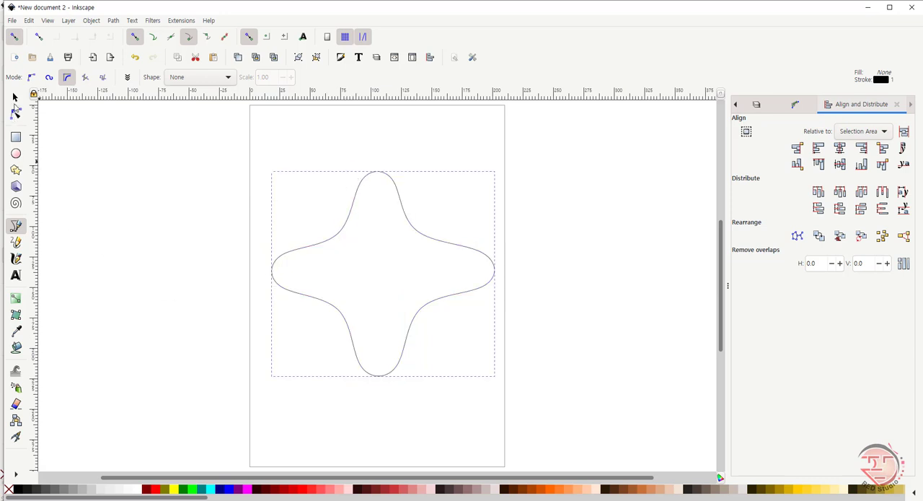
Step: Delete the rounded cross and, with the Pen in straight-line mode, draw a closed six-point zigzag about 101 by 108 mm on the page's upper half
{"action": "left_click", "coordinate": [15, 97]}
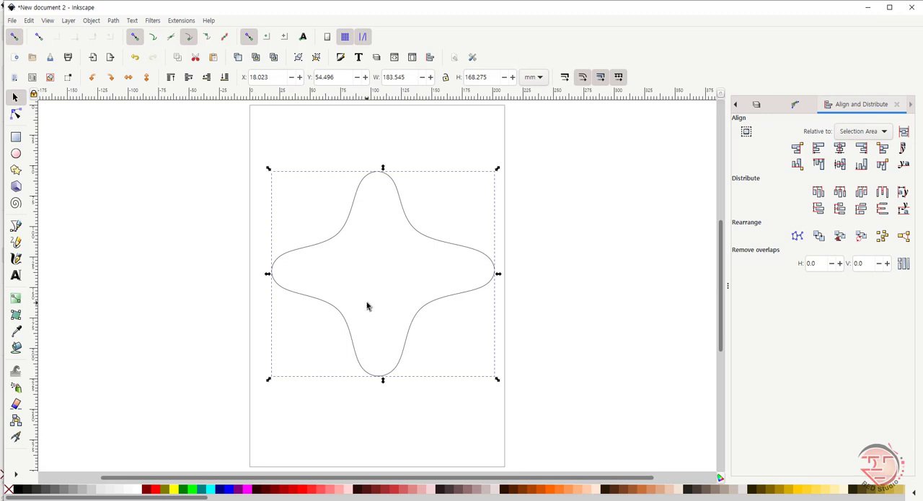
{"action": "key", "text": "Delete"}
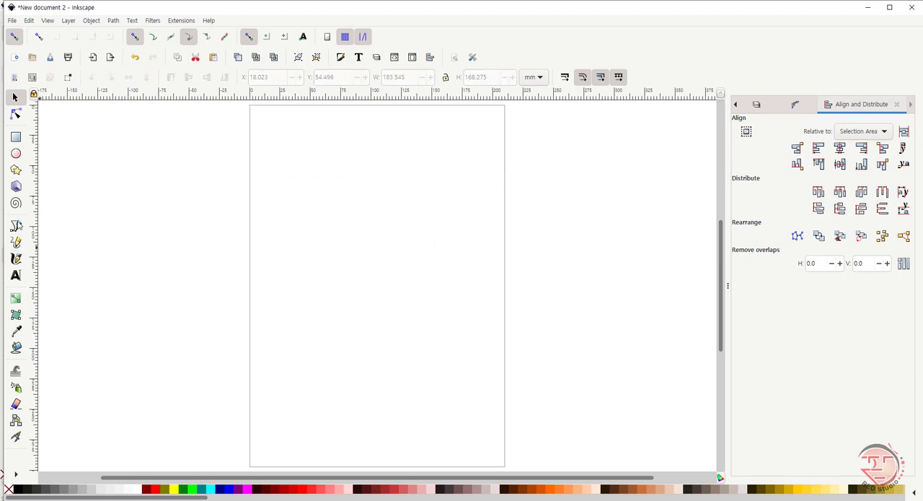
{"action": "left_click", "coordinate": [21, 230]}
{"action": "left_click", "coordinate": [86, 78]}
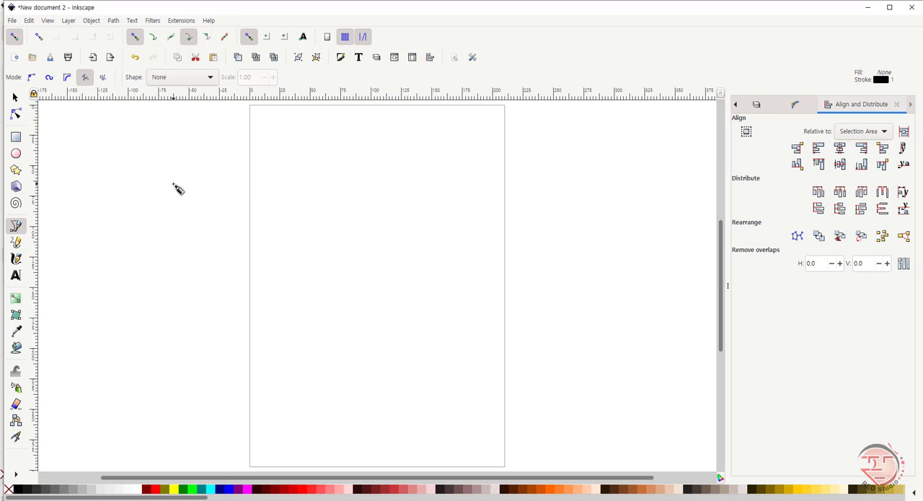
{"action": "left_click", "coordinate": [304, 154]}
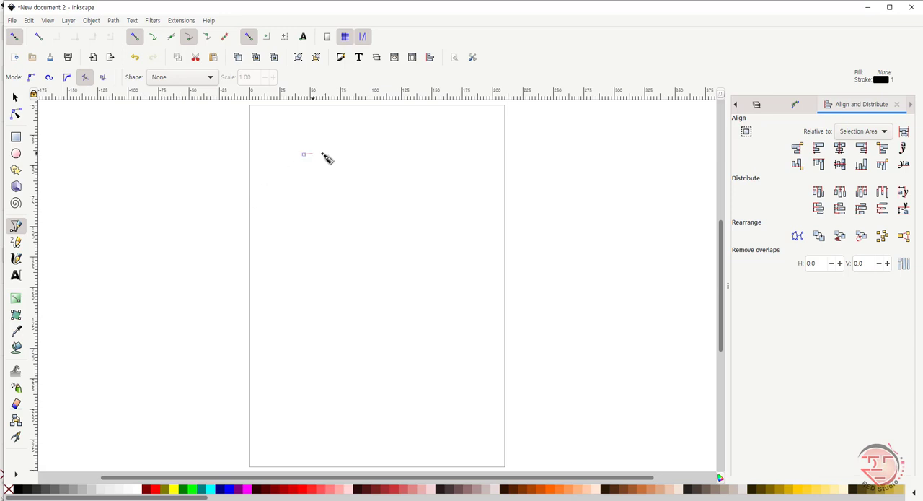
{"action": "left_click", "coordinate": [399, 152]}
{"action": "left_click", "coordinate": [306, 211]}
{"action": "left_click", "coordinate": [418, 209]}
{"action": "left_click", "coordinate": [308, 270]}
{"action": "left_click", "coordinate": [426, 281]}
{"action": "left_click", "coordinate": [305, 154]}
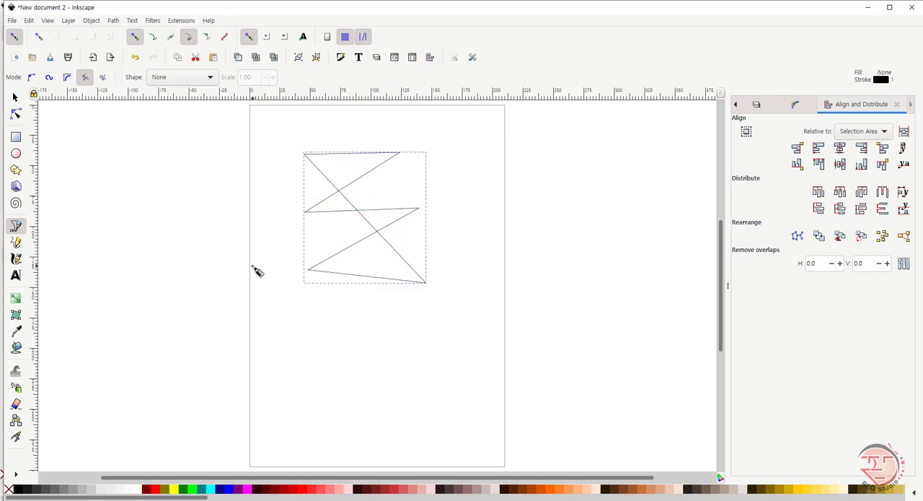
Step: With the Pen in straight-line mode, draw a second closed zigzag from five points below the first, and delete it
{"action": "left_click", "coordinate": [85, 78]}
{"action": "left_click", "coordinate": [371, 343]}
{"action": "left_click", "coordinate": [447, 339]}
{"action": "left_click", "coordinate": [403, 385]}
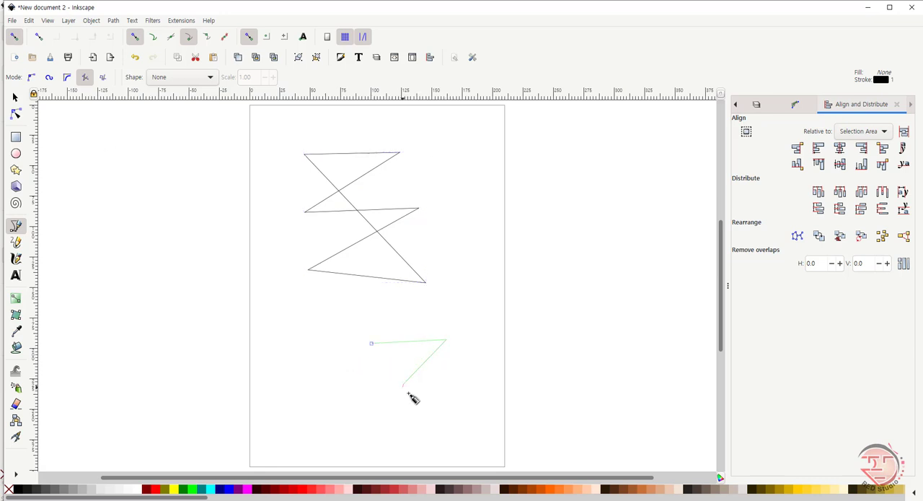
{"action": "left_click", "coordinate": [482, 390]}
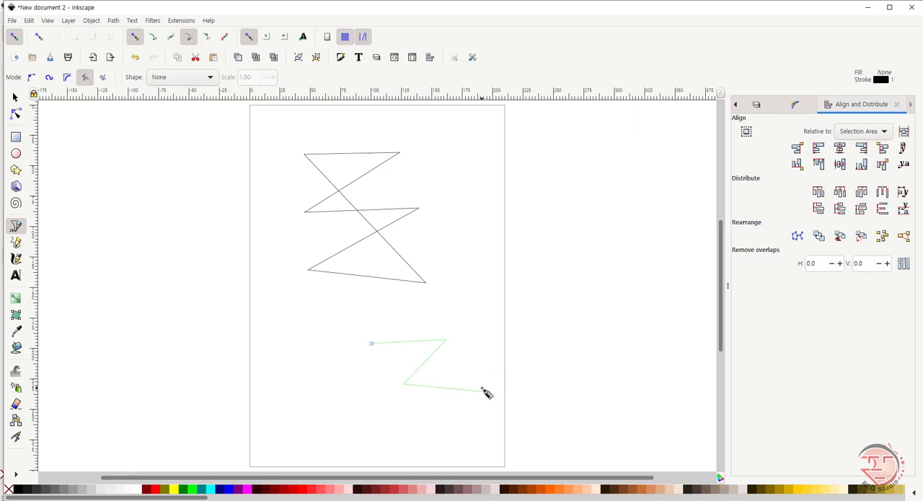
{"action": "left_click", "coordinate": [371, 431]}
{"action": "left_click", "coordinate": [371, 344]}
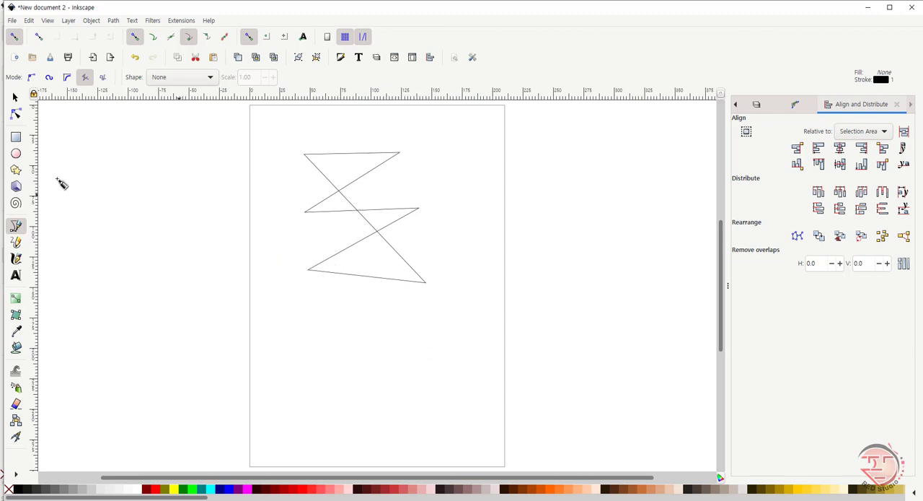
Step: With the Pen in paraxial mode, draw a closed path of perpendicular segments about 180 by 180 mm overlapping the page's left edge, and delete it
{"action": "left_click", "coordinate": [103, 77]}
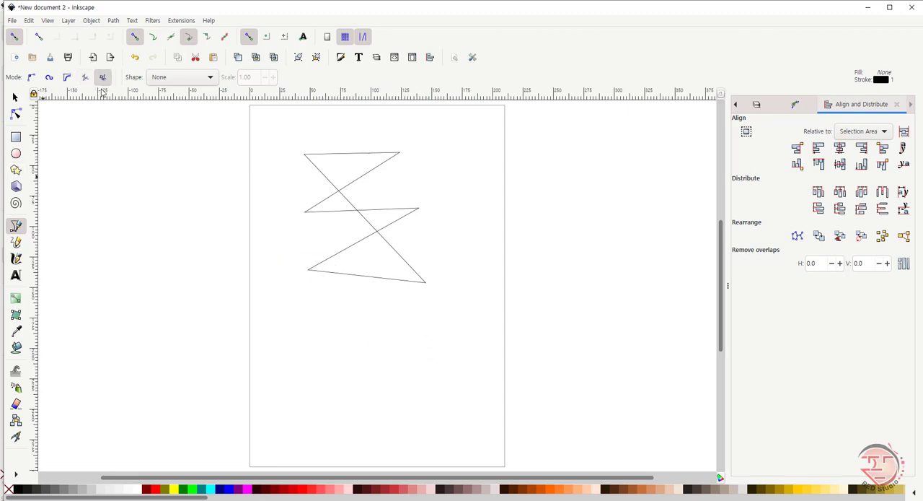
{"action": "left_click", "coordinate": [160, 191]}
{"action": "left_click", "coordinate": [172, 253]}
{"action": "left_click", "coordinate": [243, 132]}
{"action": "left_click", "coordinate": [100, 158]}
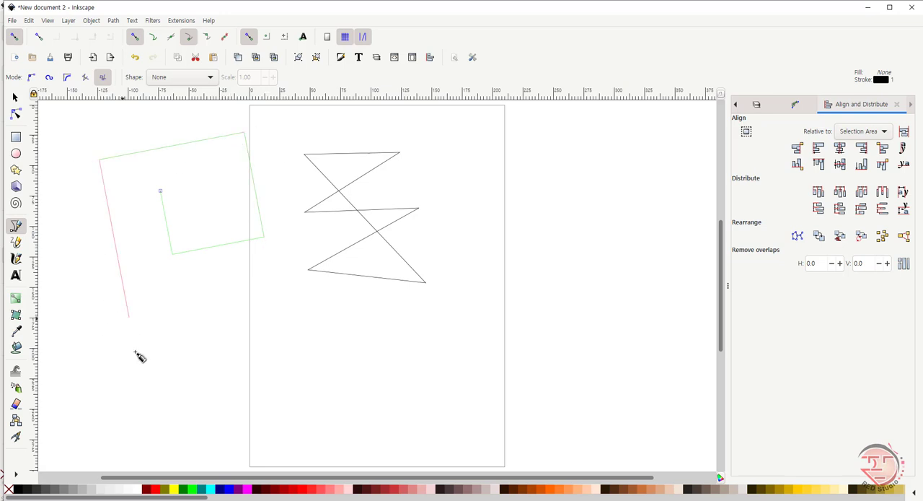
{"action": "left_click", "coordinate": [136, 350]}
{"action": "left_click", "coordinate": [317, 316]}
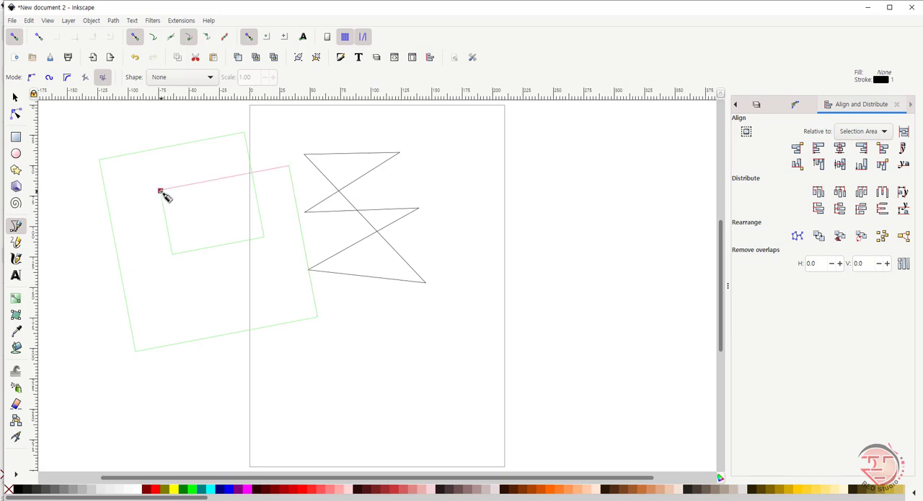
{"action": "left_click", "coordinate": [160, 191]}
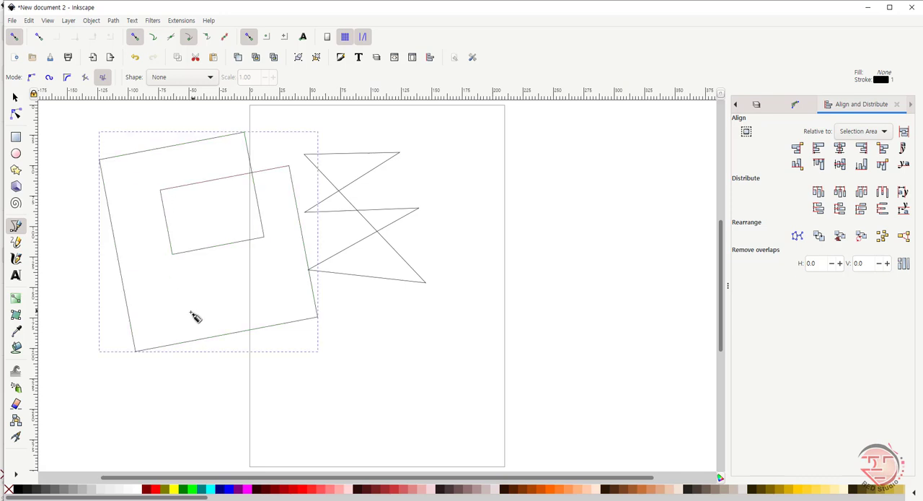
{"action": "key", "text": "Delete"}
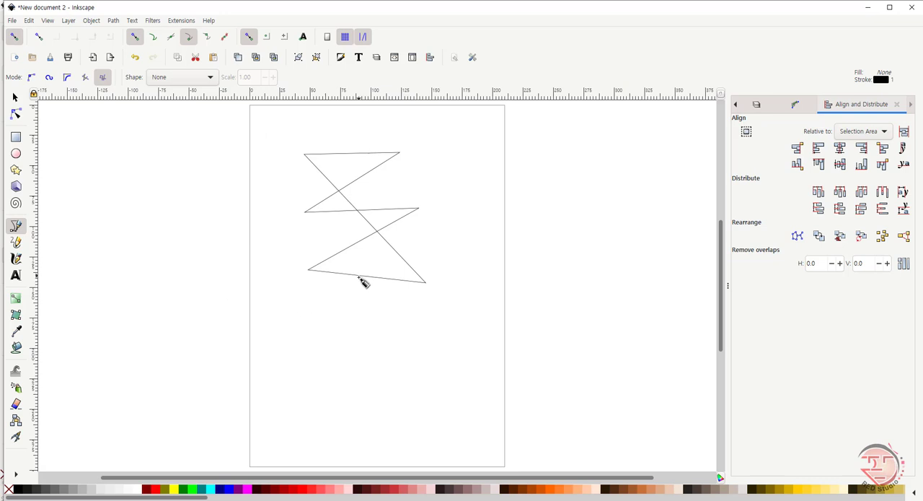
Step: Delete the zigzag and, with the paraxial Pen's shape set to Triangle in, draw a closed stepped outline about 146 by 103 mm on the page
{"action": "left_click", "coordinate": [15, 96]}
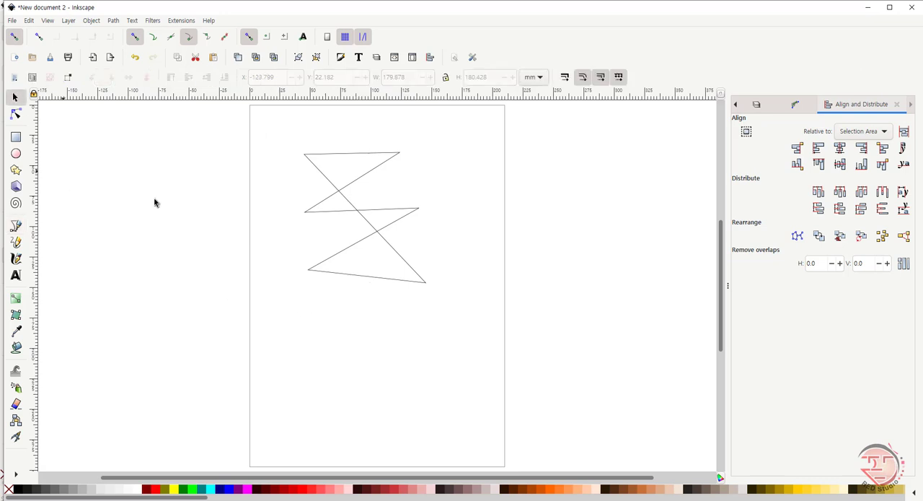
{"action": "left_click", "coordinate": [414, 286]}
{"action": "key", "text": "Delete"}
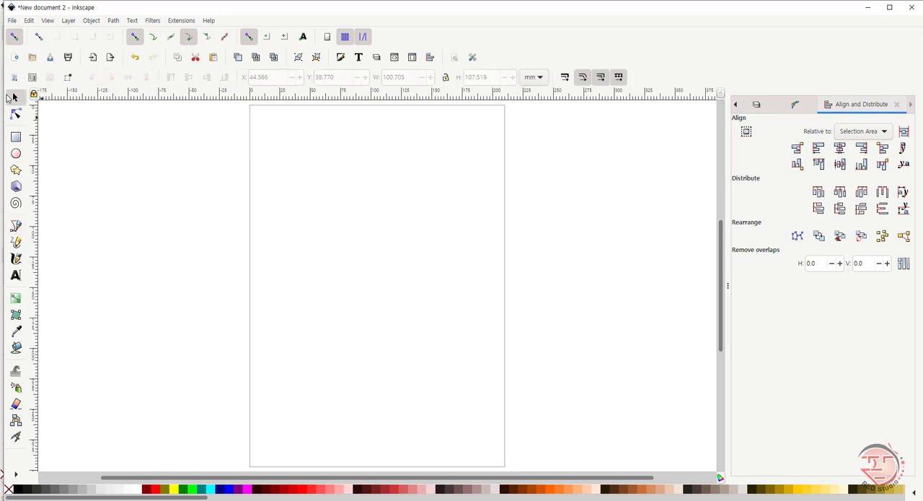
{"action": "left_click", "coordinate": [16, 226]}
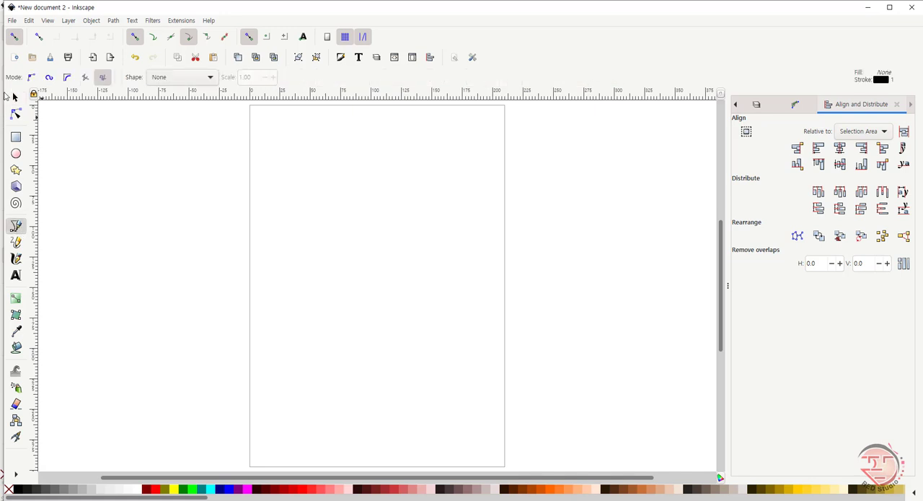
{"action": "left_click", "coordinate": [210, 78]}
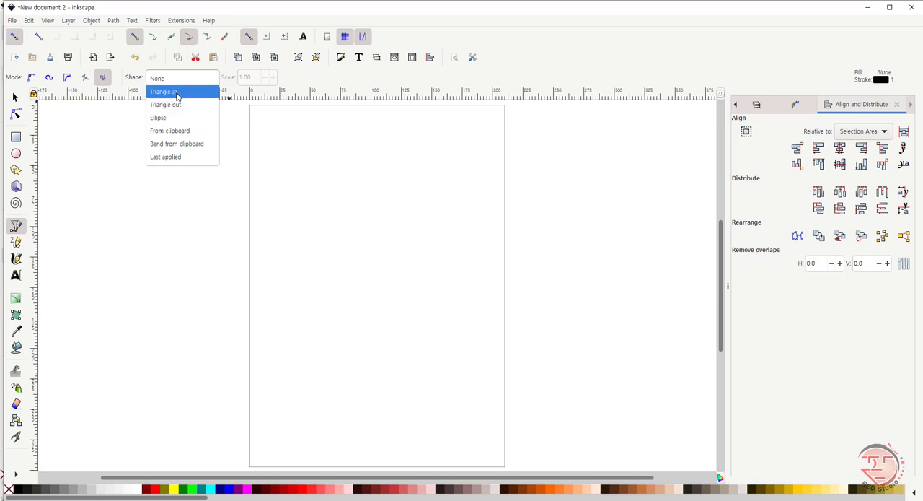
{"action": "left_click", "coordinate": [173, 94]}
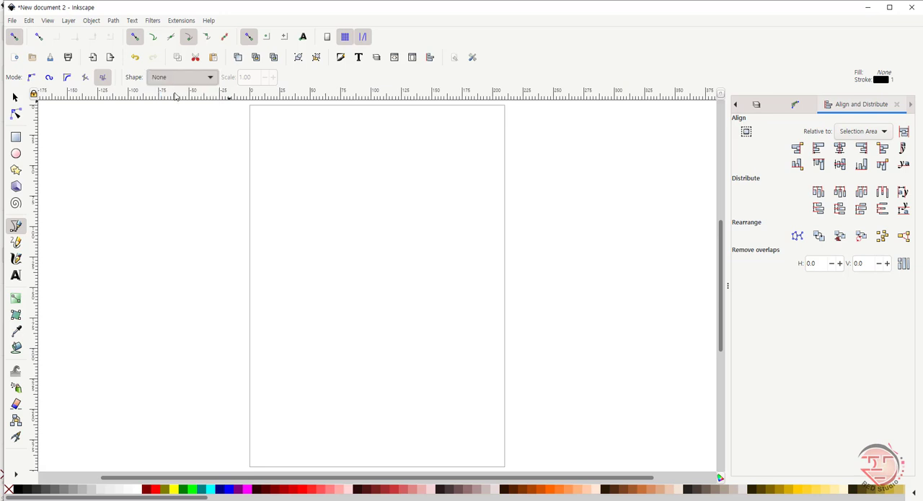
{"action": "left_click", "coordinate": [340, 161]}
{"action": "left_click", "coordinate": [465, 162]}
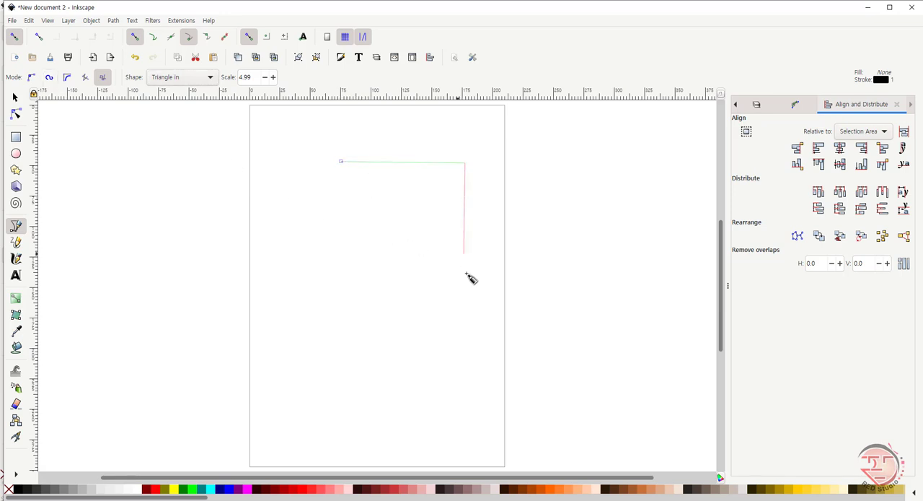
{"action": "left_click", "coordinate": [463, 273]}
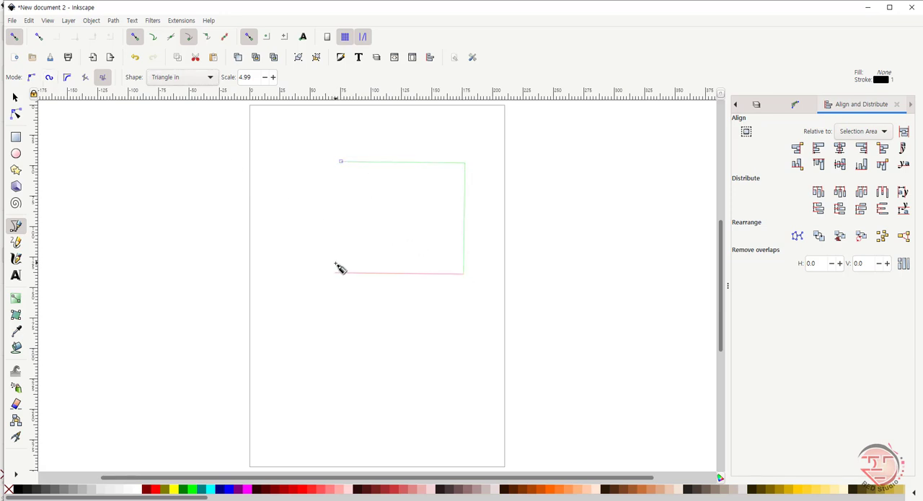
{"action": "left_click", "coordinate": [299, 252]}
{"action": "left_click", "coordinate": [371, 210]}
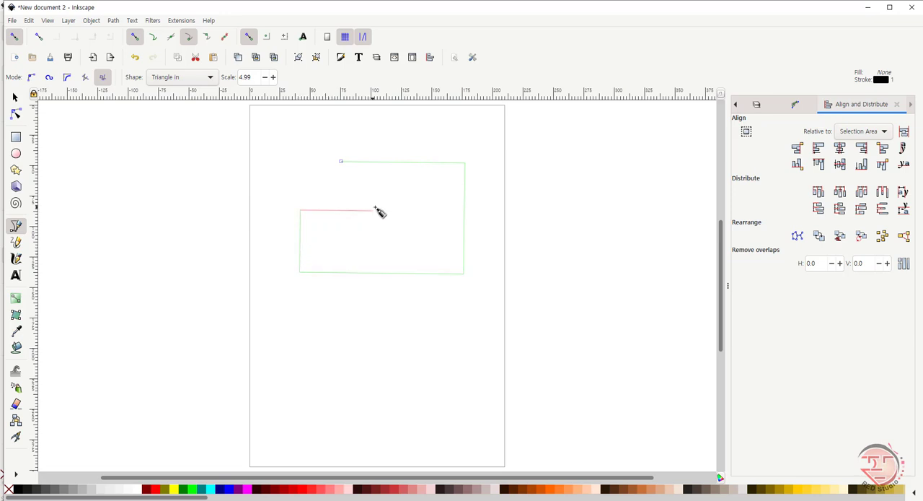
{"action": "left_click", "coordinate": [341, 163]}
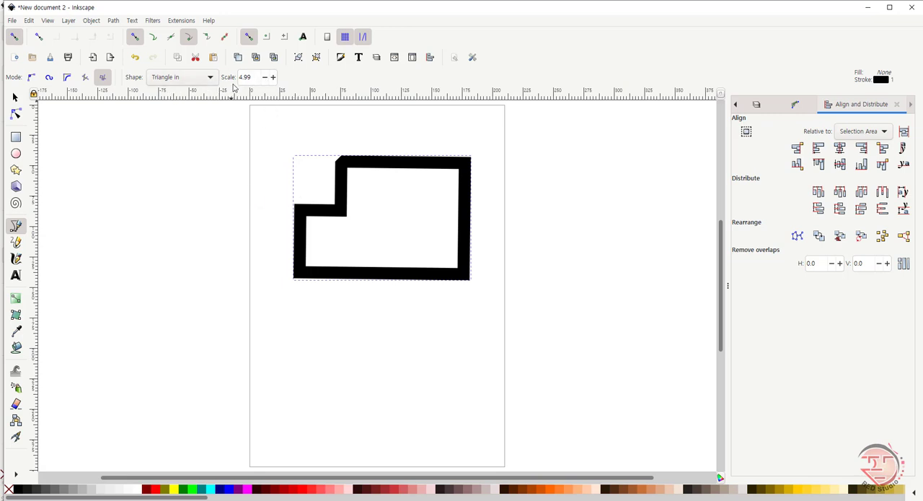
Step: With the paraxial Pen's shape set to Ellipse, draw a closed stepped outline about 117 by 84 mm left of the page, and delete it
{"action": "left_click", "coordinate": [101, 77]}
{"action": "left_click", "coordinate": [210, 77]}
{"action": "left_click", "coordinate": [163, 106]}
{"action": "left_click", "coordinate": [147, 168]}
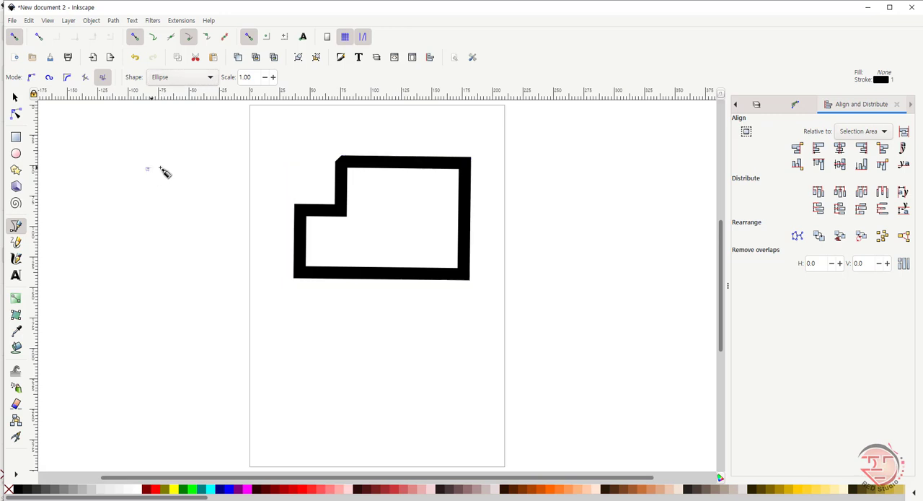
{"action": "left_click", "coordinate": [210, 169]}
{"action": "left_click", "coordinate": [210, 258]}
{"action": "left_click", "coordinate": [79, 260]}
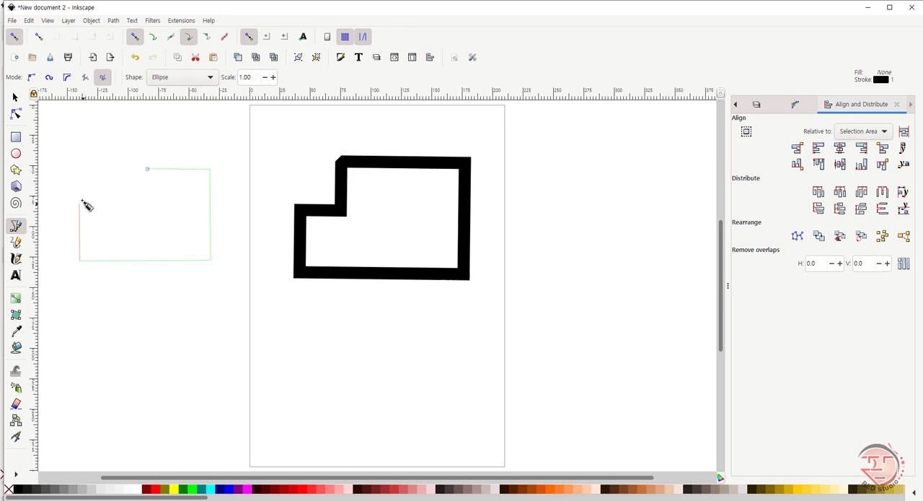
{"action": "left_click", "coordinate": [79, 202]}
{"action": "left_click", "coordinate": [143, 201]}
{"action": "left_click", "coordinate": [147, 170]}
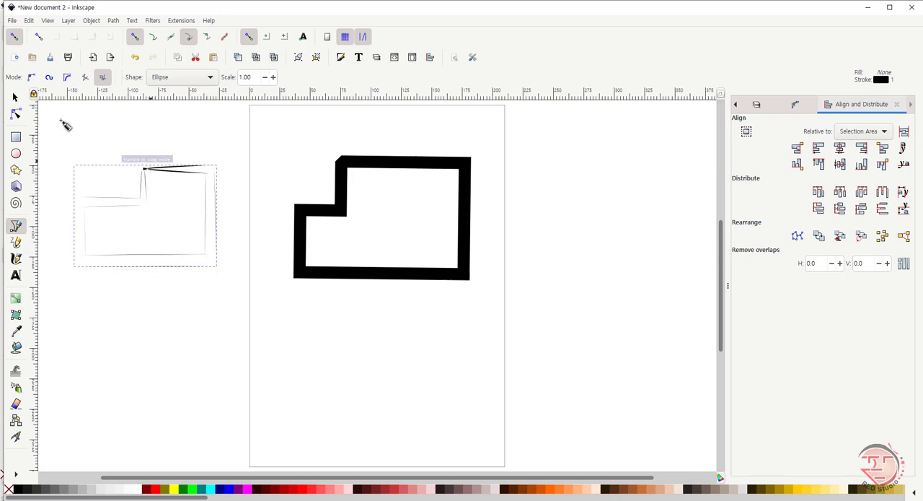
{"action": "left_click", "coordinate": [15, 97]}
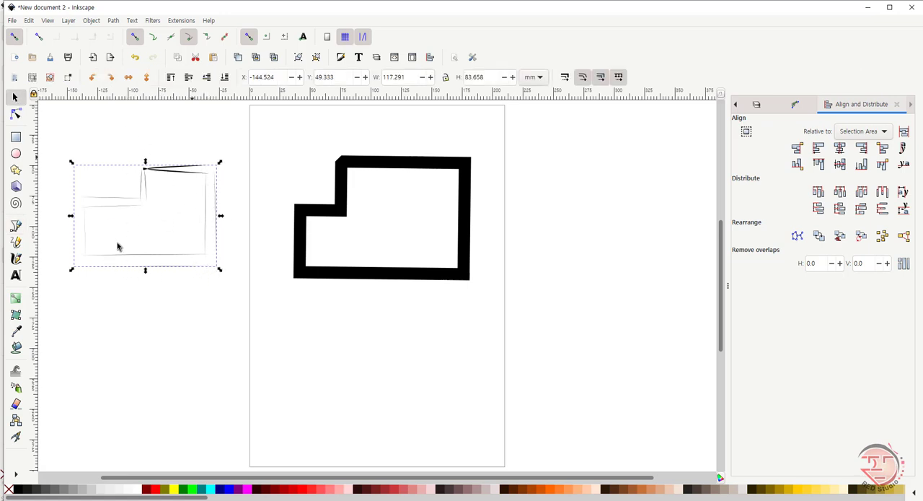
{"action": "key", "text": "Delete"}
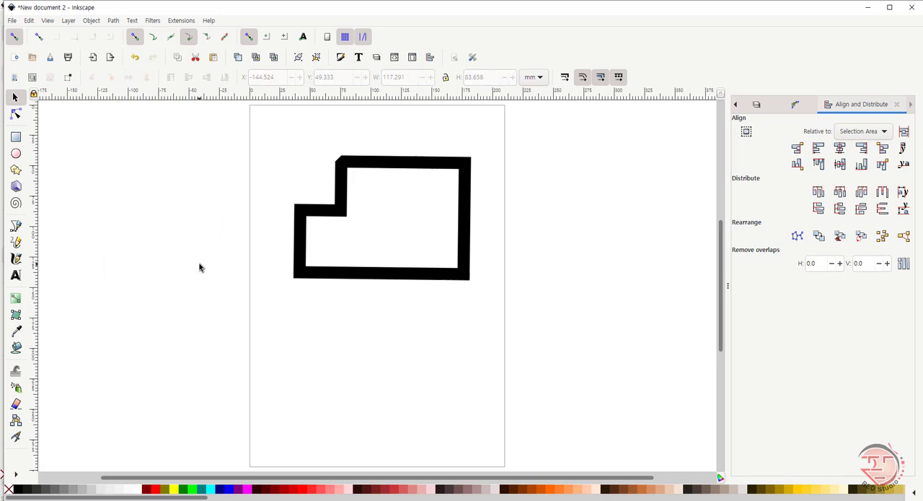
Step: Delete the thick stepped outline and, with the Pen in regular Bezier mode and shape None, draw a closed four-point path about 111 by 83 mm
{"action": "left_click", "coordinate": [316, 280]}
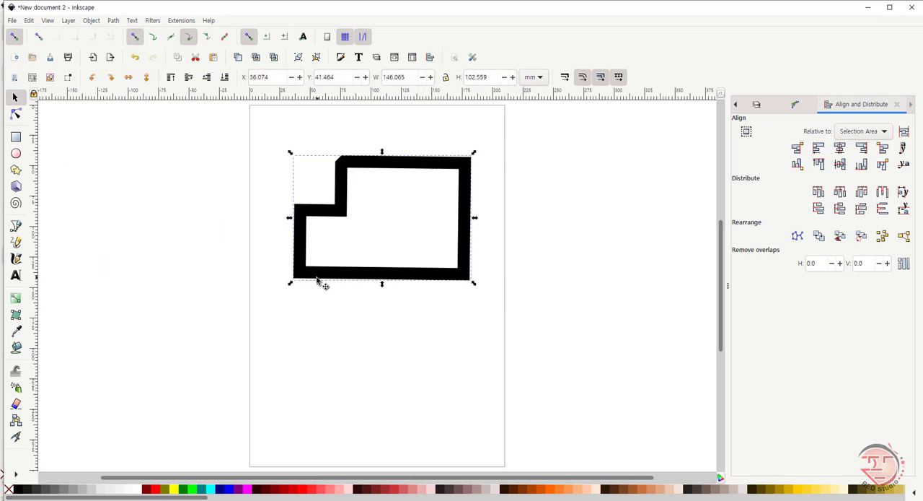
{"action": "key", "text": "Delete"}
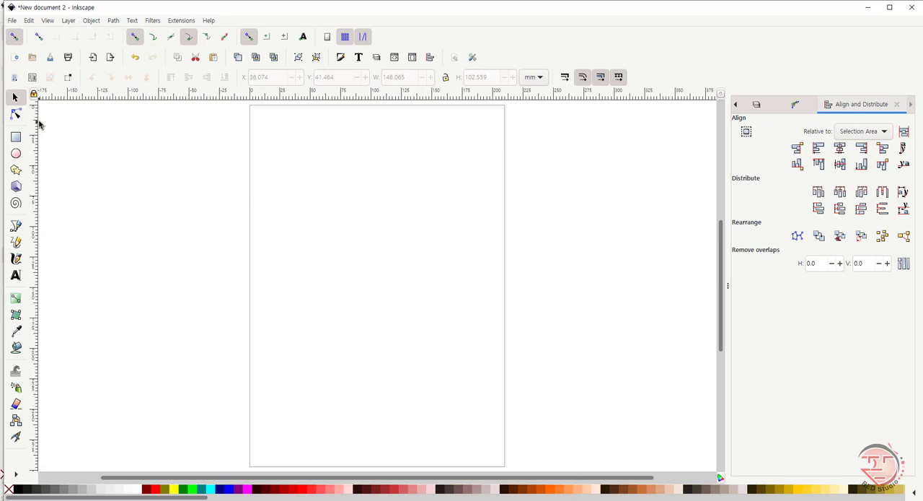
{"action": "left_click", "coordinate": [16, 225]}
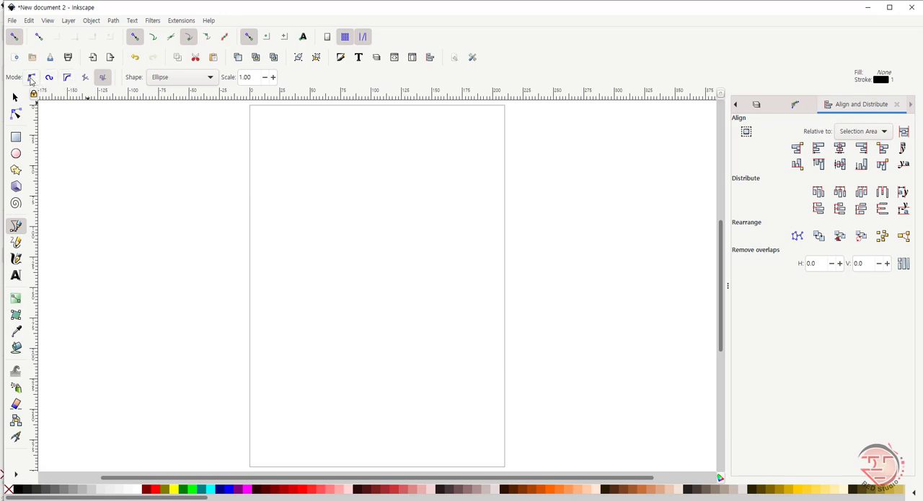
{"action": "left_click", "coordinate": [31, 77]}
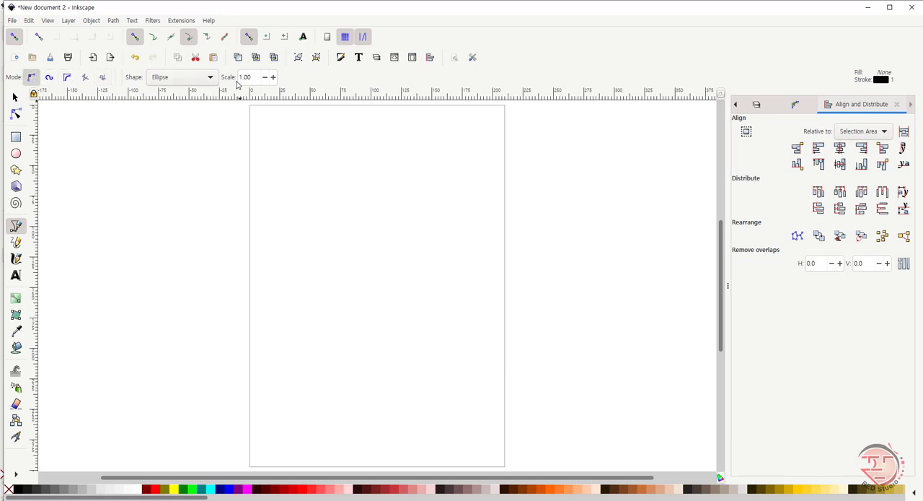
{"action": "left_click", "coordinate": [209, 78]}
{"action": "left_click", "coordinate": [176, 38]}
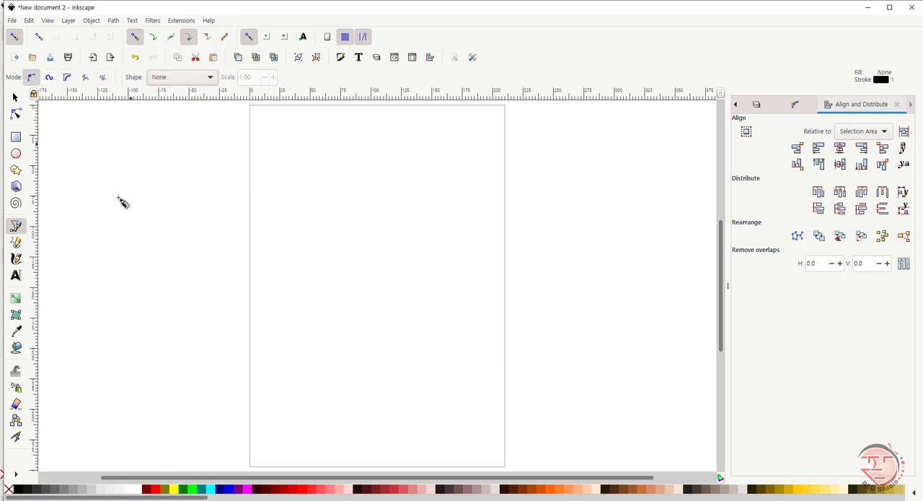
{"action": "left_click", "coordinate": [290, 194]}
{"action": "left_click", "coordinate": [424, 174]}
{"action": "left_click_drag", "start_coordinate": [393, 275], "coordinate": [374, 277]}
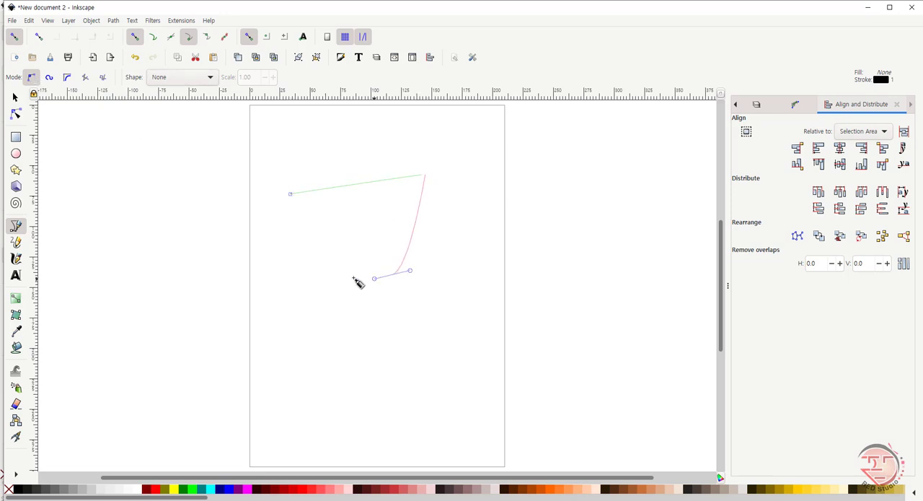
{"action": "left_click", "coordinate": [299, 251]}
{"action": "left_click", "coordinate": [290, 193]}
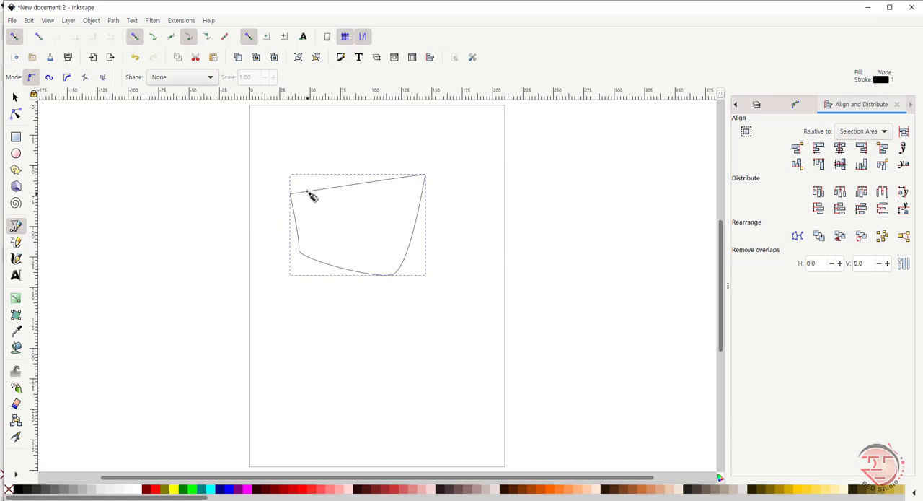
Step: Select the closed four-point path and open its Fill and Stroke settings
{"action": "left_click", "coordinate": [16, 101]}
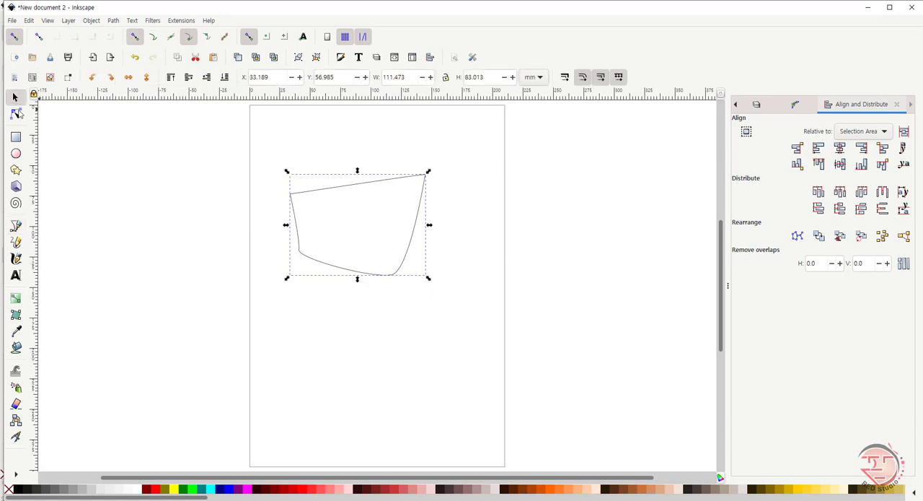
{"action": "right_click", "coordinate": [372, 188]}
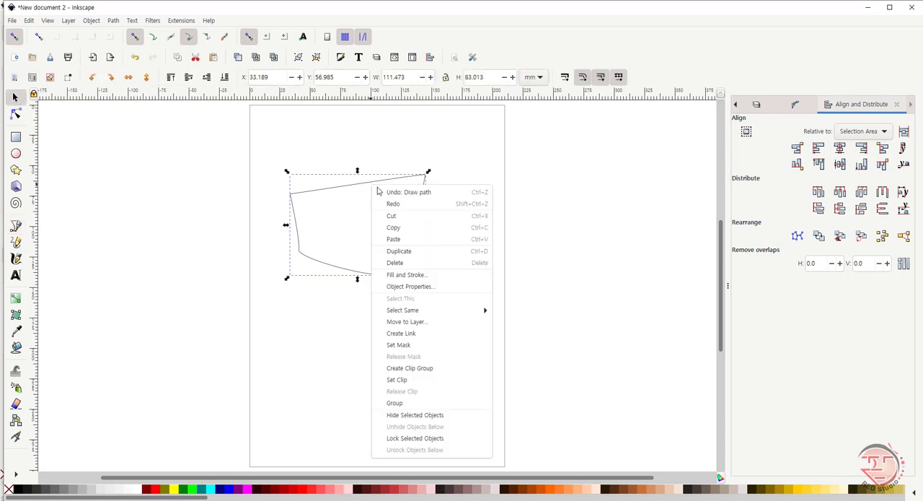
{"action": "left_click", "coordinate": [408, 275]}
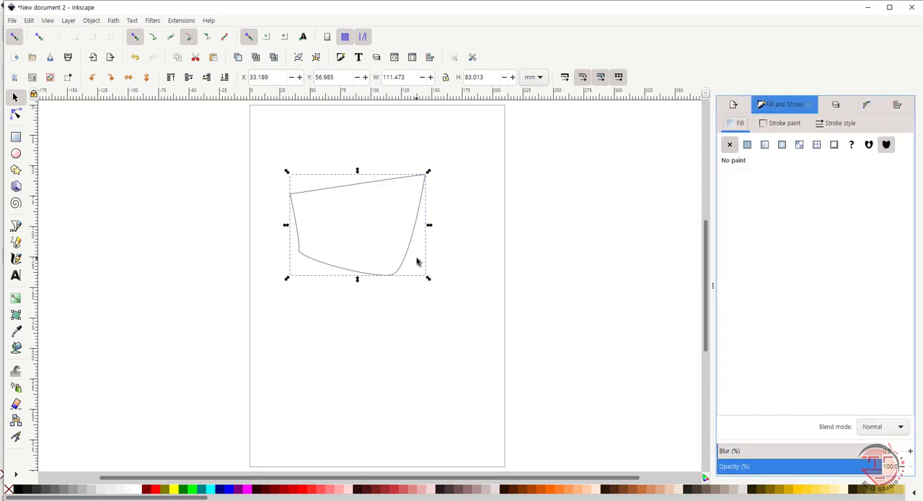
Step: Set the stroke width of the selected four-point path to 5 mm in the stroke style settings
{"action": "left_click", "coordinate": [840, 126]}
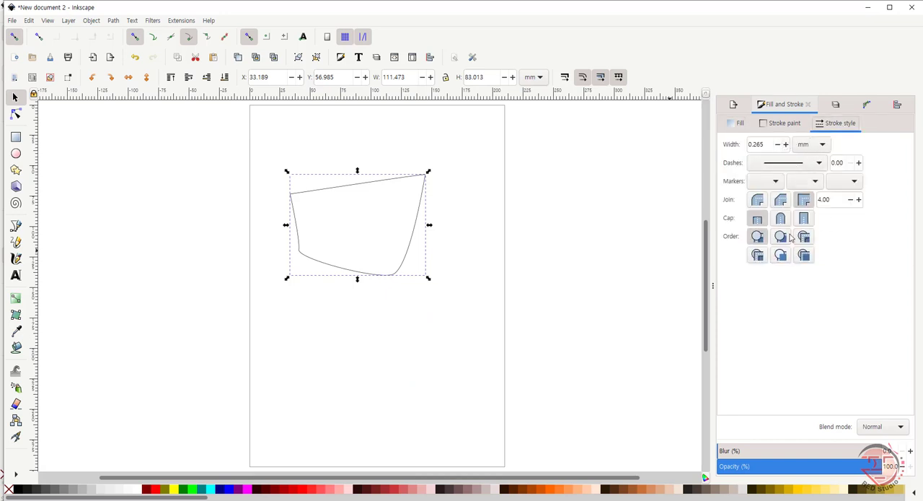
{"action": "double_click", "coordinate": [768, 144]}
{"action": "type", "text": "5"}
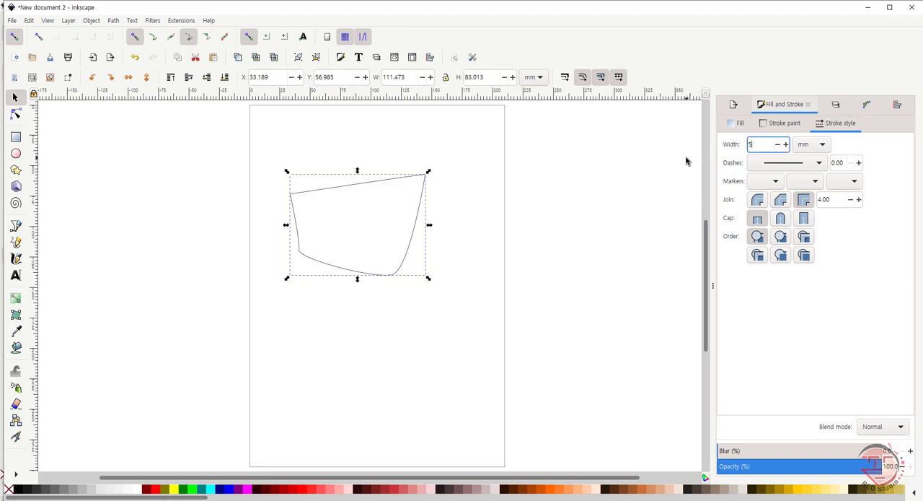
{"action": "key", "text": "Return"}
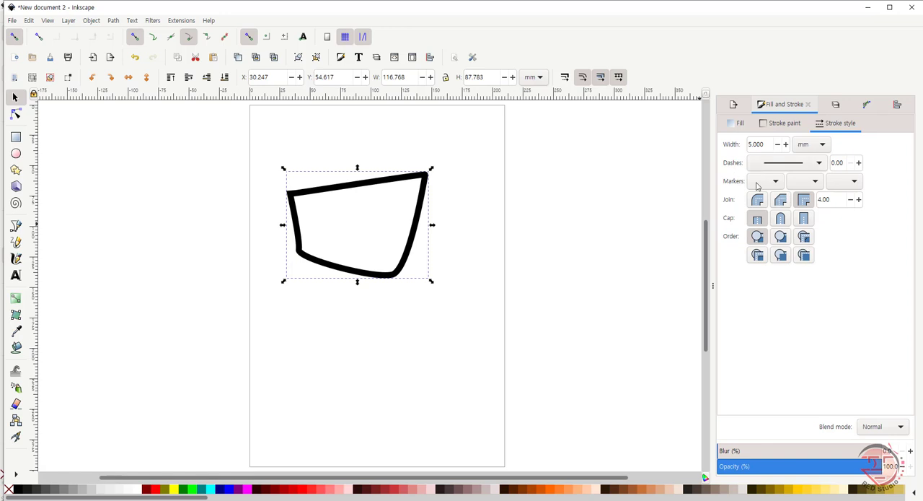
Step: Look through the available dash patterns for the path's stroke without choosing one
{"action": "left_click", "coordinate": [818, 166]}
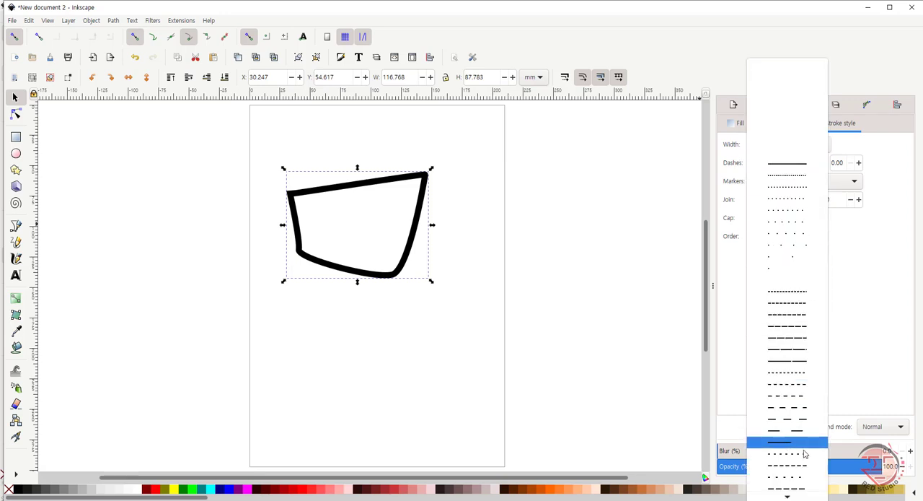
{"action": "mouse_move", "coordinate": [787, 497]}
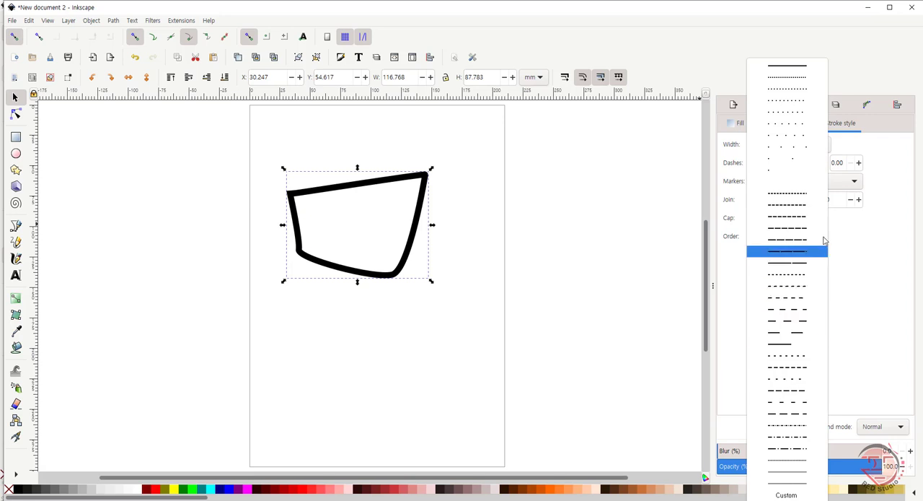
{"action": "left_click", "coordinate": [618, 298]}
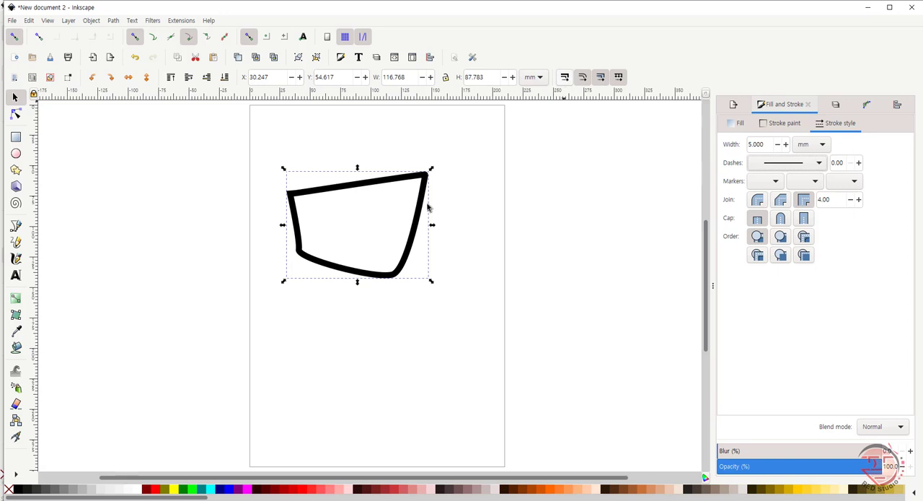
Step: Shrink the four-point path to about 74 by 43 mm and move it across the page's left edge near the top
{"action": "left_click_drag", "start_coordinate": [430, 169], "coordinate": [379, 225]}
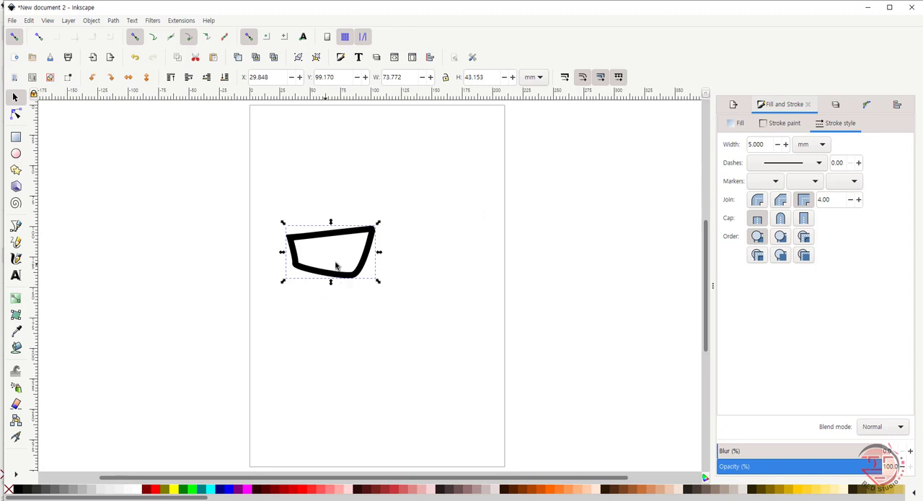
{"action": "left_click_drag", "start_coordinate": [354, 279], "coordinate": [292, 211]}
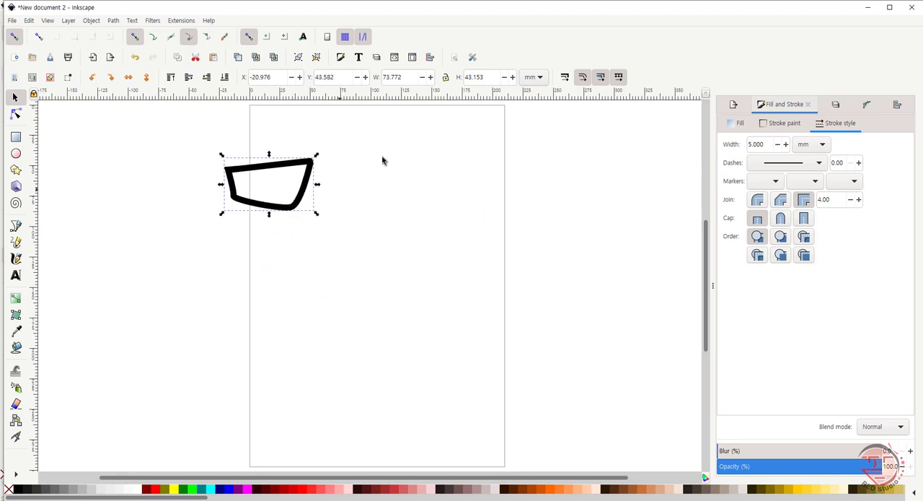
Step: Enable stroke width scaling and disable rounded-corner scaling, gradient moving and pattern moving for object transformations
{"action": "left_click", "coordinate": [563, 108]}
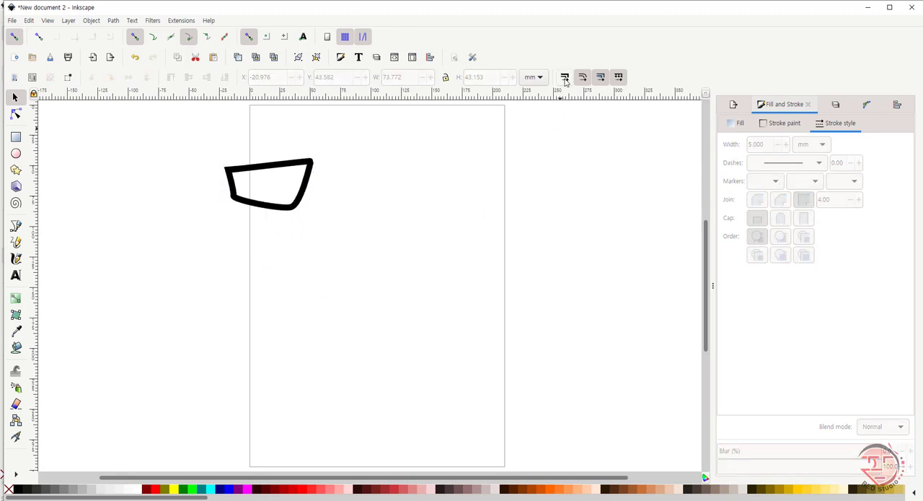
{"action": "left_click", "coordinate": [565, 79]}
{"action": "left_click", "coordinate": [583, 78]}
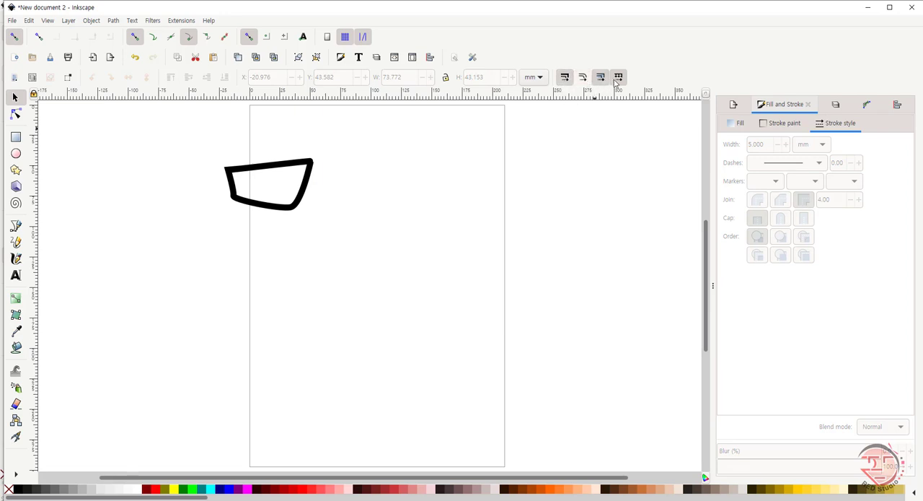
{"action": "left_click", "coordinate": [603, 79]}
{"action": "left_click", "coordinate": [621, 79]}
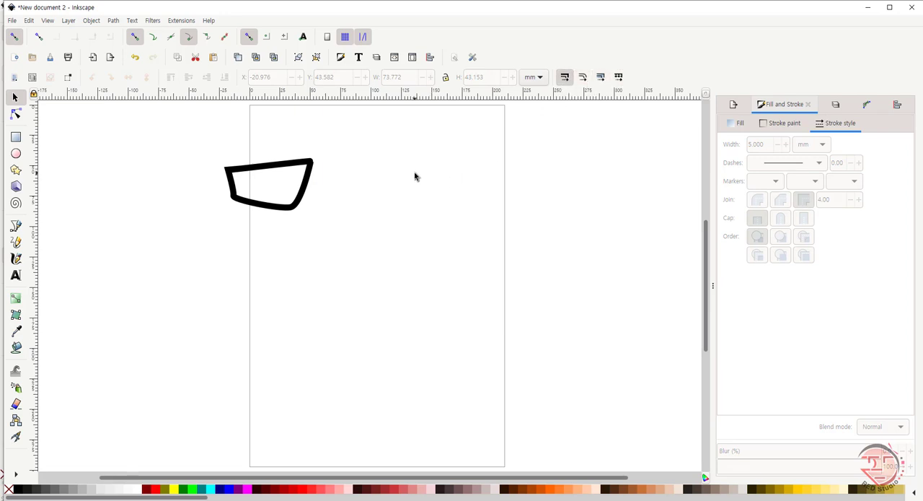
Step: Try scaling the path up to about 174 by 102 mm and down to about 77 by 45 mm, and undo the scaling
{"action": "left_click", "coordinate": [292, 209]}
{"action": "left_click", "coordinate": [292, 211]}
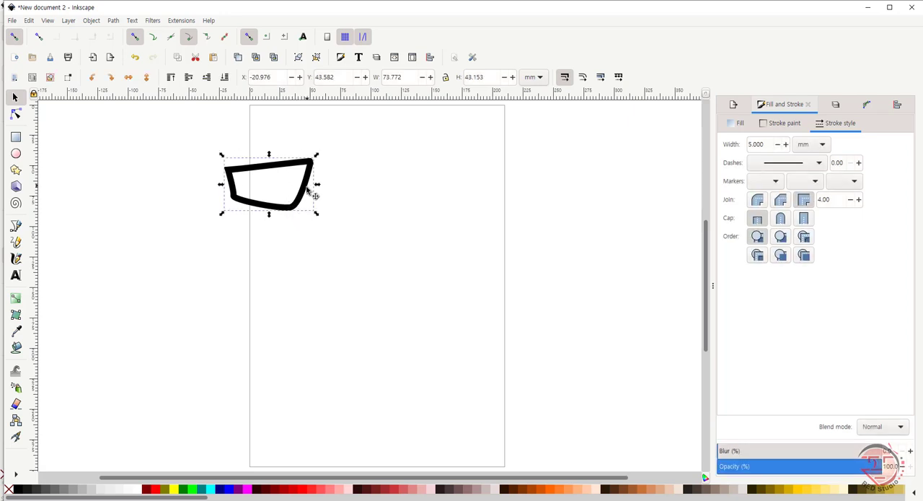
{"action": "left_click", "coordinate": [285, 192]}
{"action": "left_click_drag", "start_coordinate": [316, 215], "coordinate": [505, 289]}
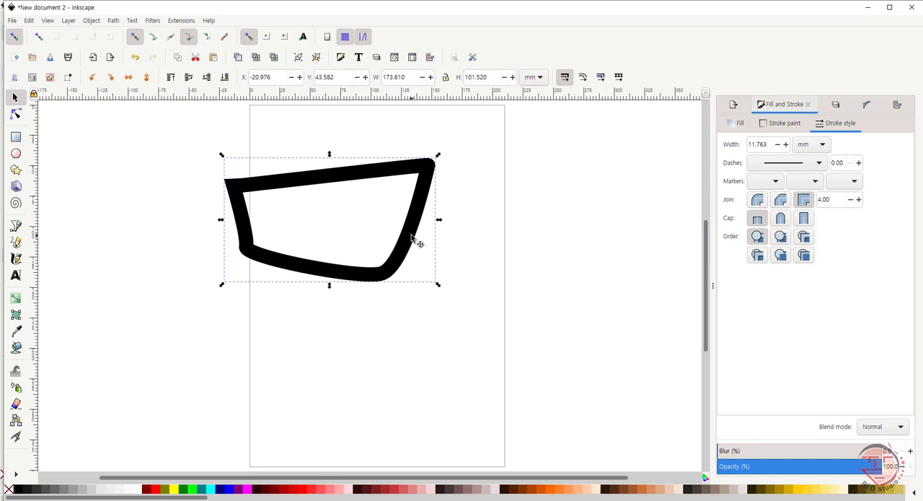
{"action": "left_click_drag", "start_coordinate": [438, 284], "coordinate": [322, 237]}
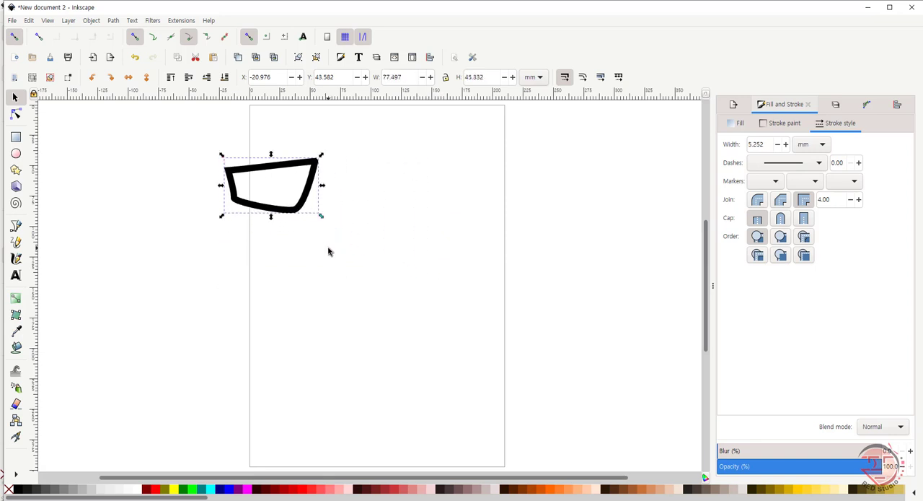
{"action": "left_click_drag", "start_coordinate": [321, 215], "coordinate": [312, 211]}
{"action": "key", "text": "ctrl+z"}
{"action": "key", "text": "ctrl+z"}
{"action": "key", "text": "ctrl+z"}
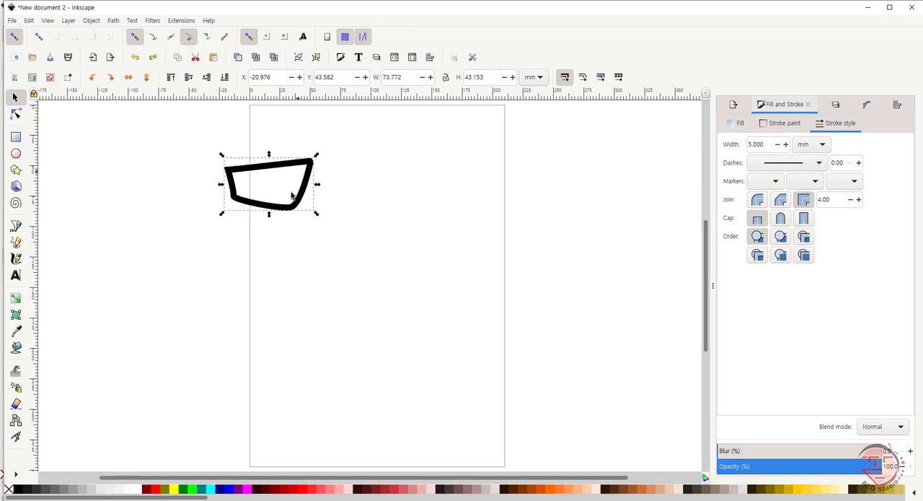
Step: Try enlarging the path to about 183 by 108 mm with only rounded-corner scaling enabled, switch to only gradient moving, and undo the enlargement
{"action": "left_click", "coordinate": [566, 78]}
{"action": "left_click", "coordinate": [582, 81]}
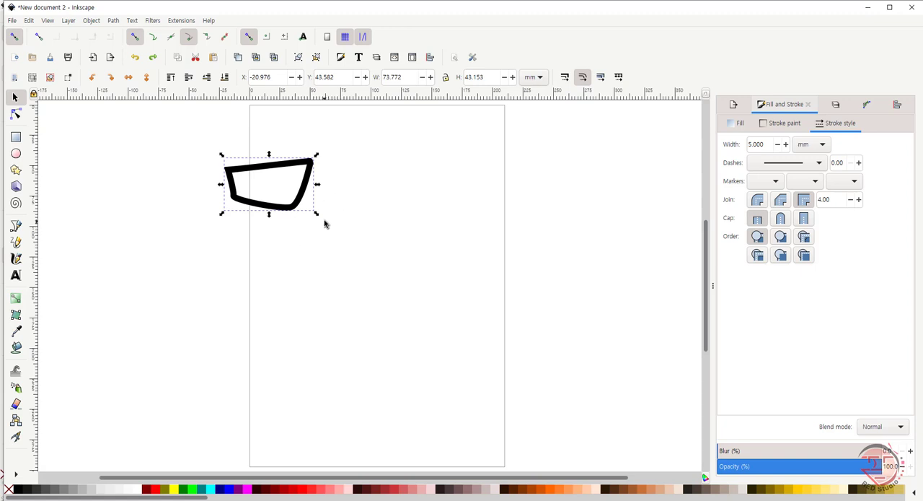
{"action": "left_click_drag", "start_coordinate": [317, 216], "coordinate": [467, 286]}
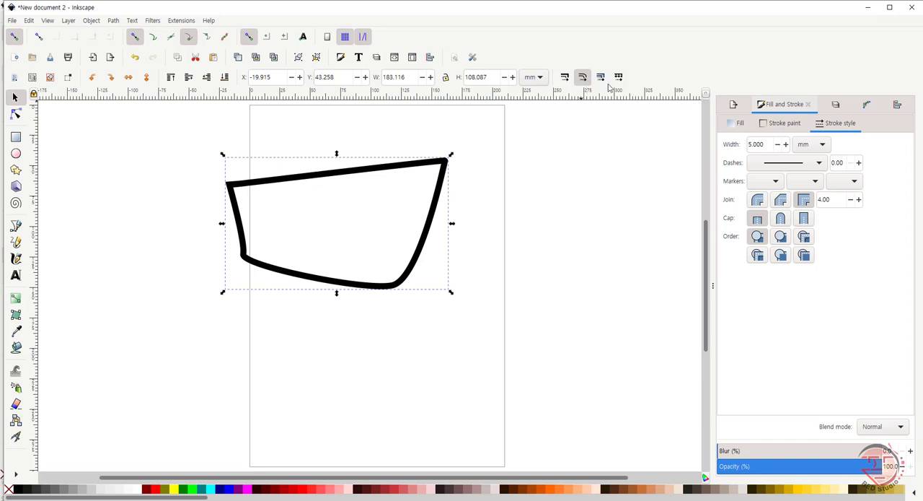
{"action": "left_click", "coordinate": [480, 188]}
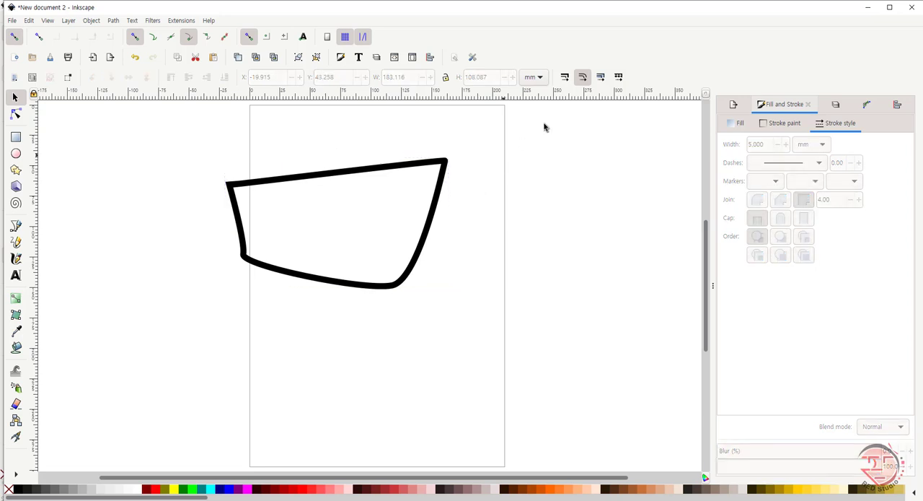
{"action": "left_click", "coordinate": [601, 78]}
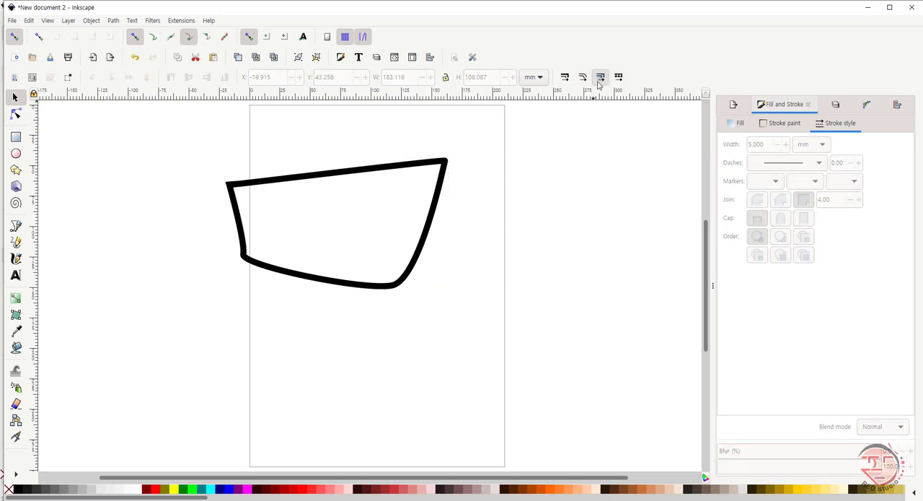
{"action": "left_click", "coordinate": [417, 255]}
{"action": "key", "text": "ctrl+z"}
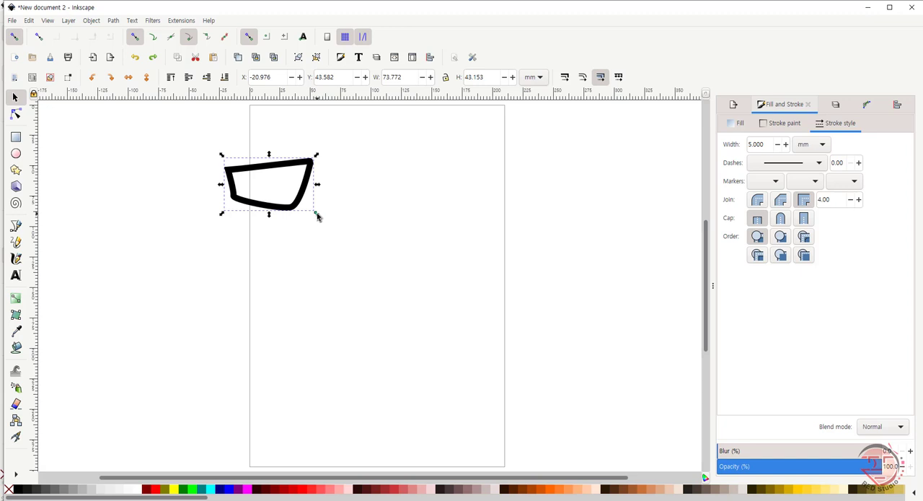
Step: Try enlarging the path to about 292 by 173 mm, undo it, and enable gradient moving and rounded-corner scaling alongside pattern moving
{"action": "mouse_move", "coordinate": [317, 215]}
{"action": "left_mouse_down"}
{"action": "mouse_move", "coordinate": [437, 298]}
{"action": "mouse_move", "coordinate": [570, 368]}
{"action": "mouse_move", "coordinate": [563, 346]}
{"action": "left_mouse_up"}
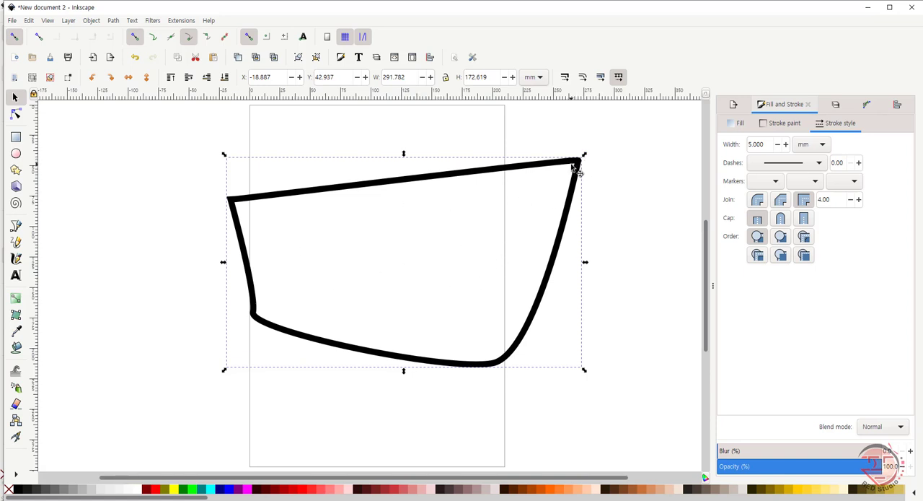
{"action": "key", "text": "ctrl+z"}
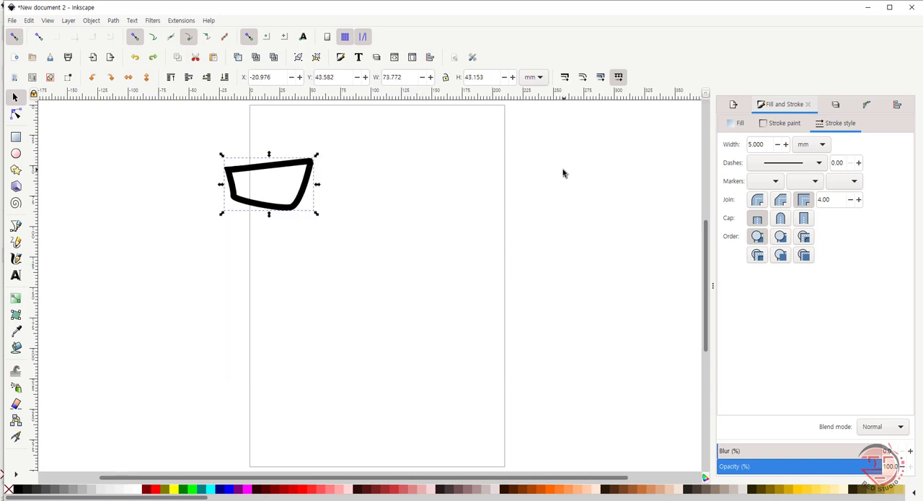
{"action": "left_click", "coordinate": [600, 78]}
{"action": "left_click", "coordinate": [582, 79]}
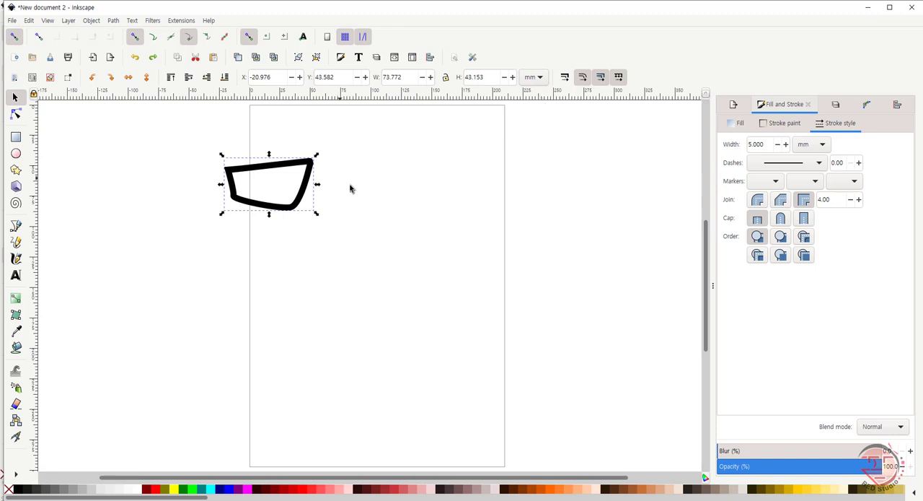
Step: Rescale the path until it is about 23 by 11 mm at the lower left outside the page, and delete it
{"action": "left_click_drag", "start_coordinate": [316, 215], "coordinate": [442, 268]}
{"action": "left_click_drag", "start_coordinate": [424, 181], "coordinate": [462, 268]}
{"action": "left_click_drag", "start_coordinate": [485, 180], "coordinate": [168, 334]}
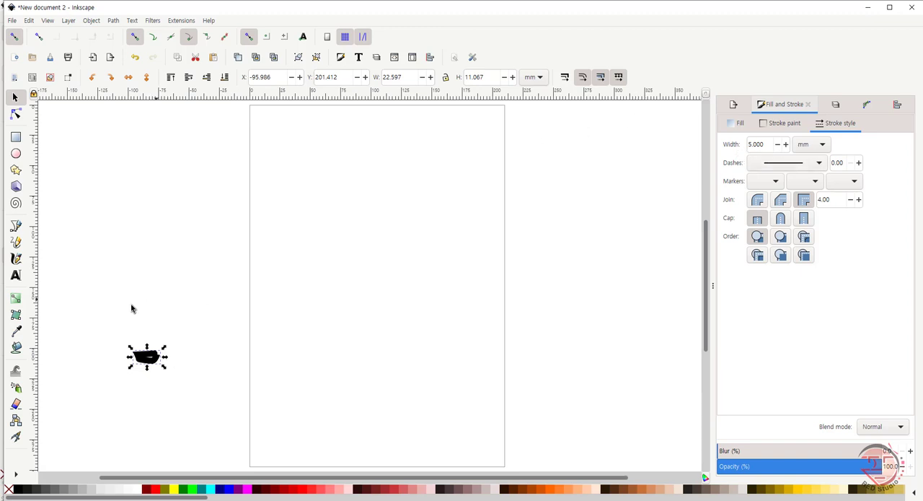
{"action": "key", "text": "Delete"}
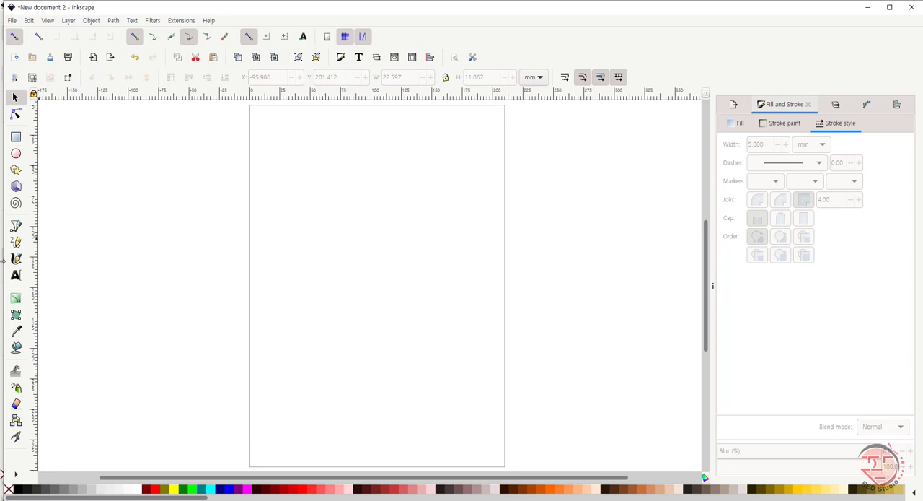
Step: With the Pencil in regular Bezier mode and shape Ellipse, draw a short and a longer curved freehand stroke in the page's upper part
{"action": "left_click", "coordinate": [16, 243]}
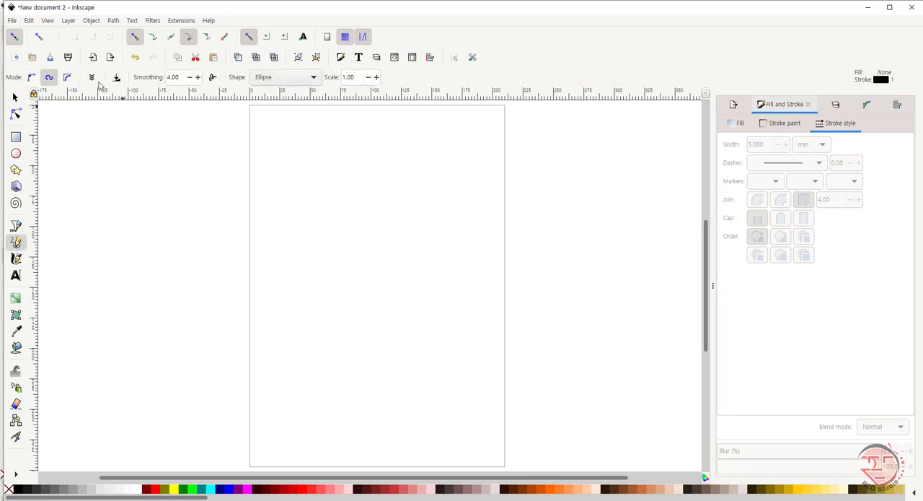
{"action": "left_click", "coordinate": [31, 76]}
{"action": "mouse_move", "coordinate": [274, 208]}
{"action": "left_mouse_down"}
{"action": "mouse_move", "coordinate": [295, 184]}
{"action": "mouse_move", "coordinate": [306, 196]}
{"action": "mouse_move", "coordinate": [383, 162]}
{"action": "mouse_move", "coordinate": [394, 175]}
{"action": "mouse_move", "coordinate": [396, 186]}
{"action": "mouse_move", "coordinate": [186, 316]}
{"action": "mouse_move", "coordinate": [160, 314]}
{"action": "left_mouse_up"}
{"action": "key", "text": "Escape"}
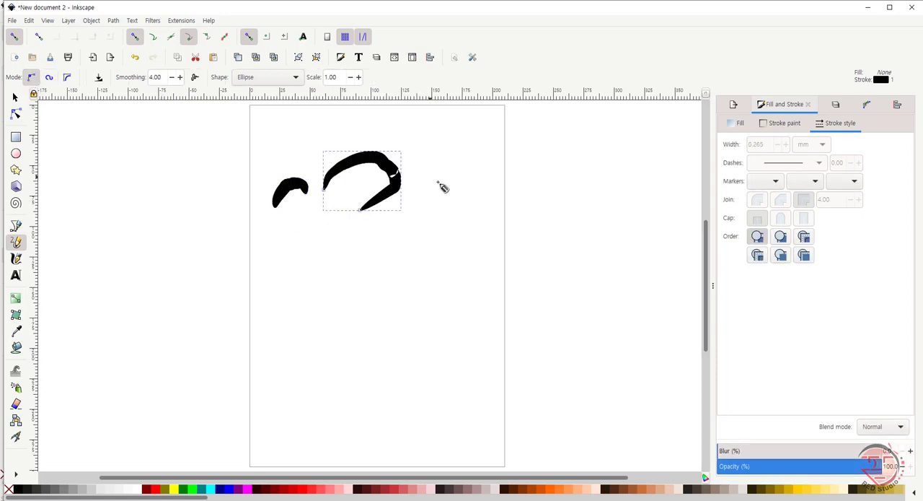
Step: With the Pencil's shape set to None, draw a small arch left of the page and three thin freehand curves on the page
{"action": "left_click", "coordinate": [295, 77]}
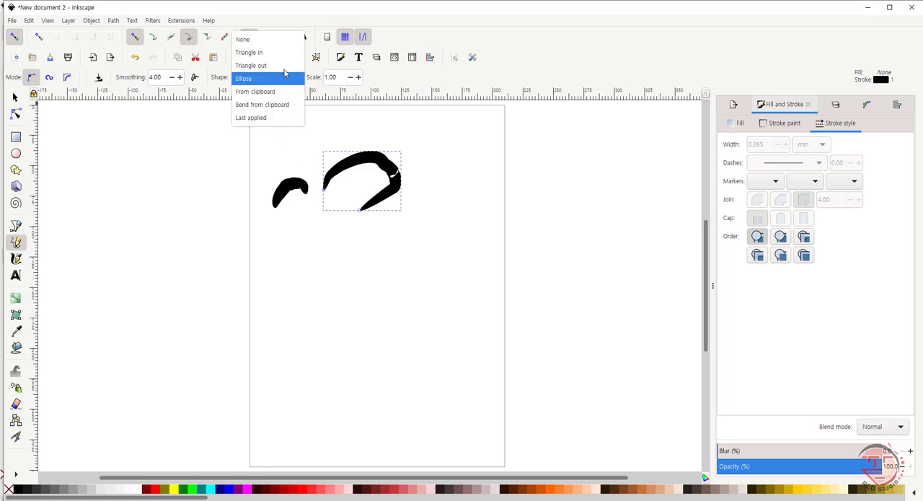
{"action": "left_click", "coordinate": [275, 42]}
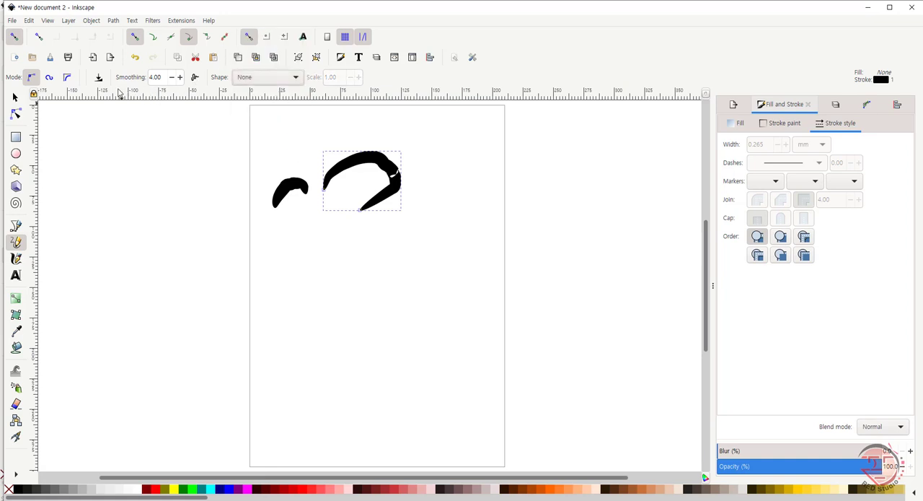
{"action": "mouse_move", "coordinate": [144, 268]}
{"action": "left_mouse_down"}
{"action": "mouse_move", "coordinate": [168, 233]}
{"action": "mouse_move", "coordinate": [172, 268]}
{"action": "left_mouse_up"}
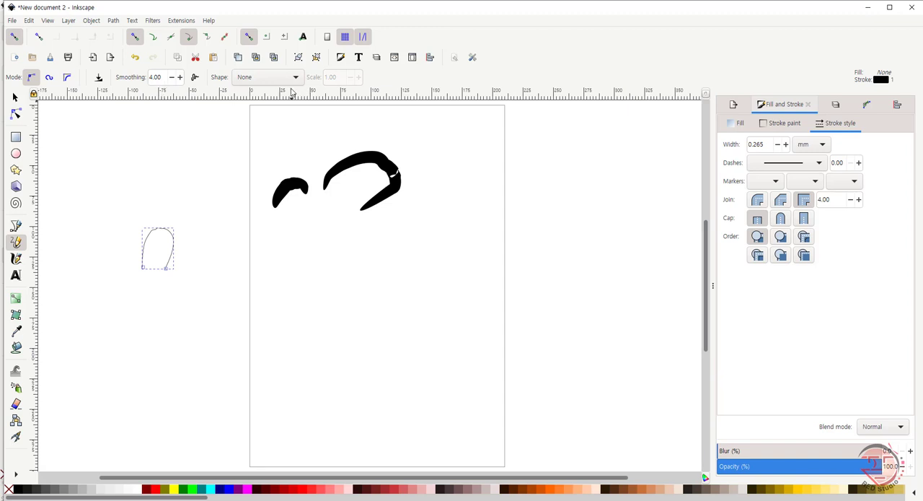
{"action": "left_click_drag", "start_coordinate": [437, 179], "coordinate": [450, 175]}
{"action": "mouse_move", "coordinate": [249, 315]}
{"action": "left_mouse_down"}
{"action": "mouse_move", "coordinate": [389, 262]}
{"action": "mouse_move", "coordinate": [405, 267]}
{"action": "left_mouse_up"}
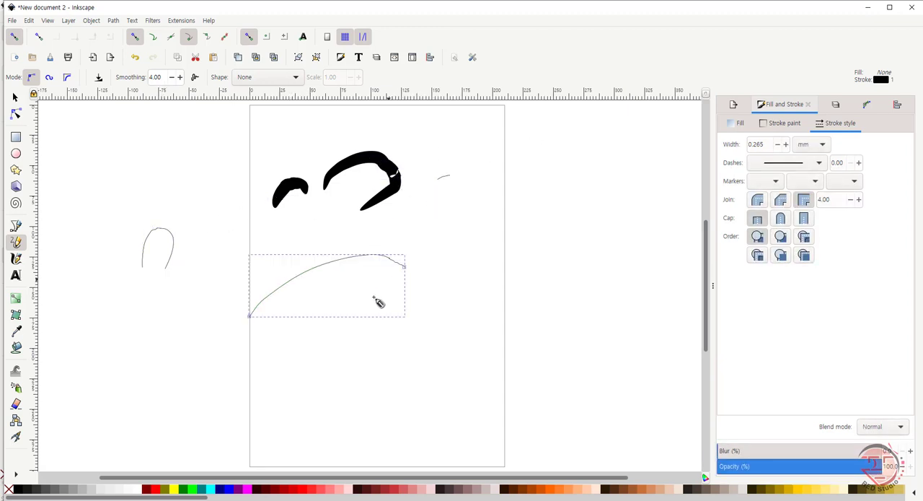
{"action": "mouse_move", "coordinate": [470, 254]}
{"action": "left_mouse_down"}
{"action": "mouse_move", "coordinate": [406, 228]}
{"action": "mouse_move", "coordinate": [333, 237]}
{"action": "left_mouse_up"}
Step: With the Pencil's shape set to Triangle in, draw one tapered freehand curve left of the page and a larger one right of it
{"action": "left_click", "coordinate": [298, 77]}
{"action": "left_click", "coordinate": [269, 92]}
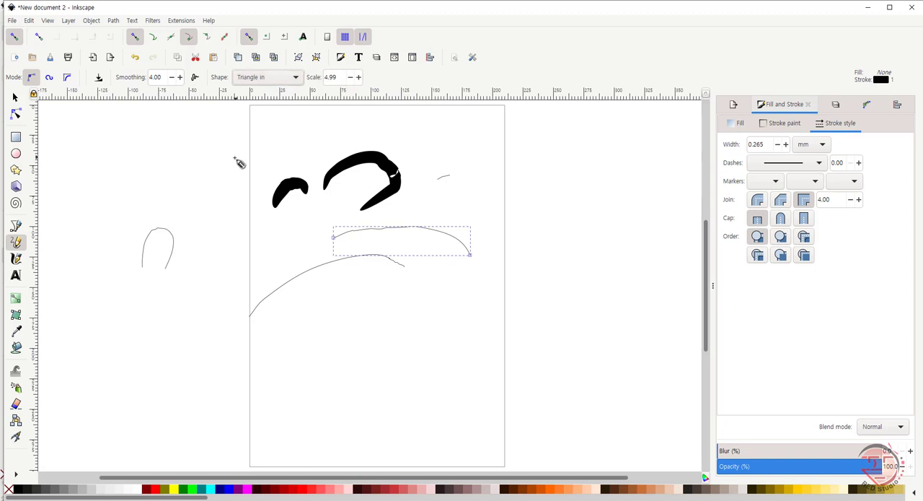
{"action": "mouse_move", "coordinate": [196, 187]}
{"action": "left_mouse_down"}
{"action": "mouse_move", "coordinate": [226, 155]}
{"action": "mouse_move", "coordinate": [248, 186]}
{"action": "left_mouse_up"}
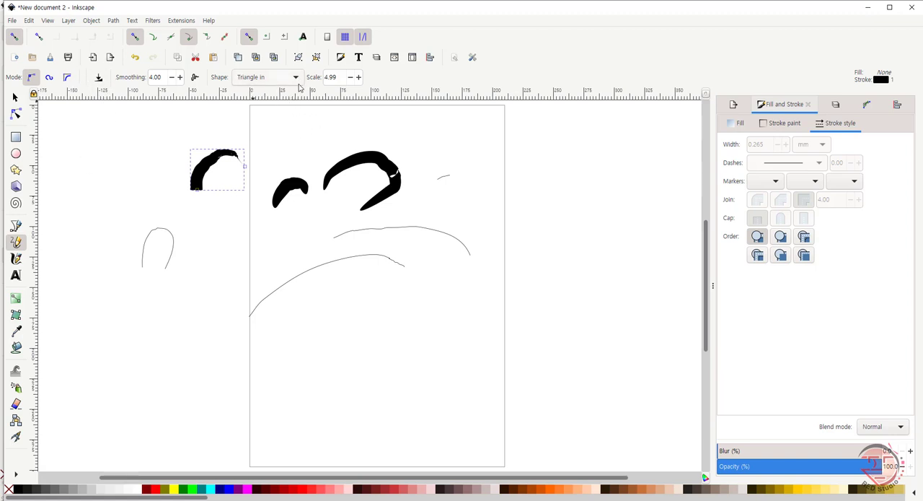
{"action": "mouse_move", "coordinate": [527, 188]}
{"action": "left_mouse_down"}
{"action": "mouse_move", "coordinate": [596, 178]}
{"action": "mouse_move", "coordinate": [601, 197]}
{"action": "mouse_move", "coordinate": [532, 243]}
{"action": "mouse_move", "coordinate": [514, 289]}
{"action": "left_mouse_up"}
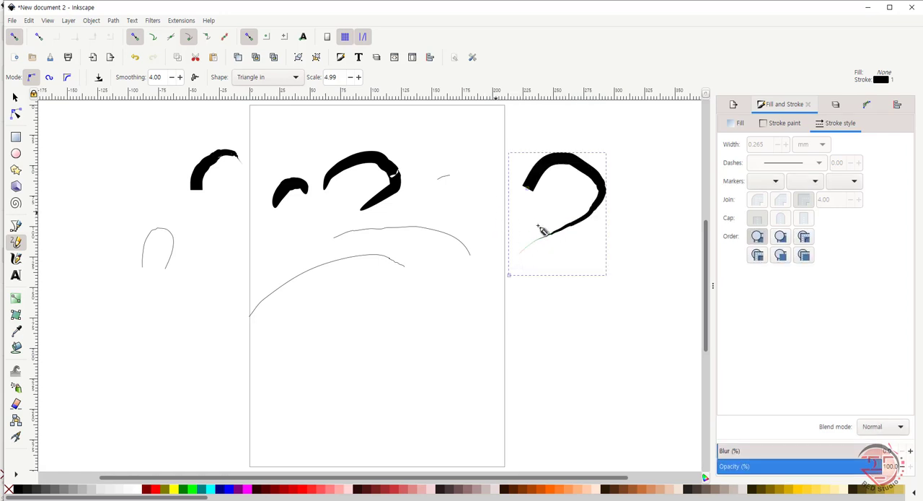
Step: With the Pencil's shape set to Ellipse, draw four curved freehand strokes: one across the page's right edge, two on its lower part, one left of it
{"action": "left_click", "coordinate": [295, 78]}
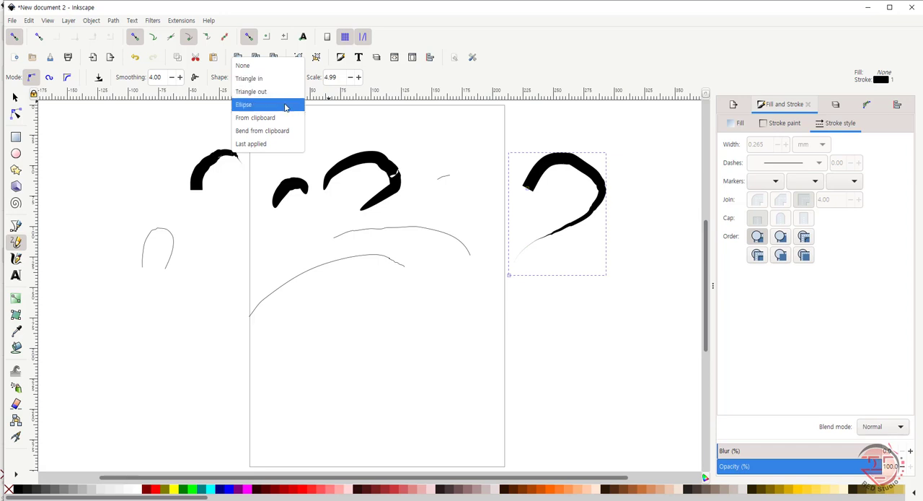
{"action": "left_click", "coordinate": [285, 106]}
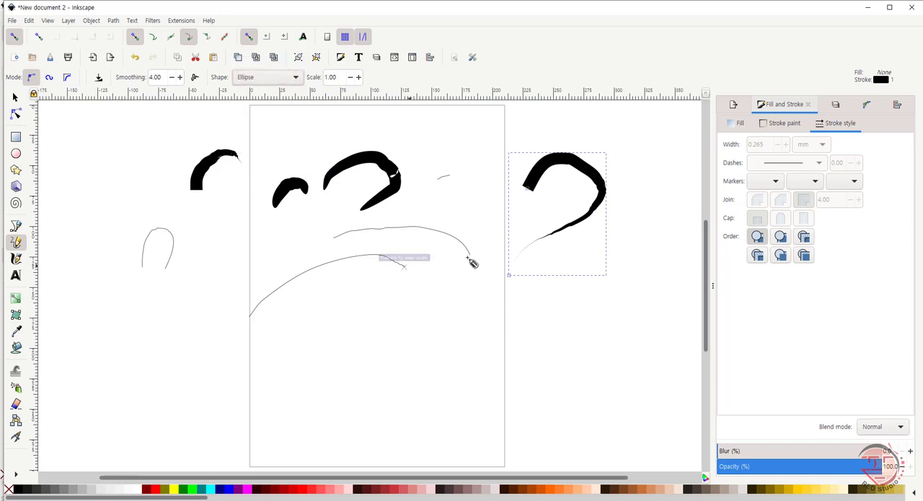
{"action": "left_click", "coordinate": [465, 326]}
{"action": "mouse_move", "coordinate": [465, 324]}
{"action": "left_mouse_down"}
{"action": "mouse_move", "coordinate": [502, 311]}
{"action": "mouse_move", "coordinate": [509, 369]}
{"action": "mouse_move", "coordinate": [544, 383]}
{"action": "mouse_move", "coordinate": [569, 373]}
{"action": "mouse_move", "coordinate": [611, 335]}
{"action": "left_mouse_up"}
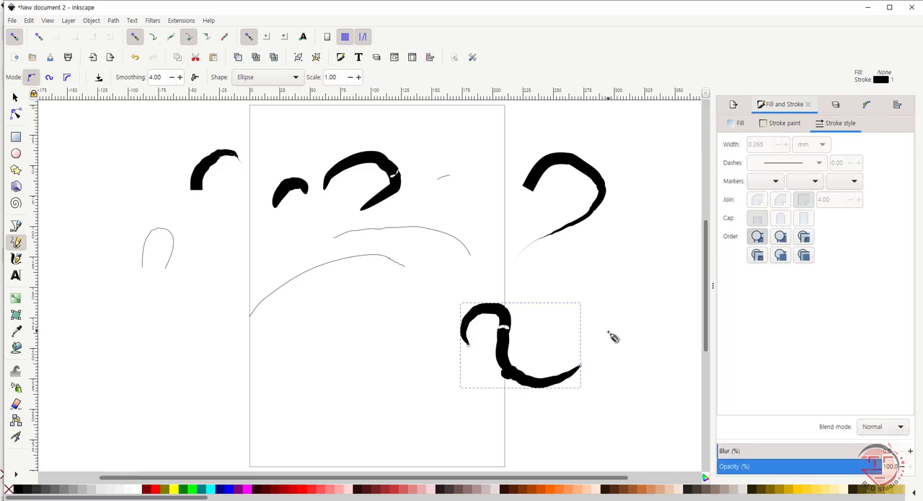
{"action": "mouse_move", "coordinate": [361, 367]}
{"action": "left_mouse_down"}
{"action": "mouse_move", "coordinate": [383, 340]}
{"action": "mouse_move", "coordinate": [411, 380]}
{"action": "left_mouse_up"}
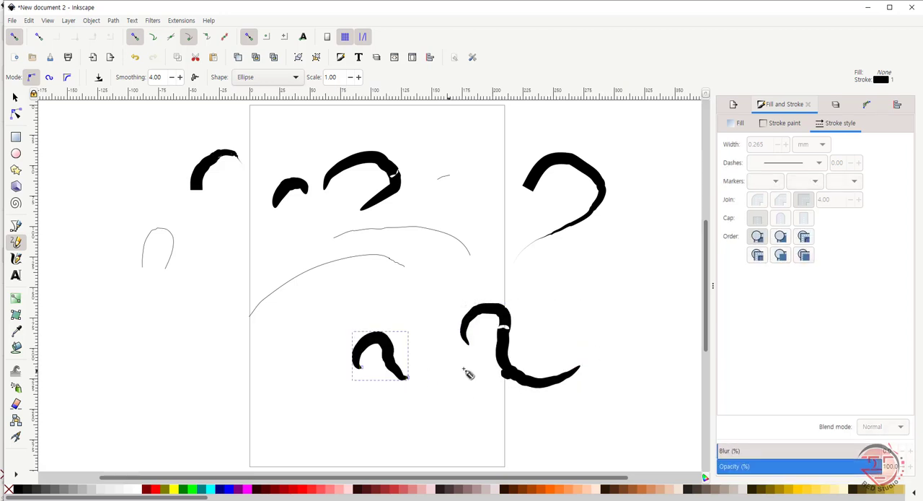
{"action": "mouse_move", "coordinate": [308, 361]}
{"action": "left_mouse_down"}
{"action": "mouse_move", "coordinate": [320, 327]}
{"action": "mouse_move", "coordinate": [333, 353]}
{"action": "mouse_move", "coordinate": [277, 397]}
{"action": "left_mouse_up"}
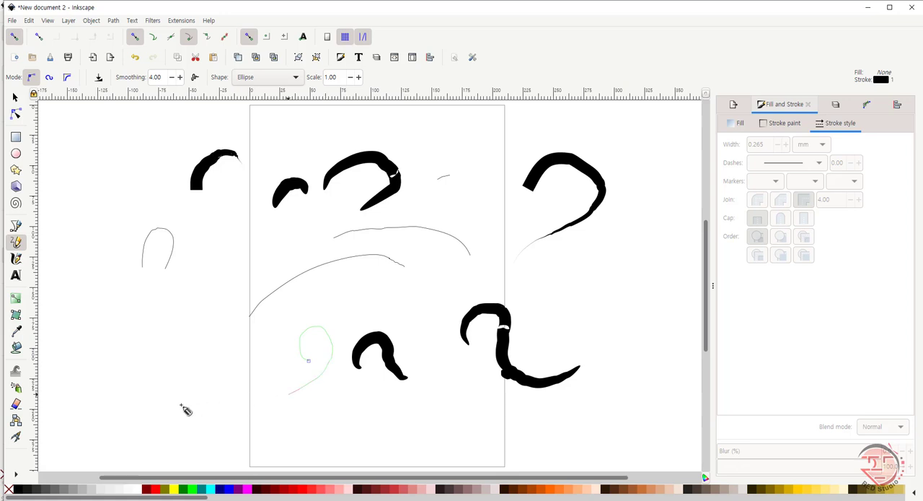
{"action": "mouse_move", "coordinate": [216, 364]}
{"action": "left_mouse_down"}
{"action": "mouse_move", "coordinate": [236, 351]}
{"action": "mouse_move", "coordinate": [240, 369]}
{"action": "mouse_move", "coordinate": [221, 387]}
{"action": "mouse_move", "coordinate": [167, 403]}
{"action": "left_mouse_up"}
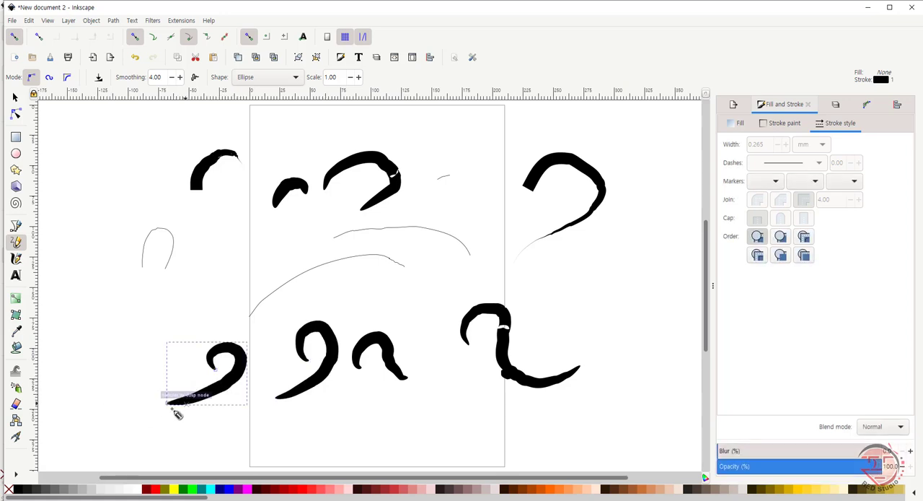
Step: With the Pencil's shape set to Triangle out, draw one hooked tapered stroke left of the page and another right of it
{"action": "left_click", "coordinate": [296, 78]}
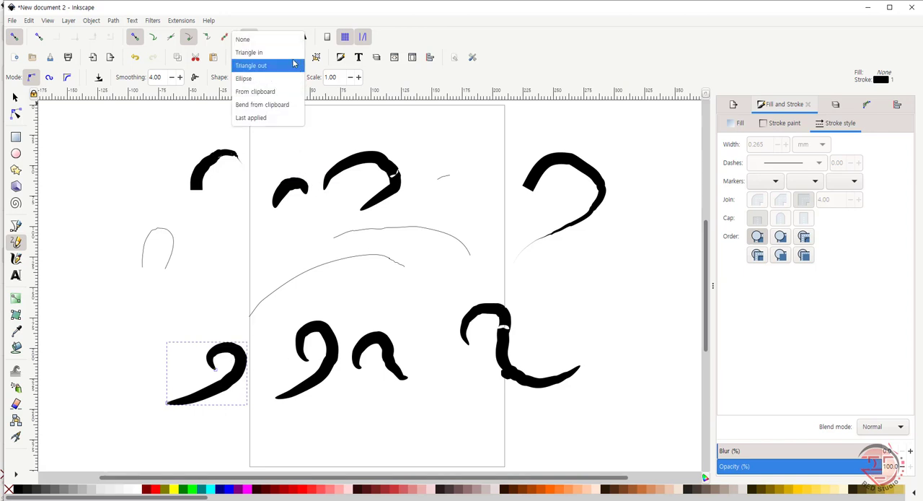
{"action": "left_click", "coordinate": [294, 65]}
{"action": "mouse_move", "coordinate": [78, 235]}
{"action": "left_mouse_down"}
{"action": "mouse_move", "coordinate": [96, 202]}
{"action": "mouse_move", "coordinate": [124, 196]}
{"action": "mouse_move", "coordinate": [90, 267]}
{"action": "left_mouse_up"}
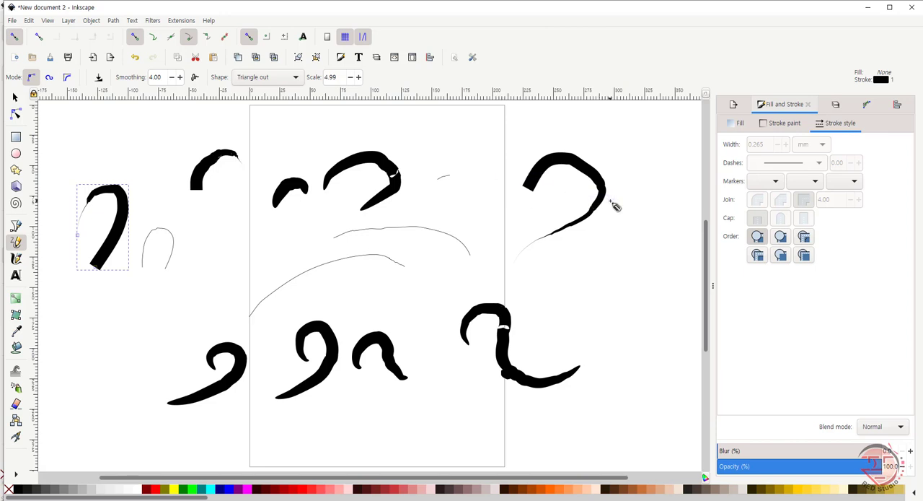
{"action": "mouse_move", "coordinate": [562, 258]}
{"action": "left_mouse_down"}
{"action": "mouse_move", "coordinate": [600, 243]}
{"action": "mouse_move", "coordinate": [605, 265]}
{"action": "mouse_move", "coordinate": [543, 350]}
{"action": "left_mouse_up"}
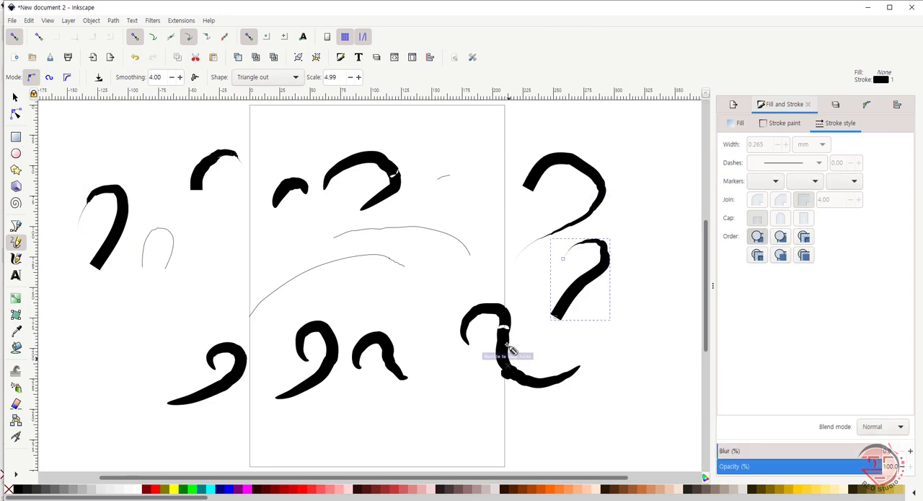
Step: With the Pencil's shape set to Triangle in, draw a hooked tapered stroke at the page's upper right edge
{"action": "left_click", "coordinate": [296, 78]}
{"action": "left_click", "coordinate": [293, 64]}
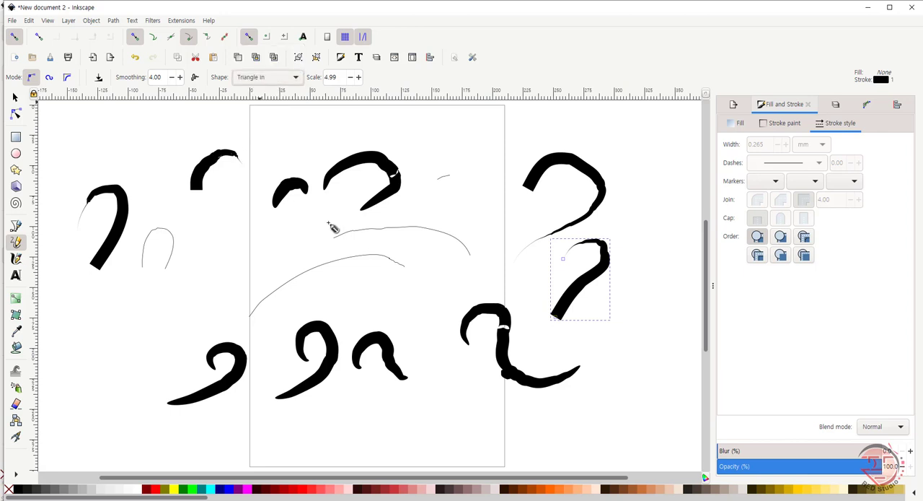
{"action": "mouse_move", "coordinate": [468, 141]}
{"action": "left_mouse_down"}
{"action": "mouse_move", "coordinate": [498, 127]}
{"action": "mouse_move", "coordinate": [505, 136]}
{"action": "mouse_move", "coordinate": [494, 166]}
{"action": "mouse_move", "coordinate": [457, 205]}
{"action": "mouse_move", "coordinate": [361, 253]}
{"action": "left_mouse_up"}
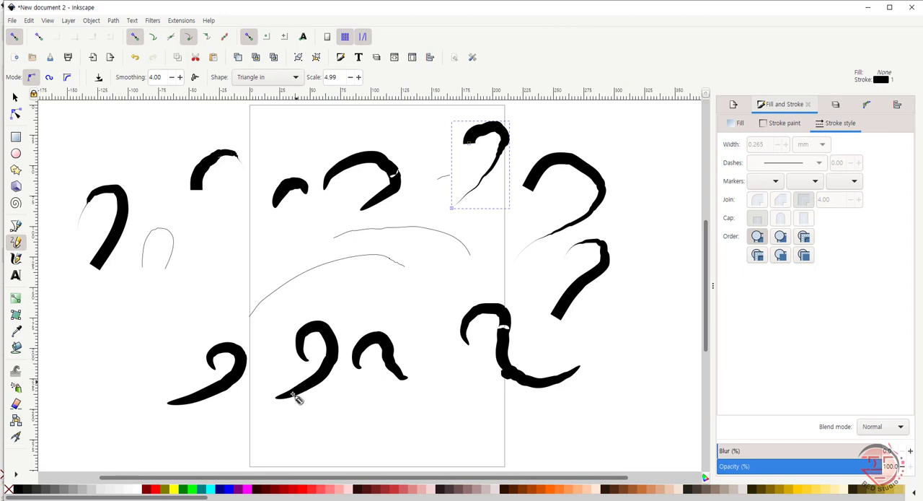
Step: Switch the Pencil to Spiro mode and draw several short tapered strokes in the area left of the page
{"action": "left_click", "coordinate": [49, 77]}
{"action": "mouse_move", "coordinate": [139, 149]}
{"action": "left_mouse_down"}
{"action": "mouse_move", "coordinate": [161, 171]}
{"action": "mouse_move", "coordinate": [163, 195]}
{"action": "left_mouse_up"}
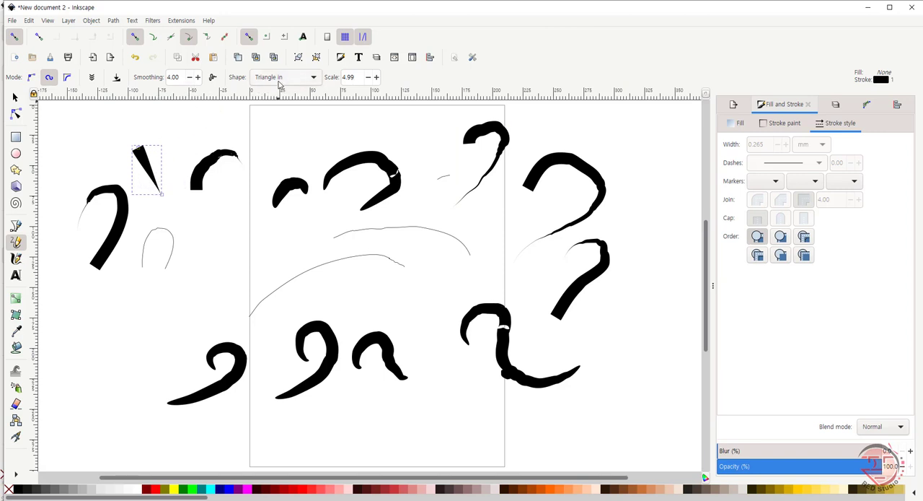
{"action": "left_click", "coordinate": [228, 249]}
{"action": "left_click_drag", "start_coordinate": [228, 249], "coordinate": [264, 264]}
{"action": "mouse_move", "coordinate": [171, 309]}
{"action": "left_mouse_down"}
{"action": "mouse_move", "coordinate": [189, 289]}
{"action": "mouse_move", "coordinate": [173, 323]}
{"action": "mouse_move", "coordinate": [137, 337]}
{"action": "mouse_move", "coordinate": [135, 329]}
{"action": "left_mouse_up"}
{"action": "left_click_drag", "start_coordinate": [128, 286], "coordinate": [137, 288]}
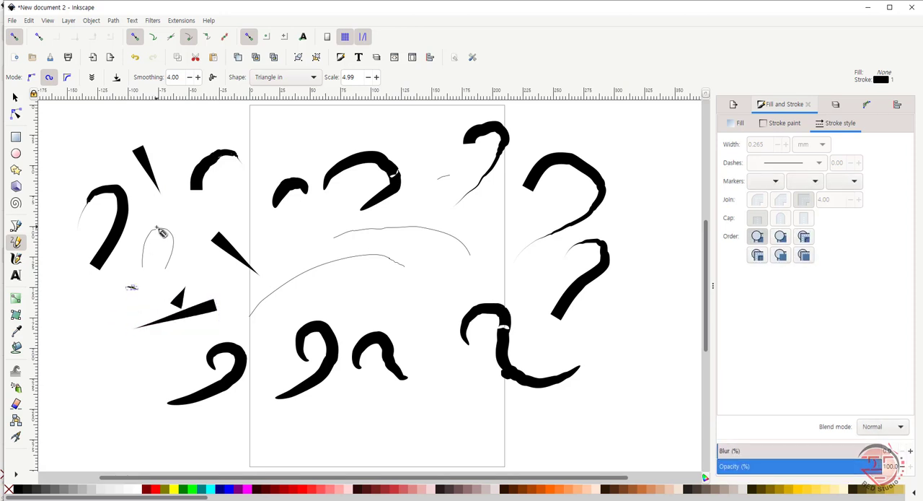
{"action": "left_click_drag", "start_coordinate": [77, 364], "coordinate": [159, 360]}
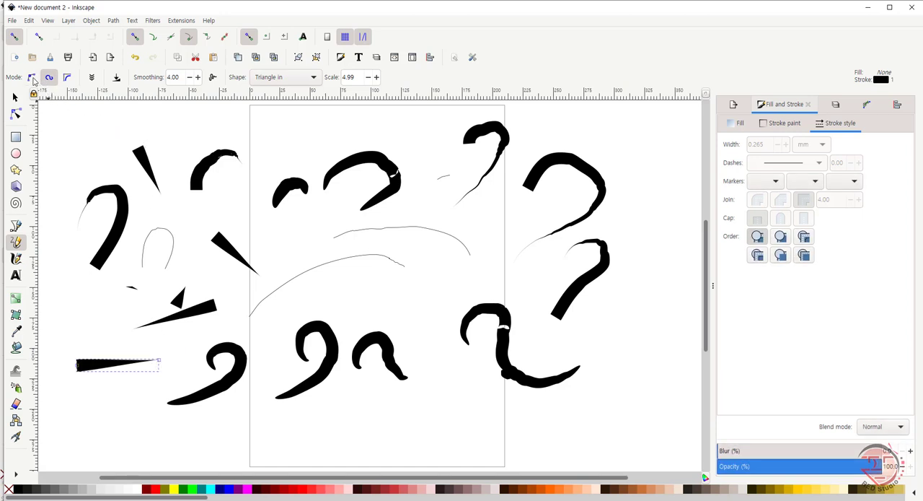
Step: Return the Pencil to regular Bezier mode and draw two straight tapered strokes meeting near the right side of the page
{"action": "left_click", "coordinate": [31, 76]}
{"action": "left_click", "coordinate": [390, 294]}
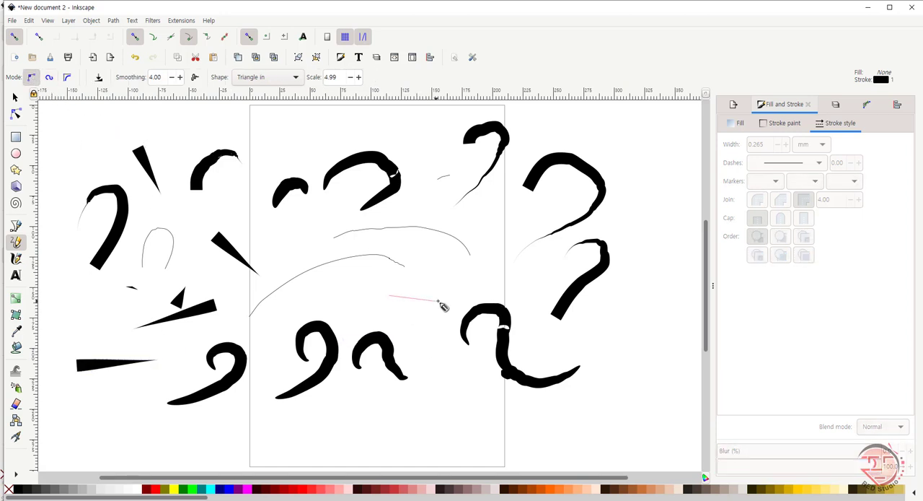
{"action": "left_click", "coordinate": [451, 280]}
{"action": "left_click_drag", "start_coordinate": [452, 280], "coordinate": [413, 329]}
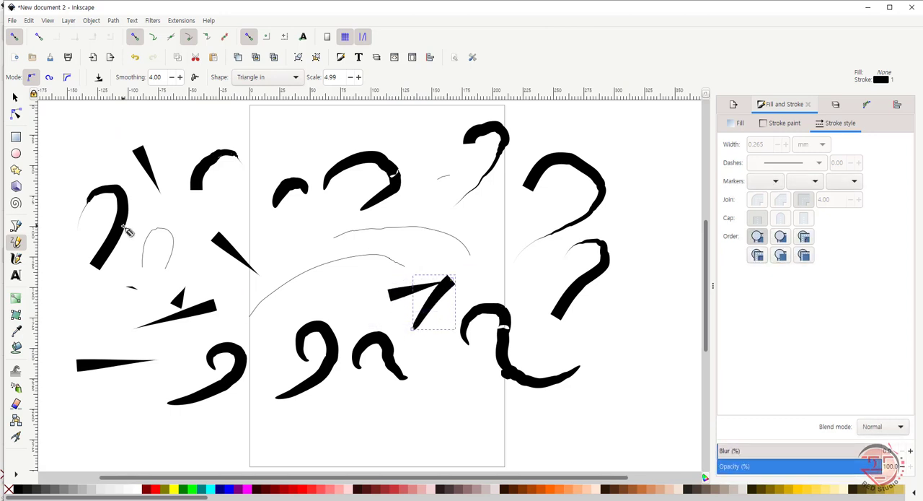
Step: Switch the Pencil to B-spline mode and delete all objects in the document
{"action": "left_click", "coordinate": [67, 78]}
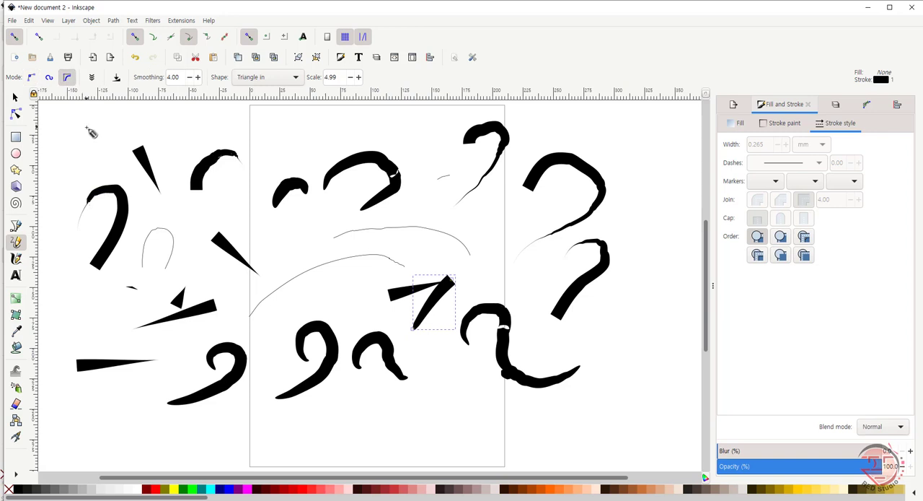
{"action": "key", "text": "ctrl+a"}
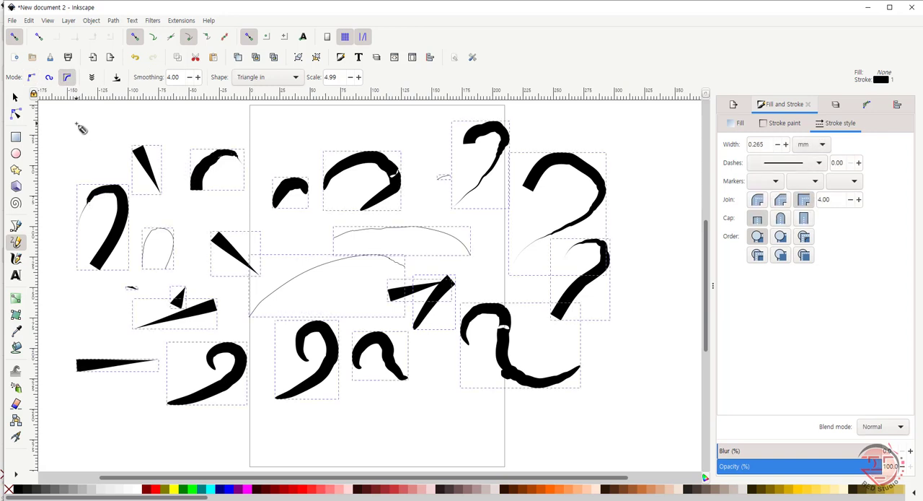
{"action": "key", "text": "Delete"}
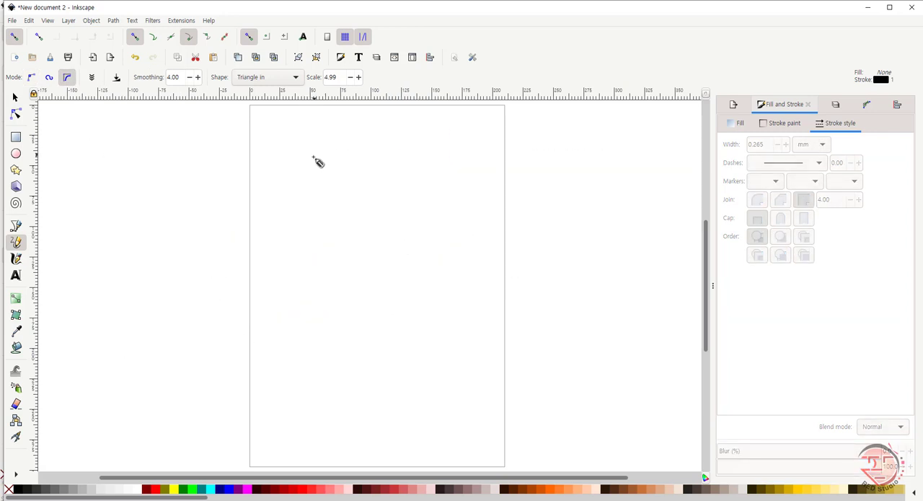
Step: Draw five straight tapered Pencil strokes in the page's upper part, all converging at one common point
{"action": "left_click_drag", "start_coordinate": [323, 155], "coordinate": [397, 159]}
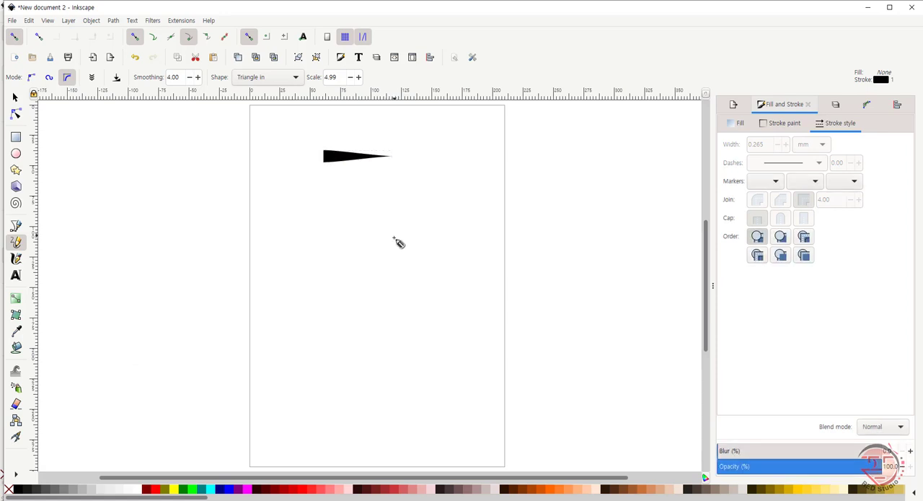
{"action": "left_click", "coordinate": [395, 236]}
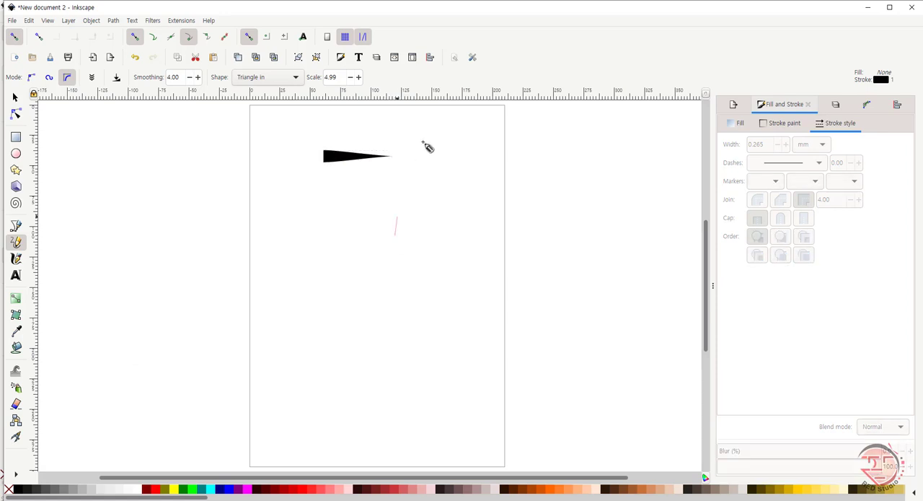
{"action": "left_click", "coordinate": [383, 183]}
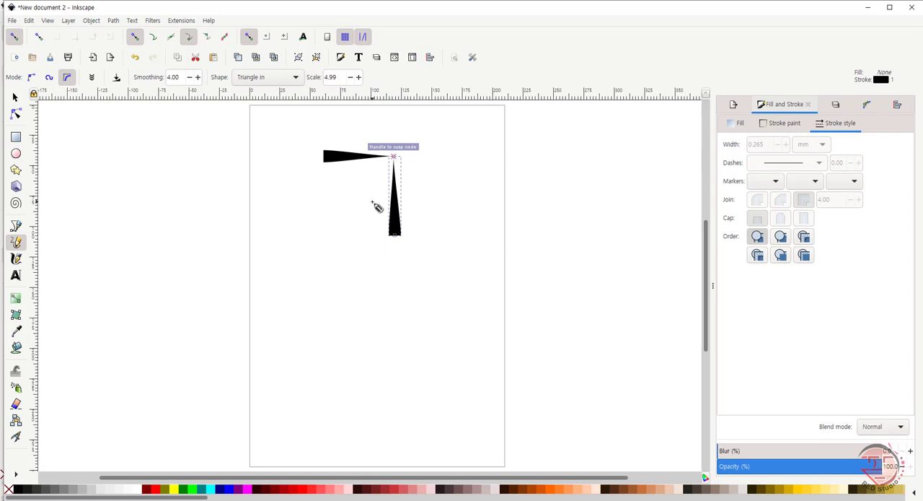
{"action": "key", "text": "Escape"}
{"action": "left_click", "coordinate": [324, 235]}
{"action": "left_click", "coordinate": [393, 157]}
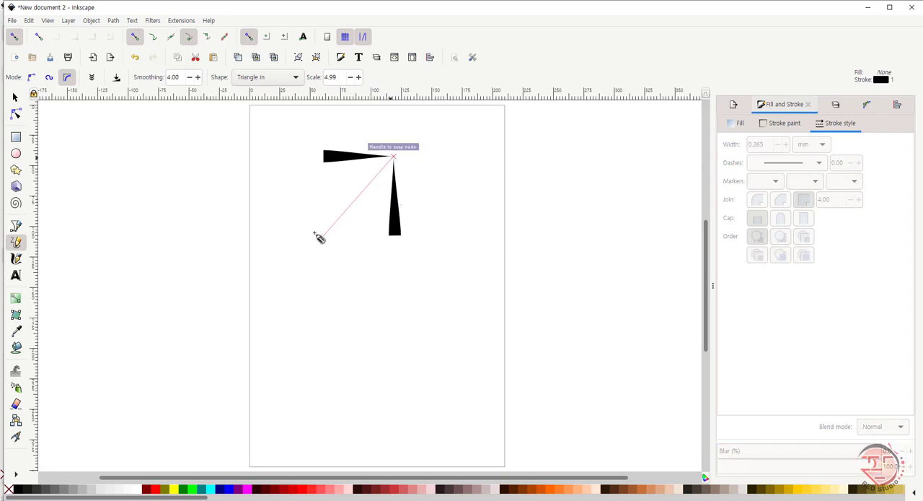
{"action": "left_click", "coordinate": [318, 184]}
{"action": "left_click", "coordinate": [393, 157]}
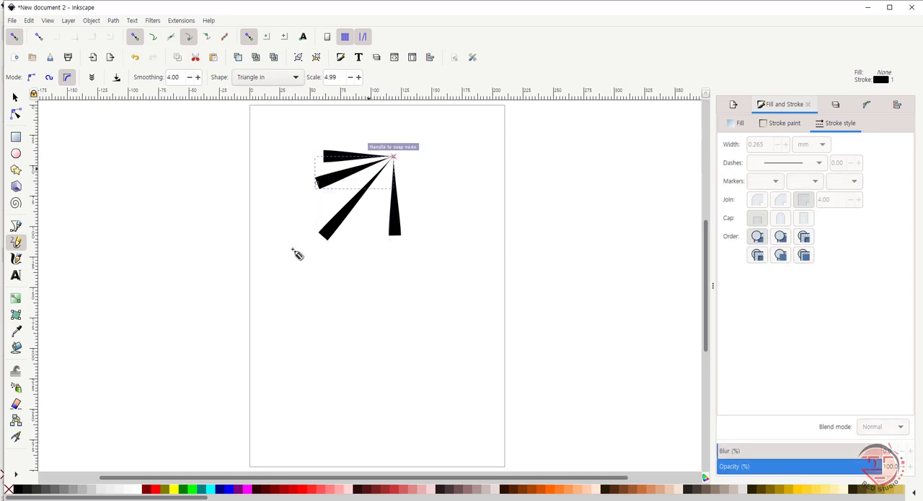
{"action": "left_click", "coordinate": [362, 239]}
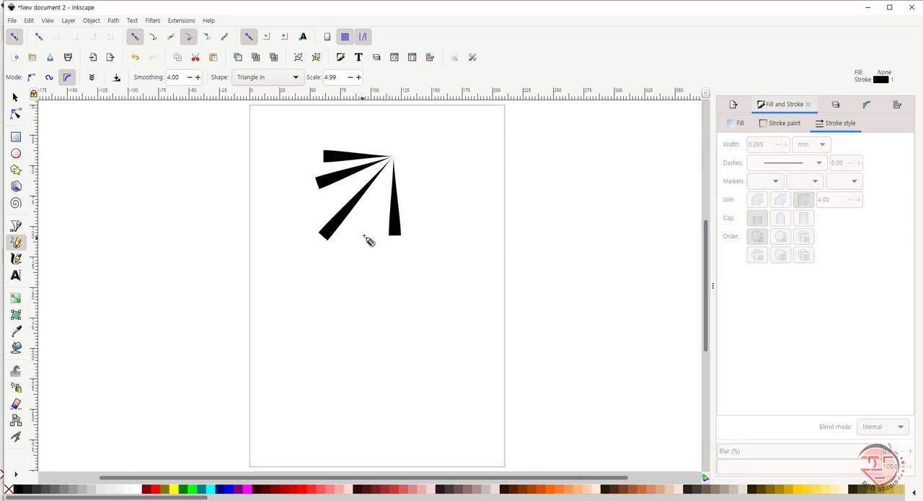
{"action": "left_click", "coordinate": [394, 158]}
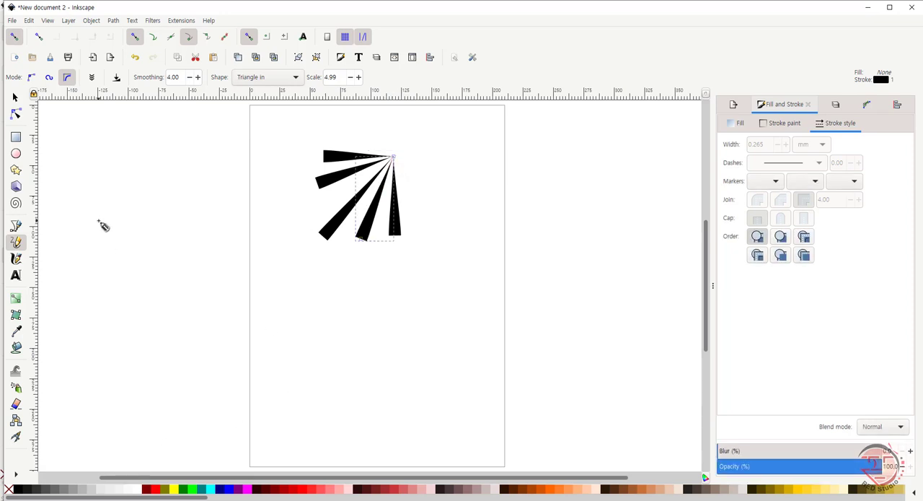
Step: Delete the converging strokes, and draw two curved Calligraphy strokes on the page with the Dip pen preset
{"action": "key", "text": "s"}
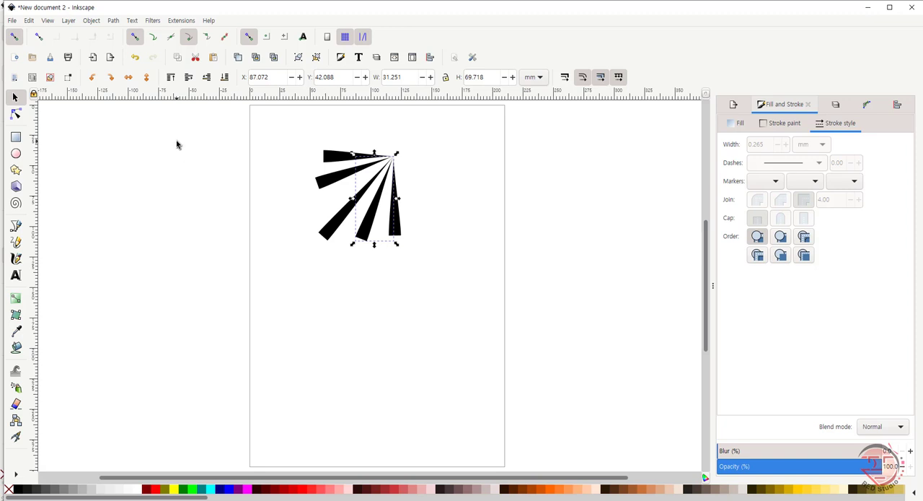
{"action": "key", "text": "Delete"}
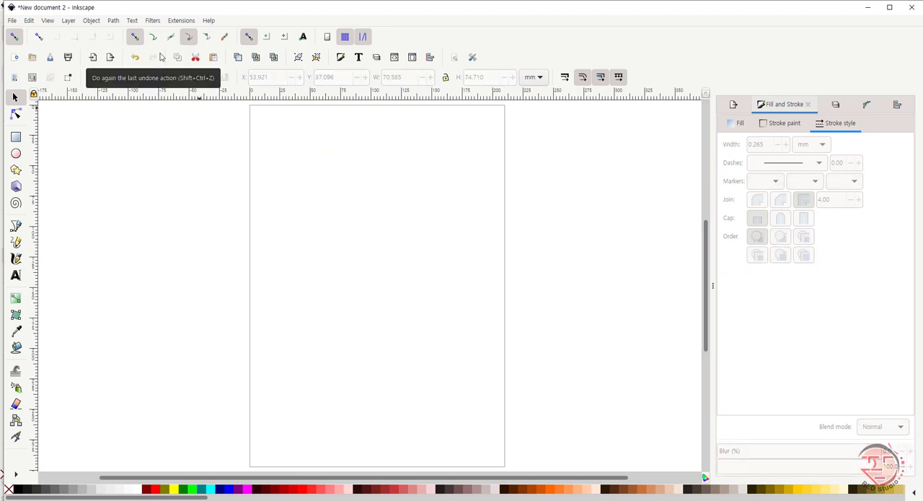
{"action": "left_click", "coordinate": [16, 259]}
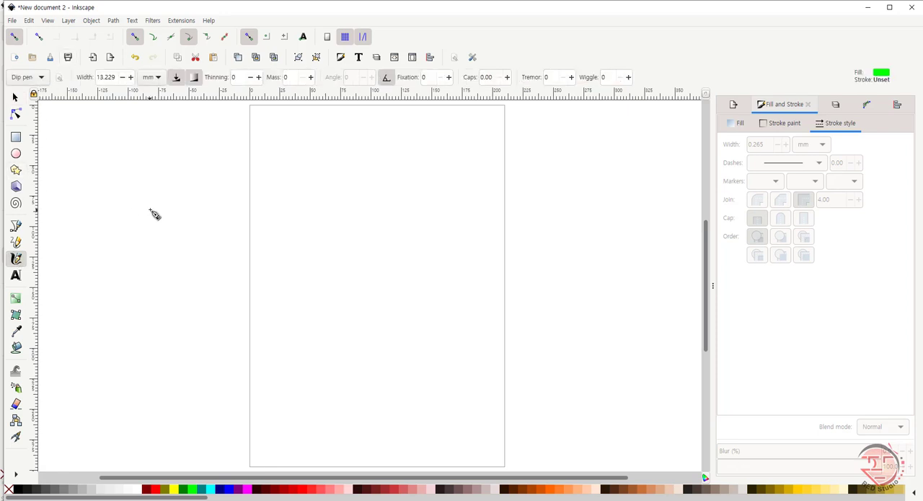
{"action": "left_click", "coordinate": [43, 77]}
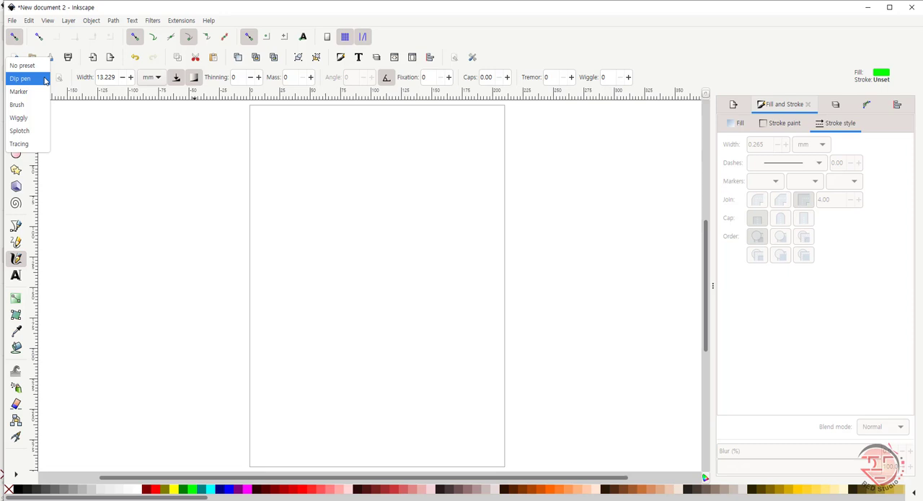
{"action": "left_click", "coordinate": [42, 79]}
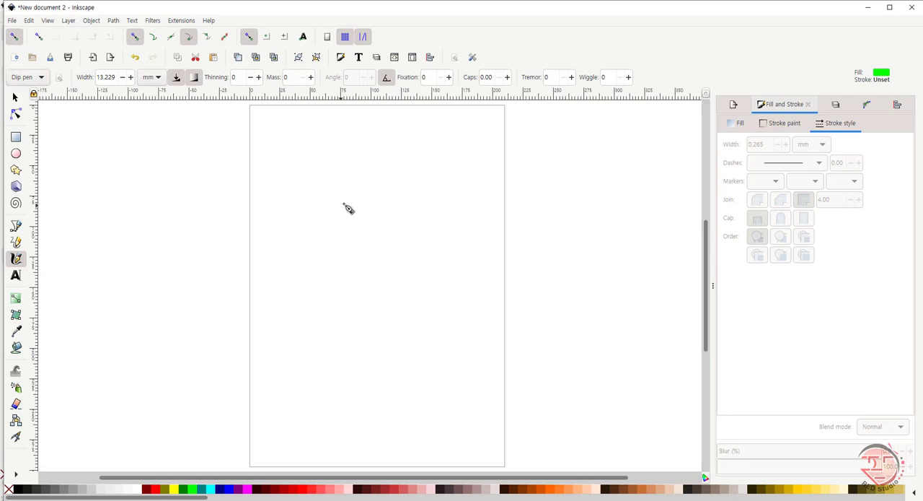
{"action": "mouse_move", "coordinate": [292, 218]}
{"action": "left_mouse_down"}
{"action": "mouse_move", "coordinate": [313, 202]}
{"action": "mouse_move", "coordinate": [384, 206]}
{"action": "mouse_move", "coordinate": [351, 227]}
{"action": "mouse_move", "coordinate": [358, 309]}
{"action": "mouse_move", "coordinate": [396, 297]}
{"action": "left_mouse_up"}
{"action": "mouse_move", "coordinate": [249, 177]}
{"action": "left_mouse_down"}
{"action": "mouse_move", "coordinate": [352, 140]}
{"action": "mouse_move", "coordinate": [370, 146]}
{"action": "left_mouse_up"}
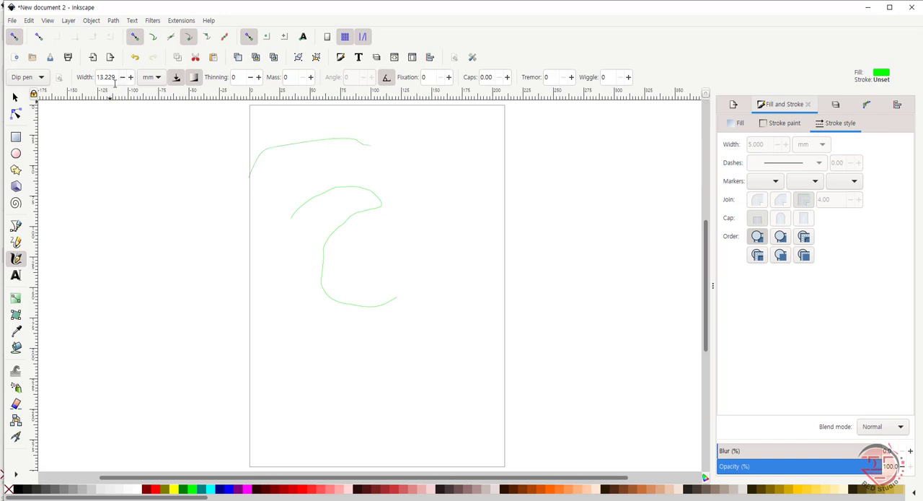
Step: Set the Calligraphy thinning to 5 and draw two curved strokes at the left of the page, one crossing its edge
{"action": "left_click", "coordinate": [251, 77]}
{"action": "key", "text": "Return"}
{"action": "mouse_move", "coordinate": [99, 230]}
{"action": "left_mouse_down"}
{"action": "mouse_move", "coordinate": [118, 186]}
{"action": "mouse_move", "coordinate": [165, 169]}
{"action": "mouse_move", "coordinate": [271, 215]}
{"action": "left_mouse_up"}
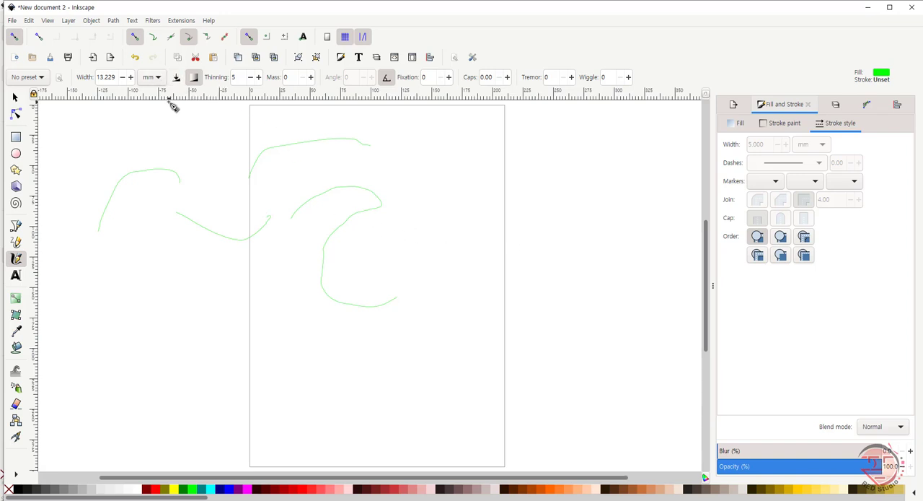
Step: With pen pressure off, draw two curves near the page's right edge, and a third below them with background tracing off too
{"action": "mouse_move", "coordinate": [457, 202]}
{"action": "left_mouse_down"}
{"action": "mouse_move", "coordinate": [495, 176]}
{"action": "mouse_move", "coordinate": [465, 205]}
{"action": "left_mouse_up"}
{"action": "mouse_move", "coordinate": [442, 165]}
{"action": "left_mouse_down"}
{"action": "mouse_move", "coordinate": [452, 143]}
{"action": "mouse_move", "coordinate": [550, 190]}
{"action": "left_mouse_up"}
{"action": "mouse_move", "coordinate": [472, 271]}
{"action": "left_mouse_down"}
{"action": "mouse_move", "coordinate": [527, 245]}
{"action": "mouse_move", "coordinate": [523, 288]}
{"action": "mouse_move", "coordinate": [497, 301]}
{"action": "left_mouse_up"}
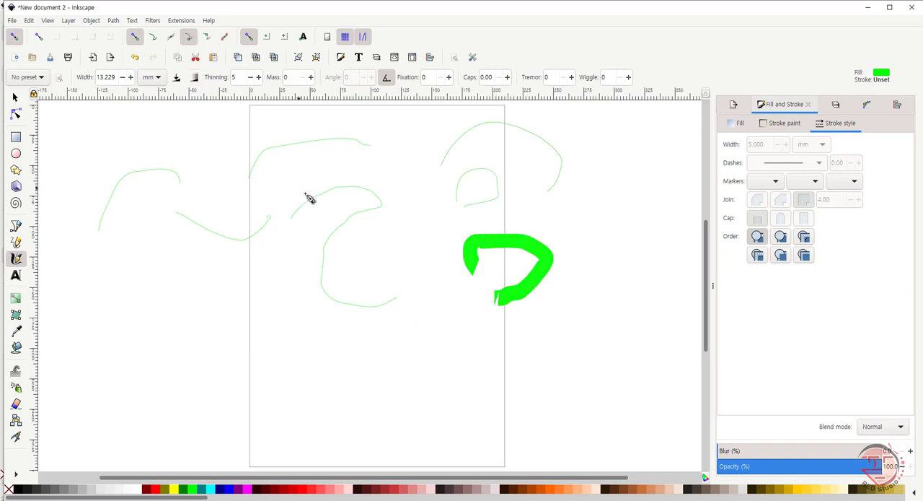
Step: Enable pen pressure and background tracing again and draw a small hooked Calligraphy stroke on the page
{"action": "left_click", "coordinate": [176, 77]}
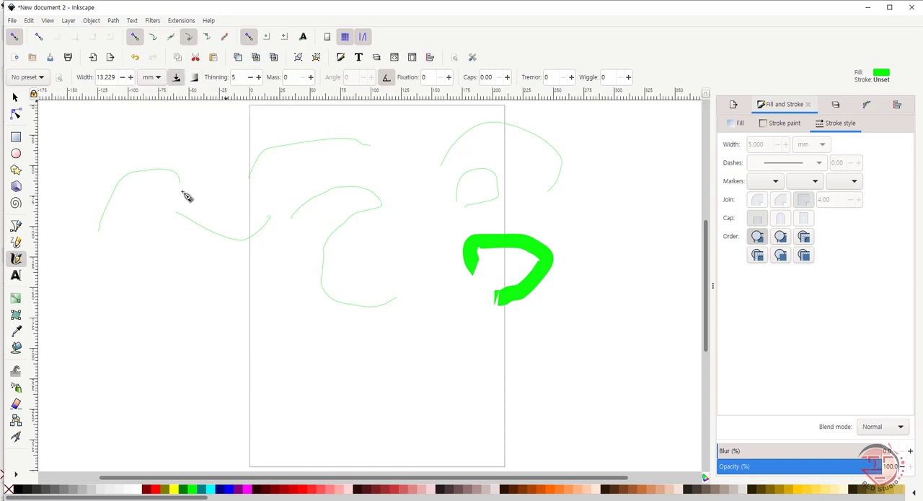
{"action": "left_click", "coordinate": [194, 78]}
{"action": "mouse_move", "coordinate": [414, 221]}
{"action": "left_mouse_down"}
{"action": "mouse_move", "coordinate": [435, 213]}
{"action": "mouse_move", "coordinate": [410, 243]}
{"action": "left_mouse_up"}
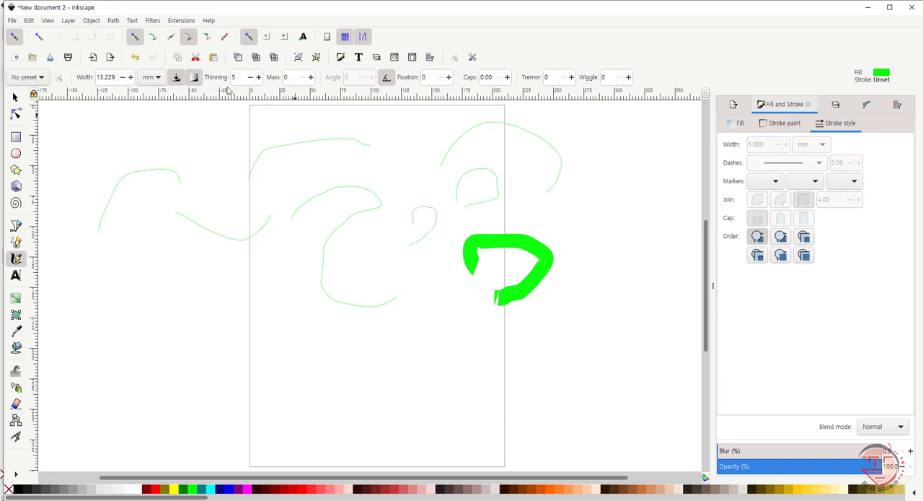
Step: With background tracing off, draw thick hooked Calligraphy strokes at the right and left of the page, and a short curved one on the page
{"action": "left_click", "coordinate": [195, 79]}
{"action": "mouse_move", "coordinate": [599, 241]}
{"action": "left_mouse_down"}
{"action": "mouse_move", "coordinate": [637, 227]}
{"action": "mouse_move", "coordinate": [635, 249]}
{"action": "mouse_move", "coordinate": [584, 306]}
{"action": "left_mouse_up"}
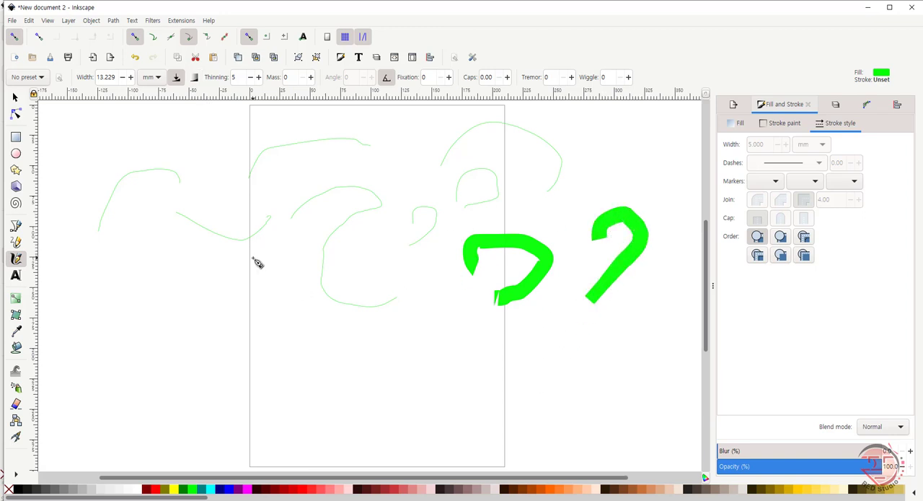
{"action": "left_click", "coordinate": [177, 79]}
{"action": "mouse_move", "coordinate": [186, 310]}
{"action": "left_mouse_down"}
{"action": "mouse_move", "coordinate": [210, 275]}
{"action": "mouse_move", "coordinate": [218, 309]}
{"action": "left_mouse_up"}
{"action": "left_click_drag", "start_coordinate": [211, 345], "coordinate": [249, 369]}
{"action": "mouse_move", "coordinate": [291, 346]}
{"action": "left_mouse_down"}
{"action": "mouse_move", "coordinate": [307, 342]}
{"action": "mouse_move", "coordinate": [349, 365]}
{"action": "left_mouse_up"}
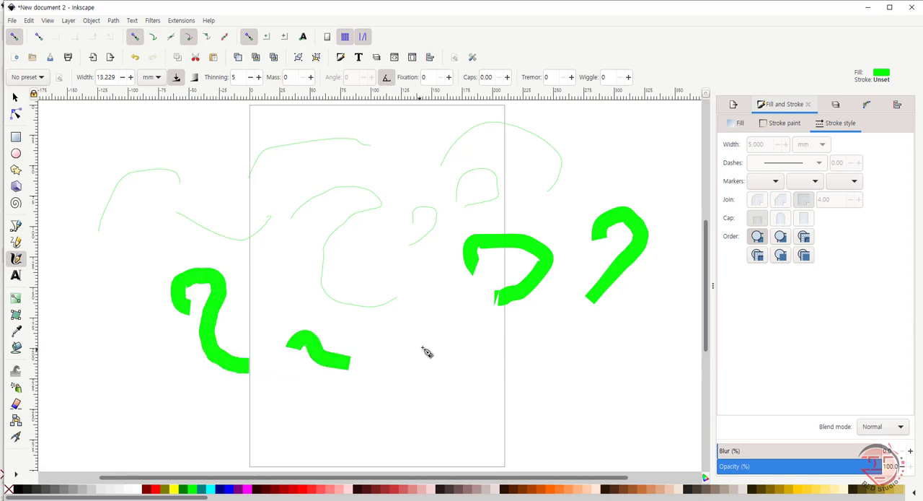
Step: Draw two long tapering Calligraphy strokes across the lower page, both running out past its right edge
{"action": "left_click_drag", "start_coordinate": [365, 333], "coordinate": [537, 361]}
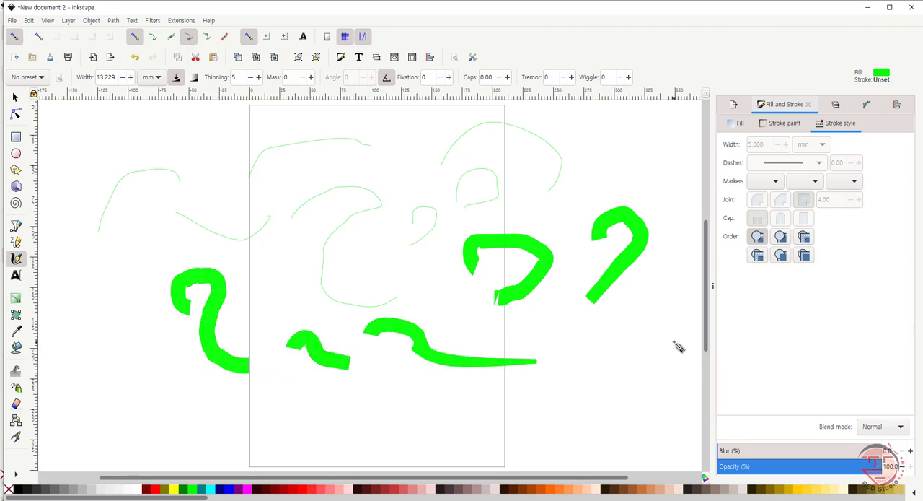
{"action": "mouse_move", "coordinate": [368, 424]}
{"action": "left_mouse_down"}
{"action": "mouse_move", "coordinate": [534, 469]}
{"action": "mouse_move", "coordinate": [699, 462]}
{"action": "left_mouse_up"}
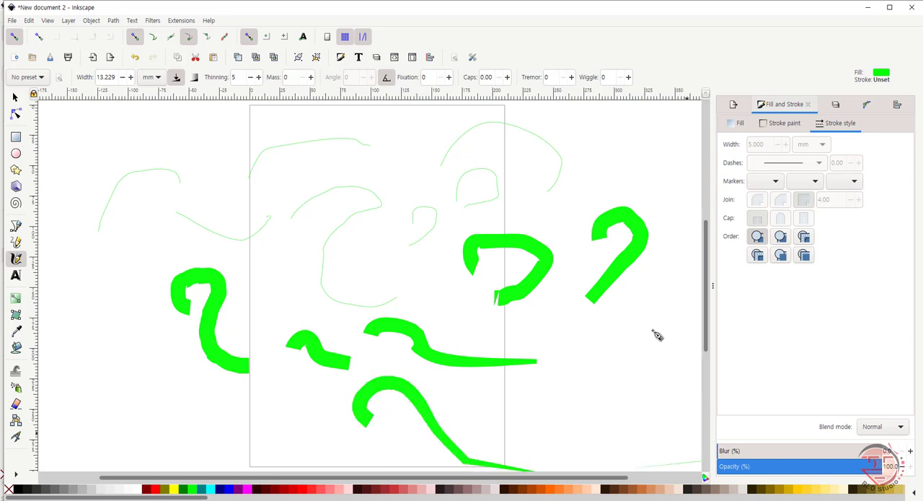
{"action": "scroll", "coordinate": [707, 314], "scroll_direction": "down", "scroll_amount": 4}
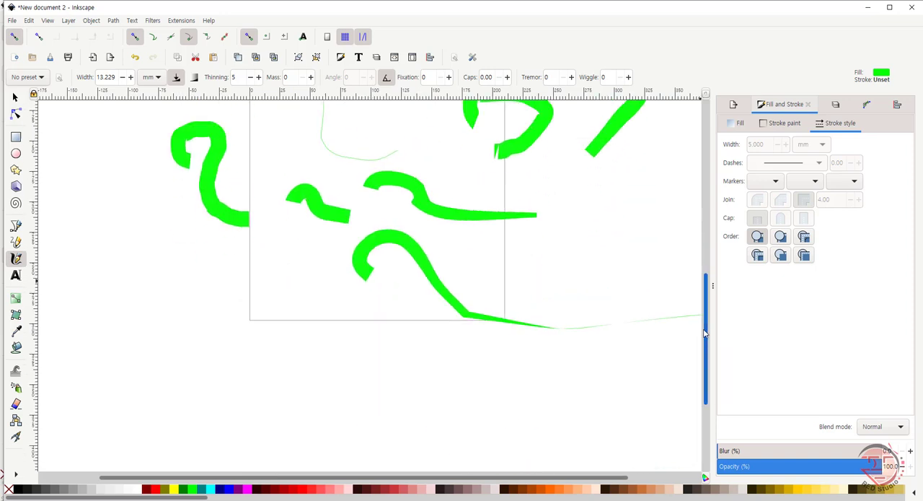
{"action": "scroll", "coordinate": [706, 315], "scroll_direction": "up", "scroll_amount": 3}
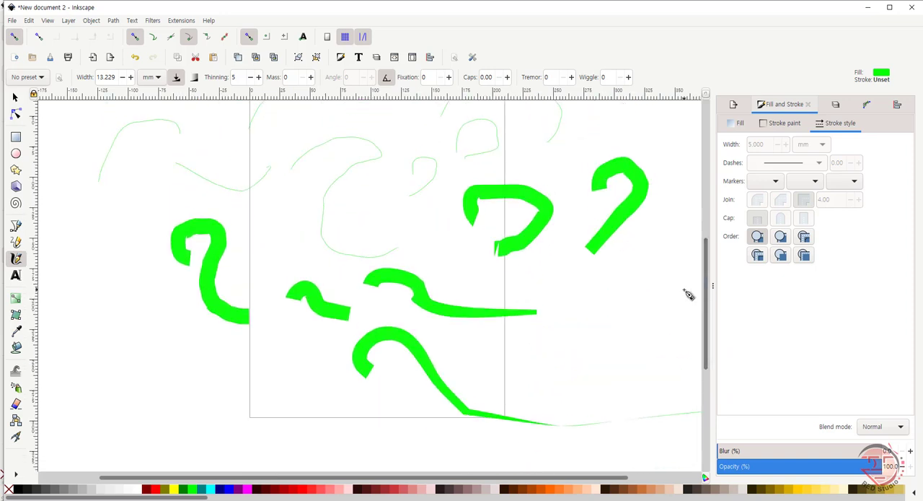
Step: Delete all strokes and draw an angular S-shaped stroke in the page's upper left with the Marker preset
{"action": "key", "text": "ctrl+a"}
{"action": "key", "text": "Delete"}
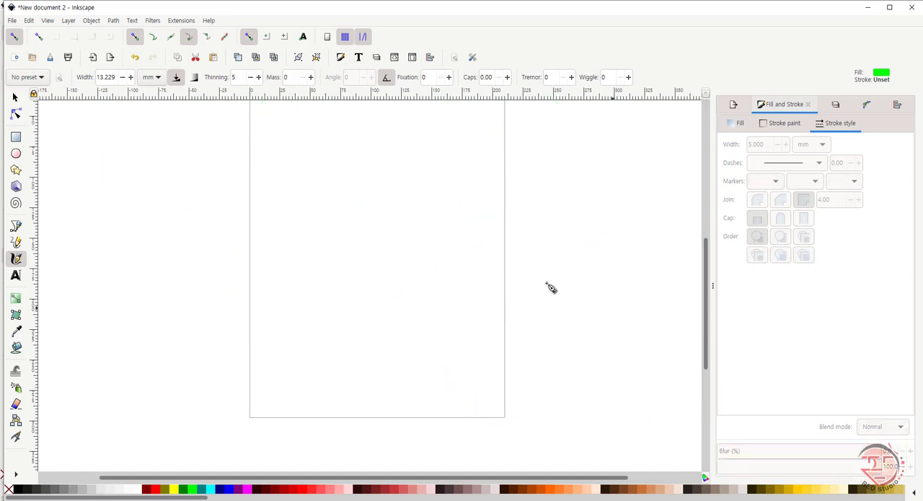
{"action": "left_click", "coordinate": [42, 78]}
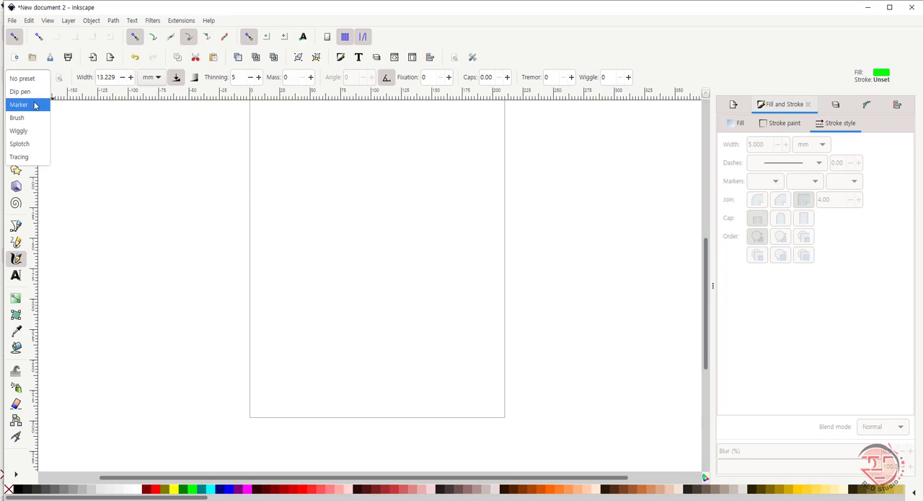
{"action": "left_click", "coordinate": [36, 106]}
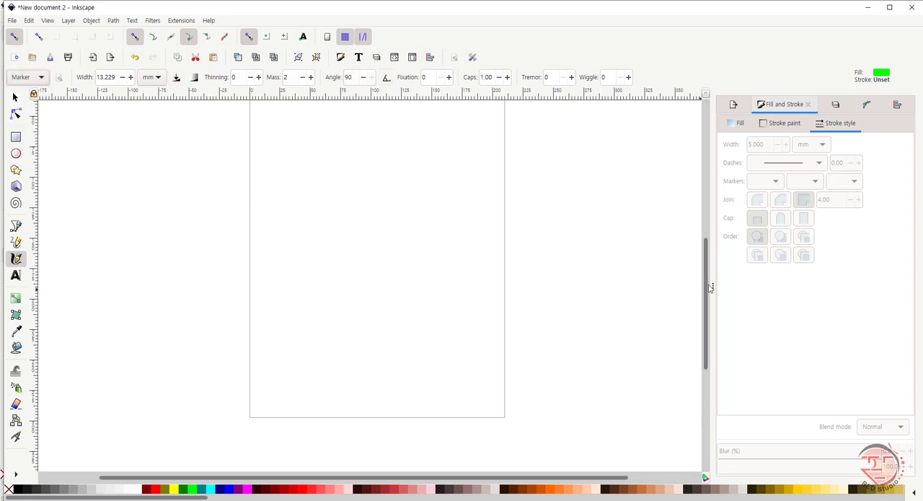
{"action": "scroll", "coordinate": [705, 288], "scroll_direction": "up", "scroll_amount": 2}
{"action": "mouse_move", "coordinate": [284, 215]}
{"action": "left_mouse_down"}
{"action": "mouse_move", "coordinate": [350, 214]}
{"action": "mouse_move", "coordinate": [344, 256]}
{"action": "mouse_move", "coordinate": [297, 251]}
{"action": "mouse_move", "coordinate": [290, 303]}
{"action": "mouse_move", "coordinate": [323, 301]}
{"action": "left_mouse_up"}
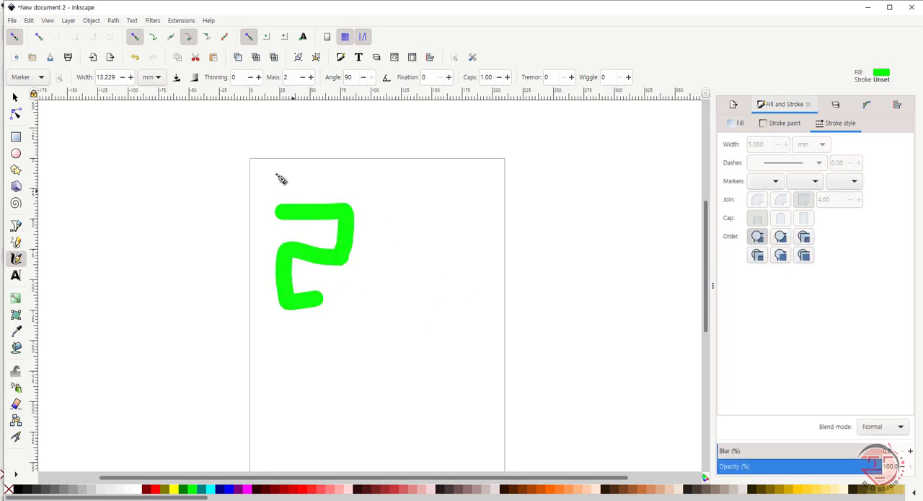
Step: Turn on background tracing and draw thin angular Calligraphy strokes in the page's right half and outside it on the left
{"action": "left_click", "coordinate": [194, 79]}
{"action": "mouse_move", "coordinate": [398, 210]}
{"action": "left_mouse_down"}
{"action": "mouse_move", "coordinate": [455, 217]}
{"action": "mouse_move", "coordinate": [421, 279]}
{"action": "mouse_move", "coordinate": [409, 261]}
{"action": "mouse_move", "coordinate": [449, 258]}
{"action": "left_mouse_up"}
{"action": "mouse_move", "coordinate": [405, 278]}
{"action": "left_mouse_down"}
{"action": "mouse_move", "coordinate": [407, 325]}
{"action": "mouse_move", "coordinate": [448, 324]}
{"action": "left_mouse_up"}
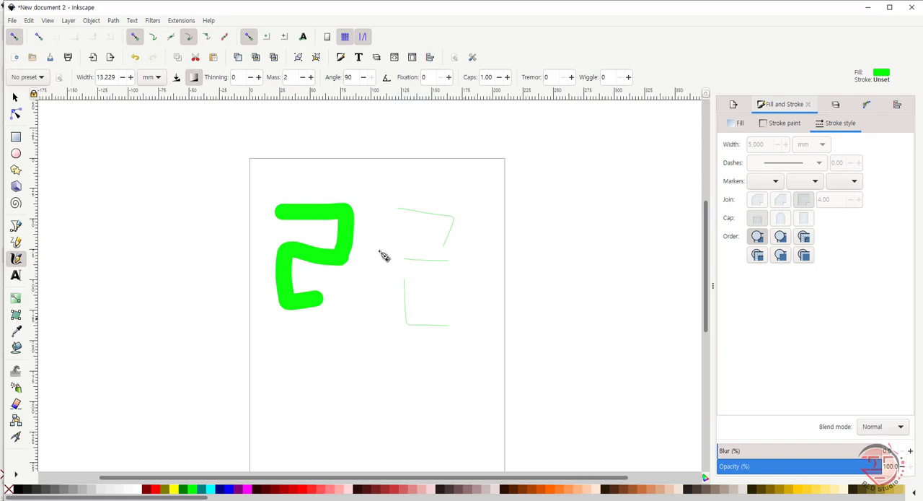
{"action": "mouse_move", "coordinate": [120, 186]}
{"action": "left_mouse_down"}
{"action": "mouse_move", "coordinate": [171, 185]}
{"action": "mouse_move", "coordinate": [160, 203]}
{"action": "mouse_move", "coordinate": [216, 214]}
{"action": "mouse_move", "coordinate": [195, 245]}
{"action": "left_mouse_up"}
Step: With pen pressure on and background tracing off, draw three thick angular strokes one below another around the page's right edge
{"action": "left_click", "coordinate": [176, 77]}
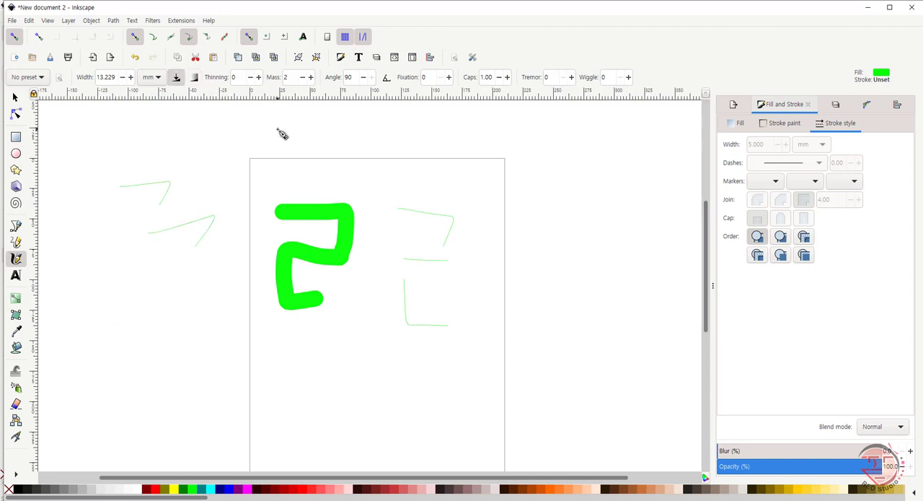
{"action": "mouse_move", "coordinate": [461, 186]}
{"action": "left_mouse_down"}
{"action": "mouse_move", "coordinate": [592, 189]}
{"action": "mouse_move", "coordinate": [577, 209]}
{"action": "left_mouse_up"}
{"action": "mouse_move", "coordinate": [528, 254]}
{"action": "left_mouse_down"}
{"action": "mouse_move", "coordinate": [628, 249]}
{"action": "mouse_move", "coordinate": [573, 292]}
{"action": "left_mouse_up"}
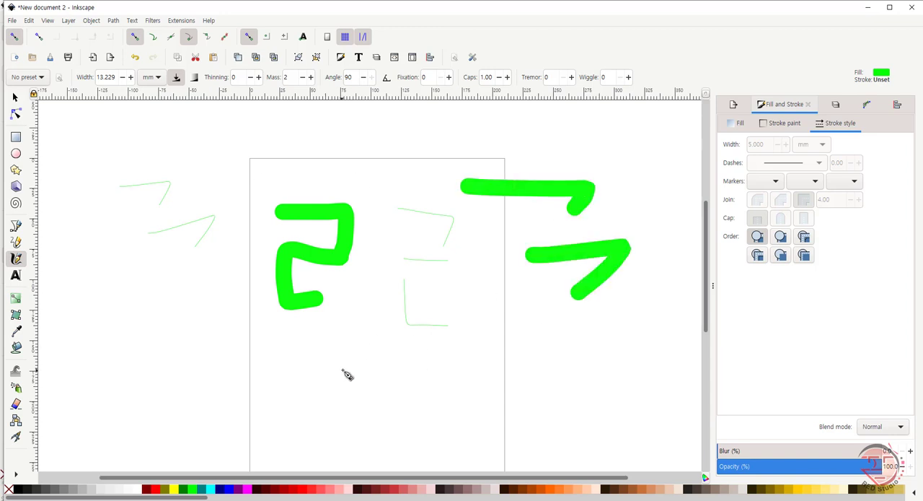
{"action": "left_click_drag", "start_coordinate": [526, 317], "coordinate": [508, 379]}
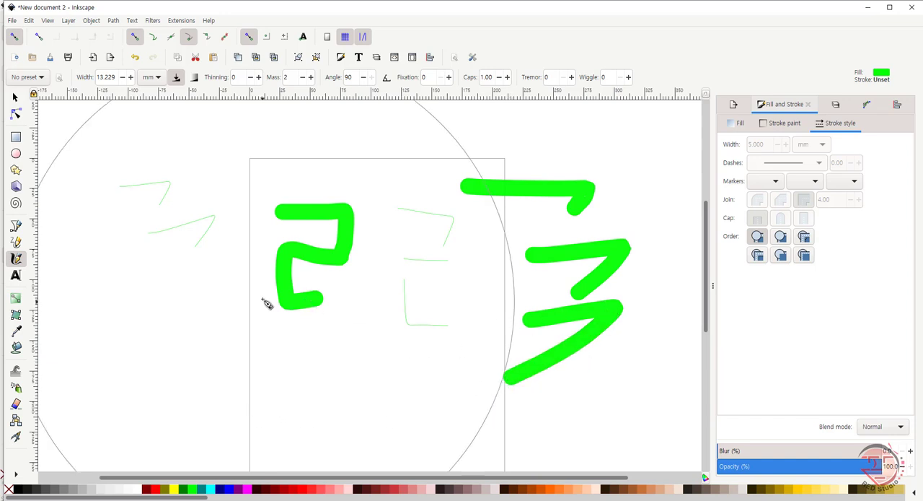
Step: Clear the canvas and draw two hooked strokes and a long wavy one with the Brush preset
{"action": "key", "text": "ctrl+a"}
{"action": "key", "text": "Delete"}
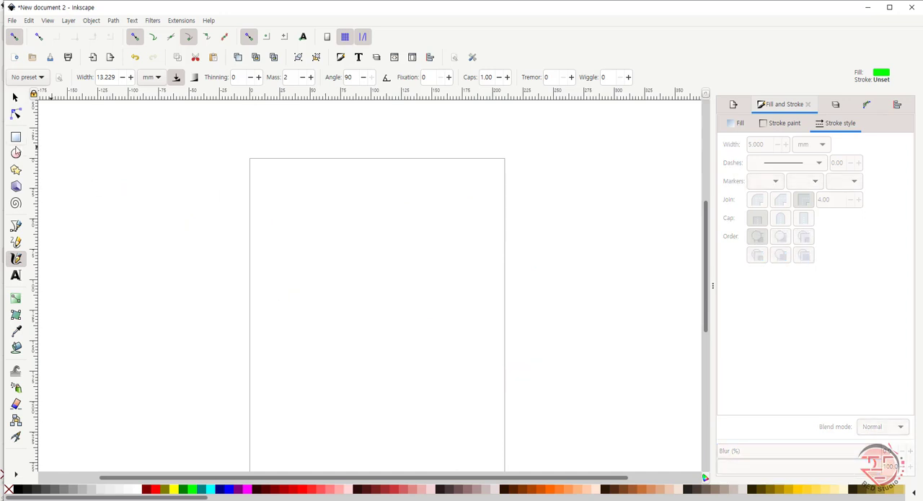
{"action": "left_click", "coordinate": [40, 77]}
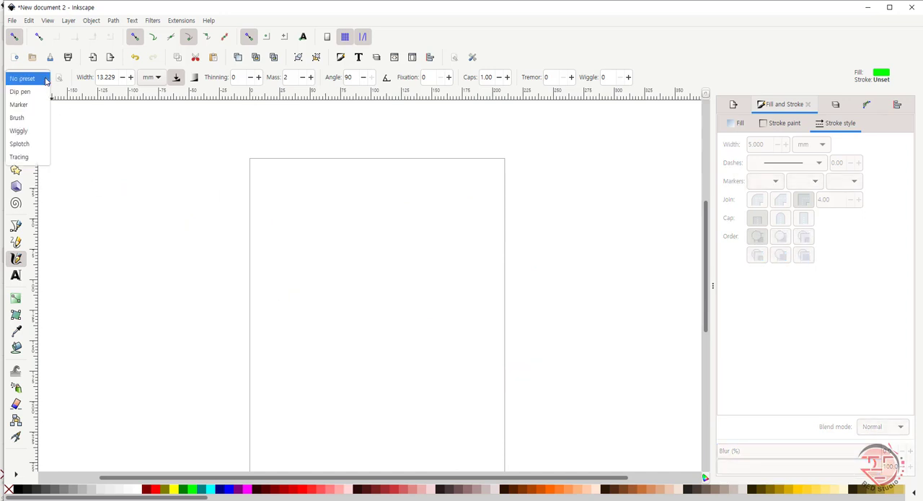
{"action": "left_click", "coordinate": [34, 118]}
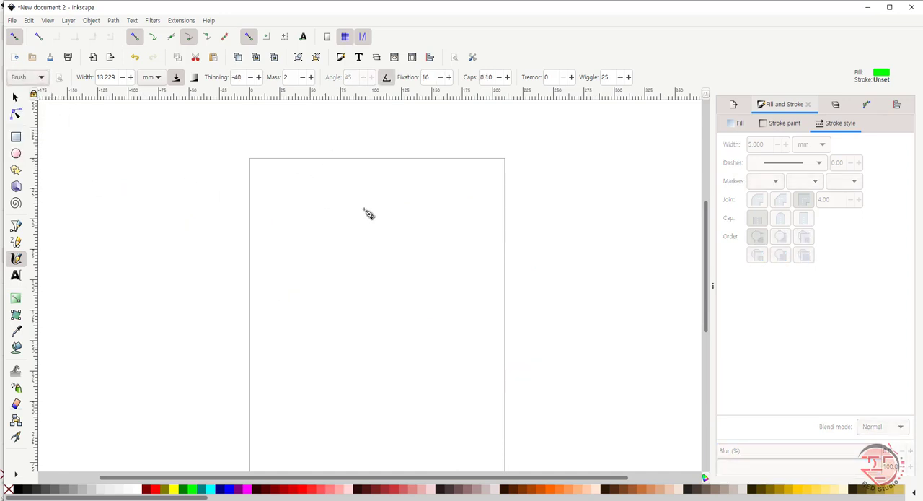
{"action": "mouse_move", "coordinate": [278, 230]}
{"action": "left_mouse_down"}
{"action": "mouse_move", "coordinate": [299, 209]}
{"action": "mouse_move", "coordinate": [324, 220]}
{"action": "mouse_move", "coordinate": [321, 235]}
{"action": "mouse_move", "coordinate": [400, 195]}
{"action": "mouse_move", "coordinate": [460, 205]}
{"action": "mouse_move", "coordinate": [476, 246]}
{"action": "mouse_move", "coordinate": [427, 279]}
{"action": "left_mouse_up"}
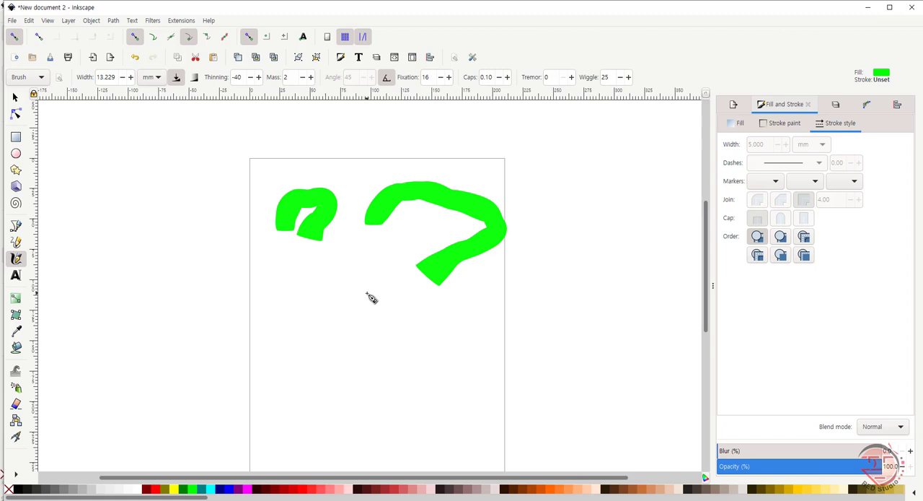
{"action": "mouse_move", "coordinate": [161, 313]}
{"action": "left_mouse_down"}
{"action": "mouse_move", "coordinate": [169, 254]}
{"action": "mouse_move", "coordinate": [204, 232]}
{"action": "mouse_move", "coordinate": [235, 295]}
{"action": "mouse_move", "coordinate": [282, 298]}
{"action": "mouse_move", "coordinate": [269, 317]}
{"action": "mouse_move", "coordinate": [295, 322]}
{"action": "mouse_move", "coordinate": [318, 344]}
{"action": "mouse_move", "coordinate": [358, 345]}
{"action": "mouse_move", "coordinate": [436, 328]}
{"action": "left_mouse_up"}
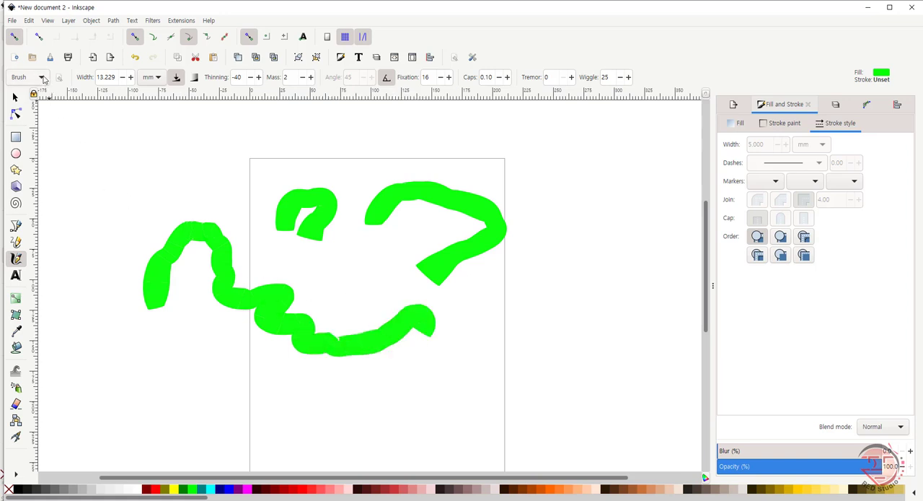
Step: Draw a hooked stroke right of the page with the Marker preset and a similar one below it with the Brush preset
{"action": "left_click", "coordinate": [42, 78]}
{"action": "left_click", "coordinate": [37, 66]}
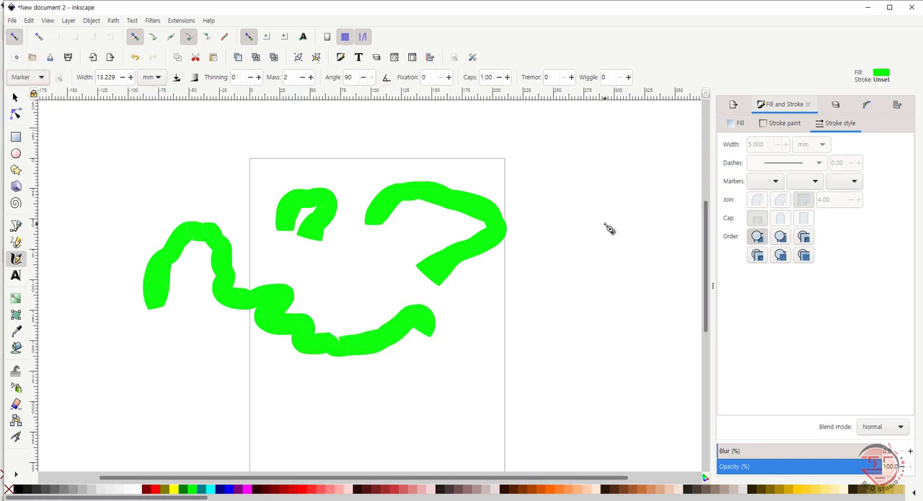
{"action": "mouse_move", "coordinate": [552, 213]}
{"action": "left_mouse_down"}
{"action": "mouse_move", "coordinate": [601, 186]}
{"action": "mouse_move", "coordinate": [601, 233]}
{"action": "mouse_move", "coordinate": [552, 271]}
{"action": "left_mouse_up"}
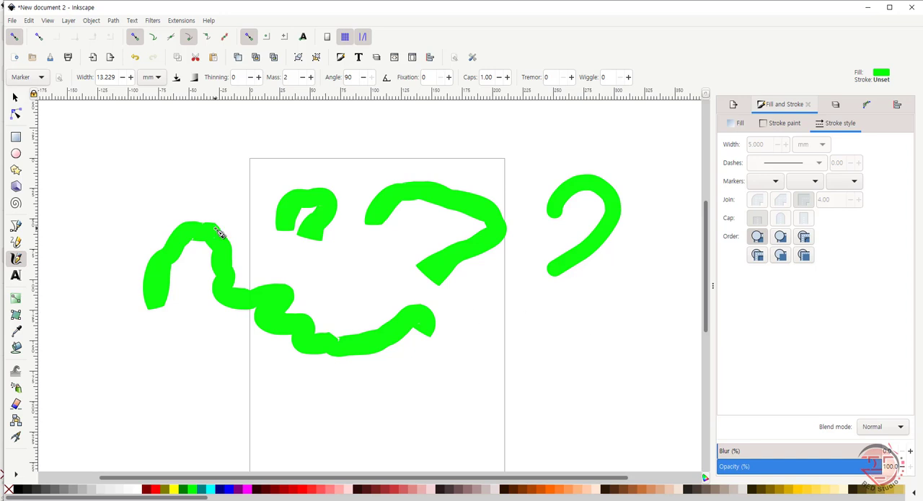
{"action": "left_click", "coordinate": [44, 77]}
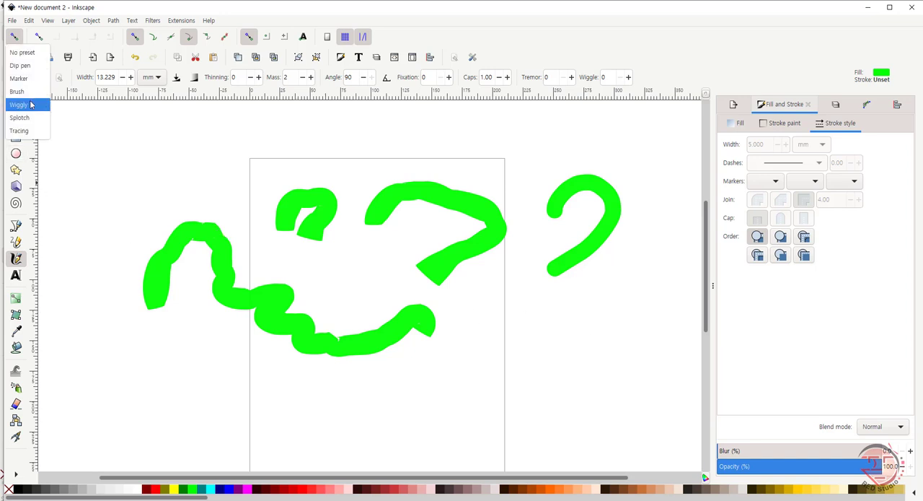
{"action": "left_click", "coordinate": [33, 92]}
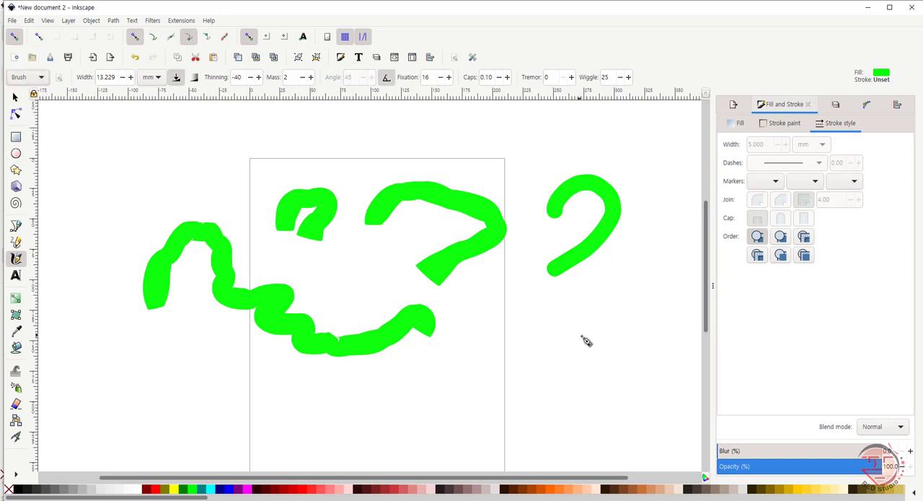
{"action": "mouse_move", "coordinate": [571, 320]}
{"action": "left_mouse_down"}
{"action": "mouse_move", "coordinate": [602, 300]}
{"action": "mouse_move", "coordinate": [619, 305]}
{"action": "mouse_move", "coordinate": [616, 336]}
{"action": "mouse_move", "coordinate": [577, 368]}
{"action": "left_mouse_up"}
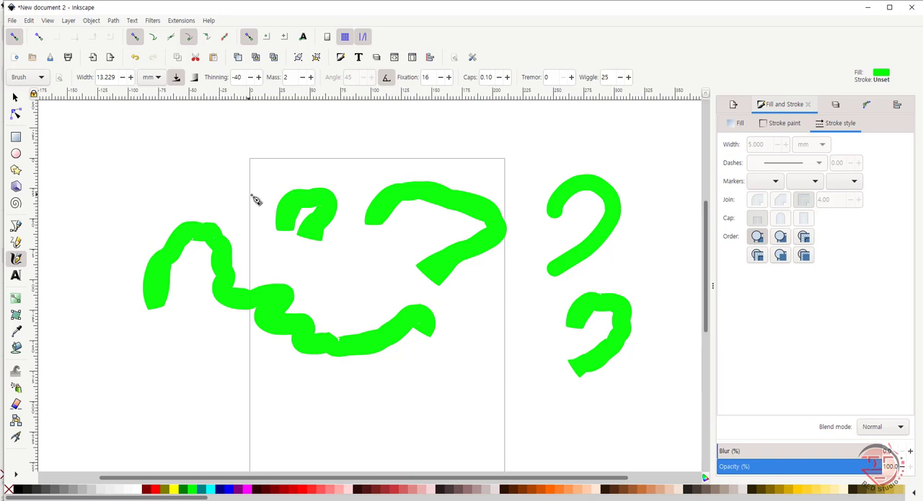
Step: Remove every stroke, and draw a long winding stroke and a short hooked one with the Wiggly preset
{"action": "key", "text": "ctrl+a"}
{"action": "key", "text": "Delete"}
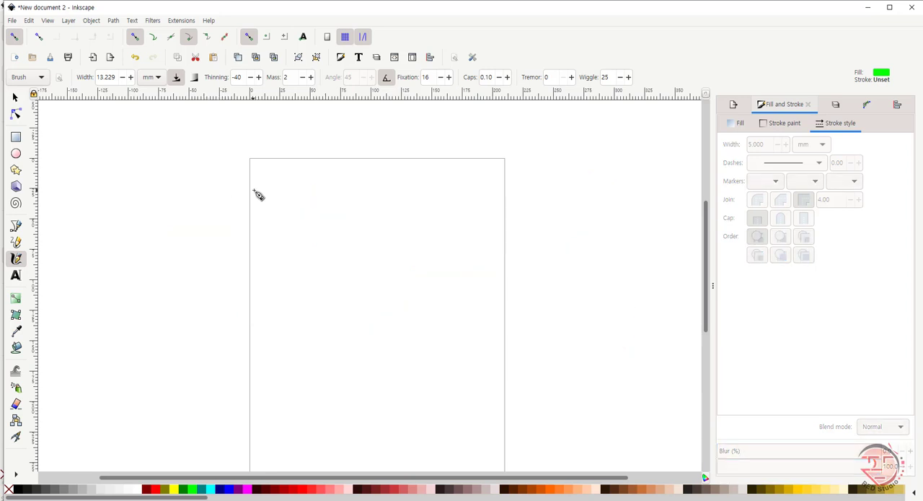
{"action": "left_click", "coordinate": [42, 78]}
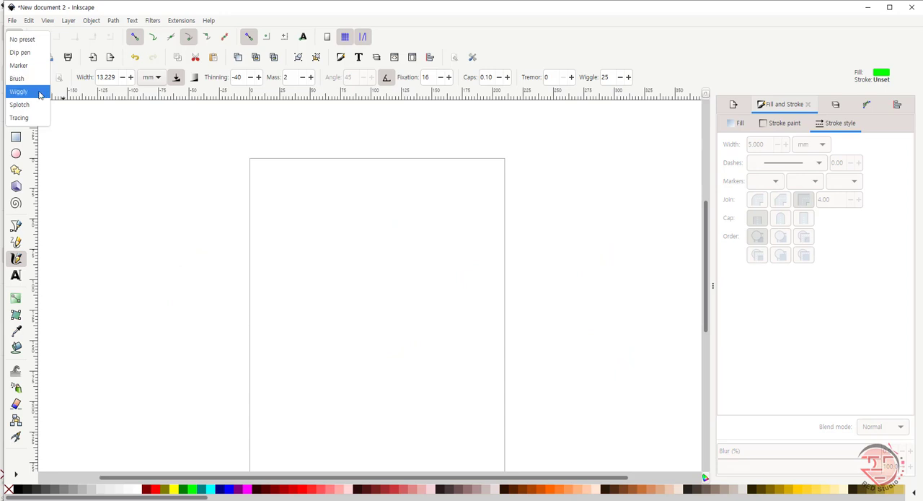
{"action": "left_click", "coordinate": [20, 91]}
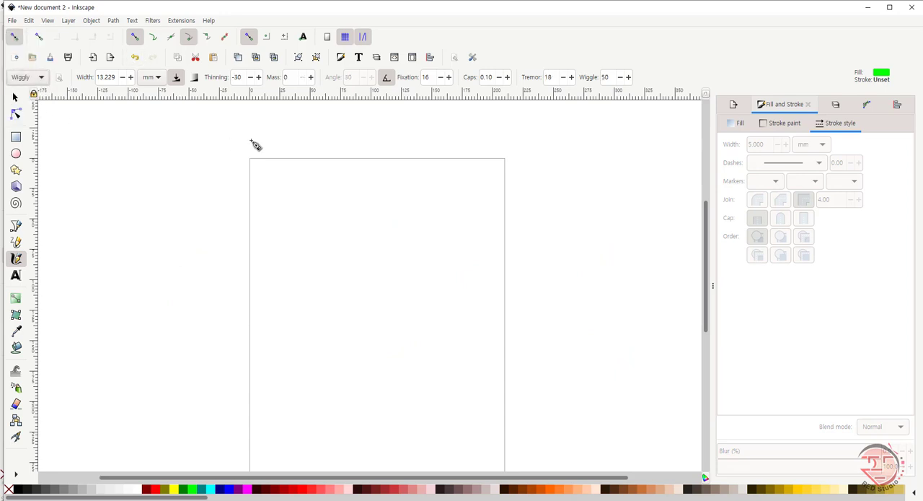
{"action": "mouse_move", "coordinate": [340, 223]}
{"action": "left_mouse_down"}
{"action": "mouse_move", "coordinate": [382, 167]}
{"action": "mouse_move", "coordinate": [411, 173]}
{"action": "mouse_move", "coordinate": [420, 181]}
{"action": "mouse_move", "coordinate": [417, 241]}
{"action": "mouse_move", "coordinate": [299, 308]}
{"action": "mouse_move", "coordinate": [239, 302]}
{"action": "mouse_move", "coordinate": [199, 268]}
{"action": "mouse_move", "coordinate": [175, 262]}
{"action": "mouse_move", "coordinate": [163, 304]}
{"action": "mouse_move", "coordinate": [183, 350]}
{"action": "left_mouse_up"}
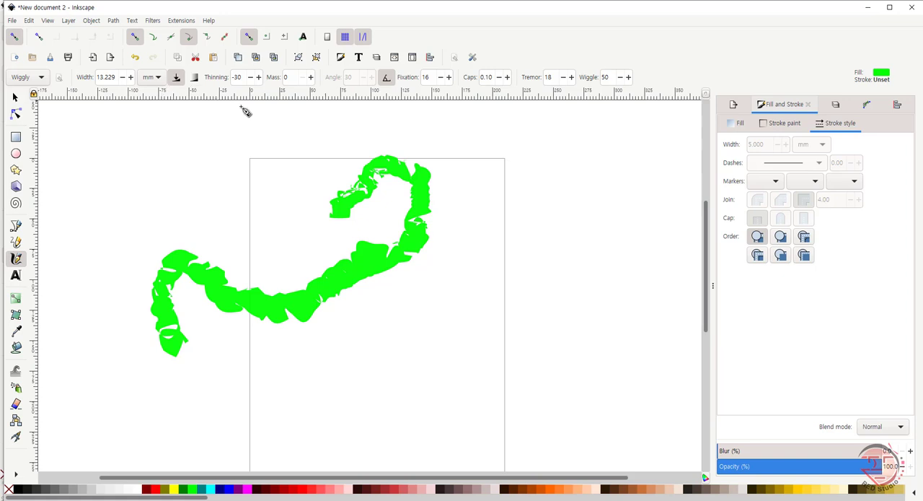
{"action": "mouse_move", "coordinate": [473, 195]}
{"action": "left_mouse_down"}
{"action": "mouse_move", "coordinate": [545, 178]}
{"action": "mouse_move", "coordinate": [555, 192]}
{"action": "mouse_move", "coordinate": [549, 216]}
{"action": "mouse_move", "coordinate": [515, 229]}
{"action": "left_mouse_up"}
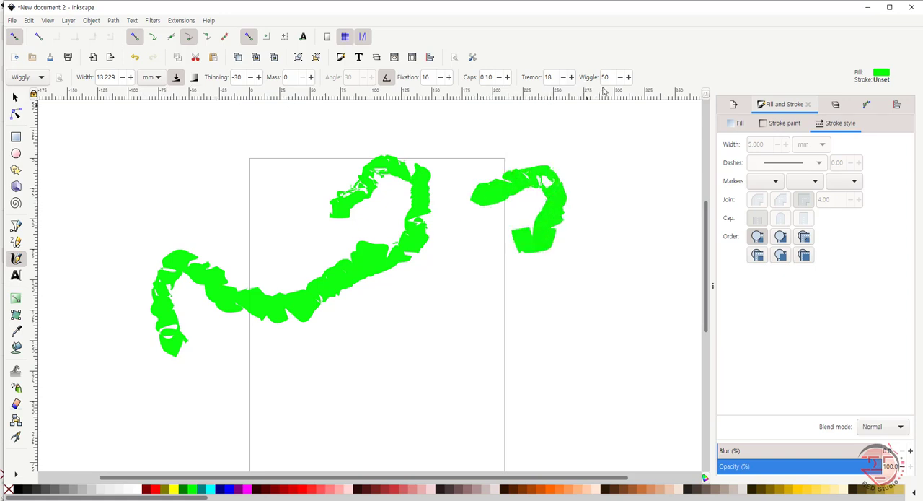
Step: Change the Calligraphy wiggle value and draw a long curved stroke across the lower half of the page
{"action": "double_click", "coordinate": [616, 76]}
{"action": "key", "text": "Return"}
{"action": "mouse_move", "coordinate": [441, 319]}
{"action": "left_mouse_down"}
{"action": "mouse_move", "coordinate": [471, 287]}
{"action": "mouse_move", "coordinate": [524, 299]}
{"action": "mouse_move", "coordinate": [540, 341]}
{"action": "mouse_move", "coordinate": [443, 382]}
{"action": "mouse_move", "coordinate": [438, 400]}
{"action": "mouse_move", "coordinate": [401, 414]}
{"action": "mouse_move", "coordinate": [350, 412]}
{"action": "mouse_move", "coordinate": [307, 383]}
{"action": "left_mouse_up"}
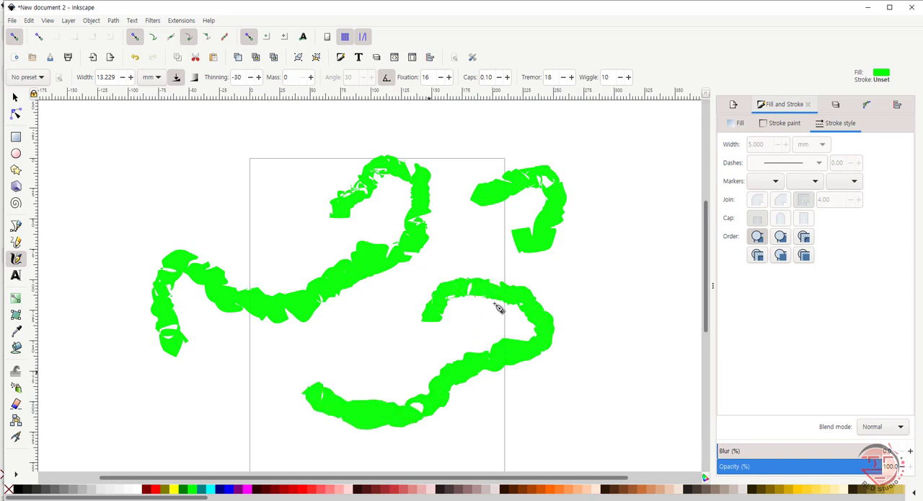
Step: Set the Calligraphy wiggle to 100 and draw curved strokes right of the page, left of it and across its upper half
{"action": "left_click", "coordinate": [610, 76]}
{"action": "key", "text": "Return"}
{"action": "mouse_move", "coordinate": [595, 218]}
{"action": "left_mouse_down"}
{"action": "mouse_move", "coordinate": [602, 193]}
{"action": "mouse_move", "coordinate": [628, 182]}
{"action": "mouse_move", "coordinate": [660, 178]}
{"action": "mouse_move", "coordinate": [666, 191]}
{"action": "mouse_move", "coordinate": [628, 282]}
{"action": "mouse_move", "coordinate": [588, 296]}
{"action": "mouse_move", "coordinate": [514, 261]}
{"action": "left_mouse_up"}
{"action": "mouse_move", "coordinate": [149, 207]}
{"action": "left_mouse_down"}
{"action": "mouse_move", "coordinate": [196, 170]}
{"action": "mouse_move", "coordinate": [189, 245]}
{"action": "left_mouse_up"}
{"action": "mouse_move", "coordinate": [258, 225]}
{"action": "left_mouse_down"}
{"action": "mouse_move", "coordinate": [352, 227]}
{"action": "mouse_move", "coordinate": [374, 246]}
{"action": "mouse_move", "coordinate": [376, 266]}
{"action": "mouse_move", "coordinate": [349, 314]}
{"action": "mouse_move", "coordinate": [318, 336]}
{"action": "mouse_move", "coordinate": [251, 352]}
{"action": "left_mouse_up"}
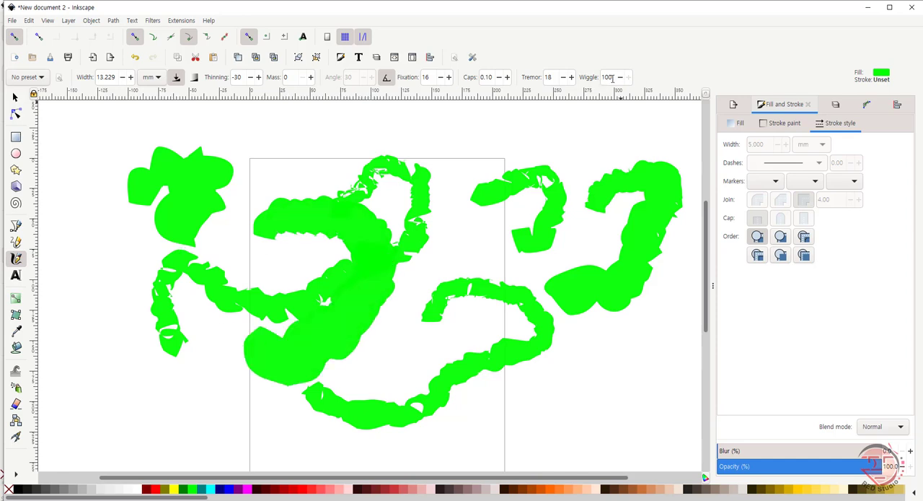
{"action": "left_click_drag", "start_coordinate": [422, 172], "coordinate": [432, 180]}
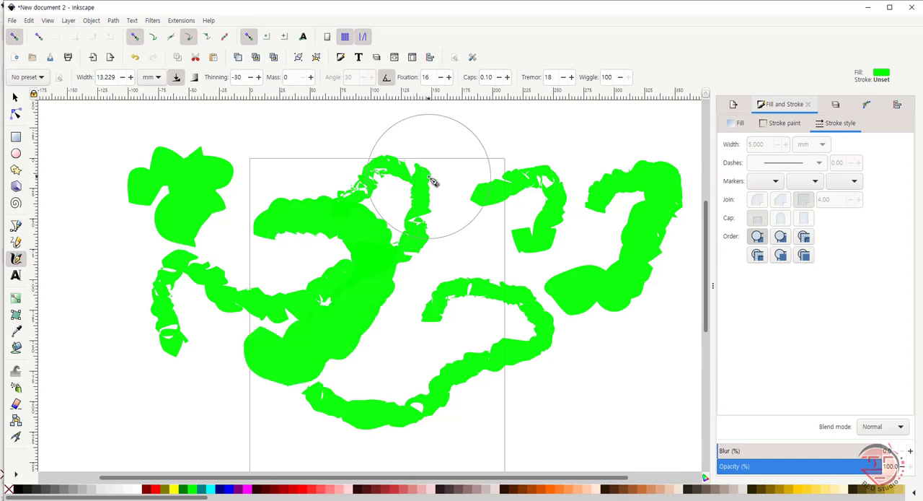
Step: Delete all the wiggly strokes and set the Calligraphy wiggle to 50
{"action": "key", "text": "ctrl+a"}
{"action": "key", "text": "Delete"}
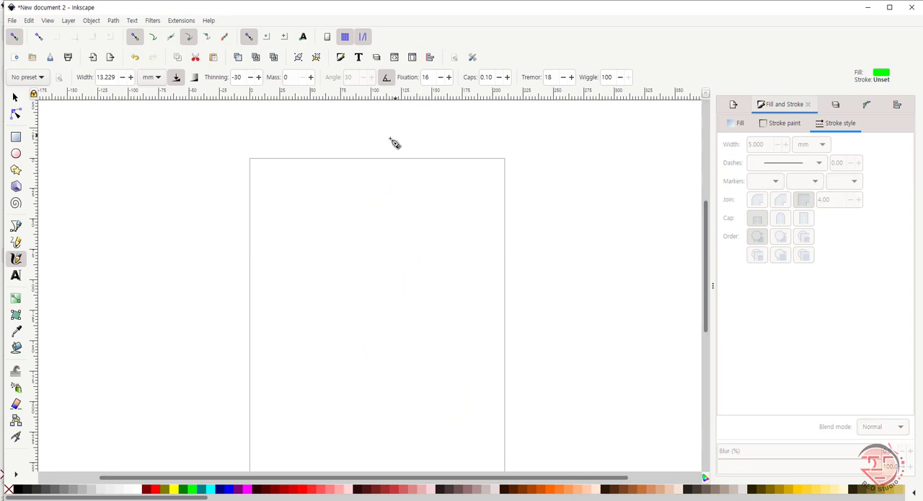
{"action": "double_click", "coordinate": [616, 77]}
{"action": "type", "text": "50"}
{"action": "key", "text": "Return"}
Step: Draw a broad blob-like Calligraphy stroke on the upper page with the Splotch preset
{"action": "left_click", "coordinate": [42, 78]}
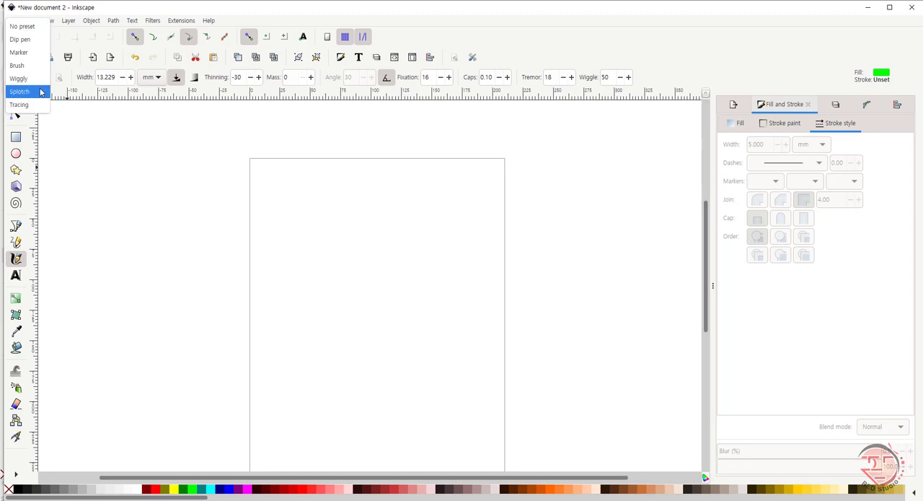
{"action": "left_click", "coordinate": [41, 92]}
{"action": "mouse_move", "coordinate": [328, 268]}
{"action": "left_mouse_down"}
{"action": "mouse_move", "coordinate": [335, 228]}
{"action": "mouse_move", "coordinate": [400, 207]}
{"action": "mouse_move", "coordinate": [434, 182]}
{"action": "left_mouse_up"}
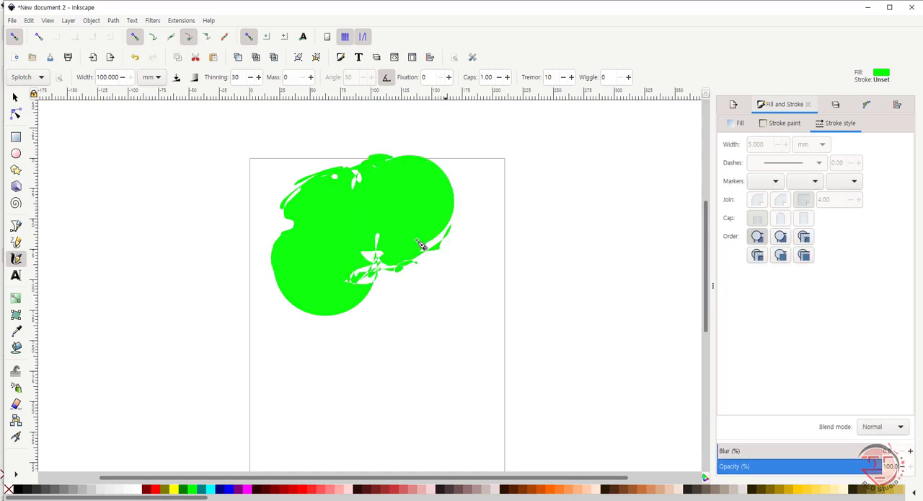
Step: Draw another blob-like Splotch stroke over the page's left edge, then curved strokes left of the page at a Calligraphy width of 10 mm
{"action": "left_click_drag", "start_coordinate": [295, 247], "coordinate": [225, 207]}
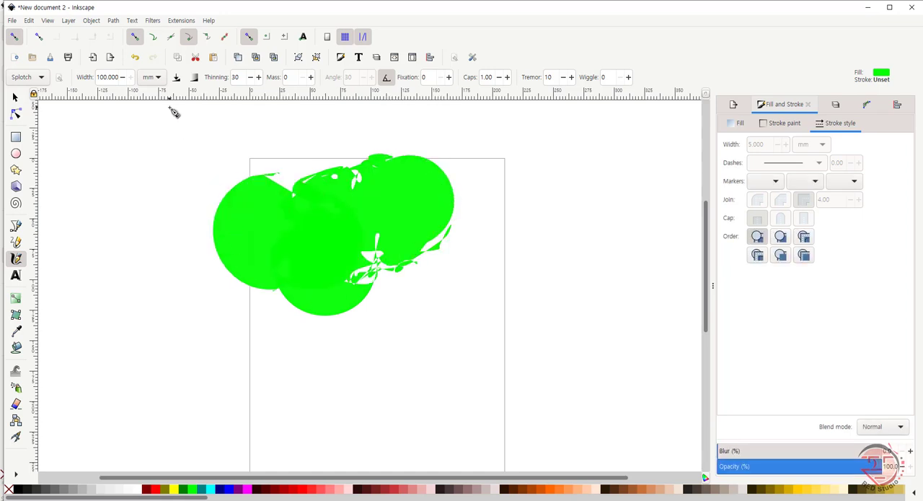
{"action": "left_click", "coordinate": [109, 77]}
{"action": "key", "text": "Return"}
{"action": "double_click", "coordinate": [108, 77]}
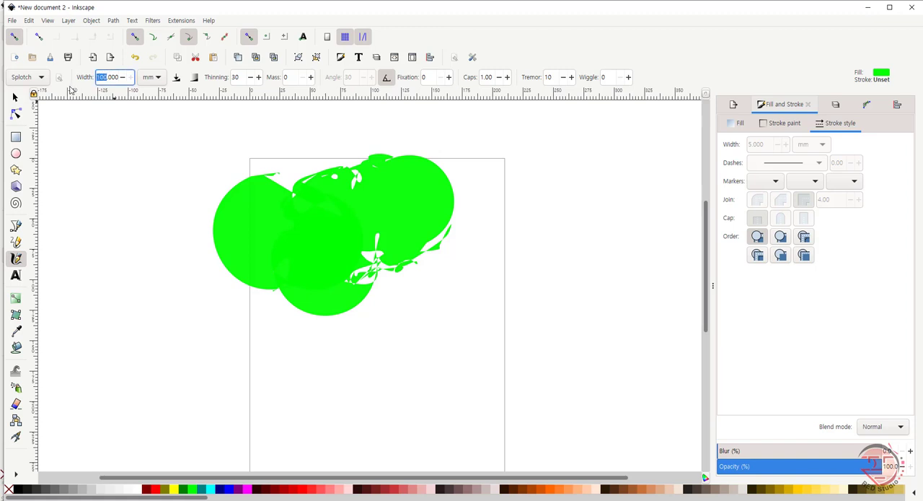
{"action": "type", "text": "10"}
{"action": "key", "text": "Return"}
{"action": "mouse_move", "coordinate": [85, 200]}
{"action": "left_mouse_down"}
{"action": "mouse_move", "coordinate": [113, 162]}
{"action": "mouse_move", "coordinate": [151, 171]}
{"action": "mouse_move", "coordinate": [154, 187]}
{"action": "mouse_move", "coordinate": [133, 210]}
{"action": "left_mouse_up"}
{"action": "mouse_move", "coordinate": [135, 243]}
{"action": "left_mouse_down"}
{"action": "mouse_move", "coordinate": [147, 237]}
{"action": "mouse_move", "coordinate": [178, 252]}
{"action": "mouse_move", "coordinate": [154, 298]}
{"action": "mouse_move", "coordinate": [206, 305]}
{"action": "mouse_move", "coordinate": [180, 342]}
{"action": "mouse_move", "coordinate": [189, 357]}
{"action": "left_mouse_up"}
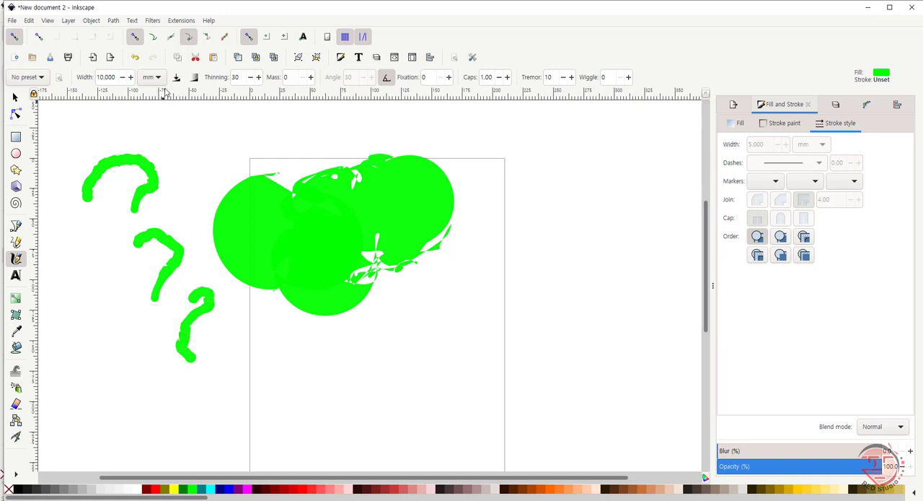
Step: Enable pen pressure for the Calligraphy width and draw two long-tailed strokes across the lower half of the page
{"action": "left_click", "coordinate": [176, 78]}
{"action": "mouse_move", "coordinate": [292, 388]}
{"action": "left_mouse_down"}
{"action": "mouse_move", "coordinate": [313, 366]}
{"action": "mouse_move", "coordinate": [318, 396]}
{"action": "mouse_move", "coordinate": [487, 423]}
{"action": "left_mouse_up"}
{"action": "mouse_move", "coordinate": [390, 351]}
{"action": "left_mouse_down"}
{"action": "mouse_move", "coordinate": [411, 315]}
{"action": "mouse_move", "coordinate": [427, 347]}
{"action": "mouse_move", "coordinate": [502, 348]}
{"action": "left_mouse_up"}
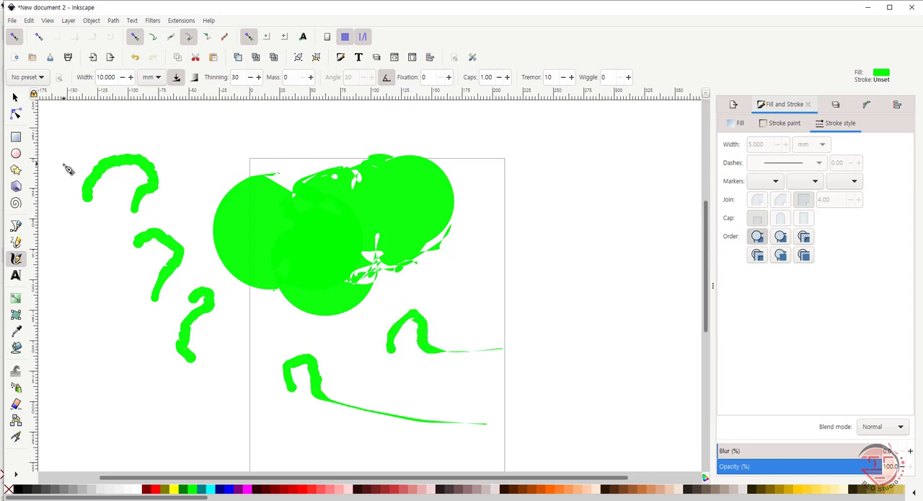
Step: Set the Calligraphy thinning to 0 and draw two curved strokes around the page's right edge
{"action": "left_click", "coordinate": [239, 77]}
{"action": "type", "text": "0"}
{"action": "mouse_move", "coordinate": [543, 186]}
{"action": "left_mouse_down"}
{"action": "mouse_move", "coordinate": [554, 203]}
{"action": "mouse_move", "coordinate": [536, 242]}
{"action": "left_mouse_up"}
{"action": "mouse_move", "coordinate": [469, 278]}
{"action": "left_mouse_down"}
{"action": "mouse_move", "coordinate": [495, 250]}
{"action": "mouse_move", "coordinate": [528, 307]}
{"action": "mouse_move", "coordinate": [577, 318]}
{"action": "left_mouse_up"}
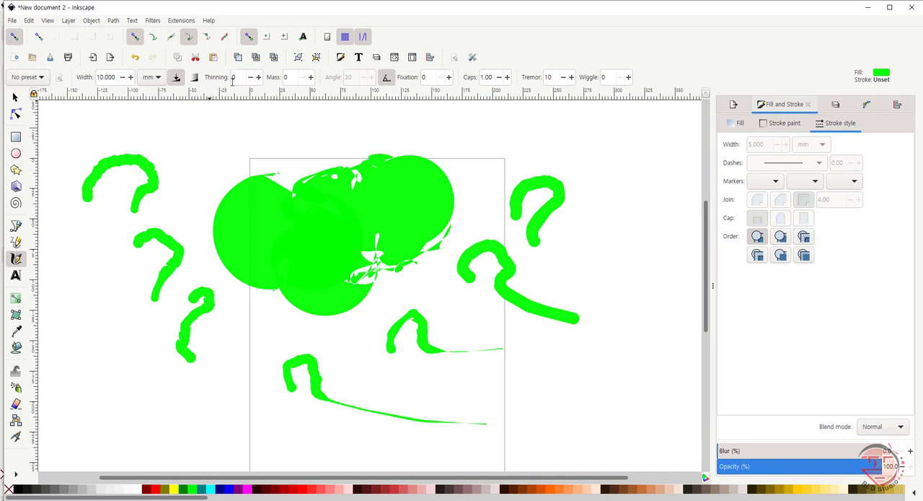
Step: Set the Calligraphy mass to 50 and draw one hooked stroke near the page's upper right corner and another farther right
{"action": "double_click", "coordinate": [290, 77]}
{"action": "type", "text": "50"}
{"action": "key", "text": "Return"}
{"action": "mouse_move", "coordinate": [476, 149]}
{"action": "left_mouse_down"}
{"action": "mouse_move", "coordinate": [517, 145]}
{"action": "mouse_move", "coordinate": [532, 157]}
{"action": "mouse_move", "coordinate": [469, 200]}
{"action": "mouse_move", "coordinate": [471, 209]}
{"action": "mouse_move", "coordinate": [478, 197]}
{"action": "left_mouse_up"}
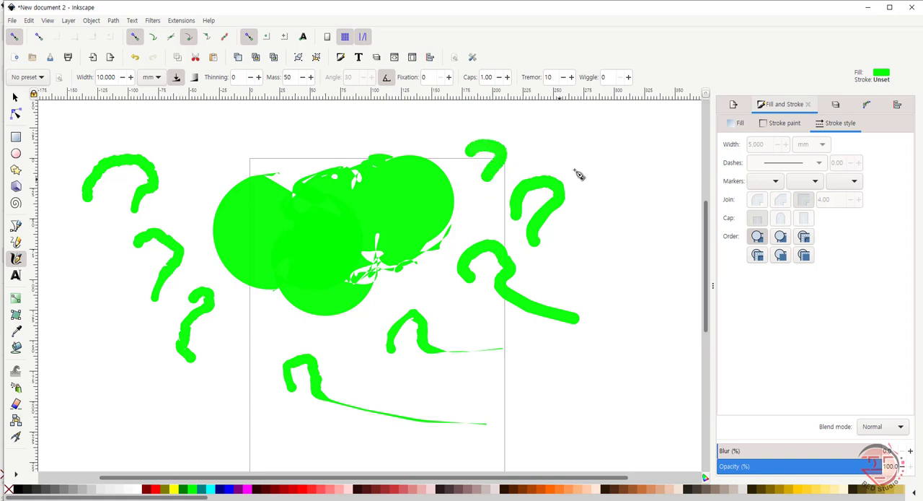
{"action": "mouse_move", "coordinate": [581, 160]}
{"action": "left_mouse_down"}
{"action": "mouse_move", "coordinate": [607, 135]}
{"action": "mouse_move", "coordinate": [628, 135]}
{"action": "mouse_move", "coordinate": [658, 173]}
{"action": "mouse_move", "coordinate": [650, 201]}
{"action": "mouse_move", "coordinate": [571, 254]}
{"action": "mouse_move", "coordinate": [504, 269]}
{"action": "left_mouse_up"}
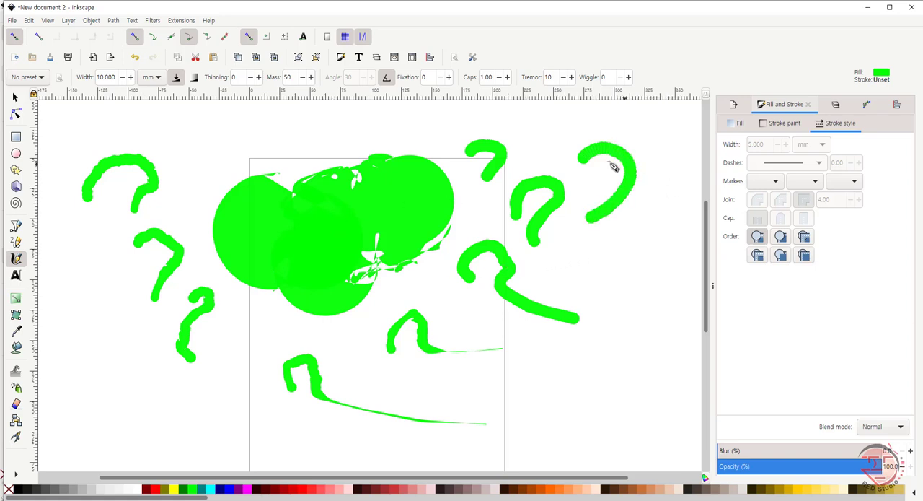
Step: Set the Calligraphy mass to 0 and draw a winding stroke across the page's upper left corner
{"action": "left_click", "coordinate": [289, 77]}
{"action": "key", "text": "Return"}
{"action": "mouse_move", "coordinate": [311, 132]}
{"action": "left_mouse_down"}
{"action": "mouse_move", "coordinate": [352, 126]}
{"action": "mouse_move", "coordinate": [278, 165]}
{"action": "mouse_move", "coordinate": [230, 175]}
{"action": "mouse_move", "coordinate": [208, 154]}
{"action": "left_mouse_up"}
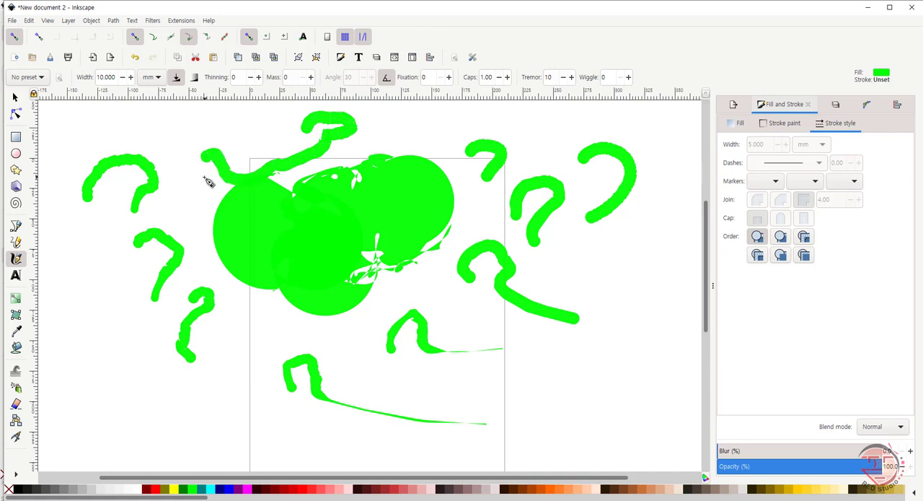
Step: Delete all the strokes and draw a curved stroke in the upper half of the page with the Tracing preset
{"action": "key", "text": "ctrl+a"}
{"action": "key", "text": "Delete"}
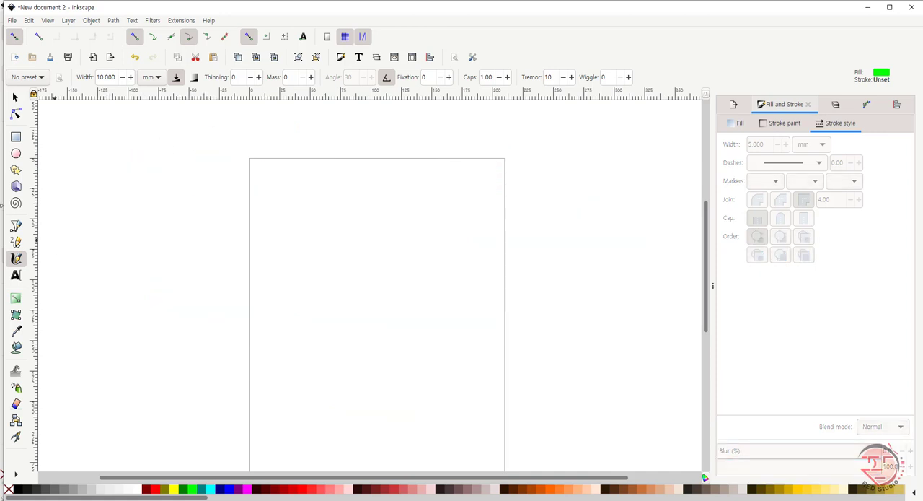
{"action": "left_click", "coordinate": [42, 77]}
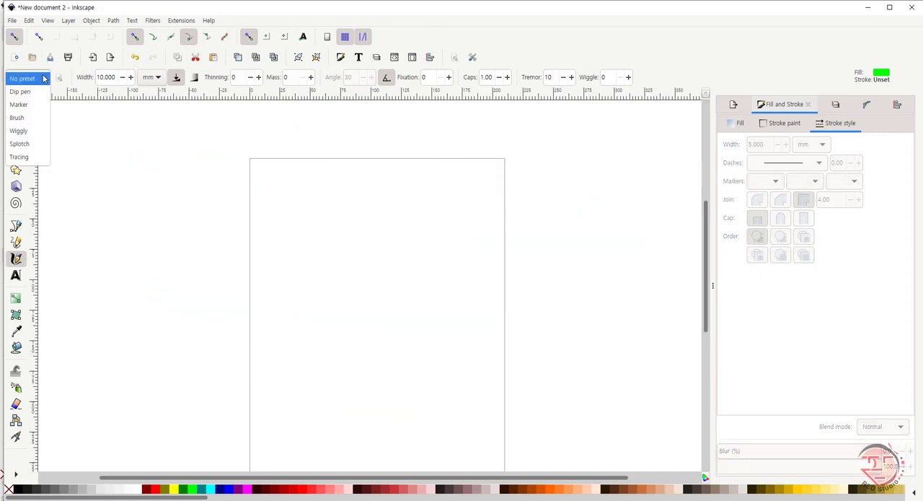
{"action": "left_click", "coordinate": [38, 155]}
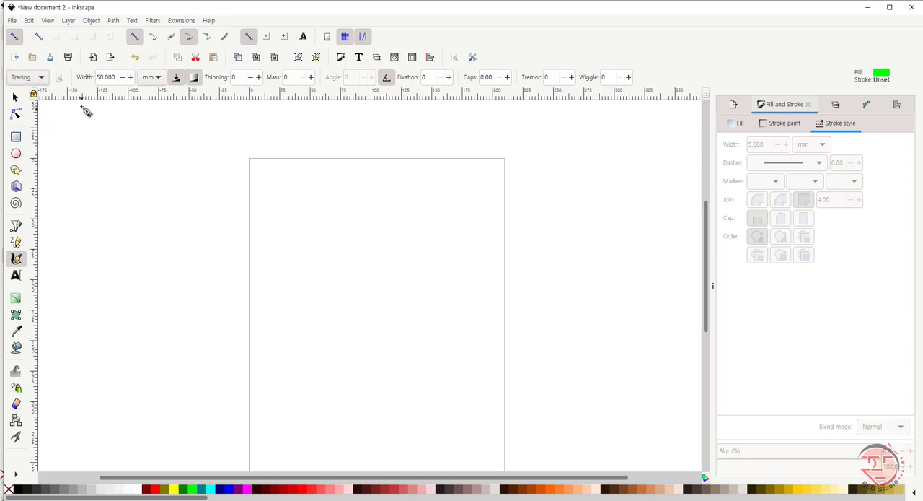
{"action": "mouse_move", "coordinate": [333, 264]}
{"action": "left_mouse_down"}
{"action": "mouse_move", "coordinate": [369, 215]}
{"action": "mouse_move", "coordinate": [372, 296]}
{"action": "left_mouse_up"}
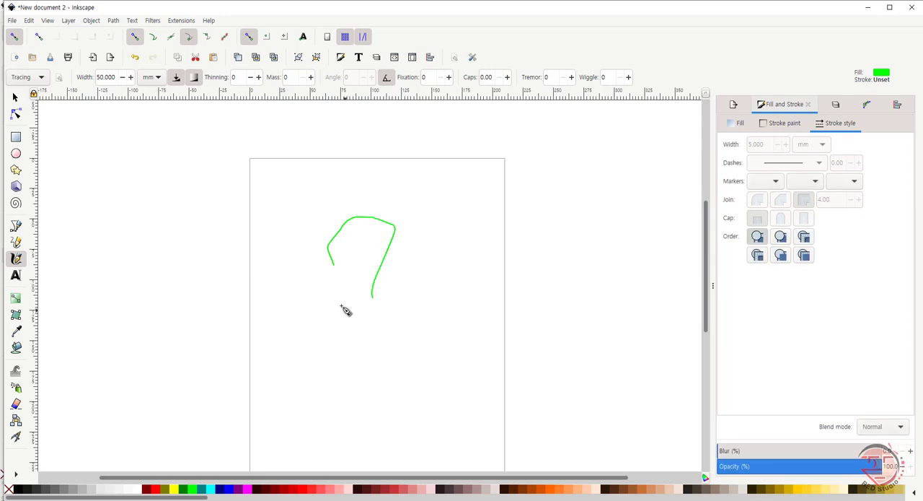
Step: Turn off background lightness tracing and draw a broad curved stroke on the right half of the page
{"action": "left_click", "coordinate": [193, 78]}
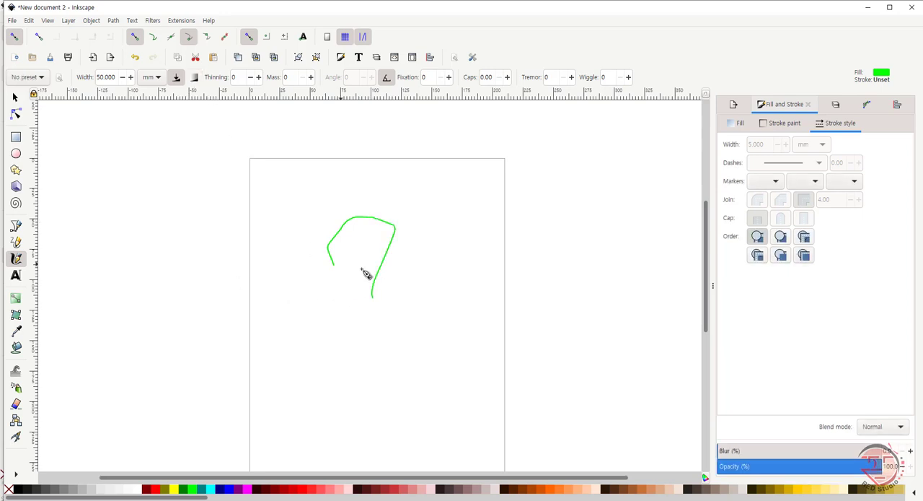
{"action": "mouse_move", "coordinate": [440, 249]}
{"action": "left_mouse_down"}
{"action": "mouse_move", "coordinate": [477, 248]}
{"action": "mouse_move", "coordinate": [478, 266]}
{"action": "mouse_move", "coordinate": [416, 305]}
{"action": "mouse_move", "coordinate": [393, 339]}
{"action": "left_mouse_up"}
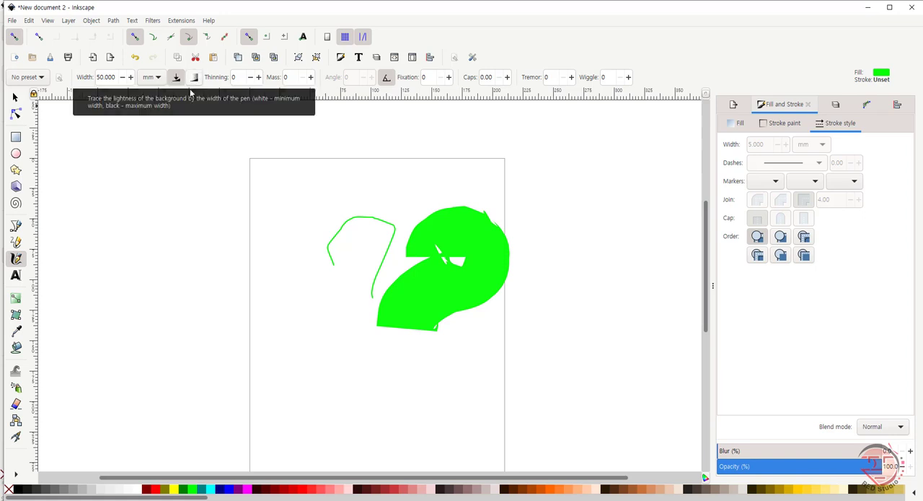
Step: Set the Calligraphy width to 5 mm and draw curved strokes left of the page and across its lower half
{"action": "double_click", "coordinate": [106, 77]}
{"action": "type", "text": "5"}
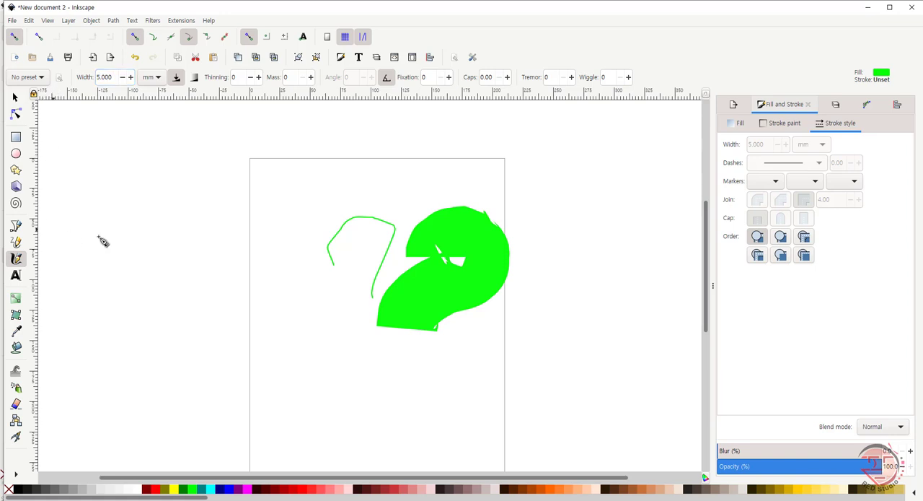
{"action": "mouse_move", "coordinate": [155, 206]}
{"action": "left_mouse_down"}
{"action": "mouse_move", "coordinate": [200, 177]}
{"action": "mouse_move", "coordinate": [176, 236]}
{"action": "left_mouse_up"}
{"action": "left_click_drag", "start_coordinate": [122, 284], "coordinate": [133, 272]}
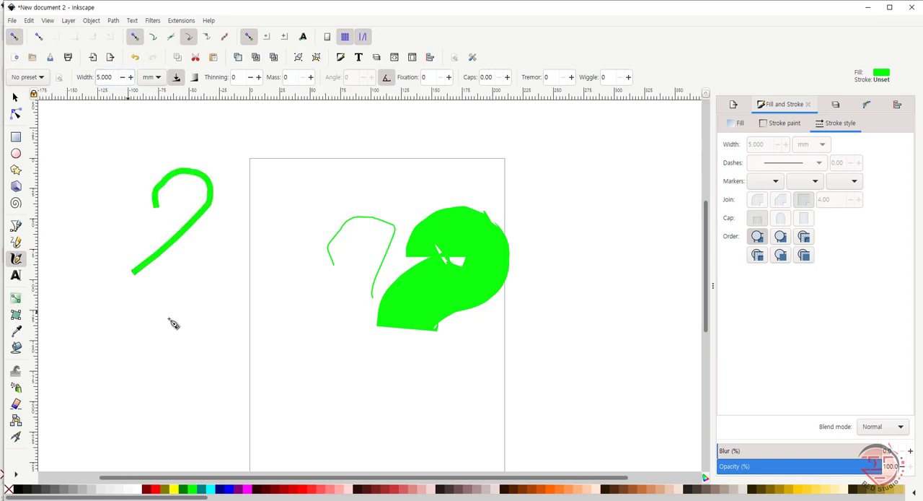
{"action": "mouse_move", "coordinate": [217, 277]}
{"action": "left_mouse_down"}
{"action": "mouse_move", "coordinate": [239, 262]}
{"action": "mouse_move", "coordinate": [251, 275]}
{"action": "mouse_move", "coordinate": [217, 305]}
{"action": "mouse_move", "coordinate": [219, 316]}
{"action": "mouse_move", "coordinate": [262, 321]}
{"action": "left_mouse_up"}
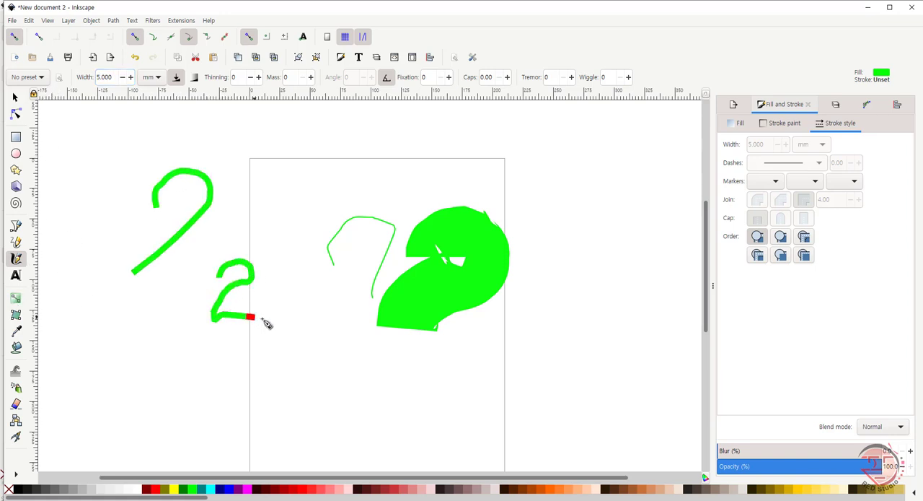
{"action": "mouse_move", "coordinate": [274, 380]}
{"action": "left_mouse_down"}
{"action": "mouse_move", "coordinate": [306, 358]}
{"action": "mouse_move", "coordinate": [324, 360]}
{"action": "mouse_move", "coordinate": [336, 392]}
{"action": "mouse_move", "coordinate": [311, 411]}
{"action": "mouse_move", "coordinate": [280, 407]}
{"action": "mouse_move", "coordinate": [258, 422]}
{"action": "mouse_move", "coordinate": [272, 438]}
{"action": "mouse_move", "coordinate": [324, 435]}
{"action": "left_mouse_up"}
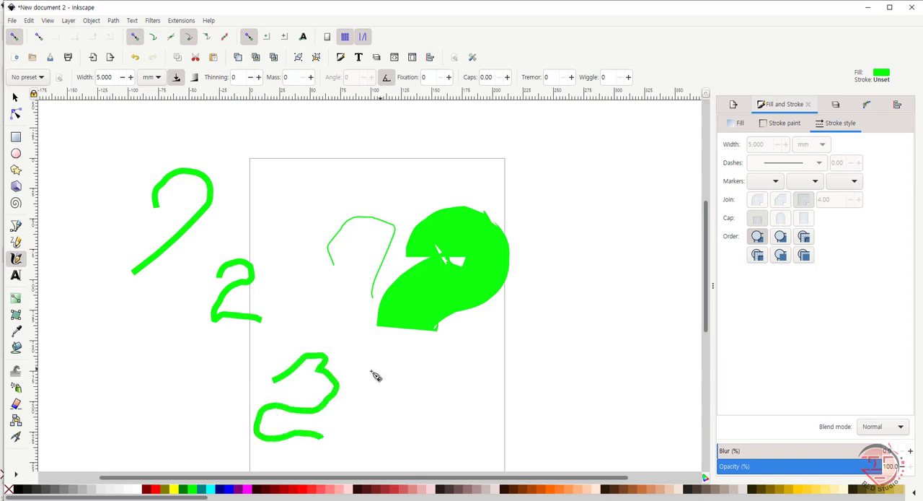
{"action": "mouse_move", "coordinate": [372, 390]}
{"action": "left_mouse_down"}
{"action": "mouse_move", "coordinate": [397, 366]}
{"action": "mouse_move", "coordinate": [420, 372]}
{"action": "mouse_move", "coordinate": [406, 414]}
{"action": "mouse_move", "coordinate": [447, 407]}
{"action": "left_mouse_up"}
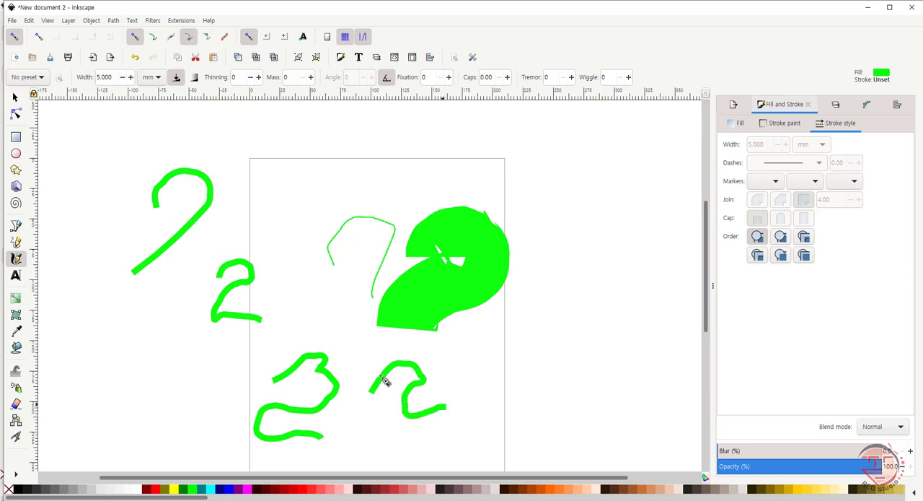
Step: Set the Calligraphy thinning to 50 and draw three curved strokes right of the page and a spiral one at its upper edge
{"action": "double_click", "coordinate": [241, 76]}
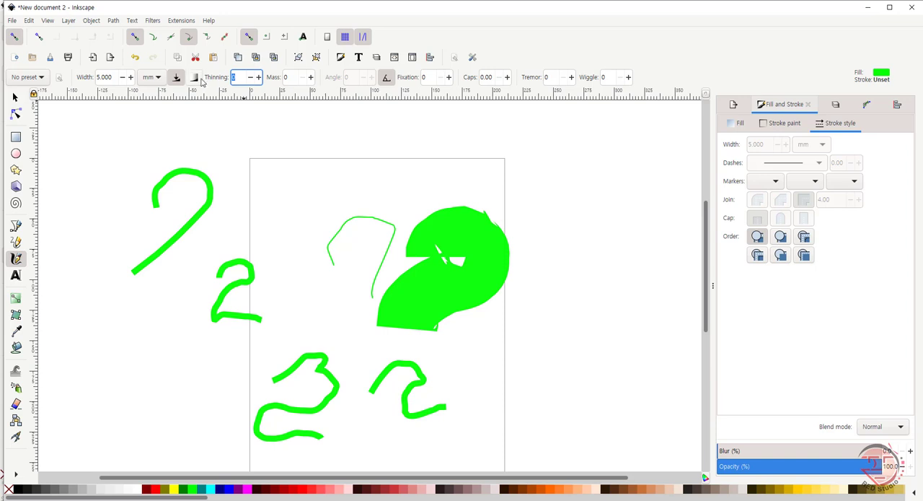
{"action": "type", "text": "50"}
{"action": "key", "text": "Return"}
{"action": "mouse_move", "coordinate": [541, 175]}
{"action": "left_mouse_down"}
{"action": "mouse_move", "coordinate": [575, 159]}
{"action": "mouse_move", "coordinate": [607, 183]}
{"action": "mouse_move", "coordinate": [595, 197]}
{"action": "mouse_move", "coordinate": [567, 198]}
{"action": "mouse_move", "coordinate": [550, 230]}
{"action": "left_mouse_up"}
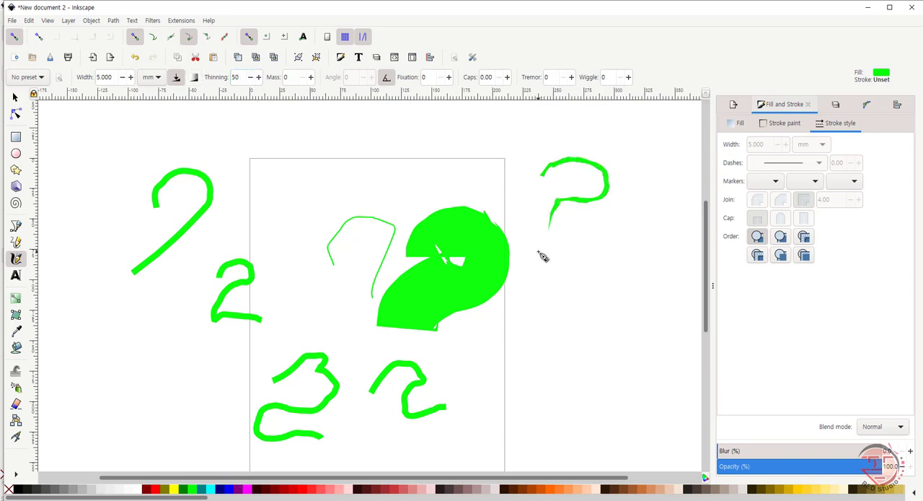
{"action": "mouse_move", "coordinate": [566, 266]}
{"action": "left_mouse_down"}
{"action": "mouse_move", "coordinate": [609, 242]}
{"action": "mouse_move", "coordinate": [620, 251]}
{"action": "mouse_move", "coordinate": [618, 266]}
{"action": "mouse_move", "coordinate": [568, 295]}
{"action": "mouse_move", "coordinate": [556, 344]}
{"action": "left_mouse_up"}
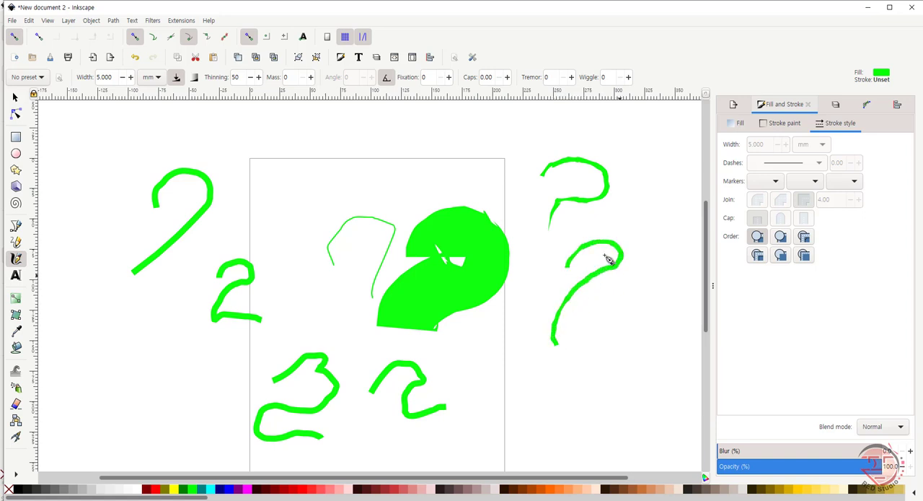
{"action": "mouse_move", "coordinate": [596, 319]}
{"action": "left_mouse_down"}
{"action": "mouse_move", "coordinate": [618, 295]}
{"action": "mouse_move", "coordinate": [631, 311]}
{"action": "mouse_move", "coordinate": [617, 329]}
{"action": "mouse_move", "coordinate": [580, 337]}
{"action": "mouse_move", "coordinate": [574, 375]}
{"action": "left_mouse_up"}
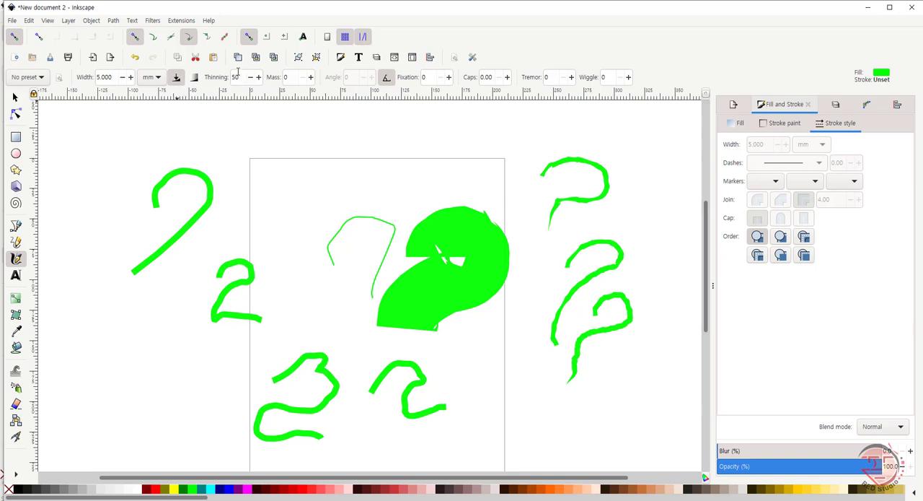
{"action": "mouse_move", "coordinate": [403, 180]}
{"action": "left_mouse_down"}
{"action": "mouse_move", "coordinate": [419, 160]}
{"action": "mouse_move", "coordinate": [425, 168]}
{"action": "mouse_move", "coordinate": [406, 195]}
{"action": "mouse_move", "coordinate": [417, 206]}
{"action": "mouse_move", "coordinate": [442, 197]}
{"action": "mouse_move", "coordinate": [444, 159]}
{"action": "mouse_move", "coordinate": [415, 148]}
{"action": "mouse_move", "coordinate": [398, 167]}
{"action": "mouse_move", "coordinate": [418, 187]}
{"action": "left_mouse_up"}
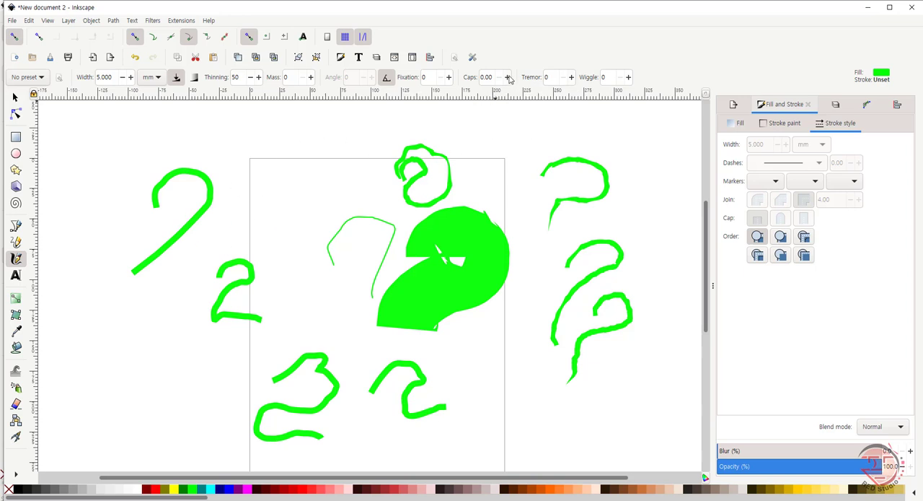
Step: Set the Calligraphy tremor to 50 and caps to 5, drawing curved strokes around the page's upper-right corner
{"action": "left_click", "coordinate": [554, 77]}
{"action": "type", "text": "50"}
{"action": "mouse_move", "coordinate": [514, 138]}
{"action": "left_mouse_down"}
{"action": "mouse_move", "coordinate": [539, 139]}
{"action": "mouse_move", "coordinate": [514, 179]}
{"action": "mouse_move", "coordinate": [533, 212]}
{"action": "left_mouse_up"}
{"action": "left_click_drag", "start_coordinate": [491, 76], "coordinate": [461, 84]}
{"action": "type", "text": "50"}
{"action": "key", "text": "Return"}
{"action": "mouse_move", "coordinate": [481, 154]}
{"action": "left_mouse_down"}
{"action": "mouse_move", "coordinate": [490, 134]}
{"action": "mouse_move", "coordinate": [503, 168]}
{"action": "mouse_move", "coordinate": [547, 174]}
{"action": "mouse_move", "coordinate": [593, 162]}
{"action": "mouse_move", "coordinate": [645, 193]}
{"action": "mouse_move", "coordinate": [614, 222]}
{"action": "left_mouse_up"}
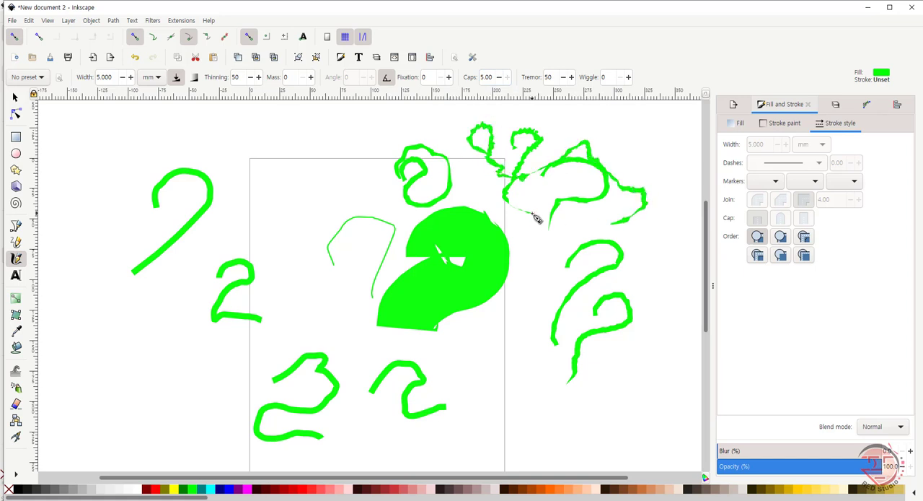
Step: Set the Calligraphy fixation to 50 and draw a curved stroke in the upper half of the page
{"action": "double_click", "coordinate": [433, 77]}
{"action": "type", "text": "50"}
{"action": "mouse_move", "coordinate": [313, 165]}
{"action": "left_mouse_down"}
{"action": "mouse_move", "coordinate": [323, 135]}
{"action": "mouse_move", "coordinate": [365, 211]}
{"action": "left_mouse_up"}
Step: Delete all the strokes and draw curved, square and L-shaped strokes on the page's upper half with the Dip pen preset
{"action": "key", "text": "ctrl+a"}
{"action": "key", "text": "Delete"}
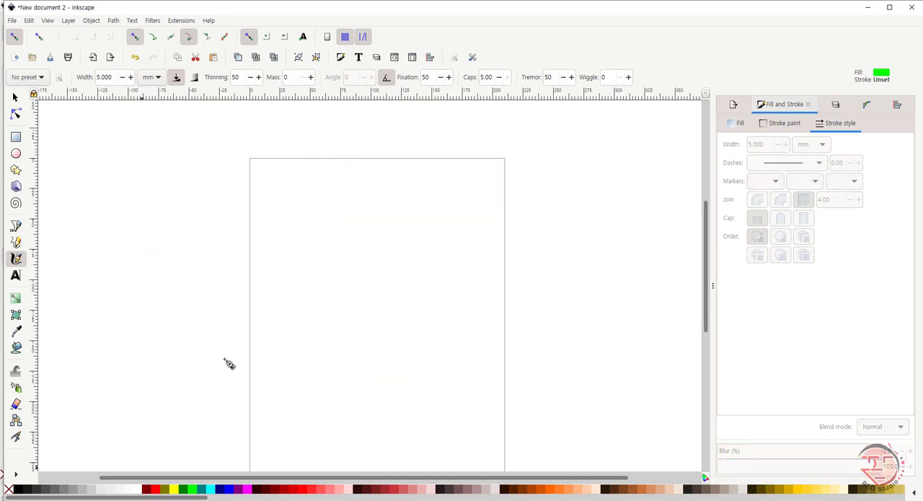
{"action": "left_click", "coordinate": [42, 78]}
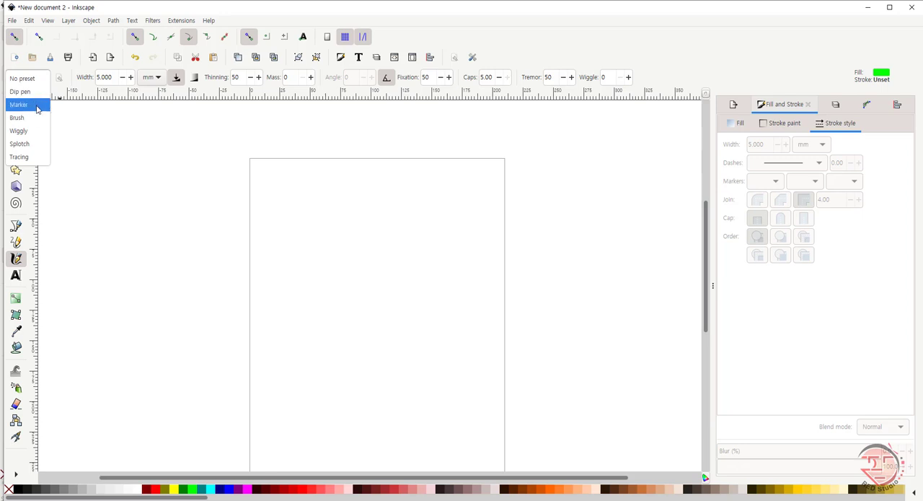
{"action": "left_click", "coordinate": [33, 91]}
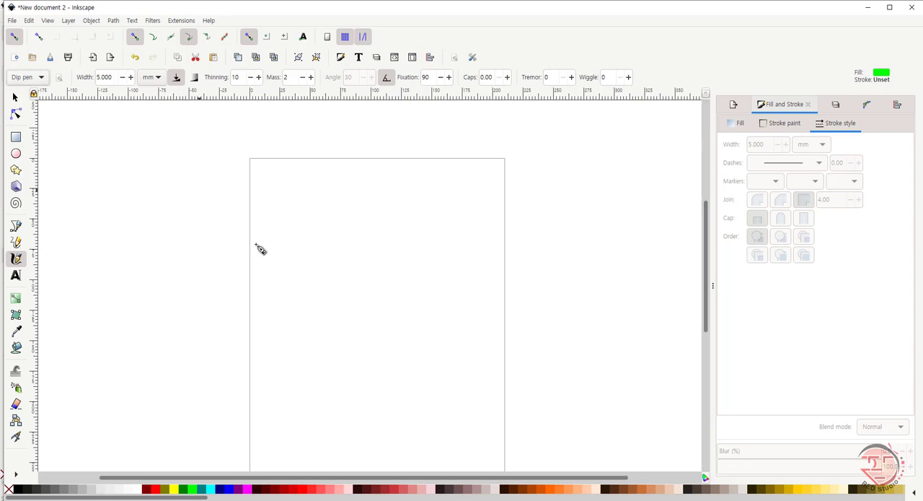
{"action": "mouse_move", "coordinate": [313, 266]}
{"action": "left_mouse_down"}
{"action": "mouse_move", "coordinate": [348, 229]}
{"action": "mouse_move", "coordinate": [372, 260]}
{"action": "left_mouse_up"}
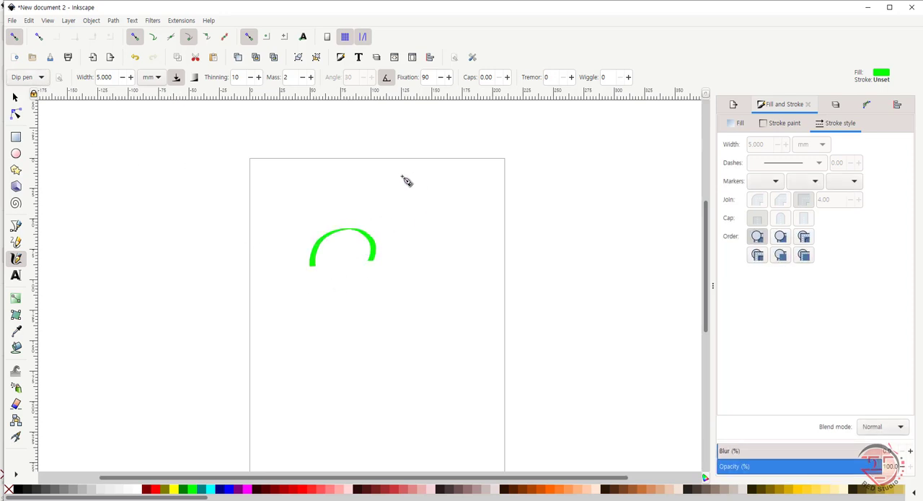
{"action": "mouse_move", "coordinate": [274, 218]}
{"action": "left_mouse_down"}
{"action": "mouse_move", "coordinate": [320, 168]}
{"action": "mouse_move", "coordinate": [348, 172]}
{"action": "mouse_move", "coordinate": [367, 189]}
{"action": "mouse_move", "coordinate": [335, 209]}
{"action": "left_mouse_up"}
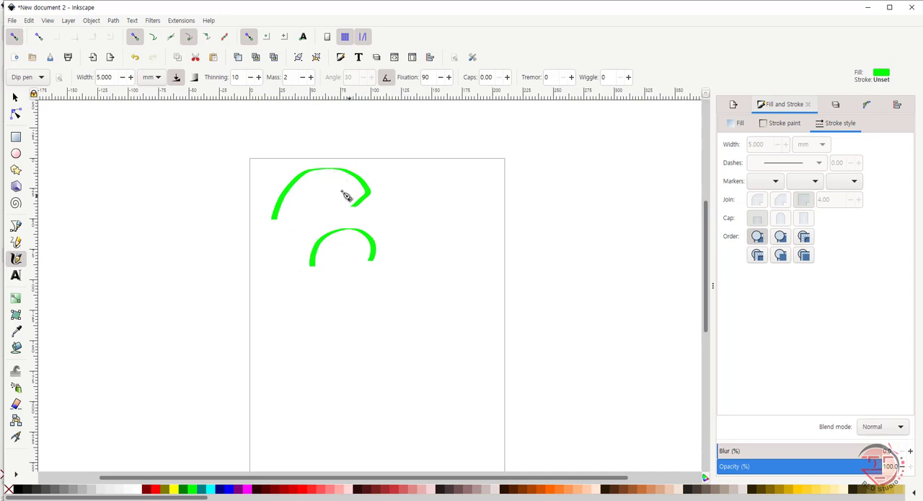
{"action": "mouse_move", "coordinate": [415, 191]}
{"action": "left_mouse_down"}
{"action": "mouse_move", "coordinate": [439, 188]}
{"action": "mouse_move", "coordinate": [442, 203]}
{"action": "mouse_move", "coordinate": [422, 203]}
{"action": "mouse_move", "coordinate": [430, 290]}
{"action": "mouse_move", "coordinate": [510, 295]}
{"action": "mouse_move", "coordinate": [559, 256]}
{"action": "left_mouse_up"}
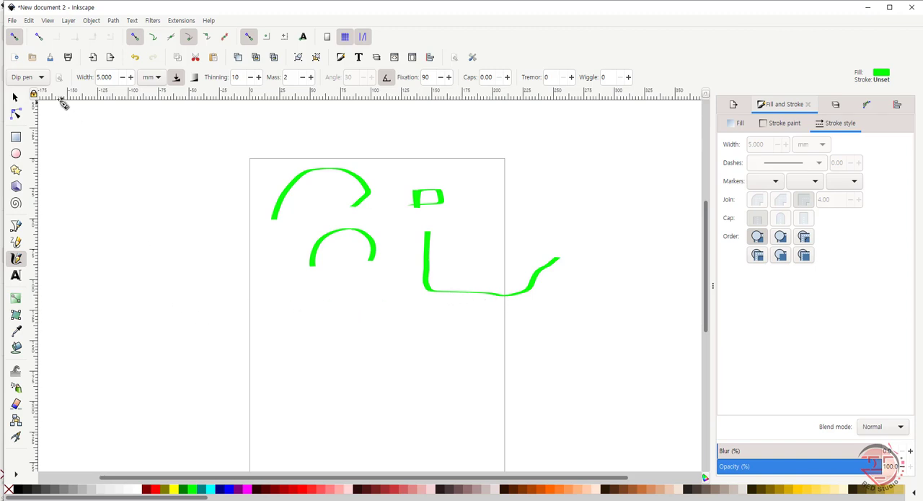
Step: Set the Calligraphy thinning to 50 and draw an arched stroke left of the page
{"action": "left_click", "coordinate": [242, 77]}
{"action": "left_click_drag", "start_coordinate": [242, 77], "coordinate": [186, 84]}
{"action": "type", "text": "50"}
{"action": "key", "text": "Return"}
{"action": "mouse_move", "coordinate": [102, 256]}
{"action": "left_mouse_down"}
{"action": "mouse_move", "coordinate": [130, 184]}
{"action": "mouse_move", "coordinate": [187, 181]}
{"action": "mouse_move", "coordinate": [208, 189]}
{"action": "mouse_move", "coordinate": [221, 222]}
{"action": "mouse_move", "coordinate": [206, 248]}
{"action": "left_mouse_up"}
Step: Set the Calligraphy width to 100 mm and draw a broad stroke above the arch left of the page
{"action": "left_click", "coordinate": [102, 77]}
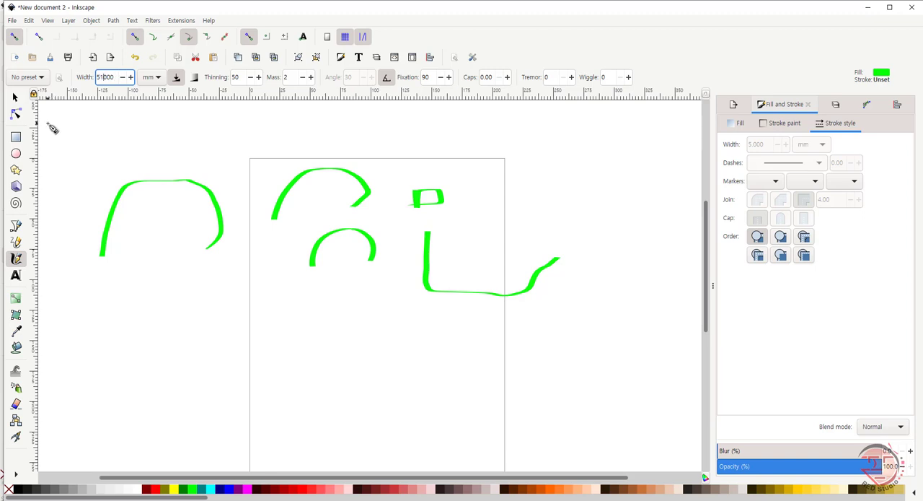
{"action": "key", "text": "Return"}
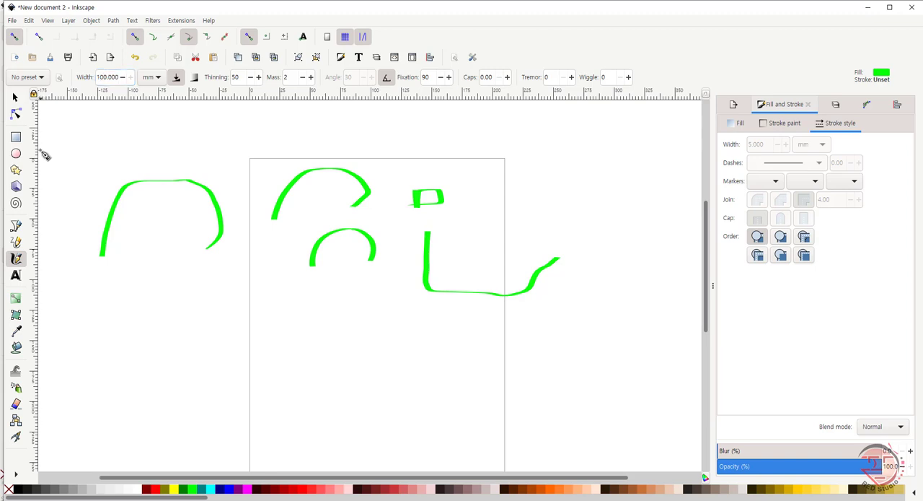
{"action": "left_click_drag", "start_coordinate": [95, 170], "coordinate": [188, 153]}
Step: Set the Calligraphy width to 10 mm and draw curved strokes in the lower half of the page
{"action": "left_click", "coordinate": [104, 77]}
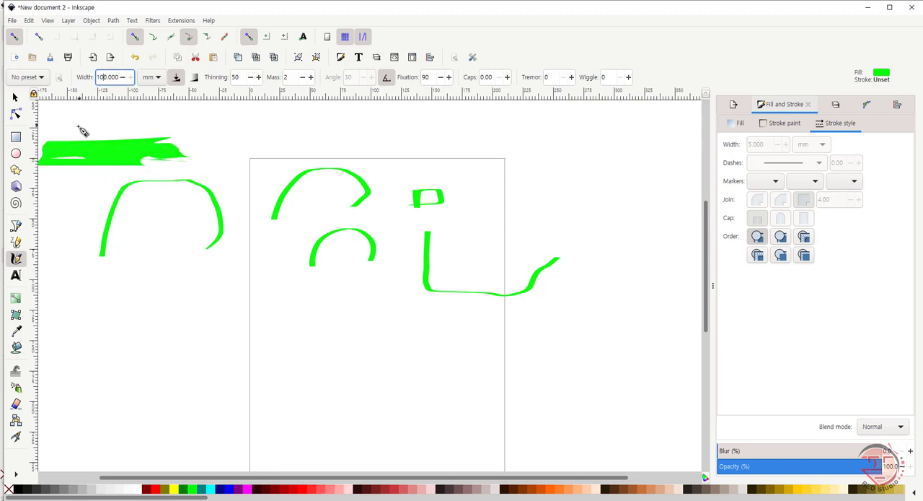
{"action": "key", "text": "Return"}
{"action": "mouse_move", "coordinate": [344, 399]}
{"action": "left_mouse_down"}
{"action": "mouse_move", "coordinate": [367, 351]}
{"action": "mouse_move", "coordinate": [395, 350]}
{"action": "mouse_move", "coordinate": [432, 379]}
{"action": "mouse_move", "coordinate": [431, 404]}
{"action": "left_mouse_up"}
{"action": "left_click_drag", "start_coordinate": [406, 424], "coordinate": [322, 422]}
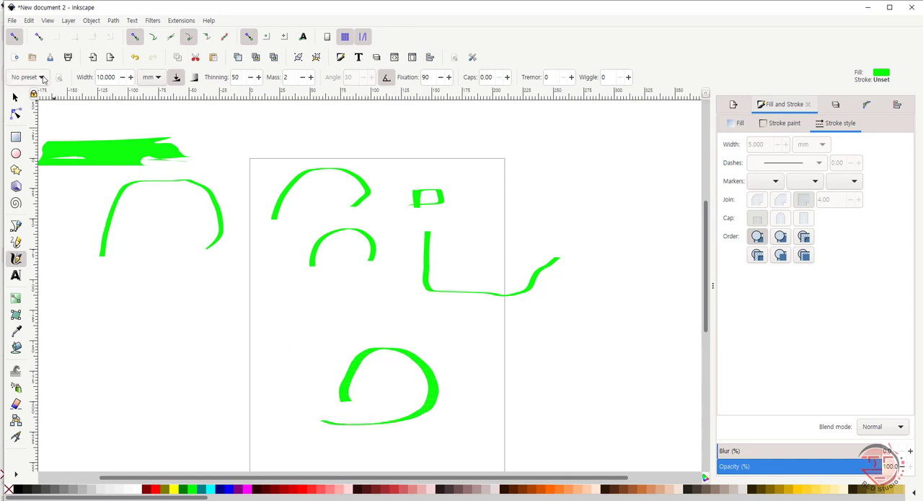
Step: Draw a looping stroke across the page's upper-right edge with the Marker preset
{"action": "left_click", "coordinate": [42, 78]}
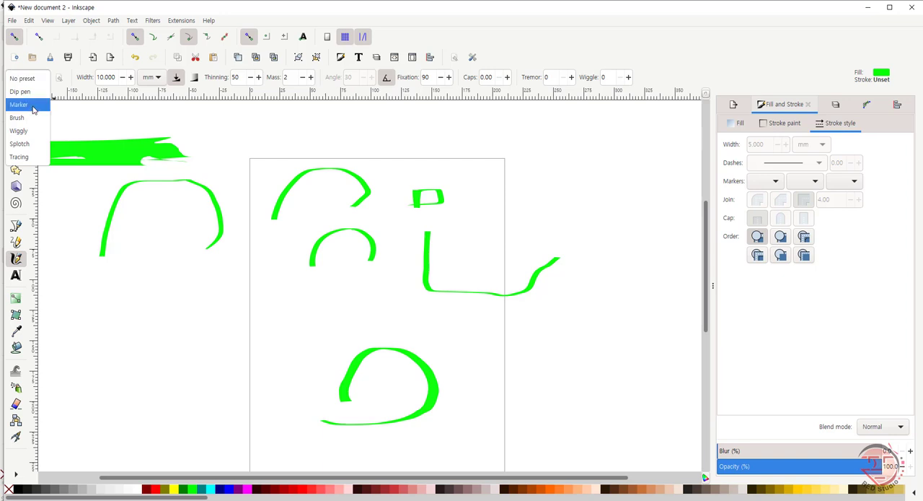
{"action": "left_click", "coordinate": [32, 105]}
{"action": "mouse_move", "coordinate": [505, 189]}
{"action": "left_mouse_down"}
{"action": "mouse_move", "coordinate": [526, 161]}
{"action": "mouse_move", "coordinate": [547, 158]}
{"action": "mouse_move", "coordinate": [567, 169]}
{"action": "mouse_move", "coordinate": [566, 188]}
{"action": "mouse_move", "coordinate": [548, 207]}
{"action": "mouse_move", "coordinate": [461, 214]}
{"action": "left_mouse_up"}
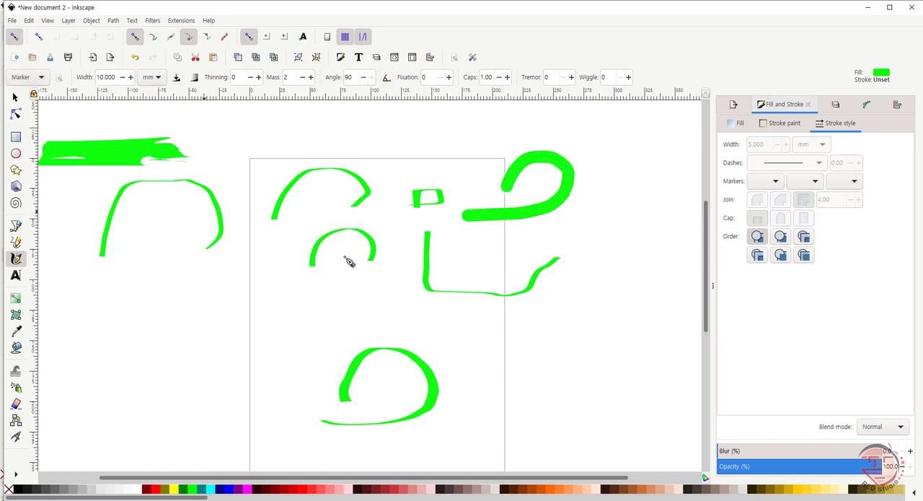
Step: Delete all the strokes from the document
{"action": "key", "text": "ctrl"}
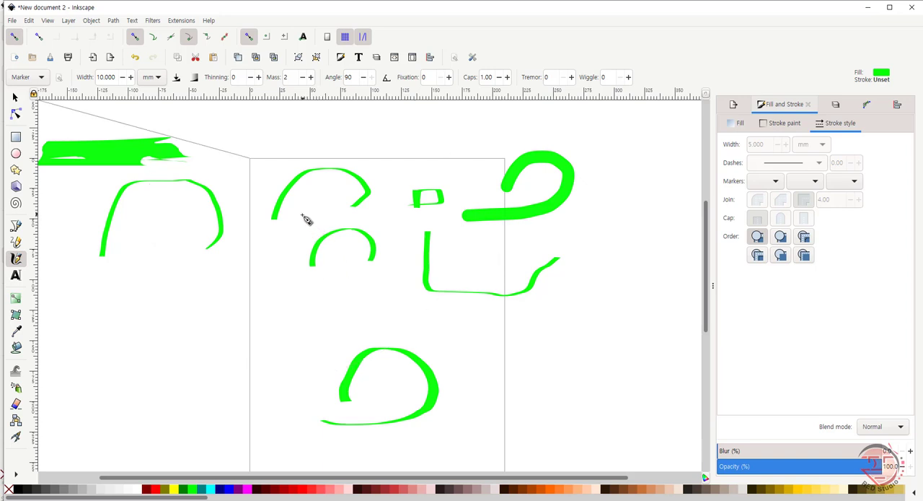
{"action": "key", "text": "ctrl+a"}
{"action": "key", "text": "Delete"}
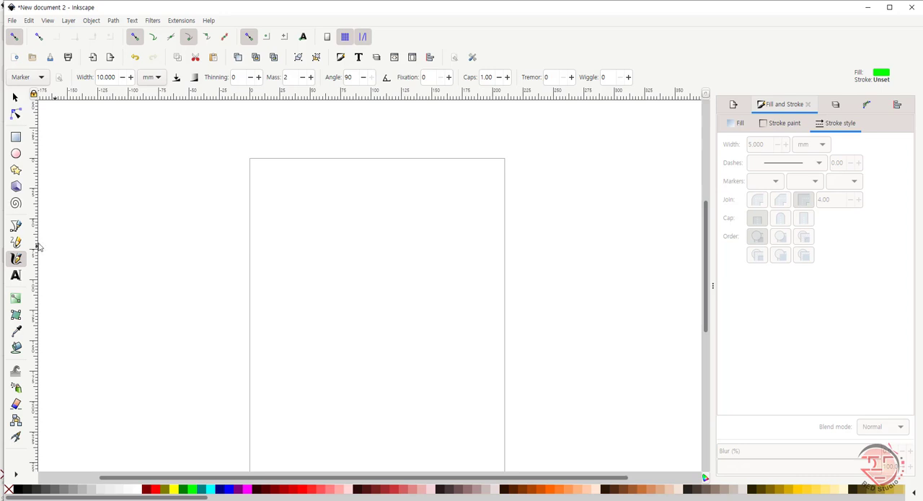
Step: Activate the Text tool and examine the available font families and font styles
{"action": "left_click", "coordinate": [17, 277]}
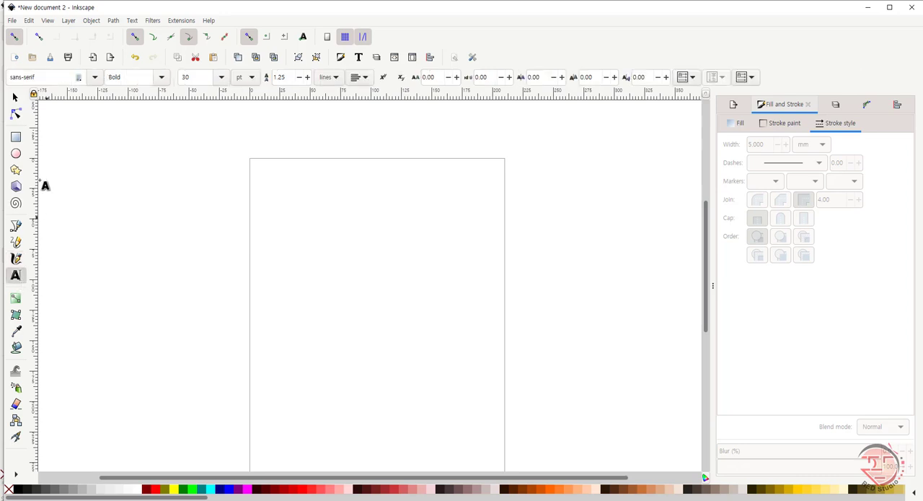
{"action": "left_click", "coordinate": [96, 77]}
{"action": "left_click", "coordinate": [96, 78]}
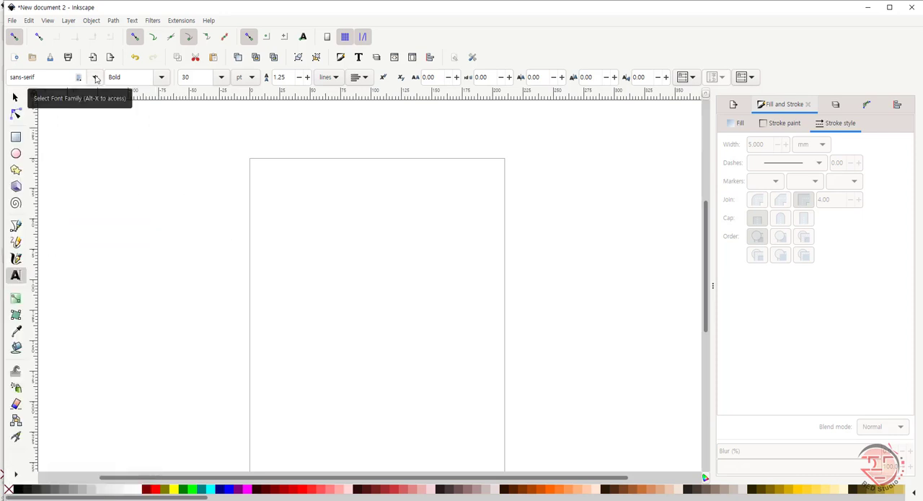
{"action": "left_click", "coordinate": [96, 78]}
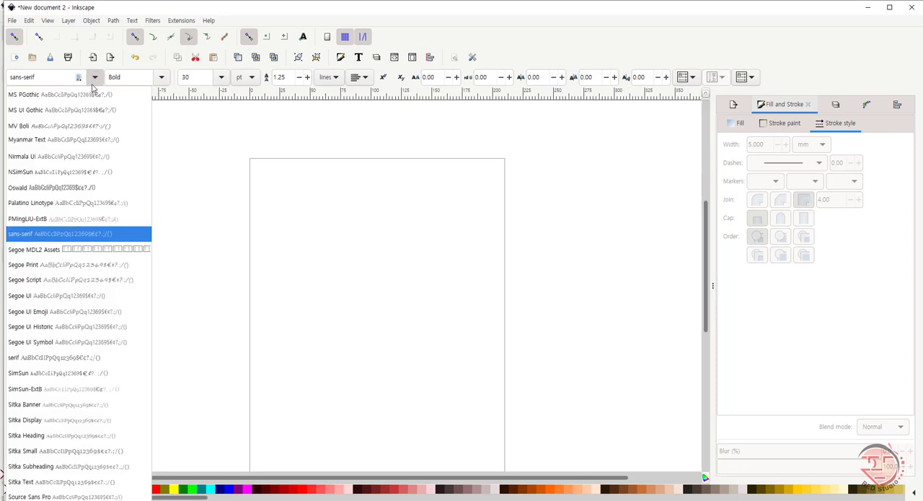
{"action": "left_click", "coordinate": [96, 78]}
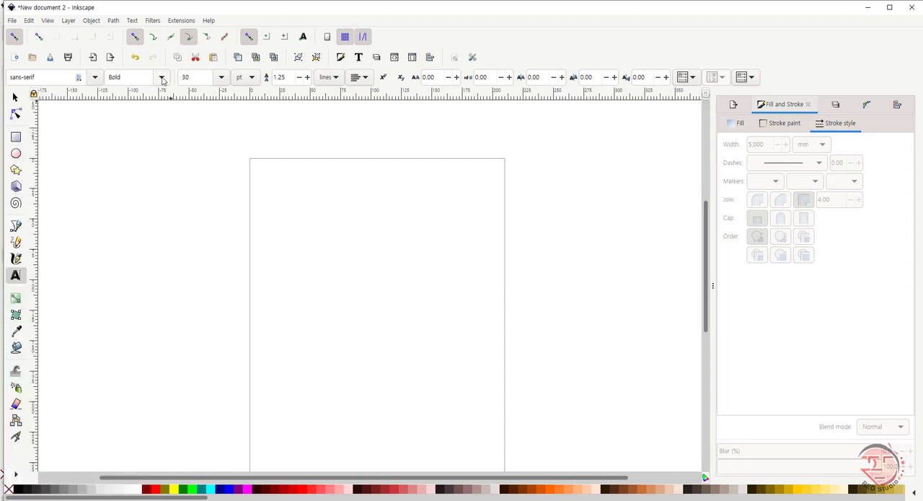
{"action": "left_click", "coordinate": [161, 78]}
{"action": "left_click", "coordinate": [163, 79]}
{"action": "left_click", "coordinate": [163, 79]}
{"action": "left_click", "coordinate": [162, 79]}
Step: Add the text "InkScape Tutorial" near the top of the page with "Pen tools" as a lower line
{"action": "type", "text": "InkScape Tutorial"}
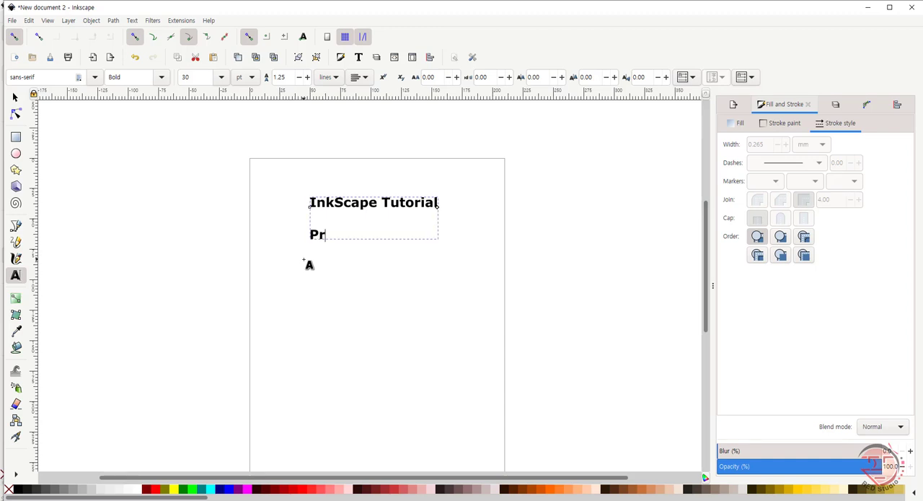
{"action": "left_click", "coordinate": [16, 97]}
{"action": "left_click", "coordinate": [304, 248]}
{"action": "key", "text": "t"}
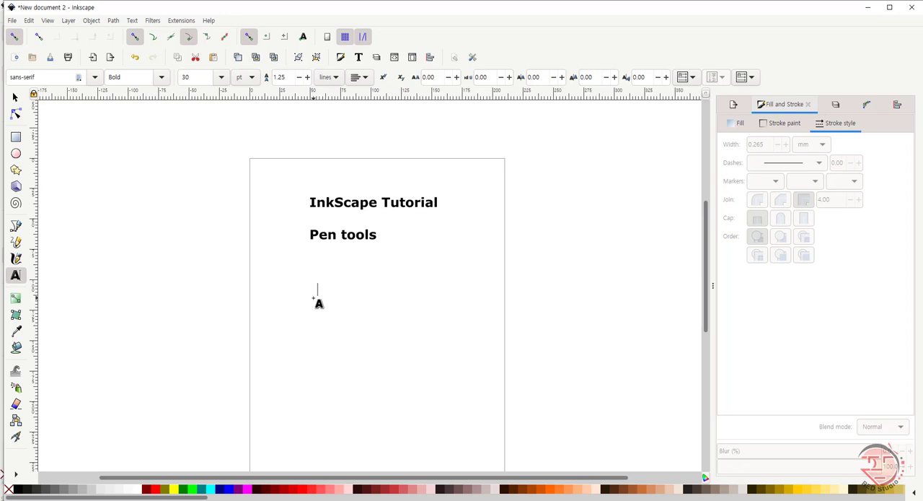
Step: Add a separate credit text below the headings, consisting of "By" and the author's name
{"action": "left_click", "coordinate": [313, 297]}
{"action": "type", "text": "By Airobak"}
{"action": "left_click", "coordinate": [16, 98]}
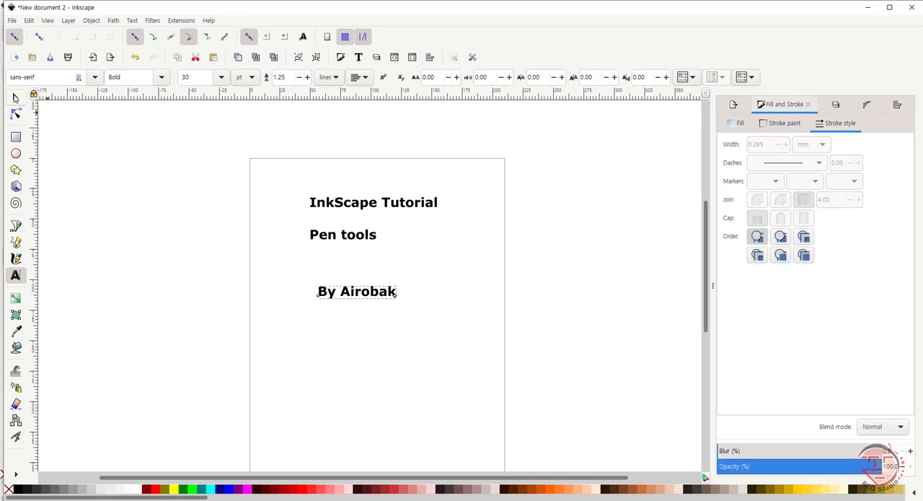
{"action": "left_click", "coordinate": [115, 22]}
{"action": "key", "text": "Escape"}
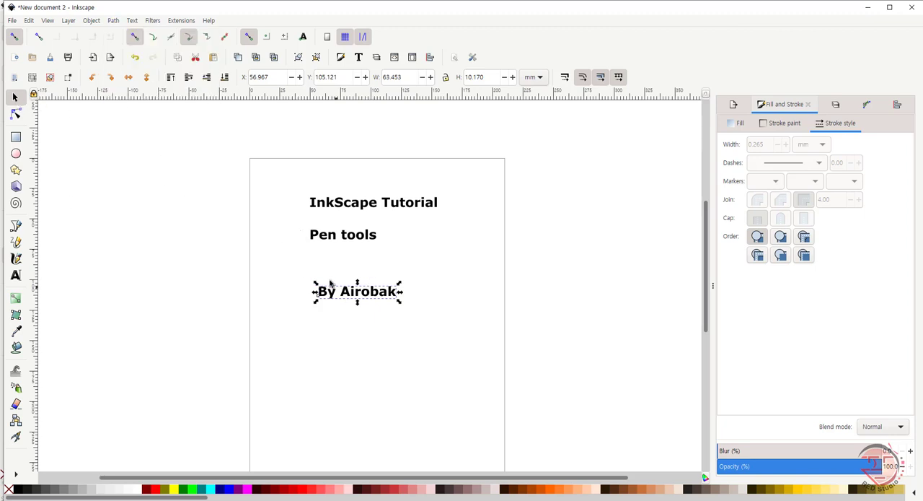
{"action": "left_click", "coordinate": [294, 215]}
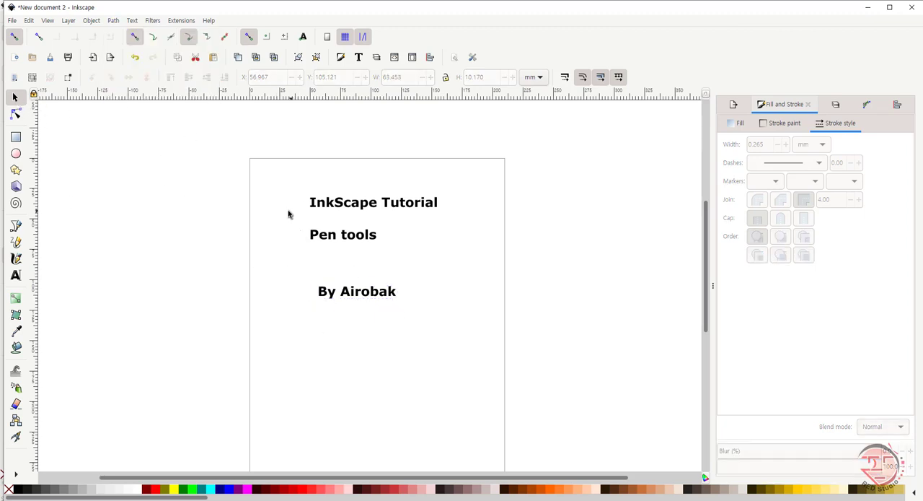
{"action": "left_click_drag", "start_coordinate": [508, 373], "coordinate": [507, 370]}
Step: Change the credit text's direction to right-to-left and draw an empty text frame beneath it
{"action": "left_click", "coordinate": [340, 293]}
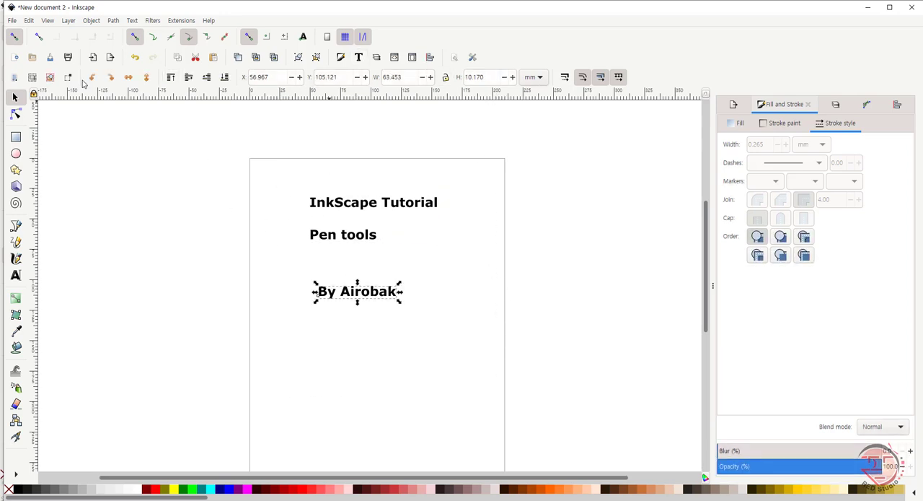
{"action": "left_click", "coordinate": [16, 277]}
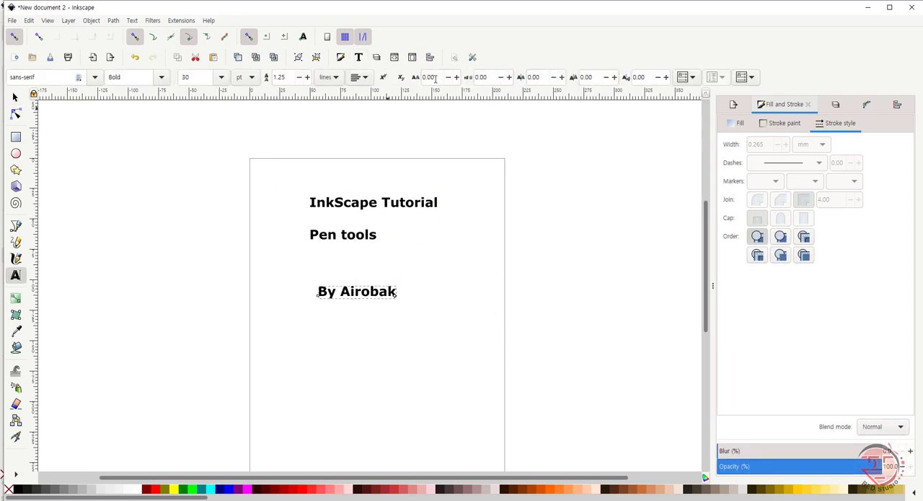
{"action": "left_click", "coordinate": [691, 77]}
{"action": "left_click", "coordinate": [750, 77]}
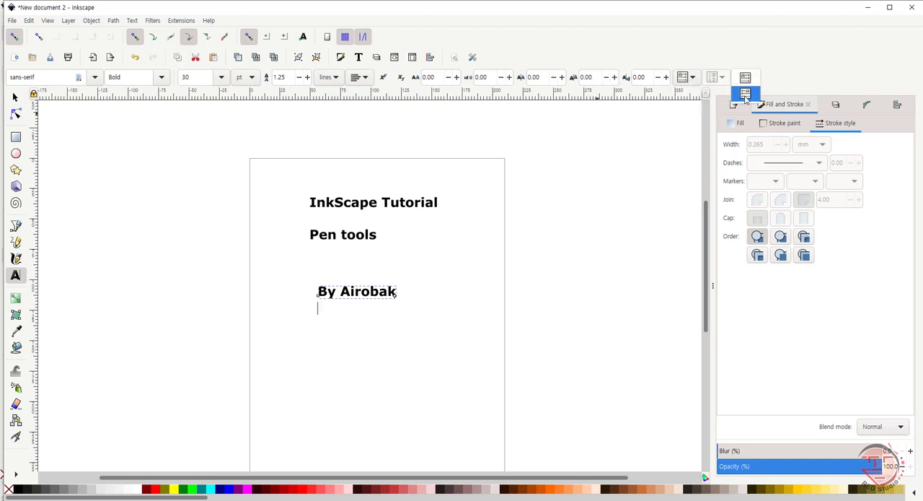
{"action": "left_click", "coordinate": [745, 93]}
{"action": "left_click_drag", "start_coordinate": [314, 305], "coordinate": [380, 330]}
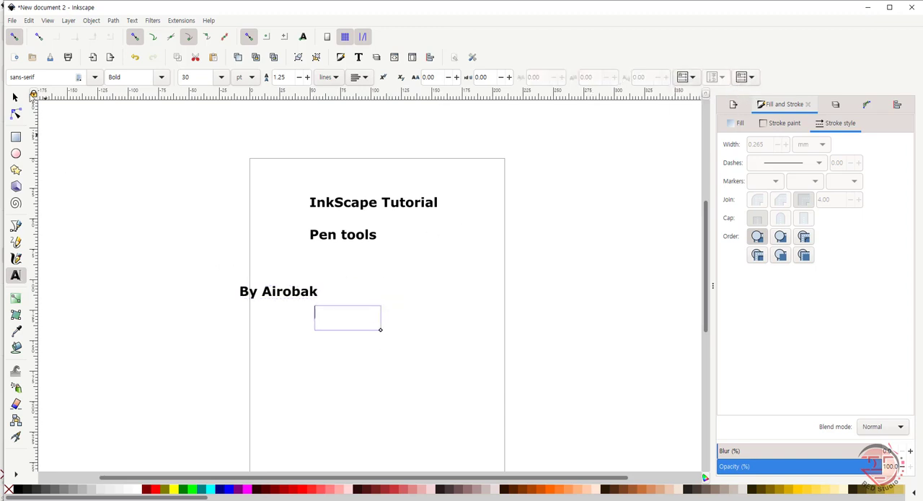
{"action": "key", "text": "F1"}
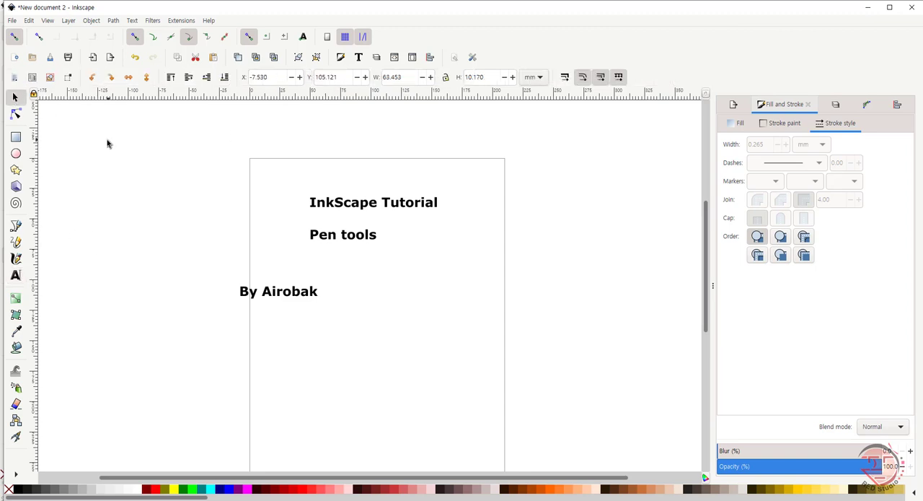
Step: Move the credit text right to align with the headings' starting edge, and delete all the text
{"action": "left_click_drag", "start_coordinate": [314, 291], "coordinate": [387, 300]}
{"action": "left_click", "coordinate": [131, 207]}
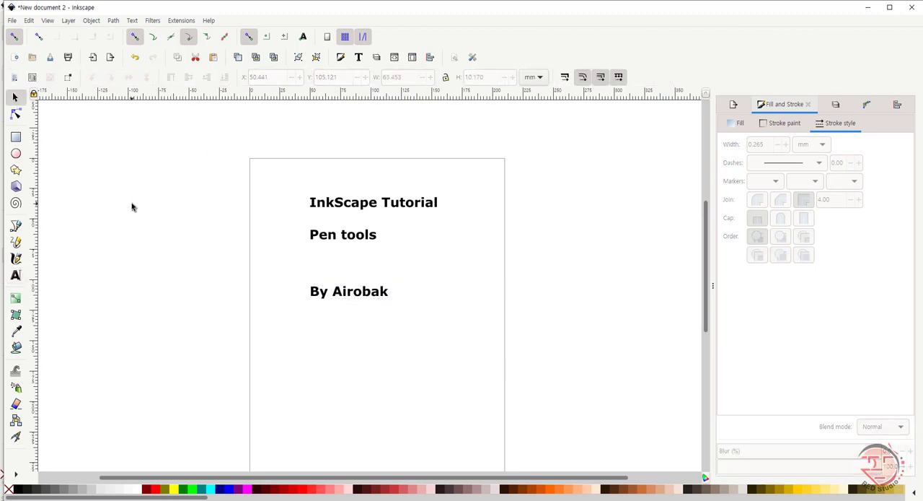
{"action": "left_click_drag", "start_coordinate": [198, 181], "coordinate": [495, 325]}
{"action": "key", "text": "Delete"}
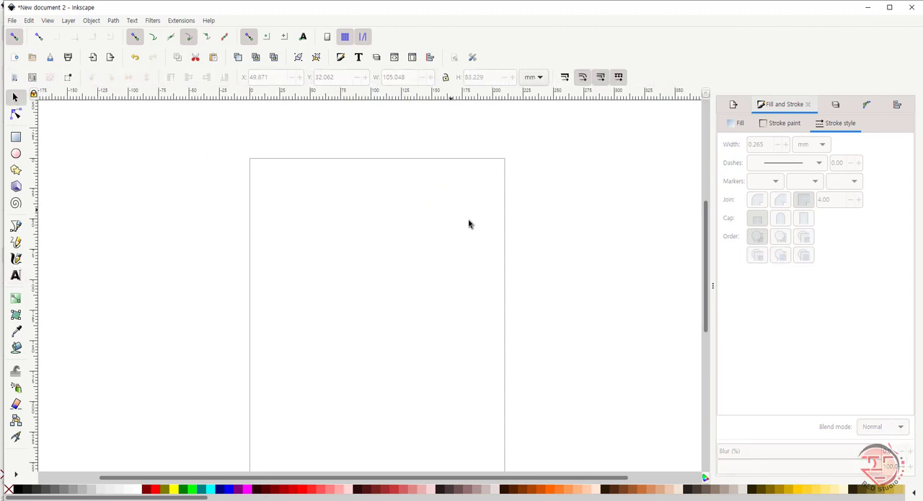
Step: Copy the Inkscape logo from INKScape_TuT.svgz into New document 2 and place it left of the page
{"action": "left_click", "coordinate": [212, 469]}
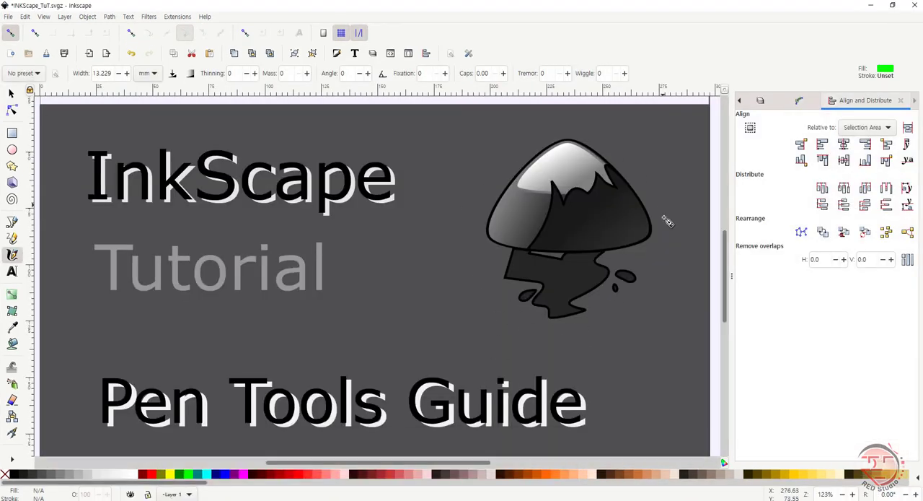
{"action": "left_click", "coordinate": [511, 478]}
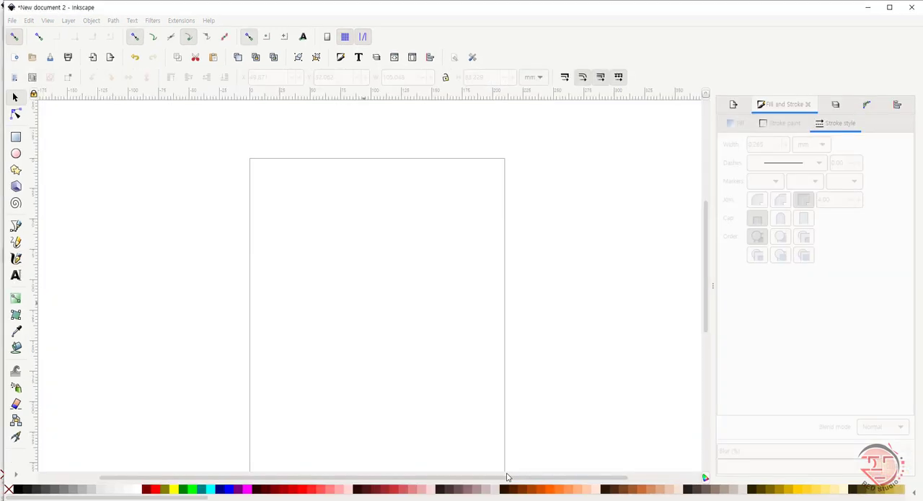
{"action": "left_click", "coordinate": [509, 495]}
{"action": "left_click", "coordinate": [10, 94]}
{"action": "left_click", "coordinate": [561, 267]}
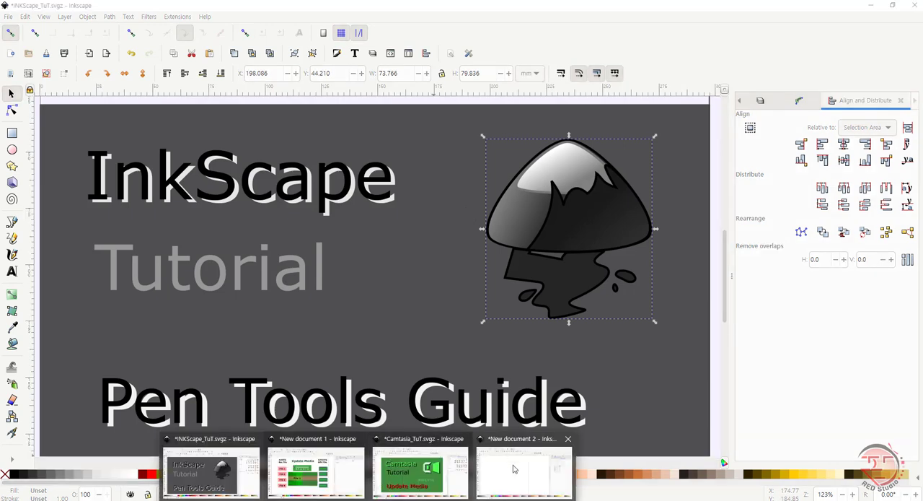
{"action": "left_click", "coordinate": [426, 462]}
{"action": "key", "text": "ctrl+v"}
{"action": "mouse_move", "coordinate": [454, 445]}
{"action": "left_mouse_down"}
{"action": "mouse_move", "coordinate": [148, 211]}
{"action": "mouse_move", "coordinate": [171, 213]}
{"action": "left_mouse_up"}
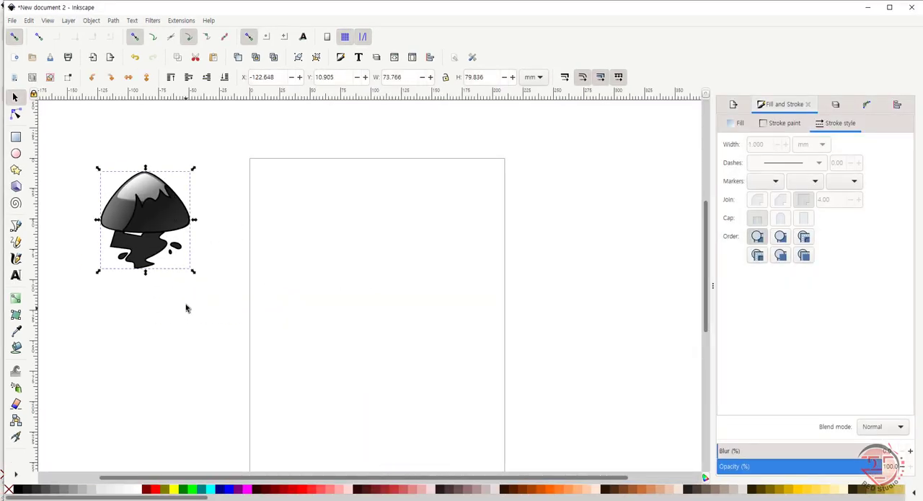
Step: Deselect the logo and draw a star on the upper part of the page with default settings and three corners
{"action": "left_click", "coordinate": [186, 310]}
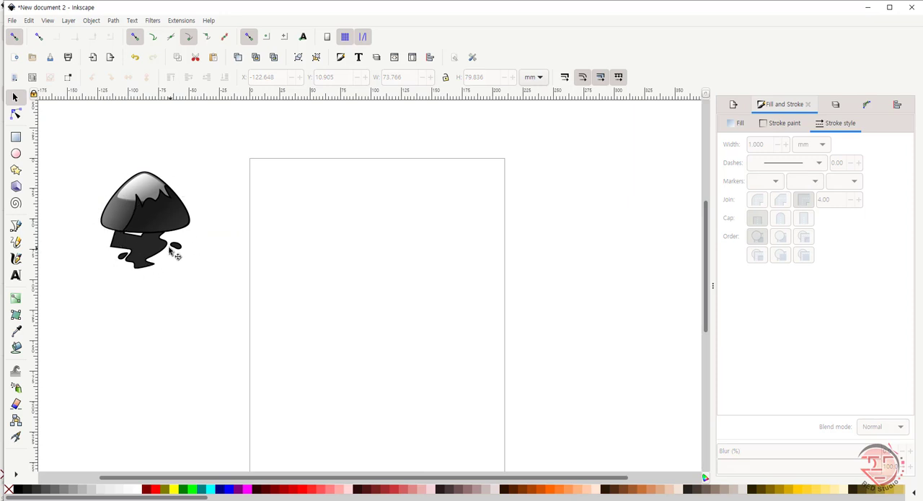
{"action": "left_click", "coordinate": [16, 170]}
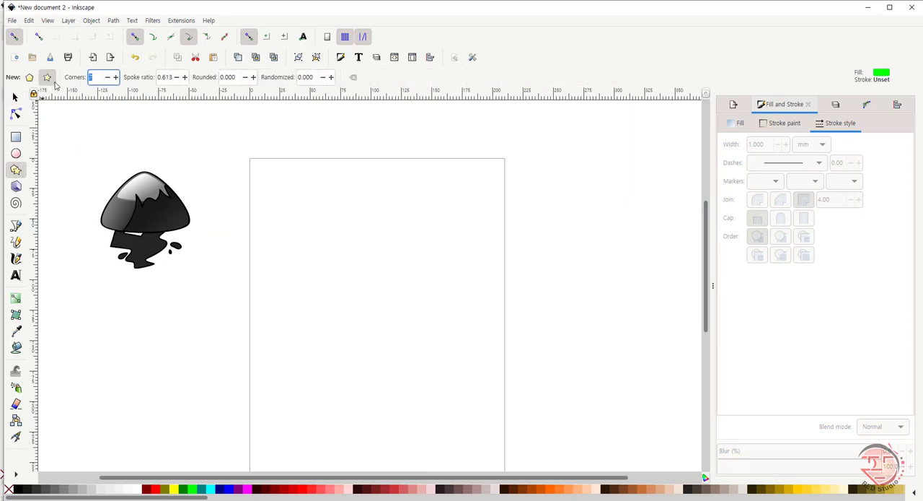
{"action": "left_click_drag", "start_coordinate": [341, 214], "coordinate": [372, 235]}
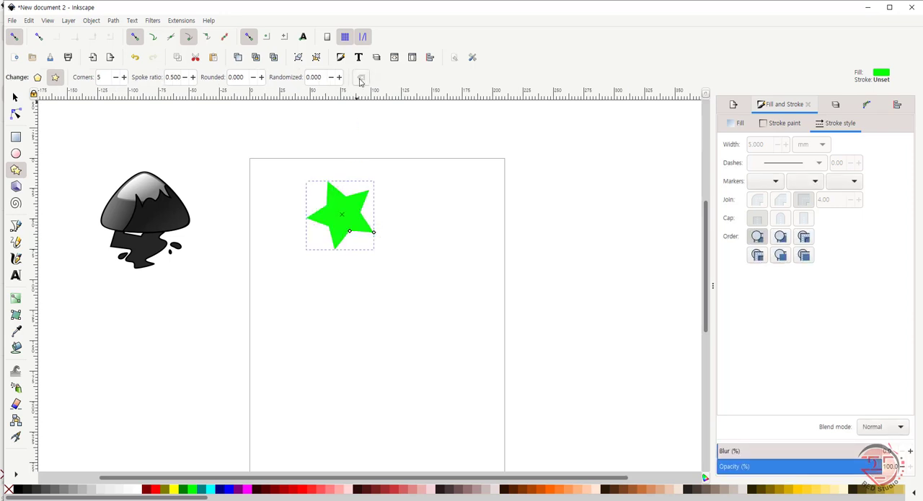
{"action": "double_click", "coordinate": [103, 77]}
{"action": "type", "text": "3"}
{"action": "key", "text": "Return"}
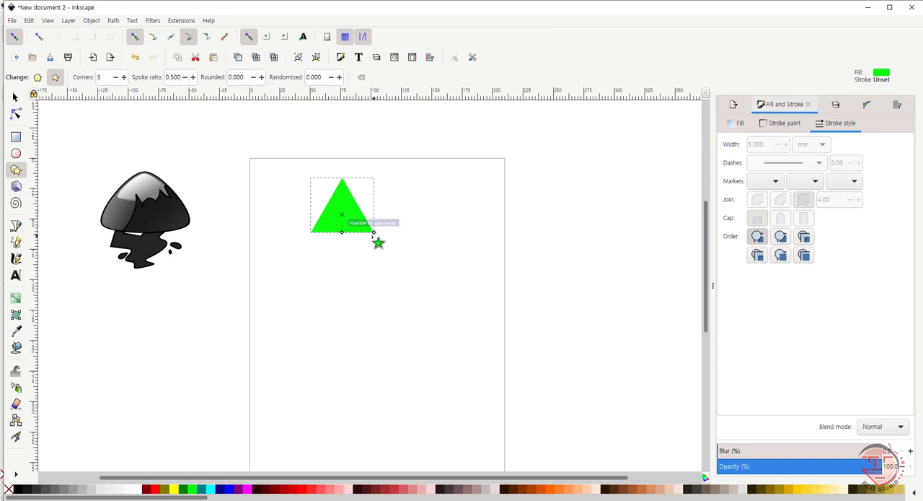
Step: Try to reshape the green triangle by its handles with the Node tool, and delete it
{"action": "left_click", "coordinate": [15, 97]}
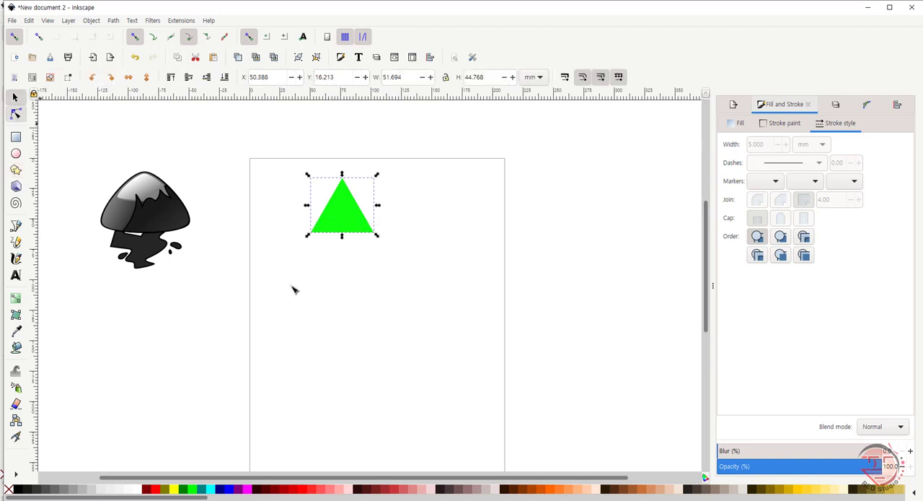
{"action": "left_click", "coordinate": [15, 113]}
{"action": "left_click_drag", "start_coordinate": [377, 234], "coordinate": [342, 232]}
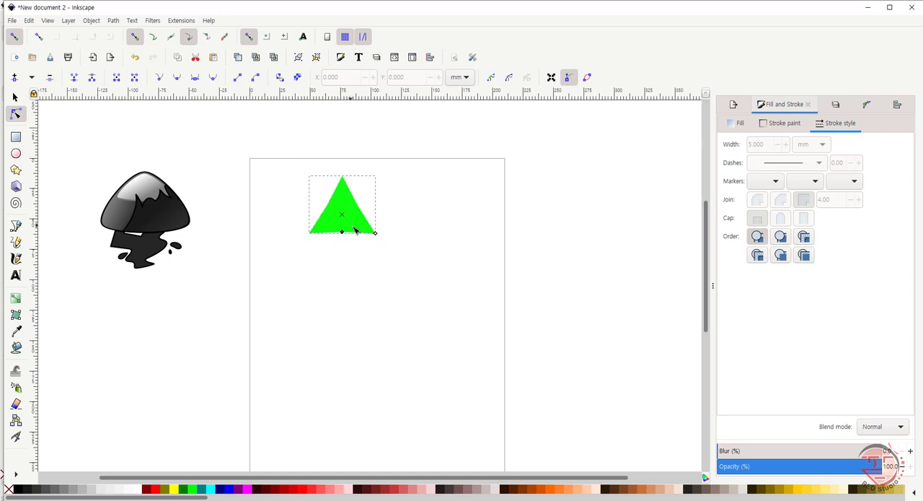
{"action": "key", "text": "s"}
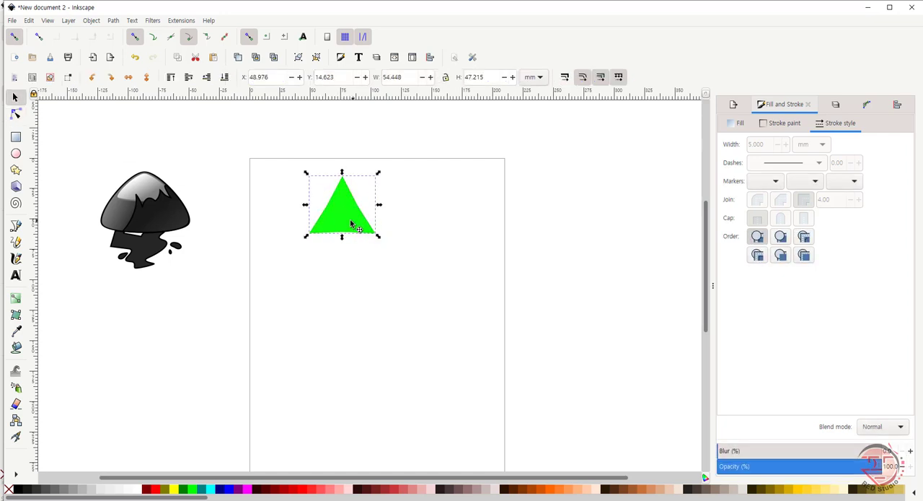
{"action": "key", "text": "Delete"}
Step: Draw another star on the upper part of the page, reset it to default settings, and give it three corners
{"action": "left_click", "coordinate": [16, 170]}
{"action": "left_click_drag", "start_coordinate": [328, 207], "coordinate": [375, 231]}
{"action": "left_click", "coordinate": [361, 77]}
{"action": "left_click_drag", "start_coordinate": [104, 77], "coordinate": [64, 90]}
{"action": "type", "text": "3"}
{"action": "key", "text": "Return"}
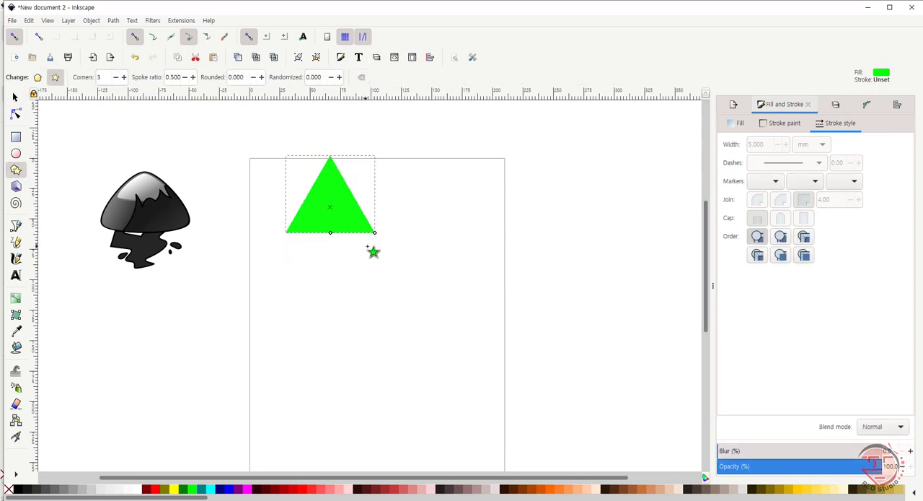
Step: Try to distort the new triangle by its corner handle, and delete it
{"action": "mouse_move", "coordinate": [374, 232]}
{"action": "left_mouse_down"}
{"action": "mouse_move", "coordinate": [447, 260]}
{"action": "mouse_move", "coordinate": [316, 211]}
{"action": "mouse_move", "coordinate": [365, 233]}
{"action": "mouse_move", "coordinate": [365, 257]}
{"action": "mouse_move", "coordinate": [368, 241]}
{"action": "mouse_move", "coordinate": [324, 293]}
{"action": "mouse_move", "coordinate": [380, 252]}
{"action": "mouse_move", "coordinate": [366, 218]}
{"action": "left_mouse_up"}
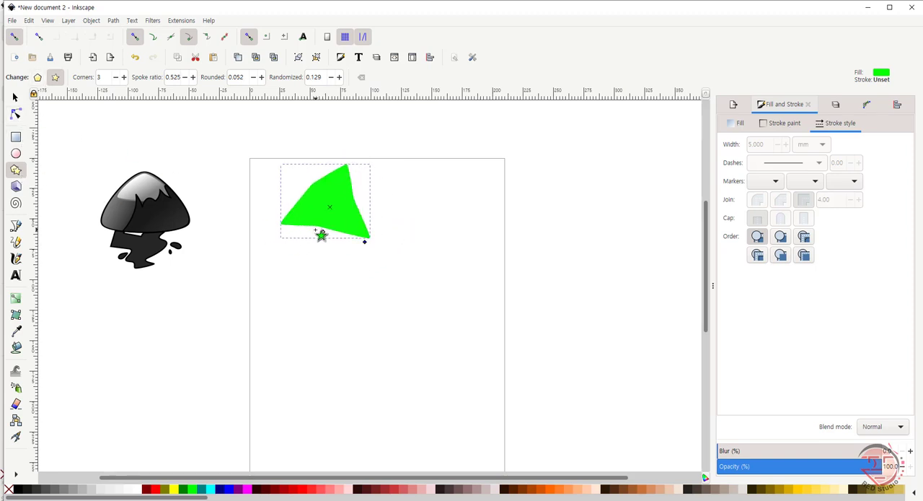
{"action": "key", "text": "Delete"}
Step: Draw a replacement star on the upper part of the page, reset to default settings and reduced to three corners
{"action": "left_click_drag", "start_coordinate": [320, 210], "coordinate": [362, 216]}
{"action": "left_click", "coordinate": [361, 76]}
{"action": "left_click", "coordinate": [115, 76]}
{"action": "left_click", "coordinate": [116, 77]}
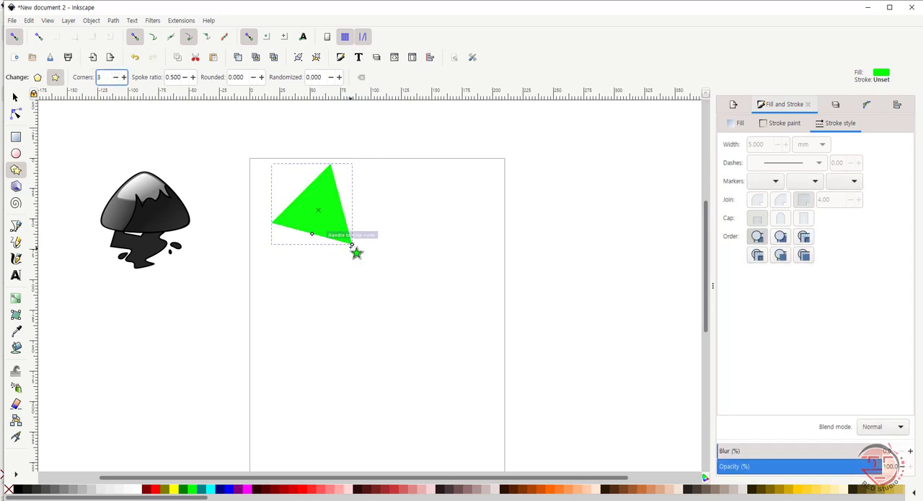
Step: Rotate the tilted triangle until its base is horizontal and shift it slightly into place
{"action": "left_click", "coordinate": [15, 97]}
{"action": "left_click", "coordinate": [344, 239]}
{"action": "mouse_move", "coordinate": [357, 249]}
{"action": "left_mouse_down"}
{"action": "mouse_move", "coordinate": [362, 230]}
{"action": "mouse_move", "coordinate": [365, 248]}
{"action": "left_mouse_up"}
{"action": "left_click", "coordinate": [344, 256]}
{"action": "left_click", "coordinate": [342, 250]}
{"action": "left_click", "coordinate": [336, 237]}
{"action": "left_click", "coordinate": [334, 236]}
{"action": "left_click", "coordinate": [333, 235]}
{"action": "left_click_drag", "start_coordinate": [322, 221], "coordinate": [323, 219]}
Step: Try to pull the upright triangle's handles outward with the Node tool, and undo the reshaping
{"action": "left_click", "coordinate": [15, 114]}
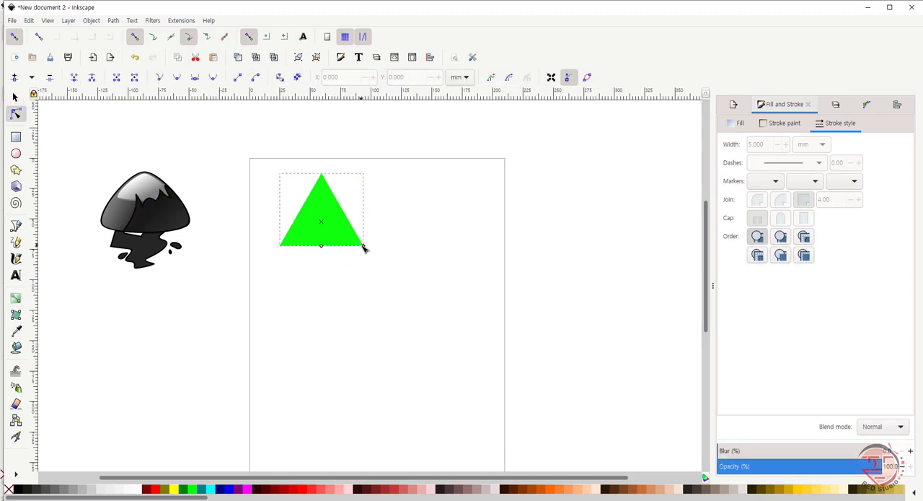
{"action": "left_click_drag", "start_coordinate": [381, 254], "coordinate": [381, 255]}
{"action": "left_click", "coordinate": [351, 238]}
{"action": "left_click_drag", "start_coordinate": [321, 246], "coordinate": [352, 247]}
{"action": "key", "text": "ctrl+z"}
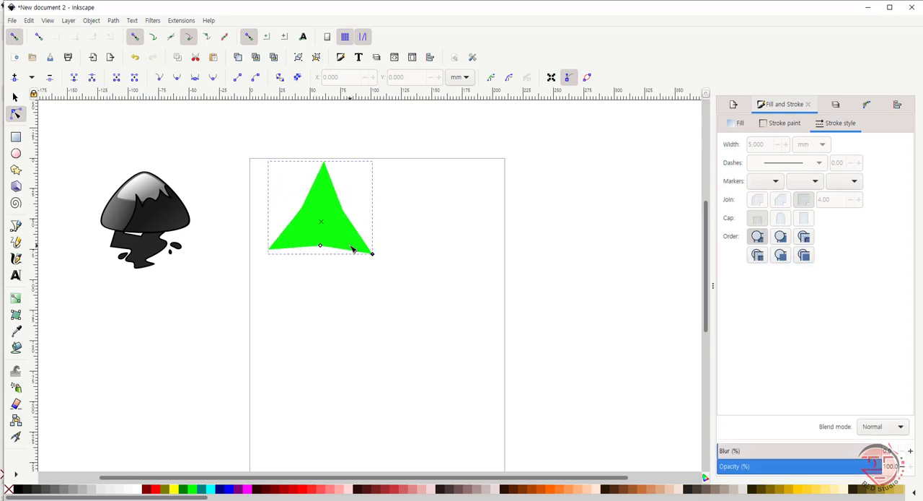
{"action": "key", "text": "ctrl+z"}
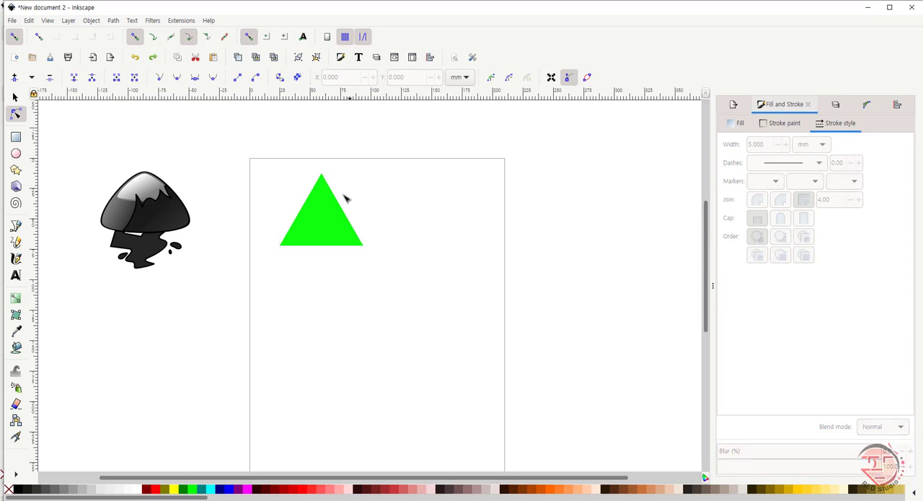
Step: Stretch the triangle's corner outward with clipping-path, mask and transformation-handle editing enabled, and delete the distorted shape
{"action": "mouse_move", "coordinate": [364, 246]}
{"action": "left_mouse_down"}
{"action": "mouse_move", "coordinate": [384, 260]}
{"action": "mouse_move", "coordinate": [345, 234]}
{"action": "mouse_move", "coordinate": [384, 273]}
{"action": "mouse_move", "coordinate": [370, 250]}
{"action": "left_mouse_up"}
{"action": "left_click", "coordinate": [491, 77]}
{"action": "left_click", "coordinate": [509, 78]}
{"action": "left_click", "coordinate": [569, 77]}
{"action": "left_click", "coordinate": [551, 79]}
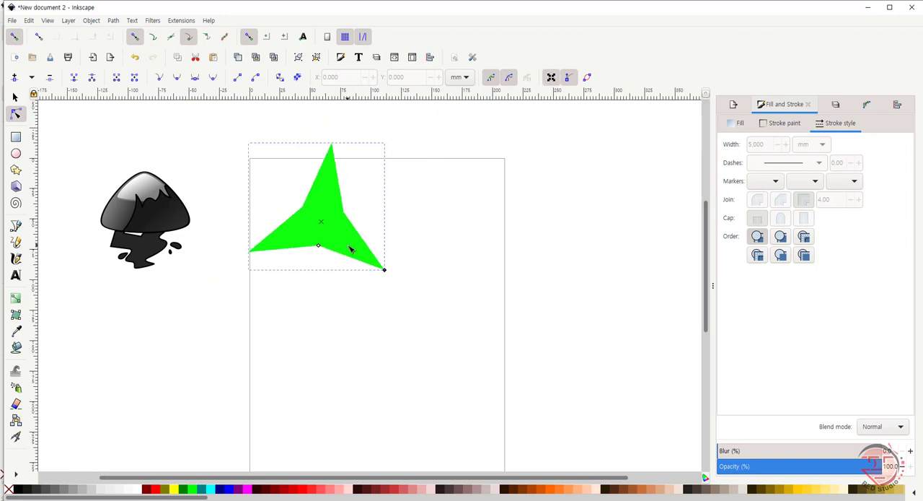
{"action": "left_click", "coordinate": [15, 96]}
{"action": "key", "text": "Delete"}
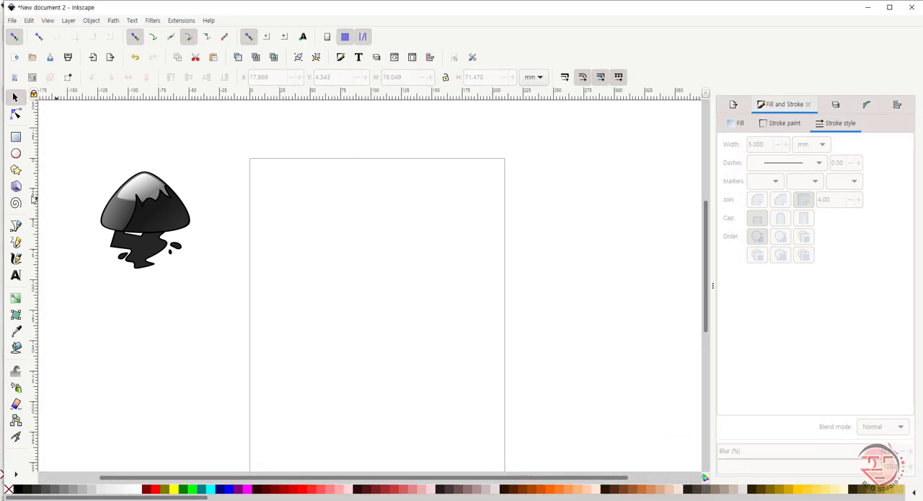
Step: Draw a shape in star mode on the upper part of the page, reset it to default settings, and set 3 corners
{"action": "left_click", "coordinate": [16, 170]}
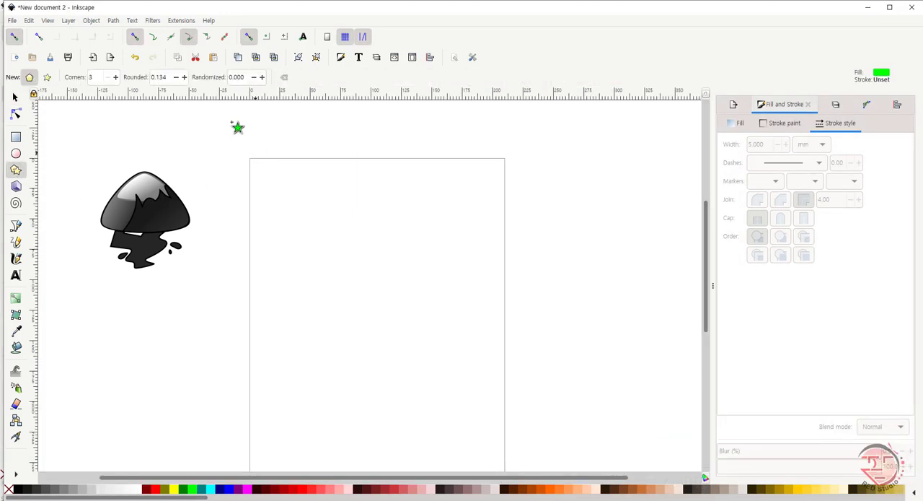
{"action": "left_click", "coordinate": [47, 77]}
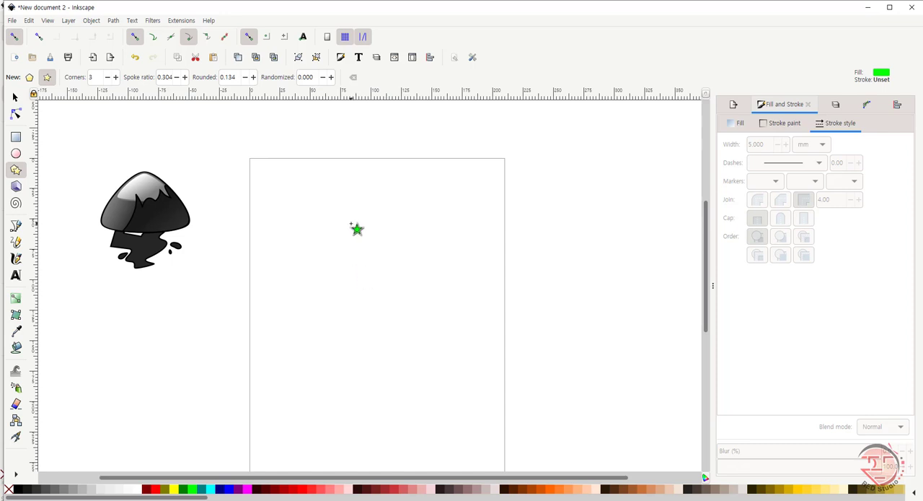
{"action": "left_click_drag", "start_coordinate": [336, 207], "coordinate": [395, 241]}
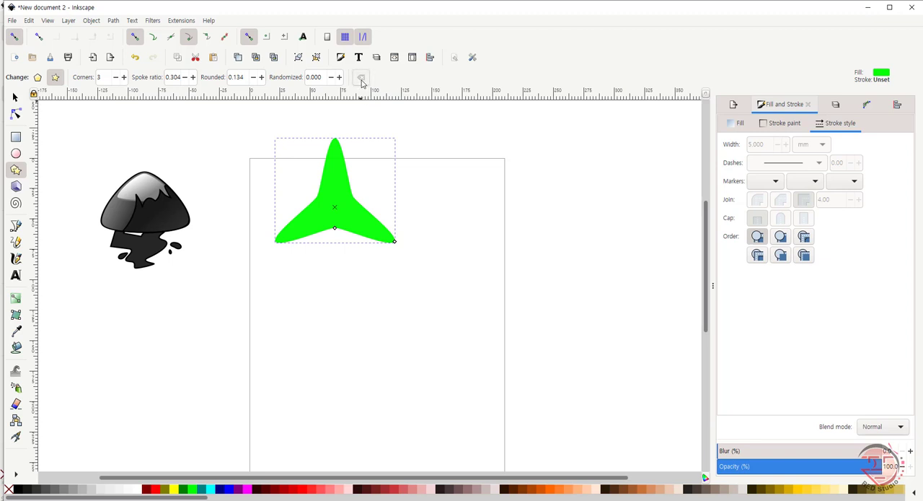
{"action": "left_click", "coordinate": [362, 81]}
{"action": "left_click", "coordinate": [92, 78]}
{"action": "type", "text": "3"}
{"action": "key", "text": "Return"}
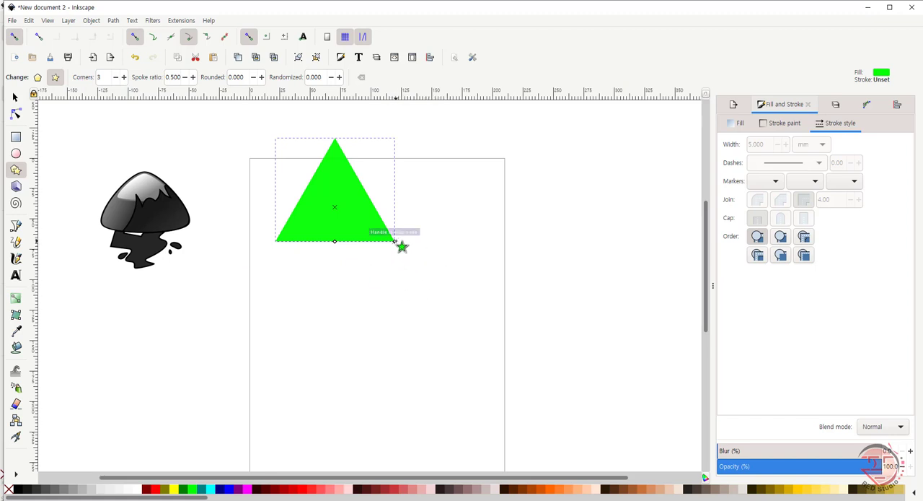
Step: Change the star to a regular polygon, enlarge and round it to about 0.227, and delete it
{"action": "mouse_move", "coordinate": [394, 240]}
{"action": "left_mouse_down"}
{"action": "mouse_move", "coordinate": [419, 255]}
{"action": "mouse_move", "coordinate": [377, 231]}
{"action": "mouse_move", "coordinate": [397, 252]}
{"action": "left_mouse_up"}
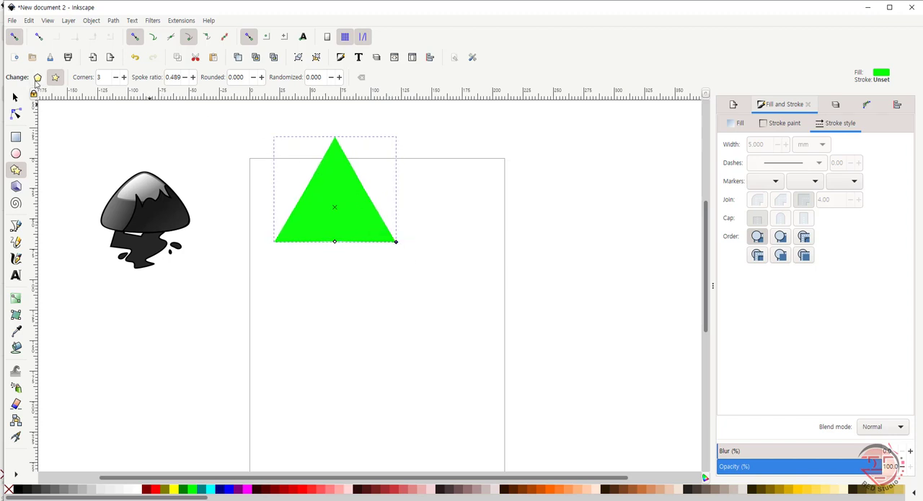
{"action": "left_click", "coordinate": [38, 77]}
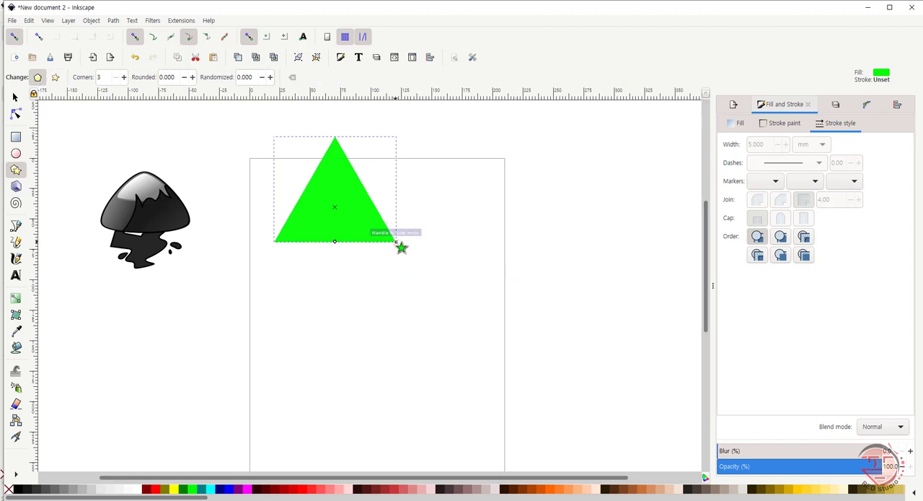
{"action": "left_click_drag", "start_coordinate": [402, 246], "coordinate": [417, 258]}
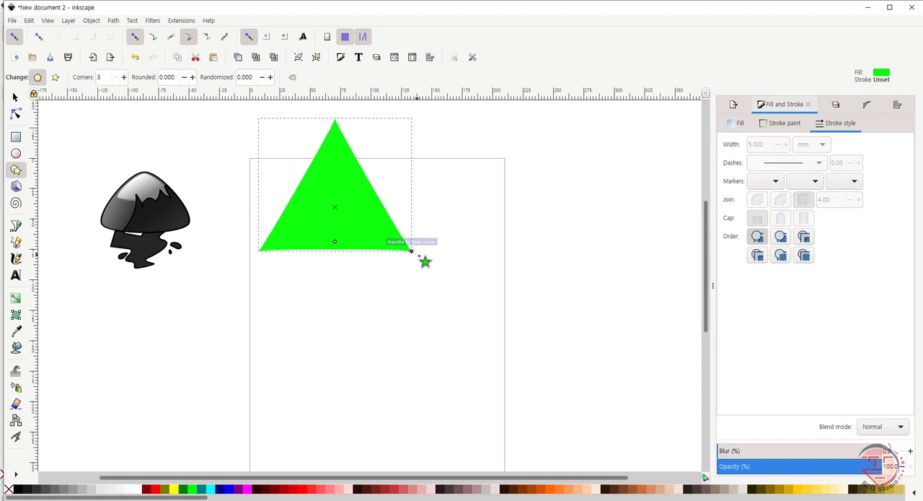
{"action": "left_click_drag", "start_coordinate": [393, 243], "coordinate": [488, 258]}
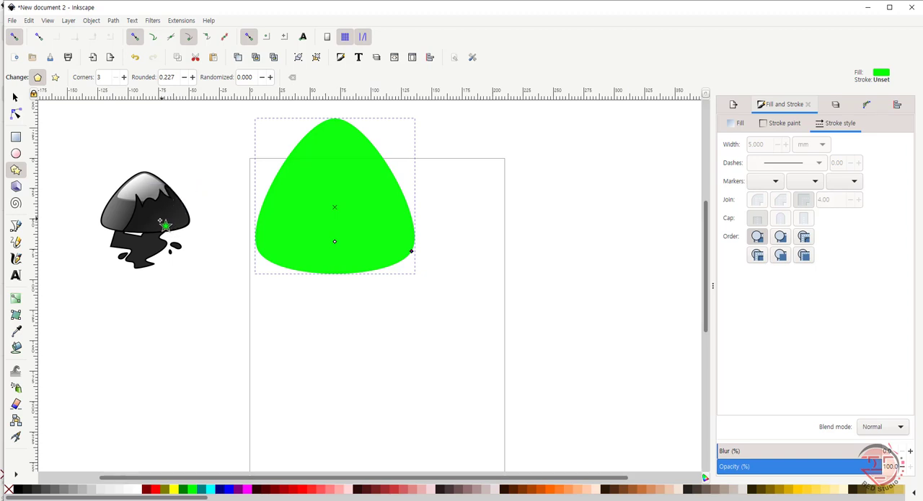
{"action": "key", "text": "Delete"}
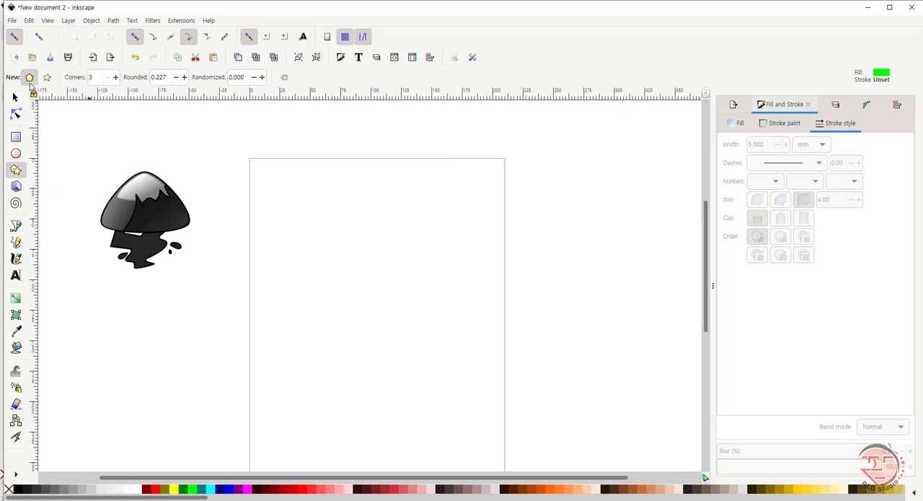
Step: Draw a regular polygon near the page's upper edge, reset to default settings, with 3 corners and a rounding of about 0.175
{"action": "left_click", "coordinate": [15, 98]}
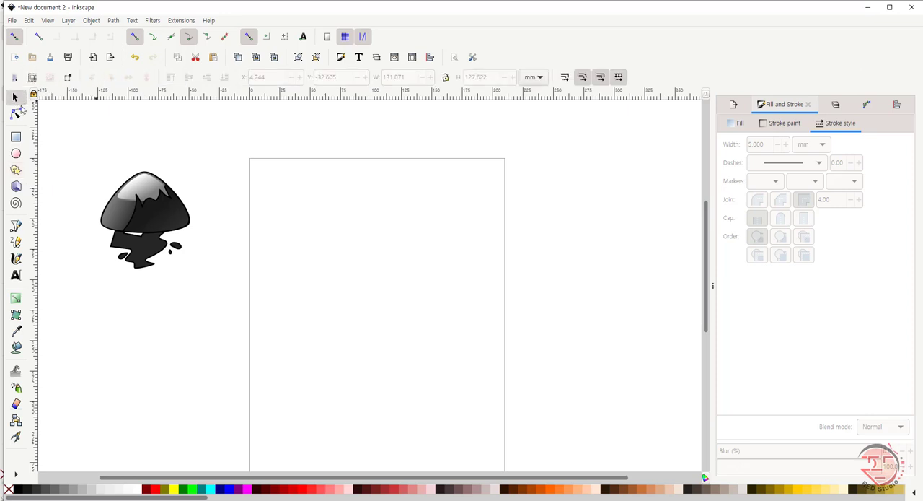
{"action": "left_click", "coordinate": [16, 170]}
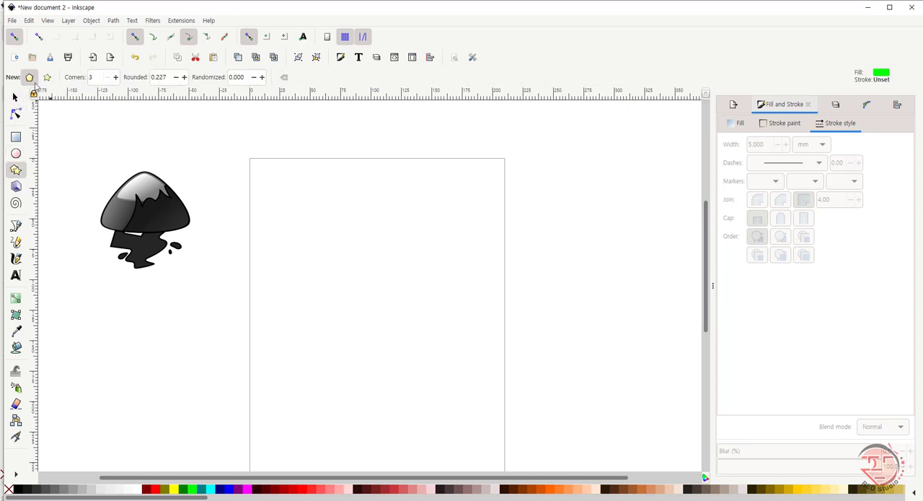
{"action": "mouse_move", "coordinate": [331, 192]}
{"action": "left_mouse_down"}
{"action": "mouse_move", "coordinate": [373, 229]}
{"action": "mouse_move", "coordinate": [385, 229]}
{"action": "left_mouse_up"}
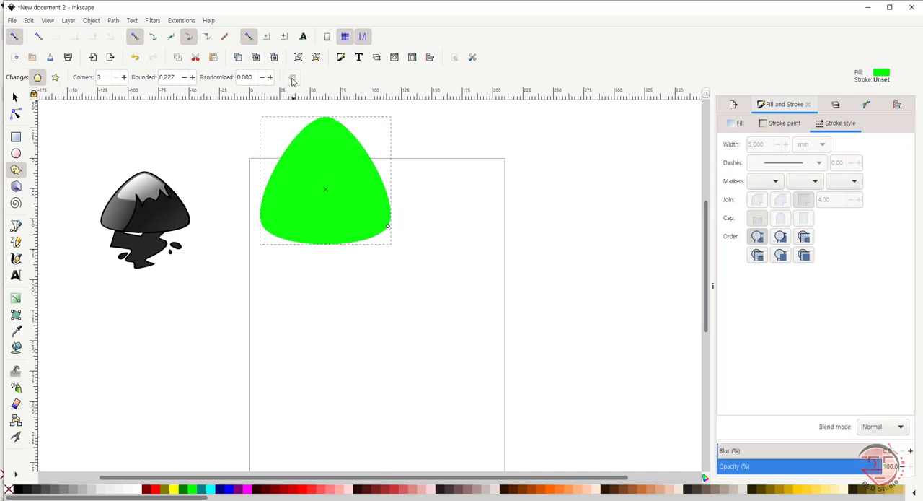
{"action": "left_click", "coordinate": [290, 78]}
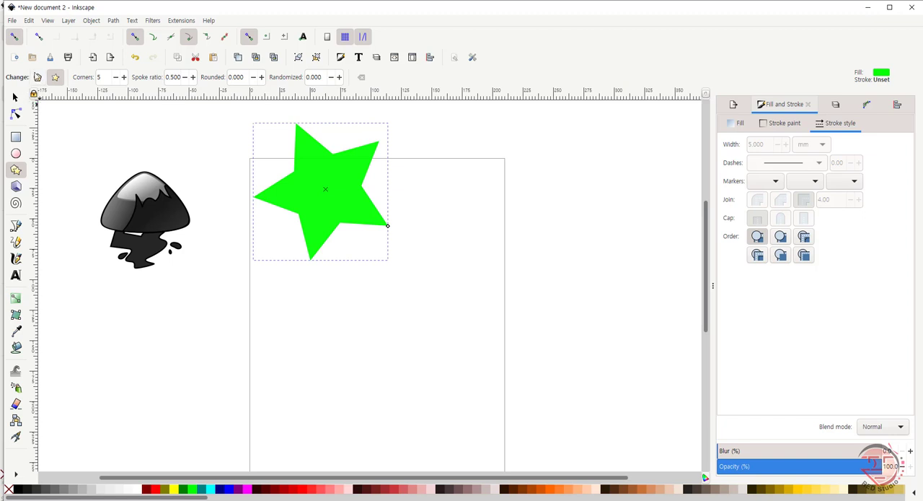
{"action": "left_click", "coordinate": [38, 77]}
{"action": "double_click", "coordinate": [109, 77]}
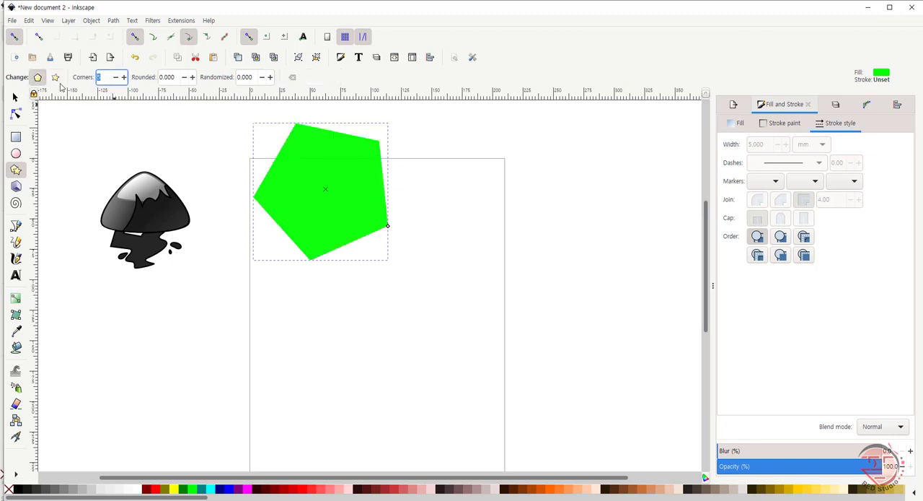
{"action": "key", "text": "Return"}
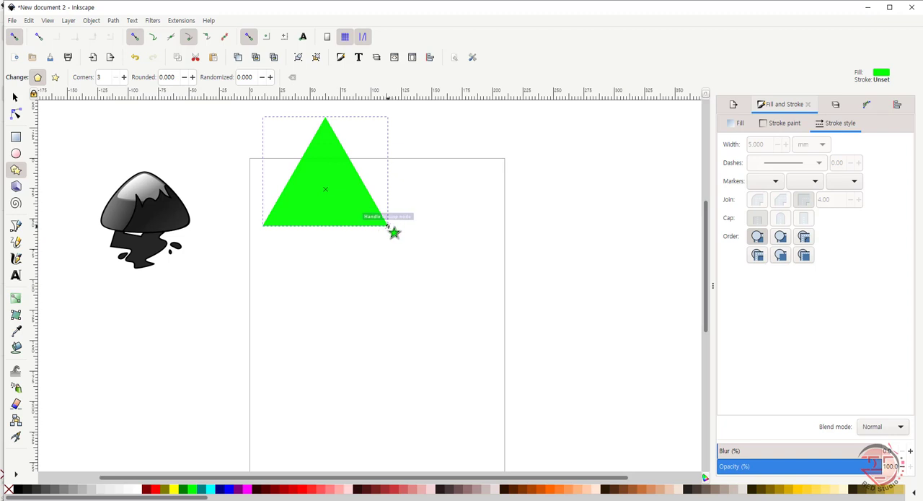
{"action": "left_click_drag", "start_coordinate": [390, 229], "coordinate": [432, 229]}
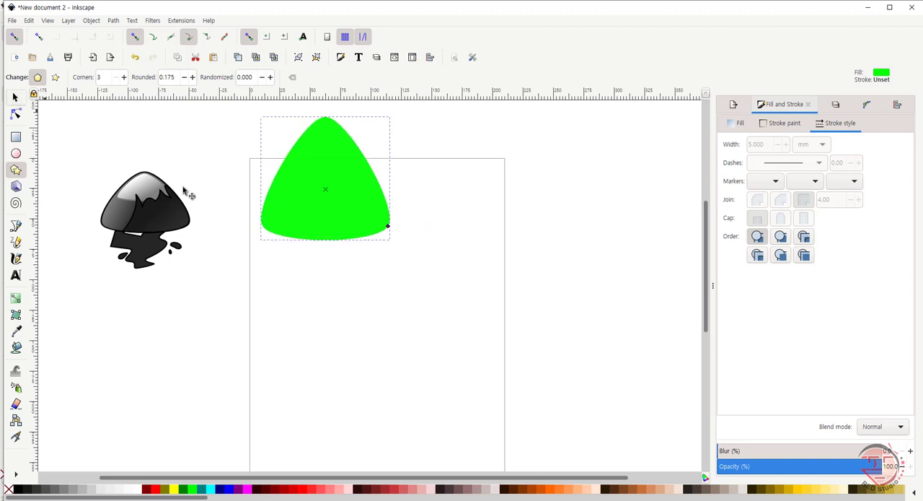
Step: Flatten the rounded triangle to a height of about 78 mm and move it to the upper middle of the page
{"action": "key", "text": "s"}
{"action": "left_click_drag", "start_coordinate": [325, 113], "coordinate": [322, 148]}
{"action": "left_click_drag", "start_coordinate": [336, 212], "coordinate": [391, 246]}
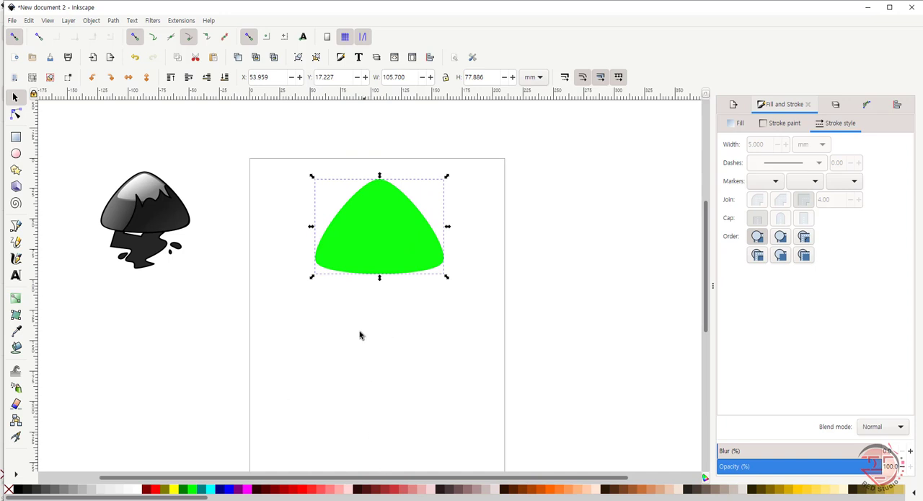
Step: Try a near-black fill on the rounded triangle and settle on a medium-dark grey
{"action": "left_click", "coordinate": [26, 490]}
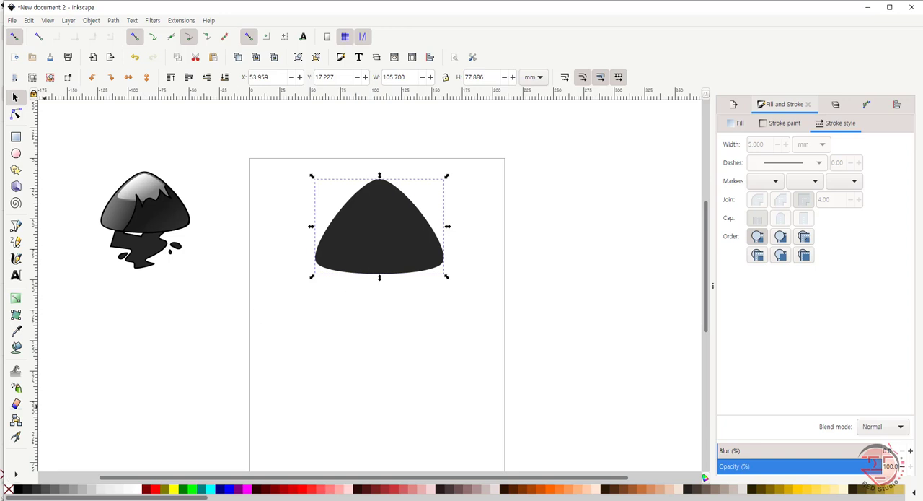
{"action": "left_click", "coordinate": [43, 491]}
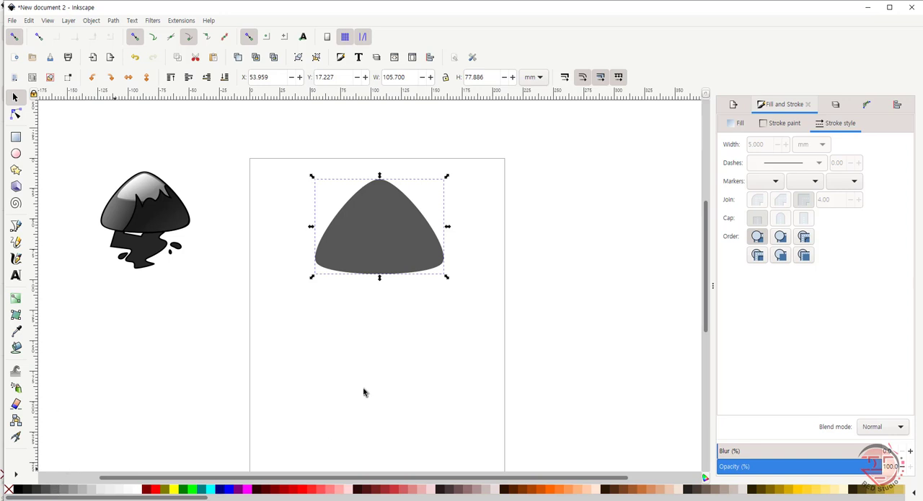
Step: Give the rounded triangle a flat black stroke 2 mm wide
{"action": "left_click", "coordinate": [389, 228]}
{"action": "left_click", "coordinate": [785, 123]}
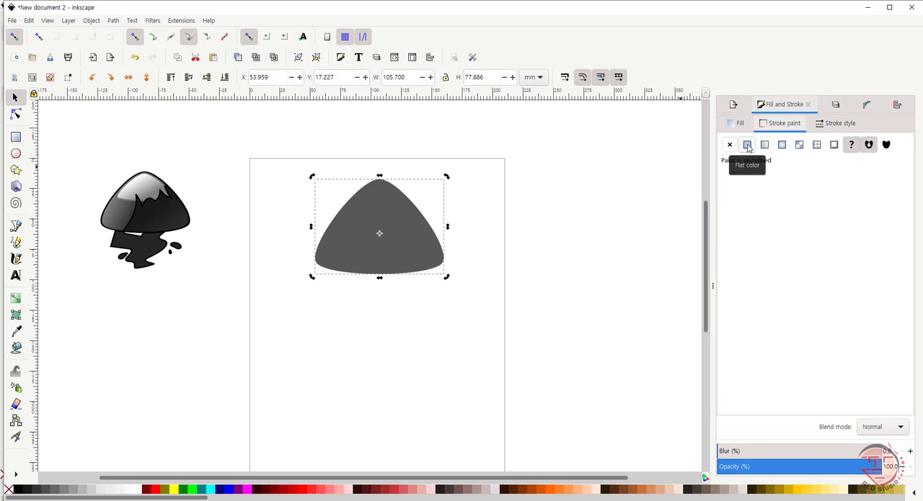
{"action": "left_click", "coordinate": [747, 145]}
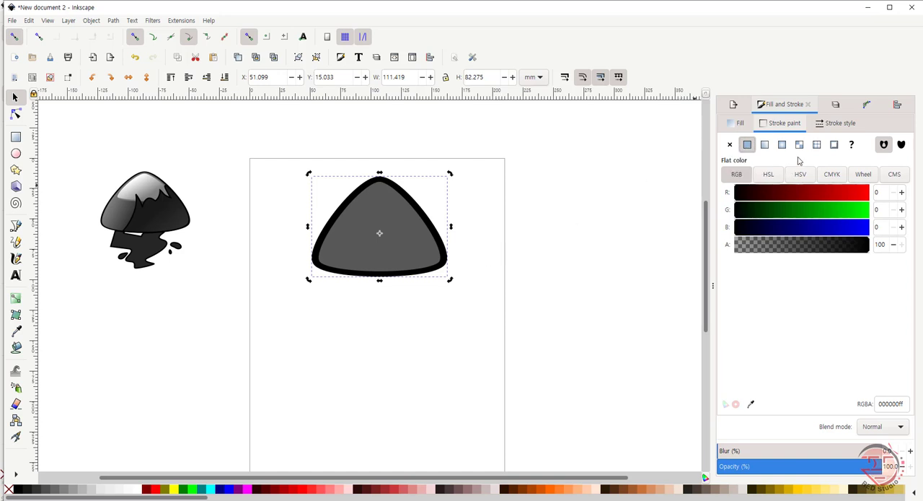
{"action": "left_click", "coordinate": [835, 124]}
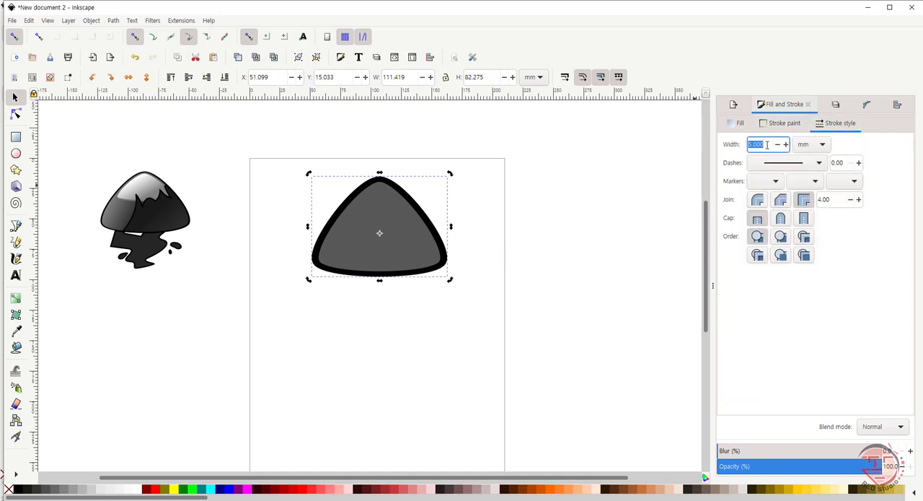
{"action": "type", "text": "2"}
{"action": "key", "text": "Return"}
{"action": "left_click", "coordinate": [368, 318]}
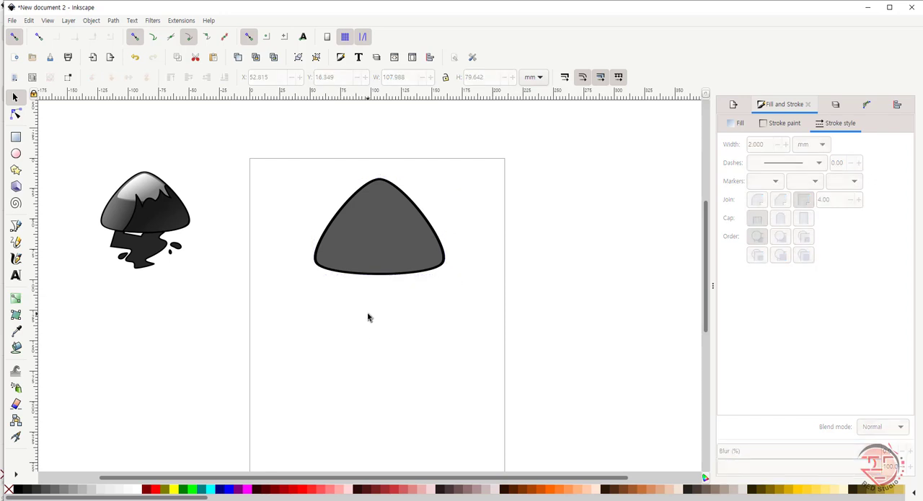
Step: Duplicate the outlined triangle, place the copy to the right of the original and fill it with white
{"action": "left_click", "coordinate": [394, 241]}
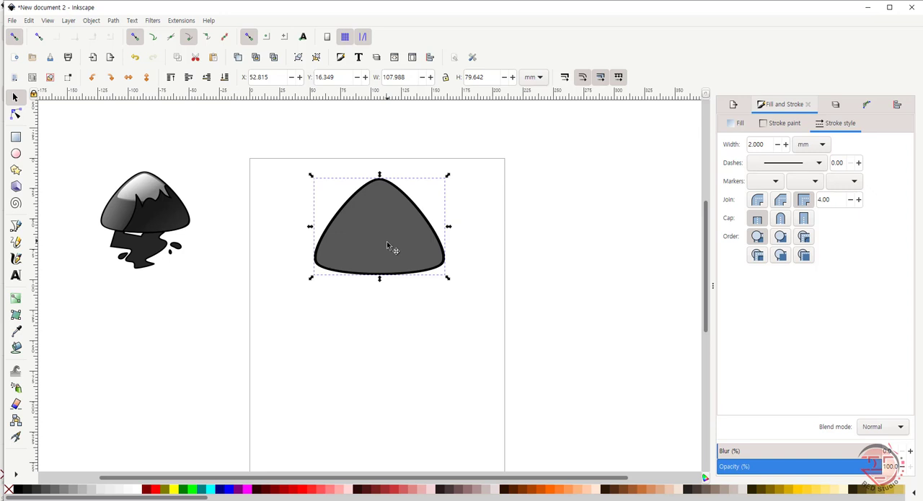
{"action": "key", "text": "ctrl+d"}
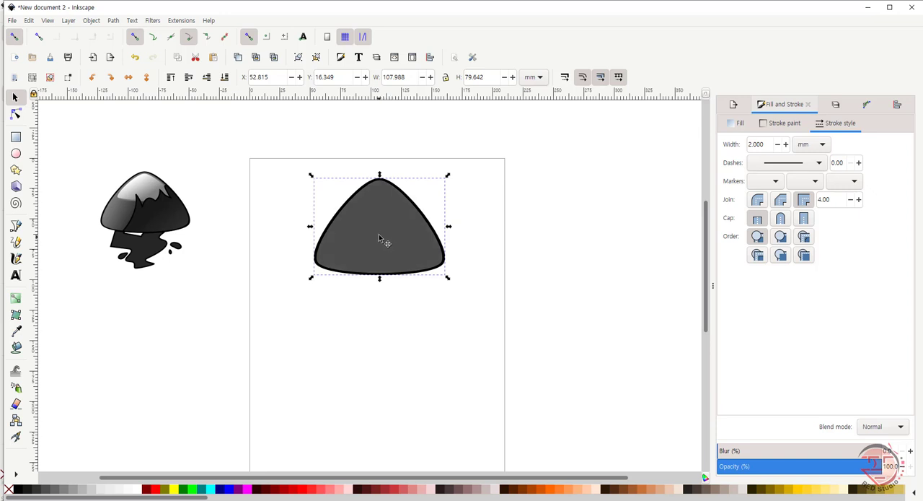
{"action": "left_click_drag", "start_coordinate": [383, 242], "coordinate": [541, 247]}
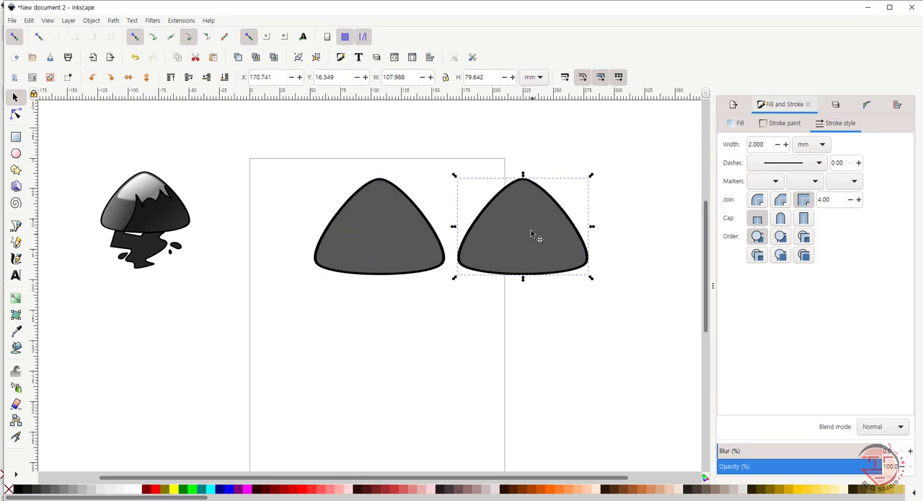
{"action": "left_click", "coordinate": [133, 491]}
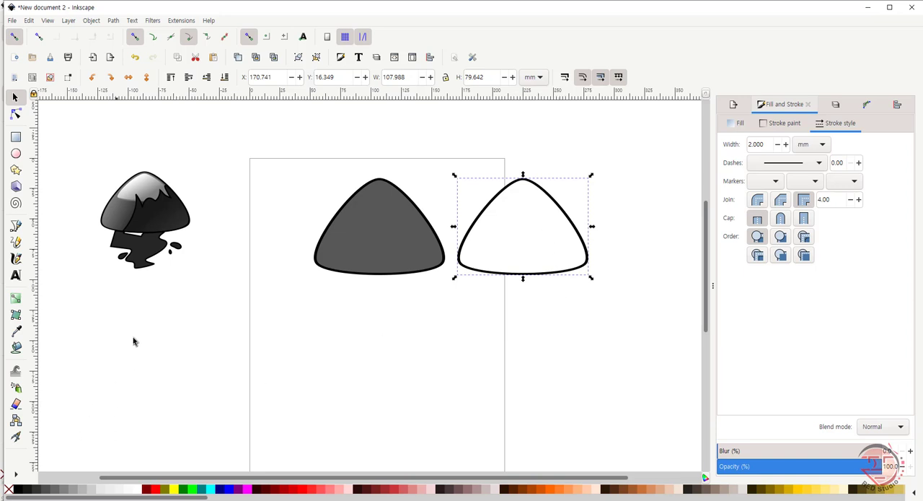
Step: Apply a diagonal linear gradient to the copy, from white at the upper left to the original triangle's sampled grey at the lower right
{"action": "left_click", "coordinate": [16, 298]}
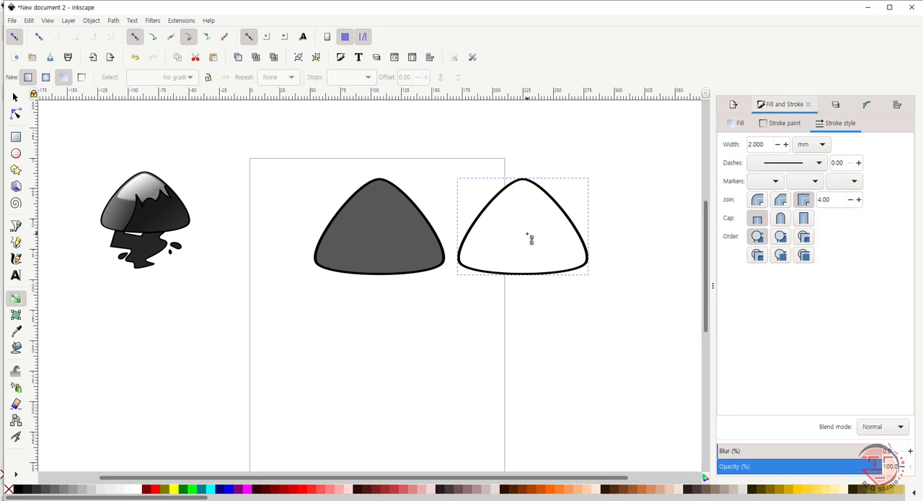
{"action": "double_click", "coordinate": [530, 238]}
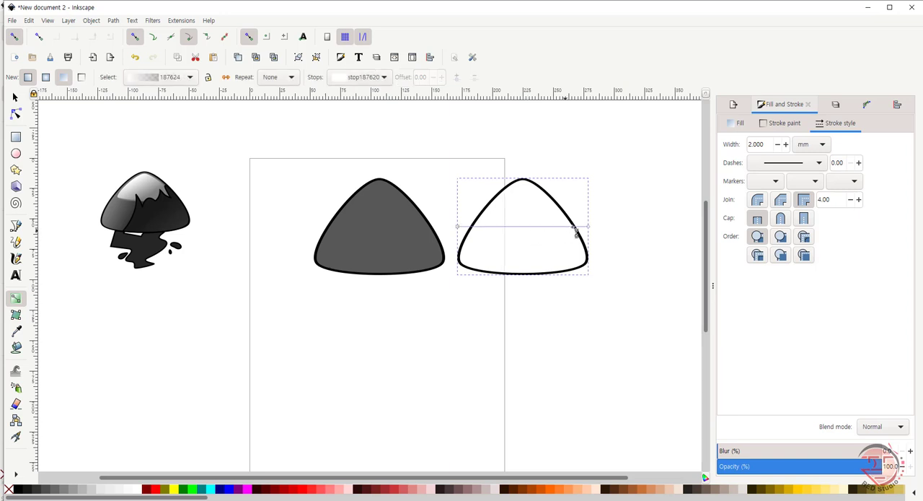
{"action": "left_click_drag", "start_coordinate": [551, 254], "coordinate": [501, 196]}
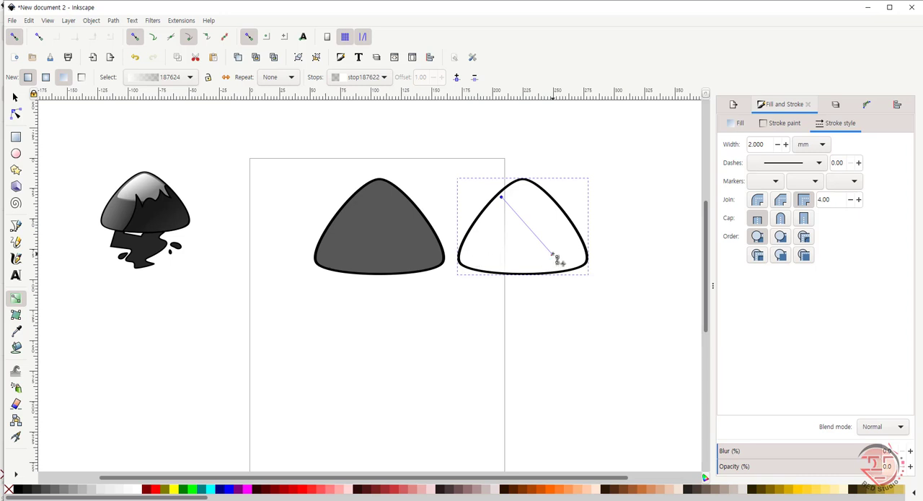
{"action": "key", "text": "ctrl+z"}
{"action": "left_click_drag", "start_coordinate": [555, 259], "coordinate": [510, 202]}
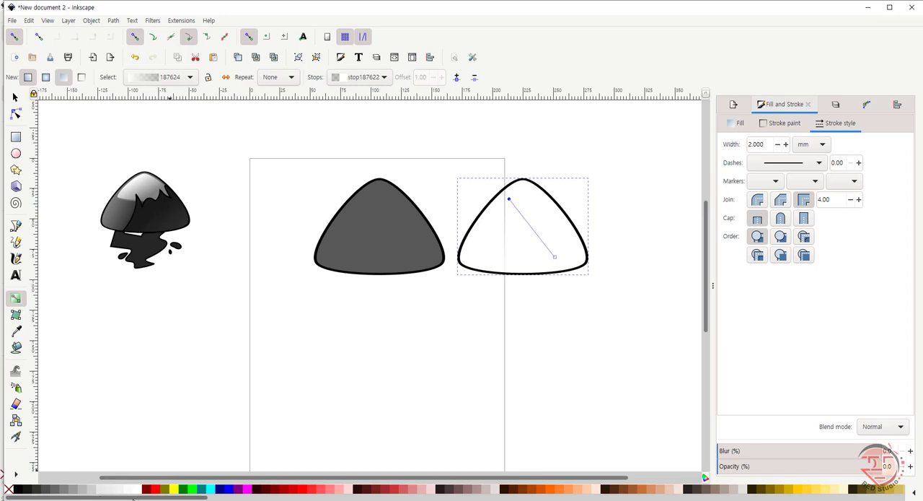
{"action": "left_click", "coordinate": [136, 491]}
{"action": "left_click", "coordinate": [555, 257]}
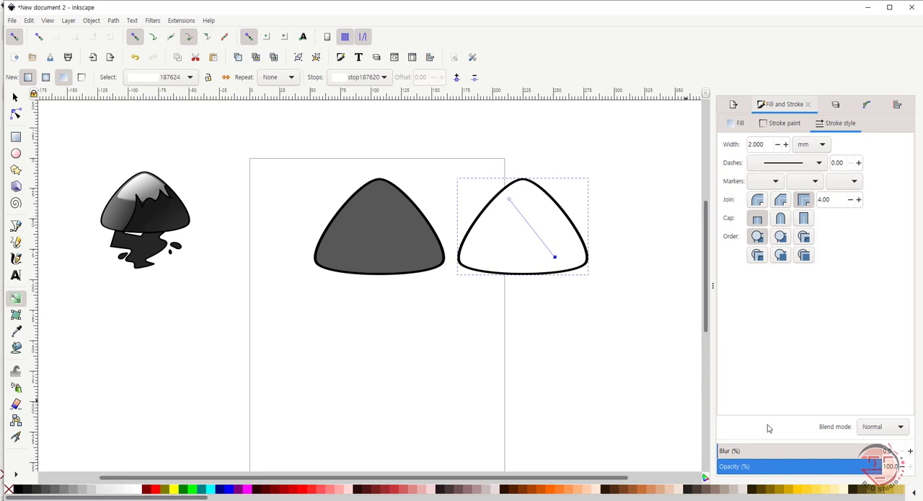
{"action": "left_click", "coordinate": [741, 123]}
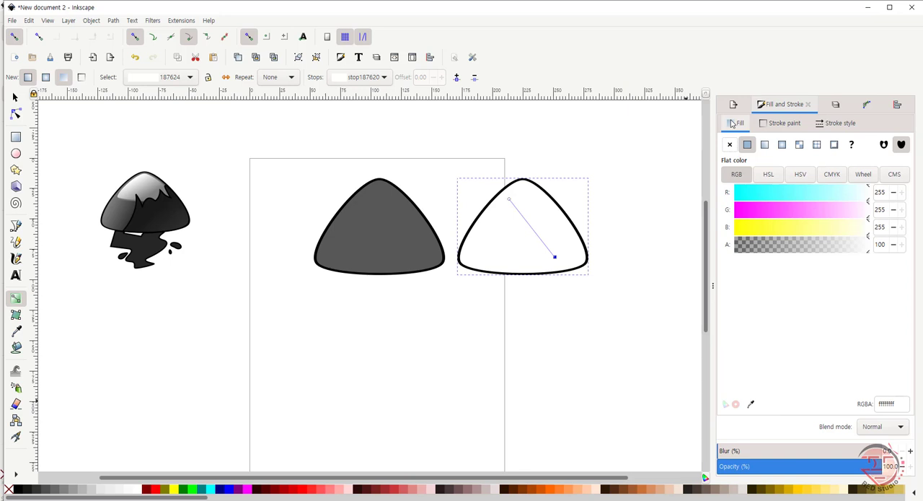
{"action": "left_click", "coordinate": [752, 405]}
{"action": "left_click", "coordinate": [393, 258]}
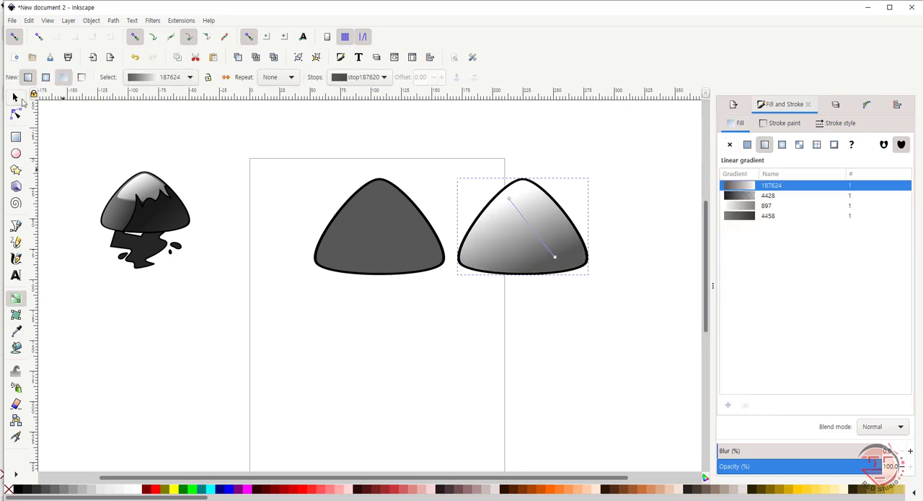
Step: Remove the stroke from the gradient-filled triangle
{"action": "left_click", "coordinate": [16, 98]}
{"action": "left_click", "coordinate": [538, 242]}
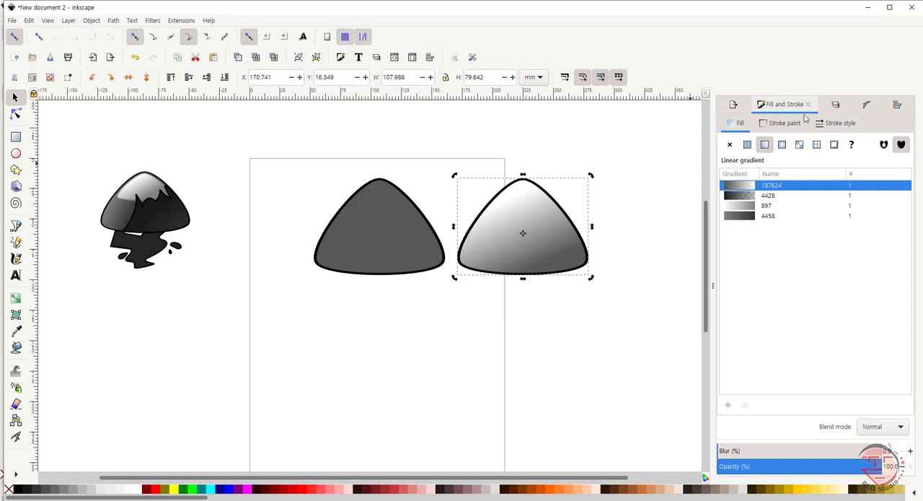
{"action": "left_click", "coordinate": [791, 126]}
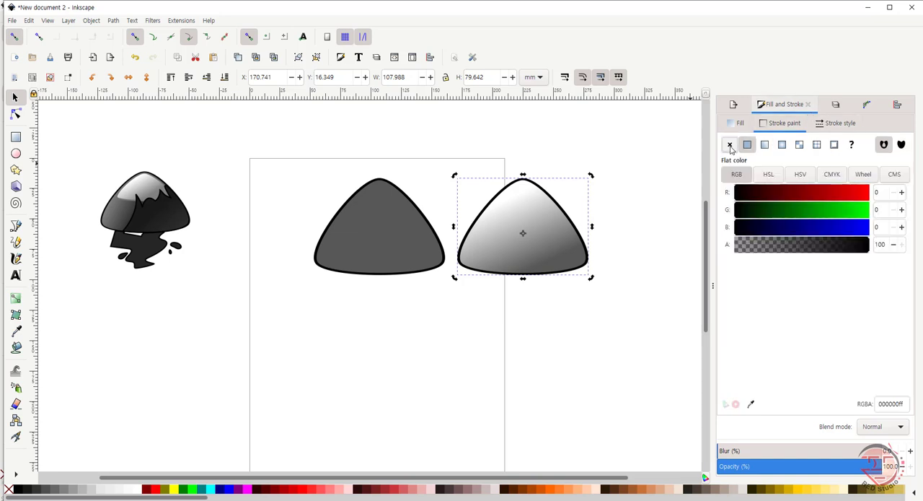
{"action": "left_click", "coordinate": [730, 146]}
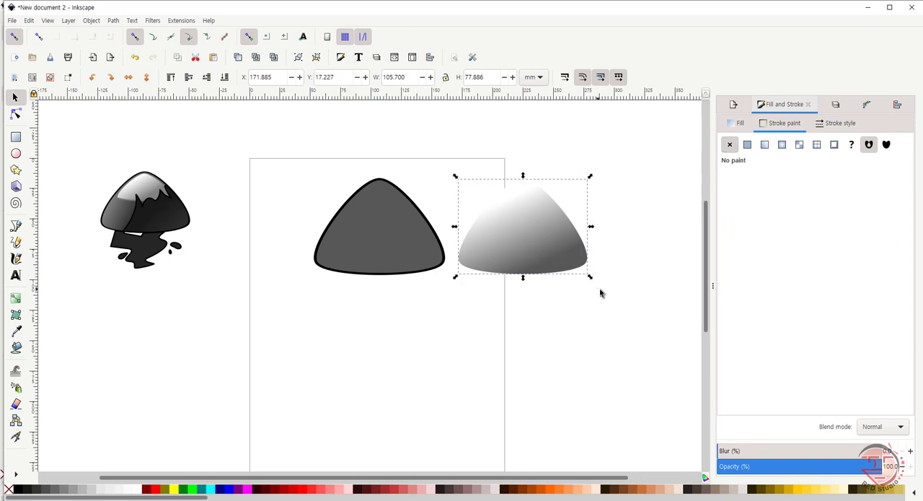
Step: Shrink the gradient triangle to about 65 by 37 mm and fit it inside the peak of the outlined triangle as a highlight
{"action": "left_click_drag", "start_coordinate": [590, 278], "coordinate": [559, 254]}
{"action": "left_click_drag", "start_coordinate": [480, 230], "coordinate": [397, 231]}
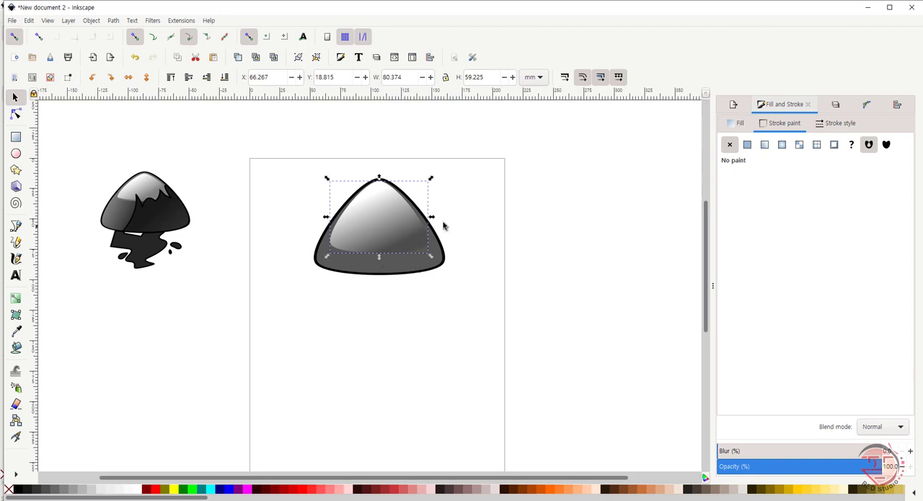
{"action": "left_click_drag", "start_coordinate": [378, 258], "coordinate": [380, 250]}
{"action": "left_click", "coordinate": [394, 231]}
{"action": "left_click_drag", "start_coordinate": [433, 212], "coordinate": [432, 213]}
{"action": "left_click_drag", "start_coordinate": [380, 250], "coordinate": [382, 231]}
{"action": "left_click_drag", "start_coordinate": [428, 203], "coordinate": [424, 207]}
{"action": "left_click", "coordinate": [471, 231]}
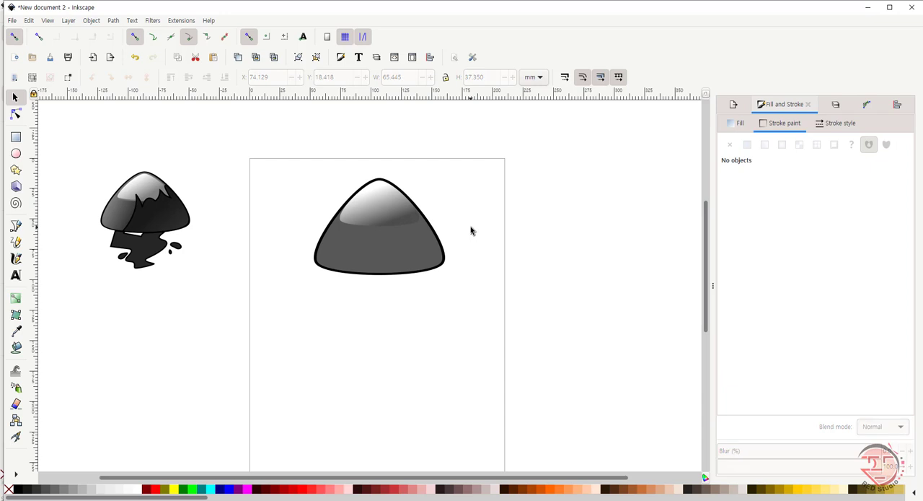
Step: Readjust the highlight's gradient so white starts slightly lower at the peak and grey ends near the highlight's lower edge
{"action": "key", "text": "g"}
{"action": "left_click", "coordinate": [402, 220]}
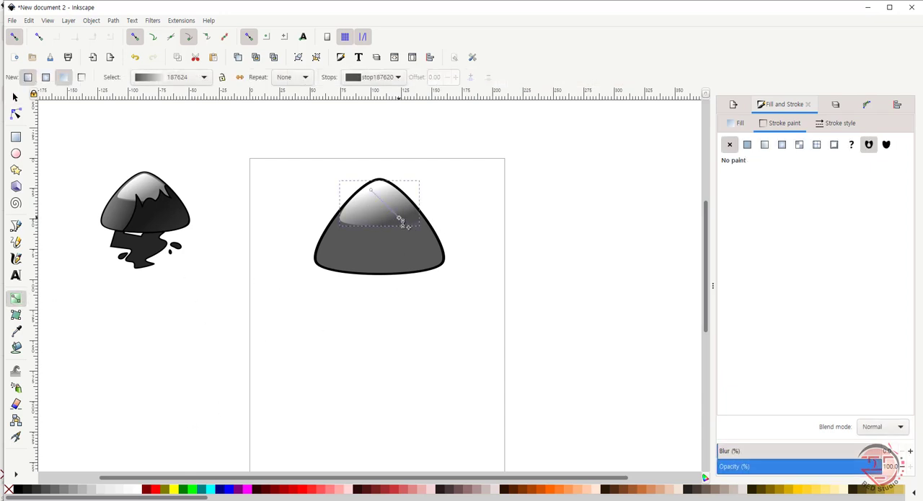
{"action": "left_click_drag", "start_coordinate": [400, 220], "coordinate": [410, 232]}
{"action": "left_click_drag", "start_coordinate": [371, 189], "coordinate": [378, 194]}
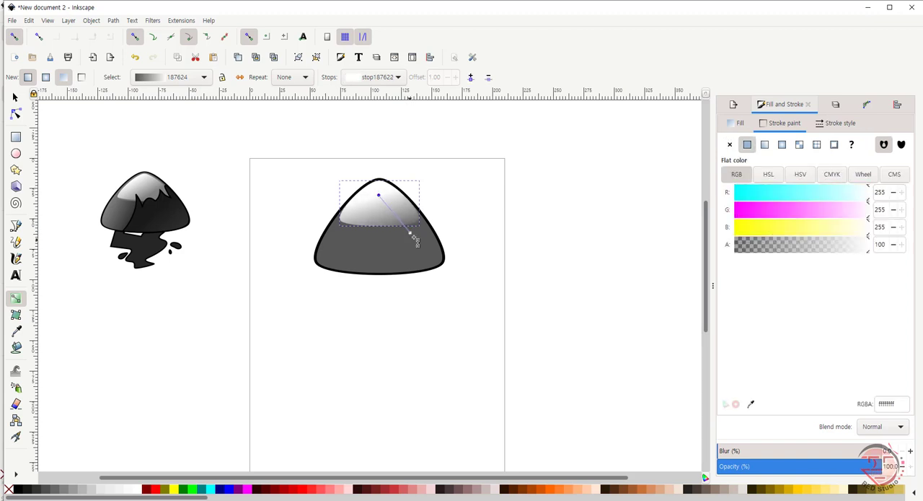
{"action": "left_click", "coordinate": [405, 228]}
{"action": "mouse_move", "coordinate": [398, 223]}
{"action": "left_mouse_down"}
{"action": "mouse_move", "coordinate": [415, 212]}
{"action": "mouse_move", "coordinate": [397, 228]}
{"action": "left_mouse_up"}
{"action": "key", "text": "ctrl+z"}
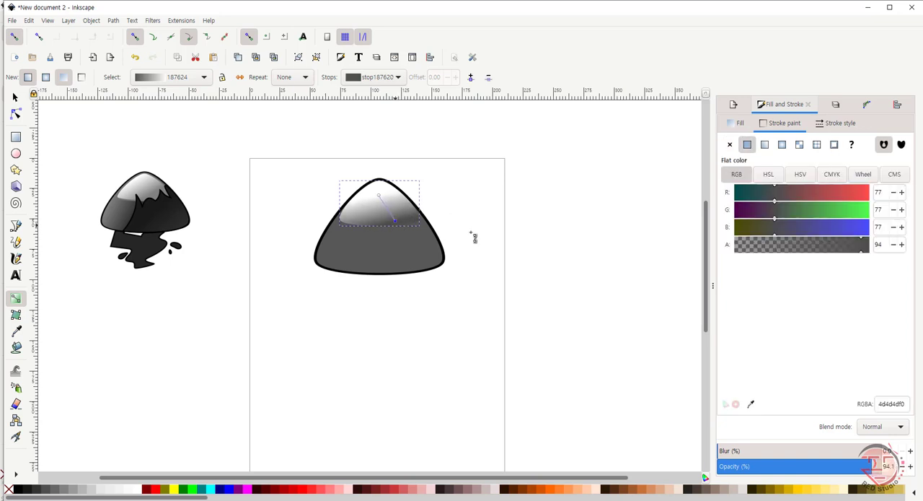
{"action": "key", "text": "s"}
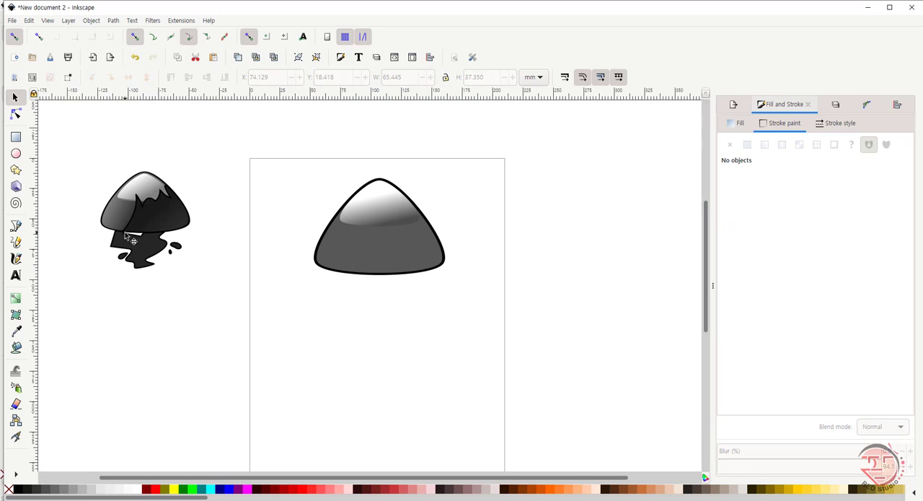
{"action": "key", "text": "b"}
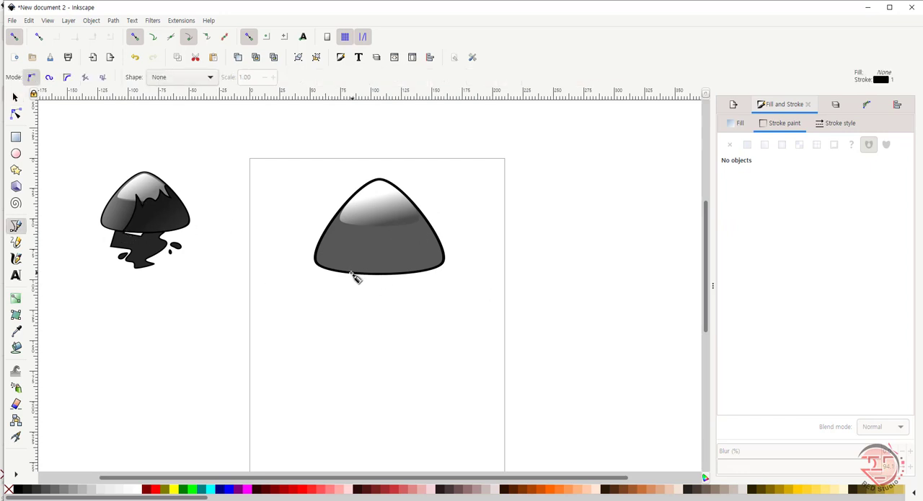
{"action": "key", "text": "z"}
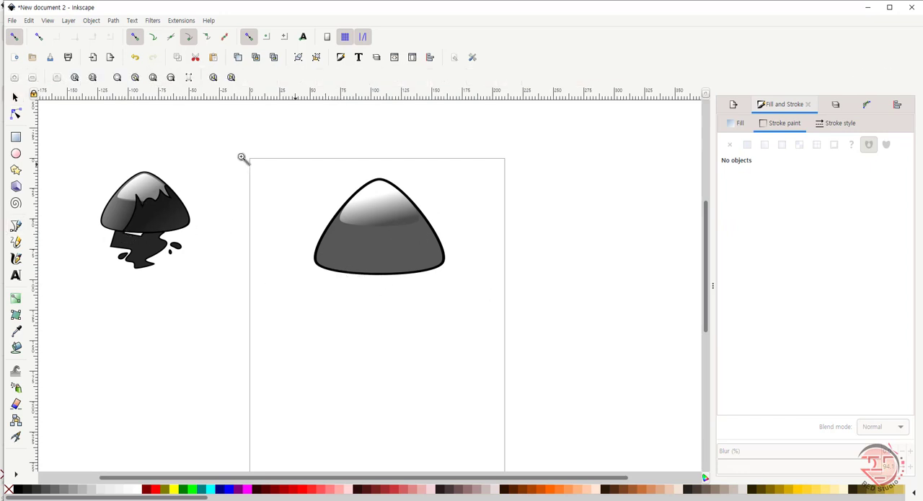
{"action": "left_click", "coordinate": [15, 97]}
{"action": "left_click", "coordinate": [394, 265]}
{"action": "key", "text": "z"}
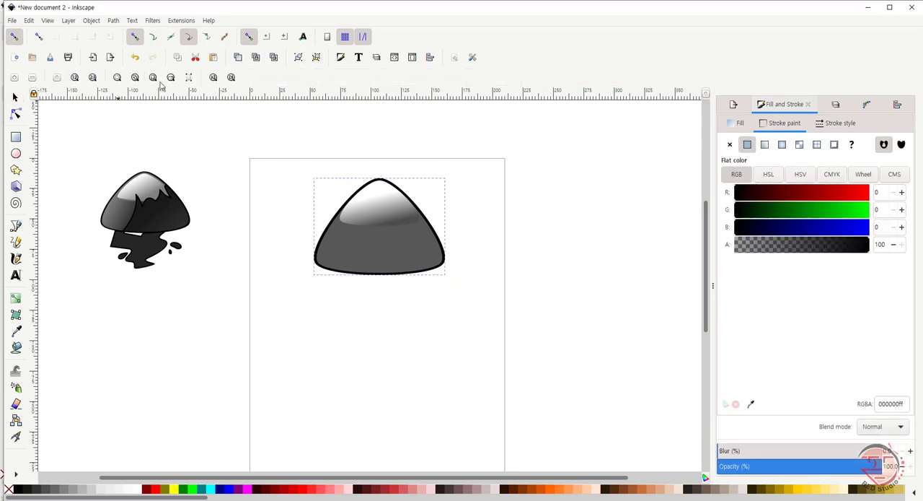
{"action": "left_click", "coordinate": [117, 77]}
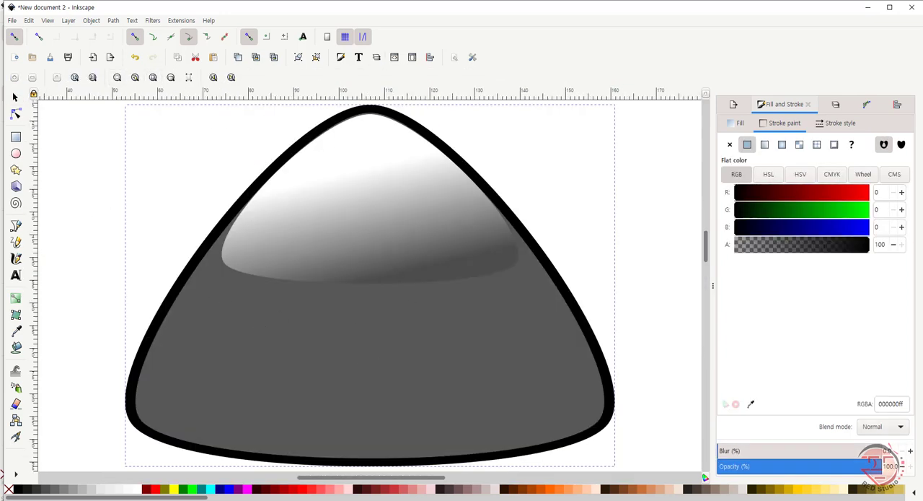
{"action": "key", "text": "b"}
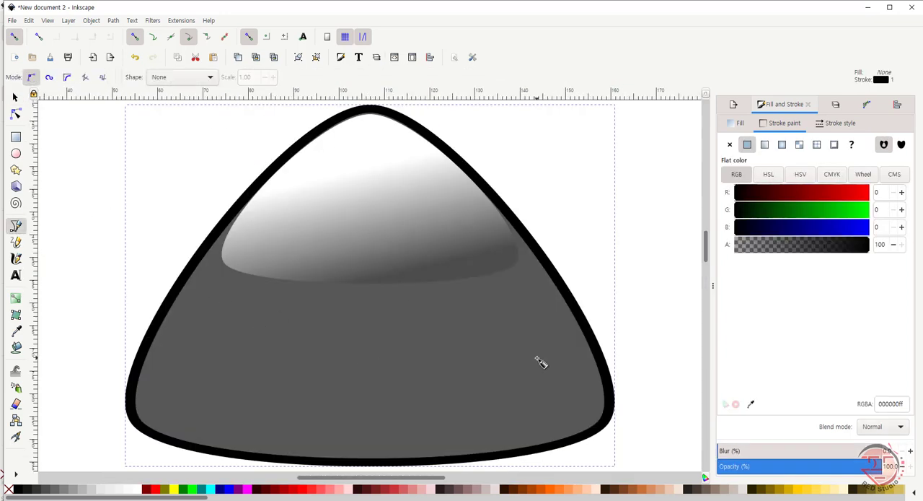
{"action": "left_click", "coordinate": [236, 448]}
{"action": "left_click_drag", "start_coordinate": [320, 259], "coordinate": [313, 219]}
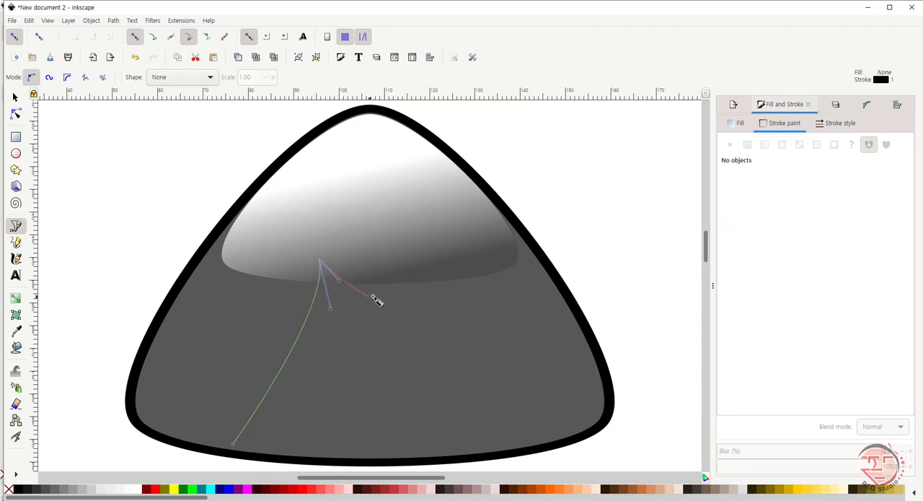
{"action": "mouse_move", "coordinate": [375, 272]}
{"action": "left_mouse_down"}
{"action": "mouse_move", "coordinate": [371, 243]}
{"action": "mouse_move", "coordinate": [365, 269]}
{"action": "left_mouse_up"}
{"action": "key", "text": "5"}
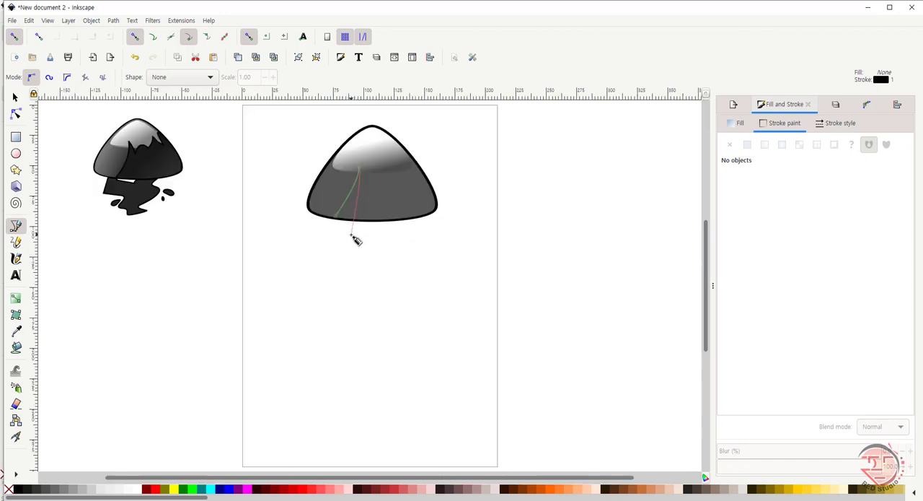
{"action": "key", "text": "Return"}
{"action": "key", "text": "Delete"}
Step: Abandon the unfinished path and start a new Bezier path from the mountain's base, curving up to the highlight and down into the first notch
{"action": "left_click", "coordinate": [14, 96]}
{"action": "left_click_drag", "start_coordinate": [68, 118], "coordinate": [485, 262]}
{"action": "key", "text": "z"}
{"action": "left_click", "coordinate": [119, 80]}
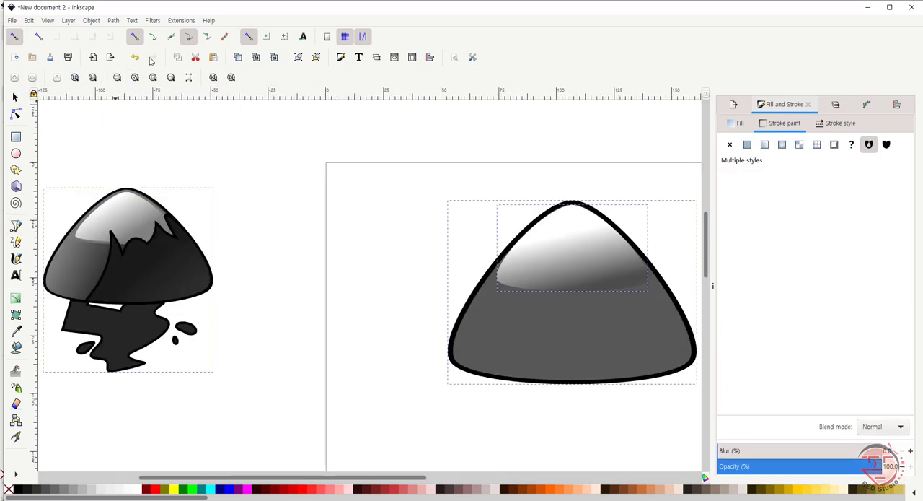
{"action": "key", "text": "s"}
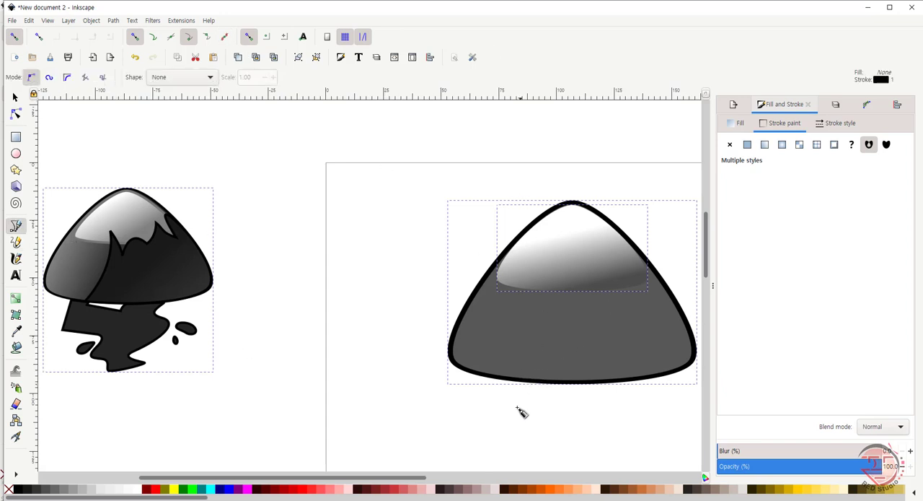
{"action": "left_click", "coordinate": [502, 428]}
{"action": "left_click", "coordinate": [15, 225]}
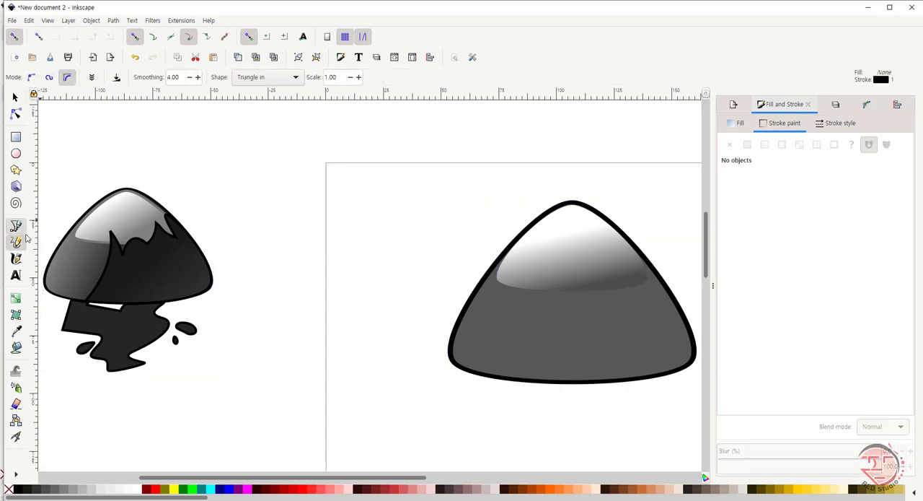
{"action": "left_click", "coordinate": [524, 380]}
{"action": "left_click_drag", "start_coordinate": [561, 280], "coordinate": [579, 306]}
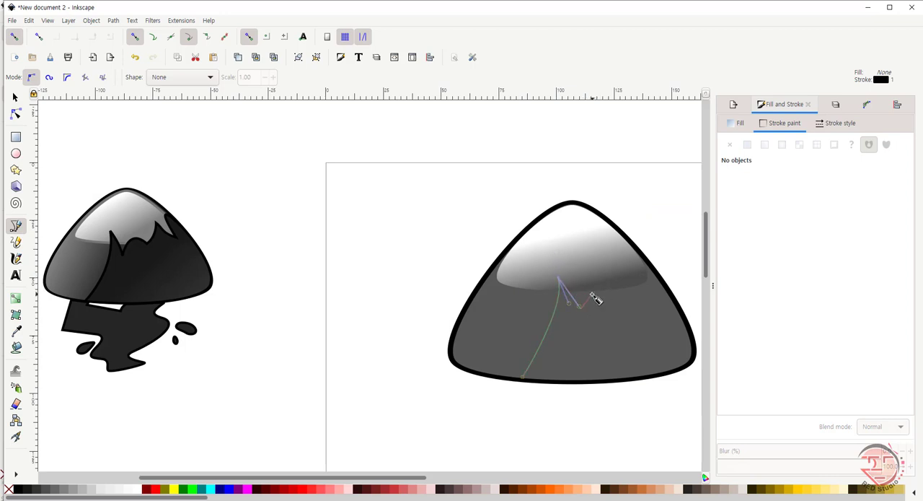
Step: Continue the jagged path with a rounded bump, a second pointed spike and a deep notch on the mountain's right side
{"action": "left_click_drag", "start_coordinate": [606, 289], "coordinate": [622, 264]}
{"action": "mouse_move", "coordinate": [613, 258]}
{"action": "left_mouse_down"}
{"action": "mouse_move", "coordinate": [639, 281]}
{"action": "mouse_move", "coordinate": [620, 244]}
{"action": "mouse_move", "coordinate": [626, 249]}
{"action": "left_mouse_up"}
{"action": "key", "text": "BackSpace"}
{"action": "left_click_drag", "start_coordinate": [604, 291], "coordinate": [615, 268]}
{"action": "left_click_drag", "start_coordinate": [604, 283], "coordinate": [638, 306]}
{"action": "left_click_drag", "start_coordinate": [606, 259], "coordinate": [644, 310]}
{"action": "left_click_drag", "start_coordinate": [623, 246], "coordinate": [636, 291]}
{"action": "left_click", "coordinate": [639, 290]}
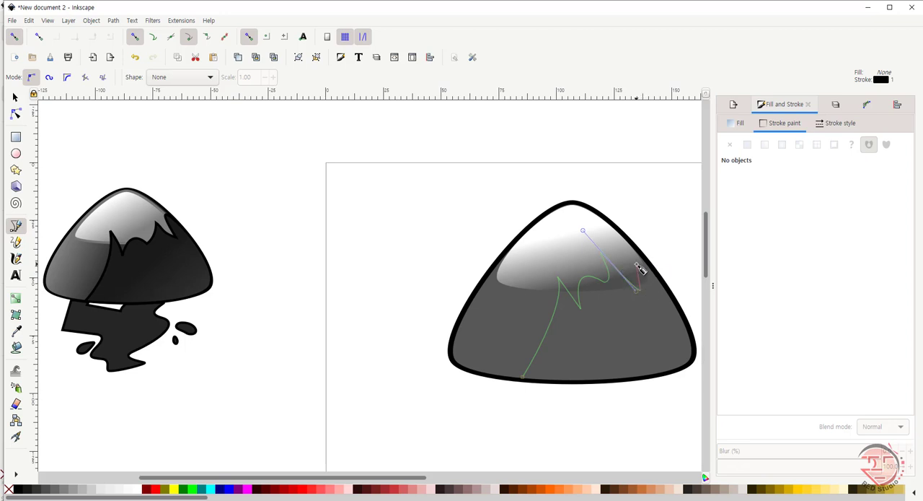
Step: Run the path up to the mountain's right outline, down around the lower-right corner, and close it along the base
{"action": "left_click", "coordinate": [617, 238]}
{"action": "left_click_drag", "start_coordinate": [695, 326], "coordinate": [617, 383]}
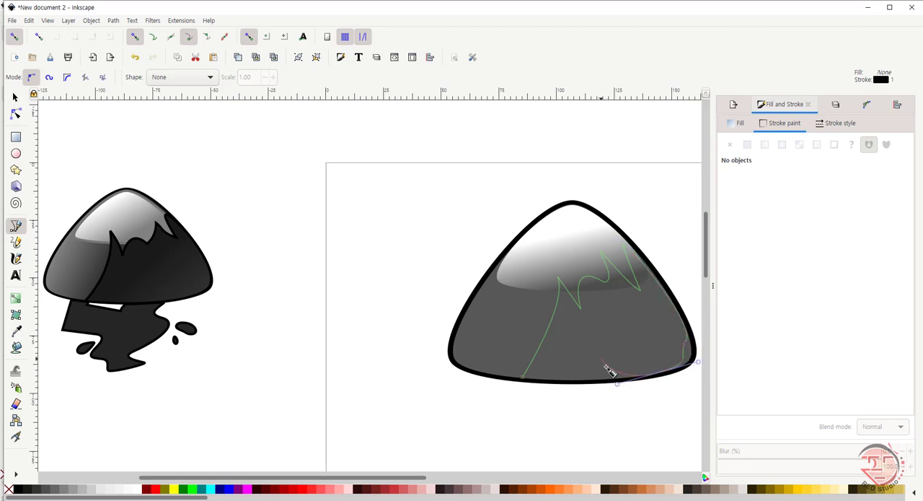
{"action": "left_click", "coordinate": [522, 377]}
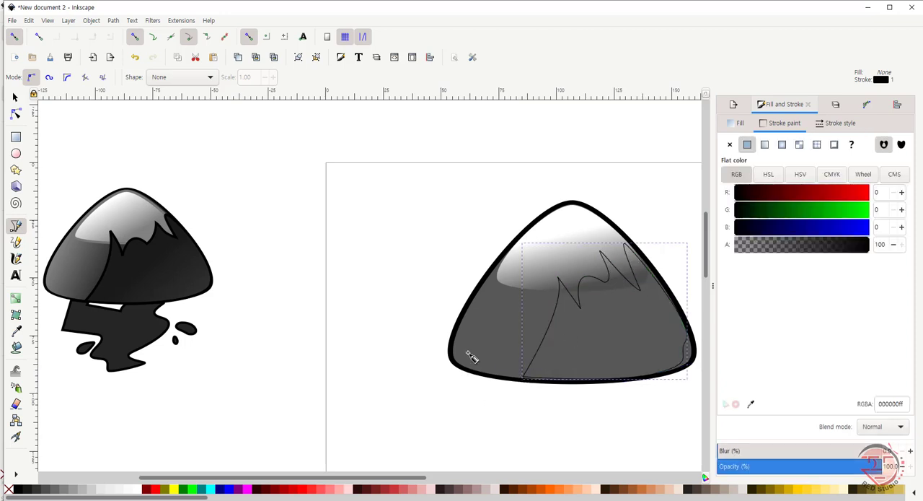
Step: Adjust the jagged path's rightmost notch and move its upper-right corner onto the mountain's outline
{"action": "left_click", "coordinate": [20, 114]}
{"action": "left_click", "coordinate": [640, 290]}
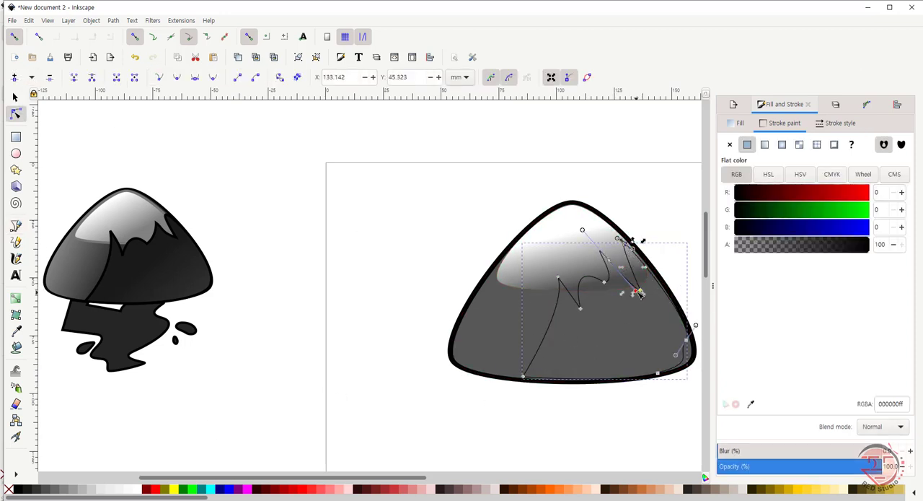
{"action": "left_click_drag", "start_coordinate": [624, 283], "coordinate": [639, 286]}
{"action": "left_click_drag", "start_coordinate": [625, 240], "coordinate": [631, 245]}
Step: Reshape the jagged path's lower-right curve and nudge its bottom-left node to follow the mountain's outline
{"action": "left_click_drag", "start_coordinate": [677, 355], "coordinate": [691, 361]}
{"action": "left_click", "coordinate": [694, 362]}
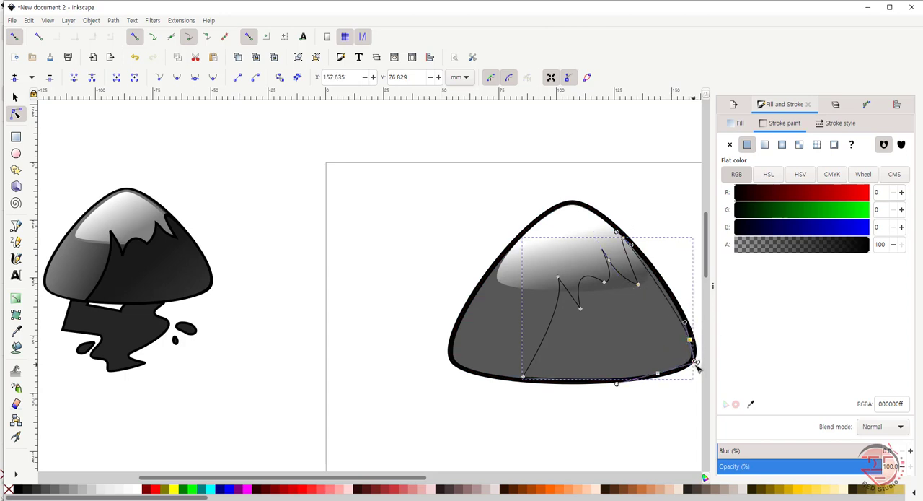
{"action": "left_click_drag", "start_coordinate": [696, 363], "coordinate": [691, 364]}
{"action": "left_click_drag", "start_coordinate": [689, 322], "coordinate": [689, 314]}
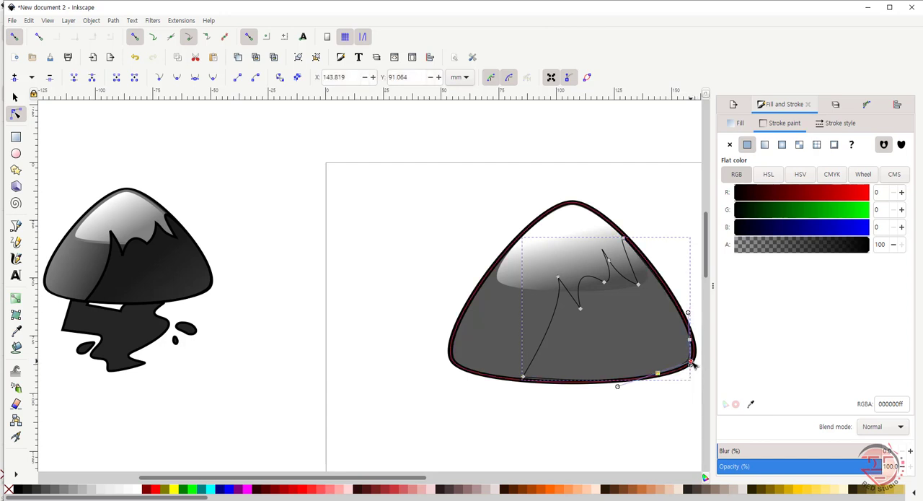
{"action": "left_click", "coordinate": [651, 408]}
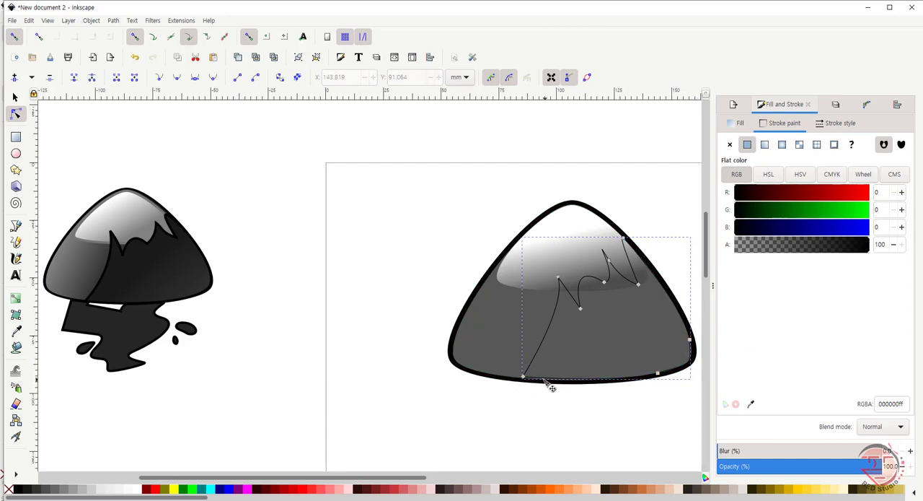
{"action": "left_click_drag", "start_coordinate": [523, 376], "coordinate": [522, 377]}
{"action": "left_click", "coordinate": [522, 395]}
Step: Fill the jagged shape with a diagonal linear gradient from #333333 at the lower right to #1a1a1a near the notches
{"action": "key", "text": "s"}
{"action": "left_click", "coordinate": [34, 492]}
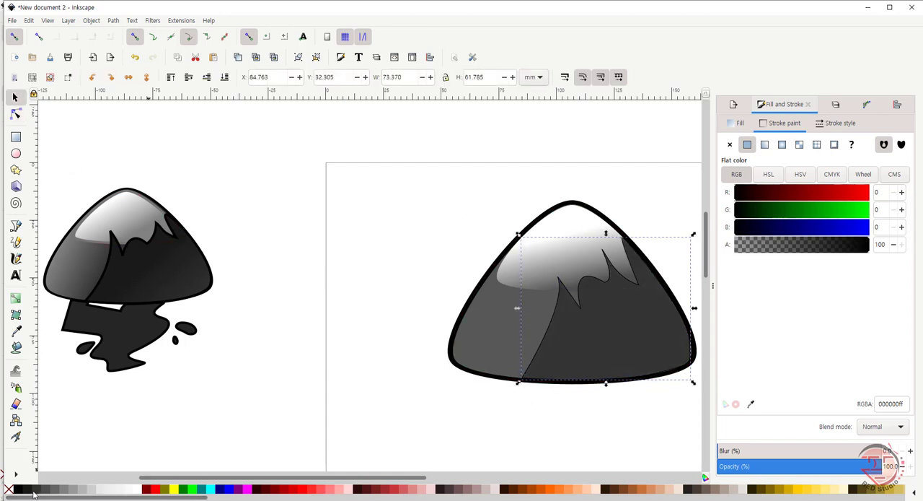
{"action": "key", "text": "g"}
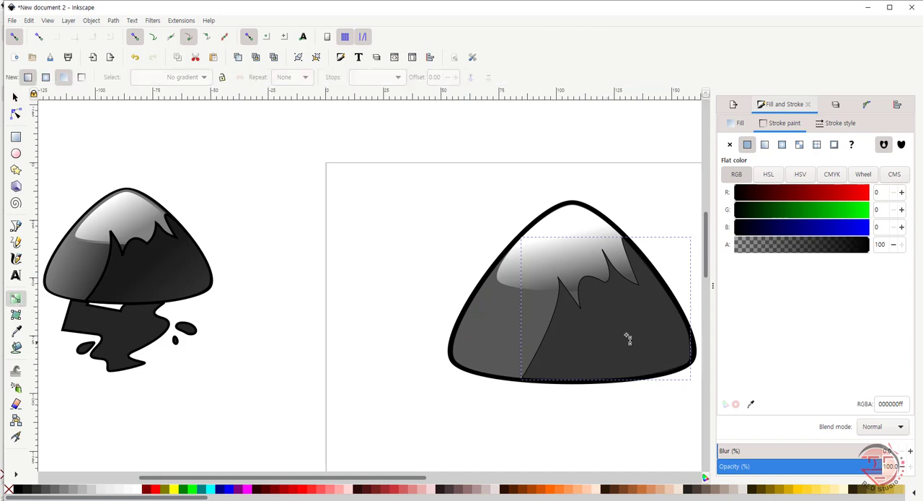
{"action": "left_click_drag", "start_coordinate": [668, 351], "coordinate": [599, 296]}
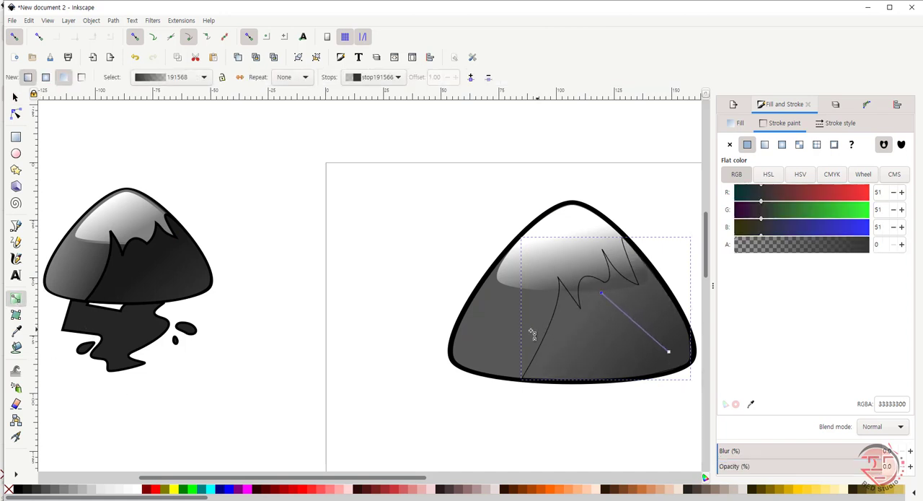
{"action": "left_click", "coordinate": [28, 493]}
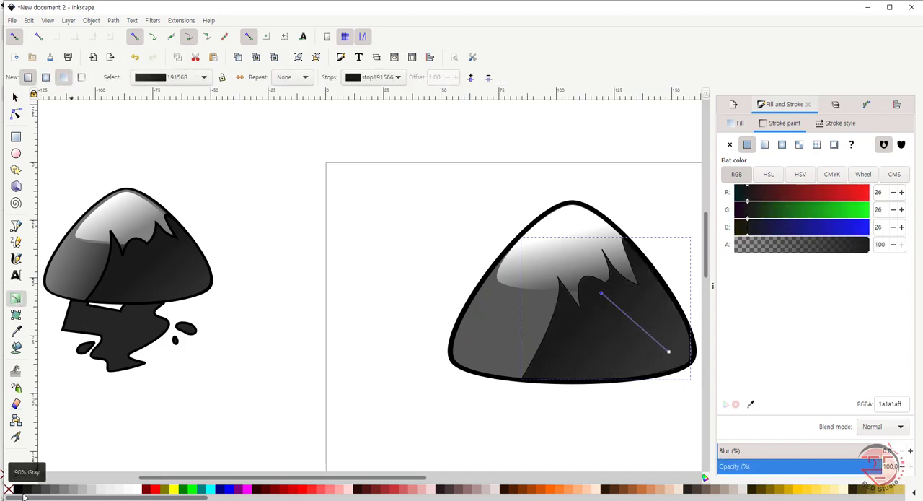
Step: Remove the stroke from the gradient-filled jagged shape
{"action": "left_click", "coordinate": [15, 96]}
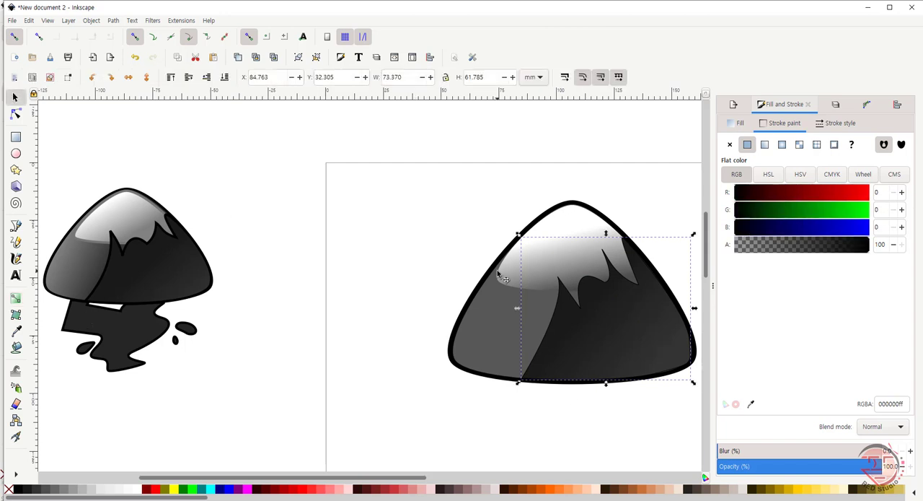
{"action": "left_click", "coordinate": [729, 146]}
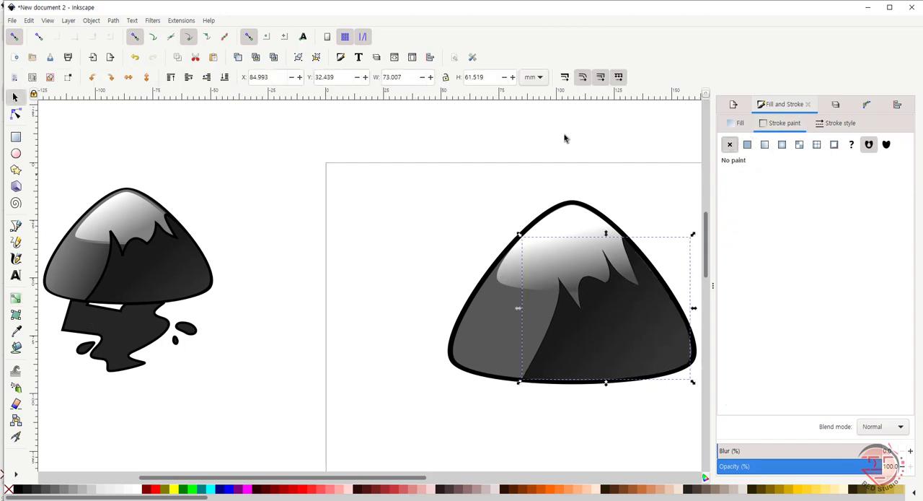
{"action": "left_click", "coordinate": [416, 396]}
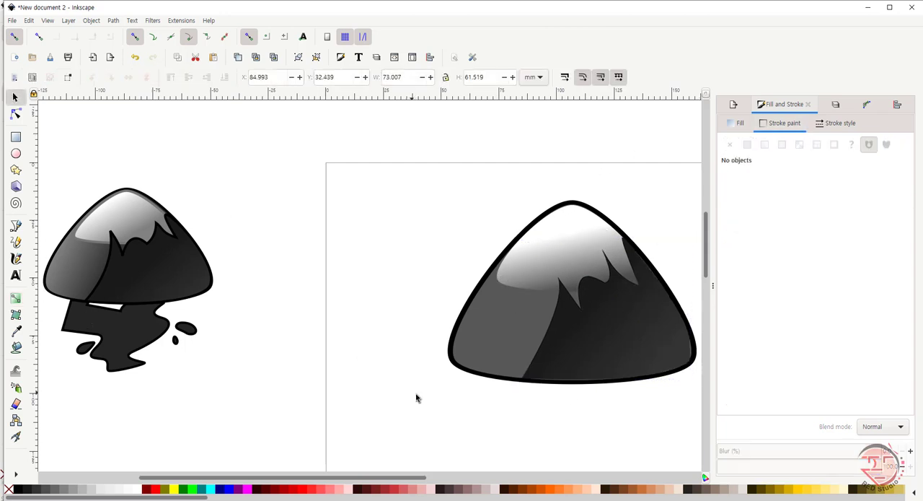
Step: Reshape the jagged shape's right edge and lower-right corner to close the grey gaps along the black outline
{"action": "left_click", "coordinate": [627, 331]}
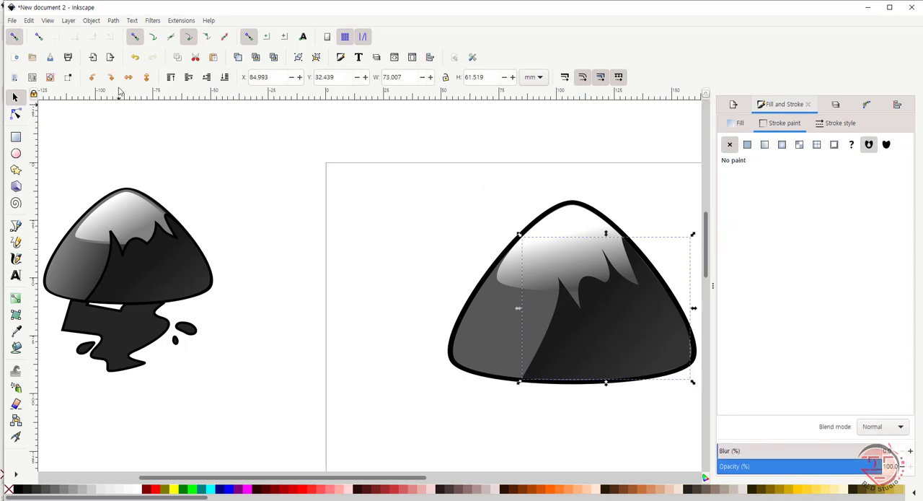
{"action": "key", "text": "z"}
{"action": "left_click", "coordinate": [118, 79]}
{"action": "key", "text": "n"}
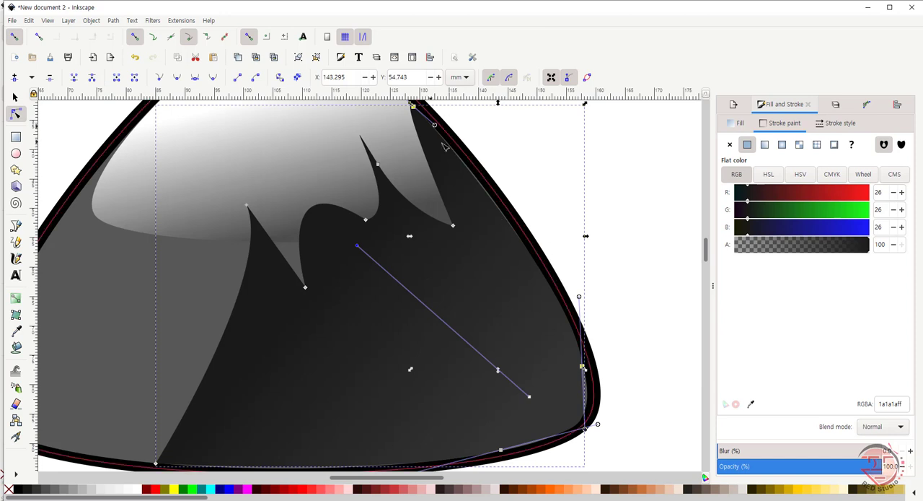
{"action": "left_click_drag", "start_coordinate": [435, 126], "coordinate": [454, 141]}
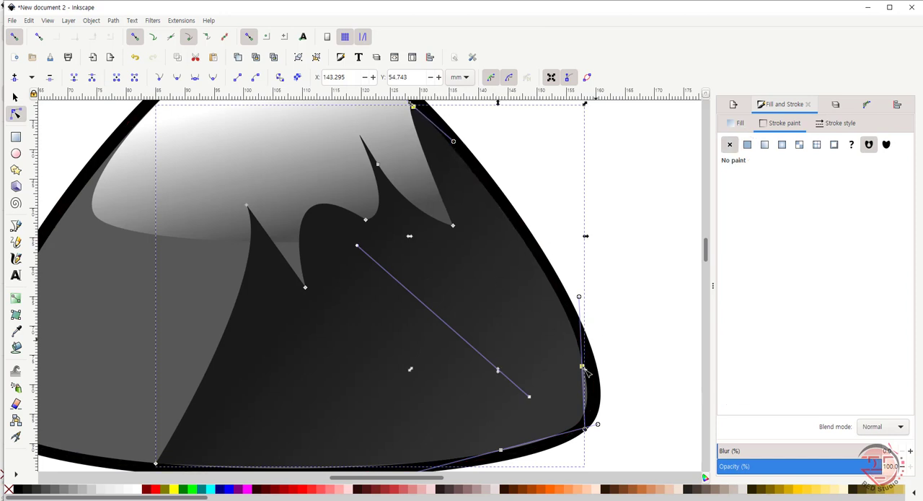
{"action": "mouse_move", "coordinate": [598, 426]}
{"action": "left_mouse_down"}
{"action": "mouse_move", "coordinate": [570, 434]}
{"action": "mouse_move", "coordinate": [595, 431]}
{"action": "left_mouse_up"}
{"action": "left_click_drag", "start_coordinate": [582, 367], "coordinate": [589, 371]}
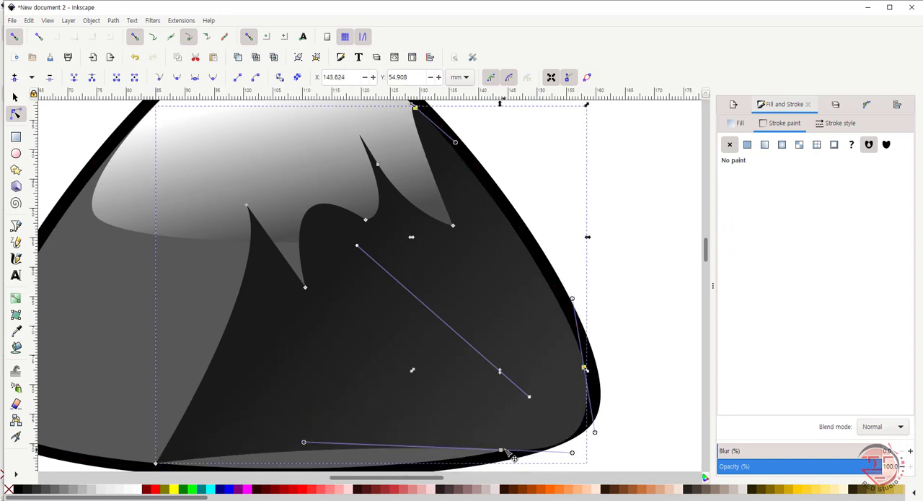
Step: Undo the last change to the bottom edge and shift its right-hand node slightly down onto the outline
{"action": "key", "text": "ctrl+z"}
{"action": "left_click_drag", "start_coordinate": [503, 453], "coordinate": [505, 456]}
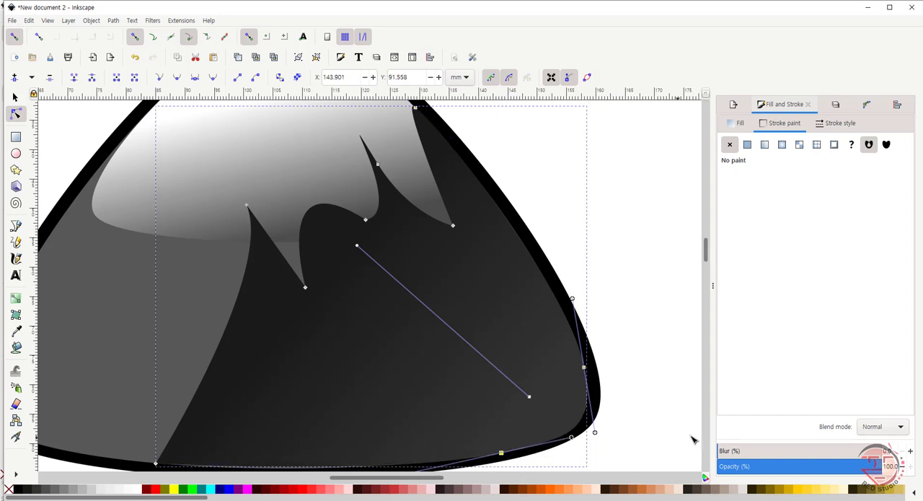
{"action": "scroll", "coordinate": [455, 349], "scroll_direction": "down", "scroll_amount": 2}
{"action": "left_click_drag", "start_coordinate": [397, 415], "coordinate": [338, 419]}
{"action": "left_click", "coordinate": [480, 454]}
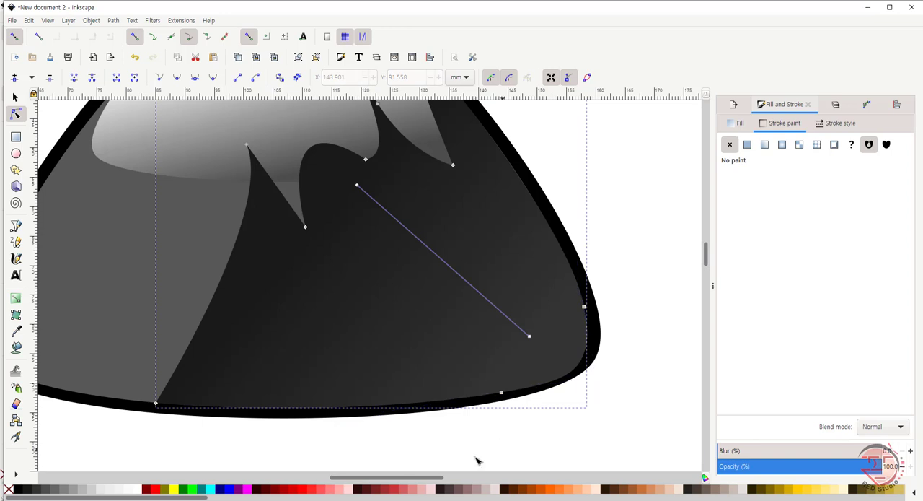
{"action": "key", "text": "z"}
{"action": "left_click", "coordinate": [135, 77]}
{"action": "key", "text": "s"}
{"action": "left_click", "coordinate": [398, 280]}
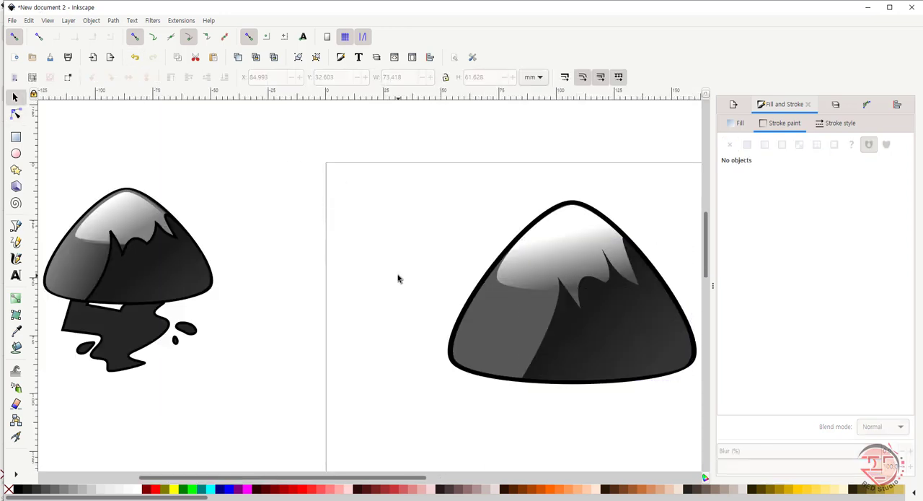
Step: Move the jagged shape's bottom-edge node further left along the base and extend the lower-right corner's curve to the outline
{"action": "left_click", "coordinate": [684, 369]}
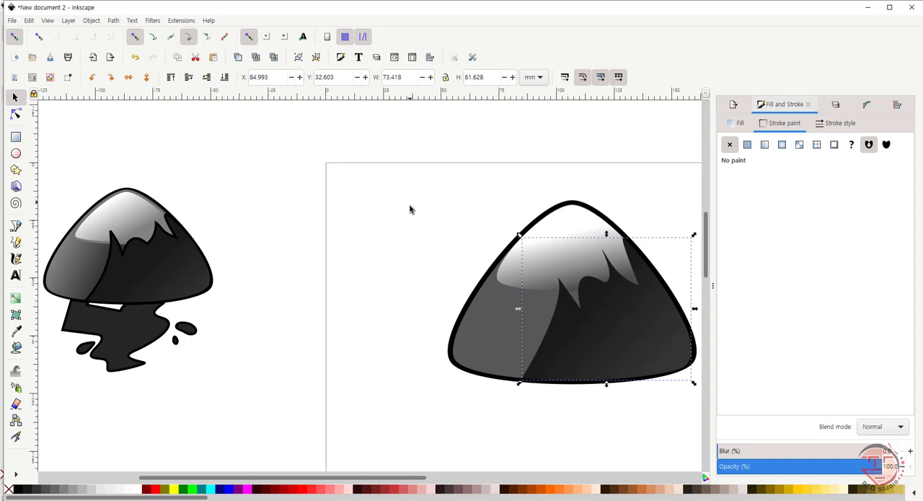
{"action": "left_click", "coordinate": [16, 114]}
{"action": "left_click", "coordinate": [658, 375]}
{"action": "left_click_drag", "start_coordinate": [687, 368], "coordinate": [705, 364]}
{"action": "left_click", "coordinate": [694, 338]}
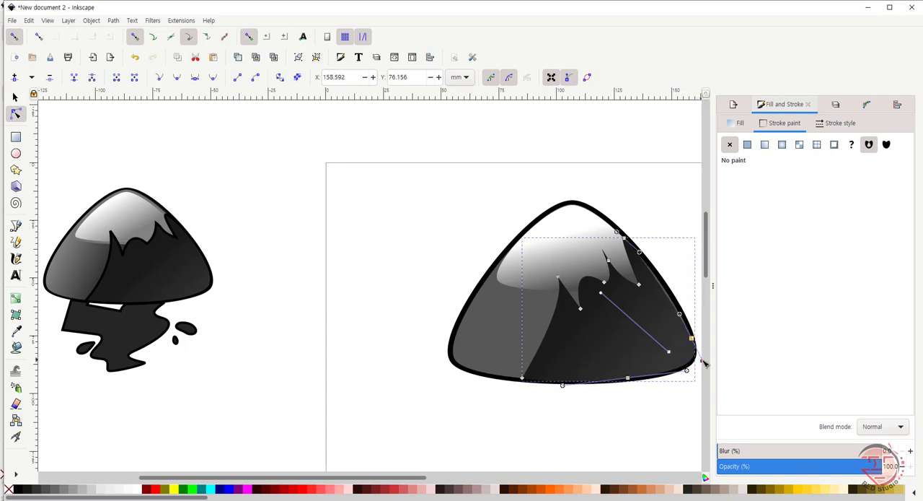
{"action": "left_click", "coordinate": [299, 169]}
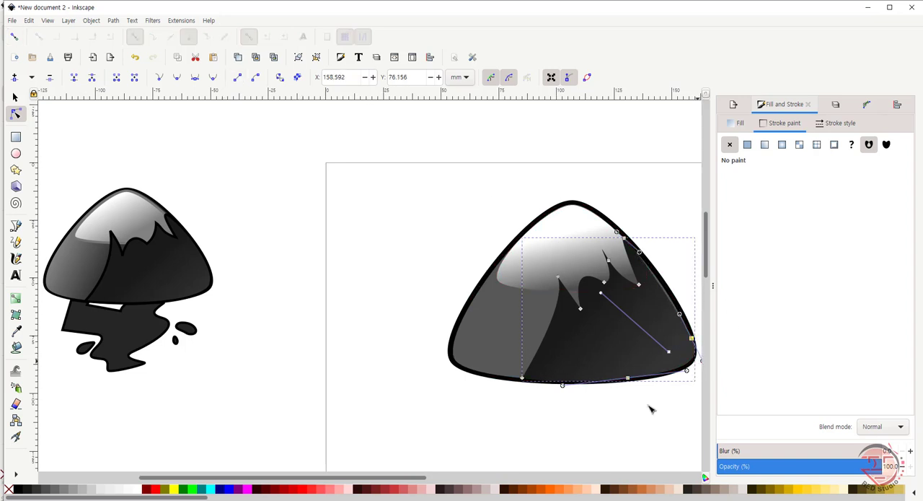
Step: Lower the jagged shape's bottom-edge node to about X 131.55, Y 94.07 mm and adjust its handle toward the right corner
{"action": "left_click_drag", "start_coordinate": [346, 479], "coordinate": [361, 479]}
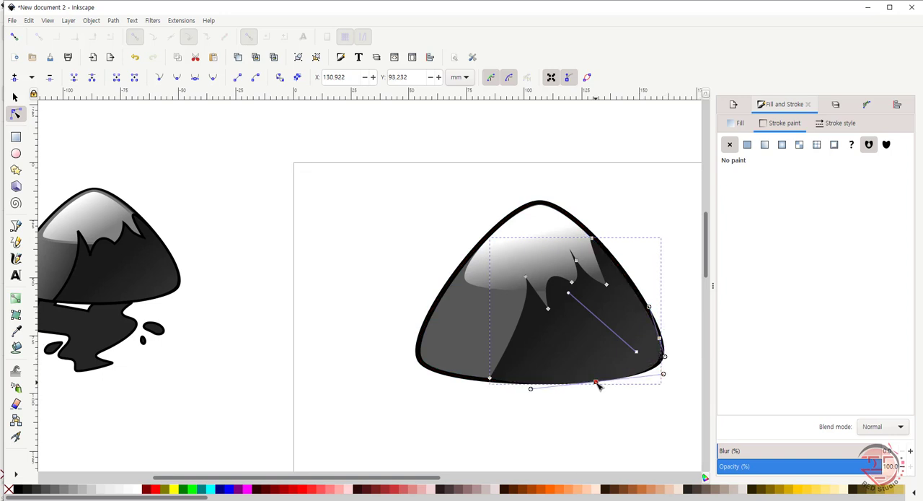
{"action": "left_click", "coordinate": [521, 419]}
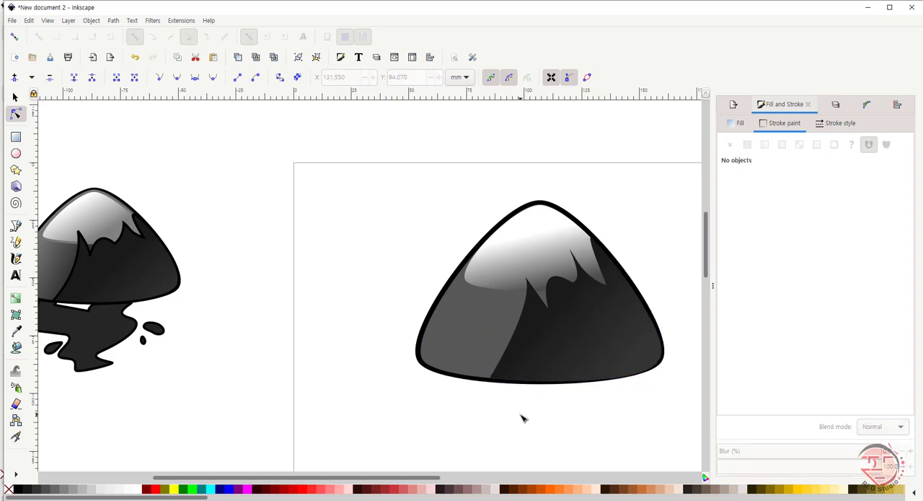
{"action": "left_click", "coordinate": [626, 368]}
{"action": "left_click", "coordinate": [597, 380]}
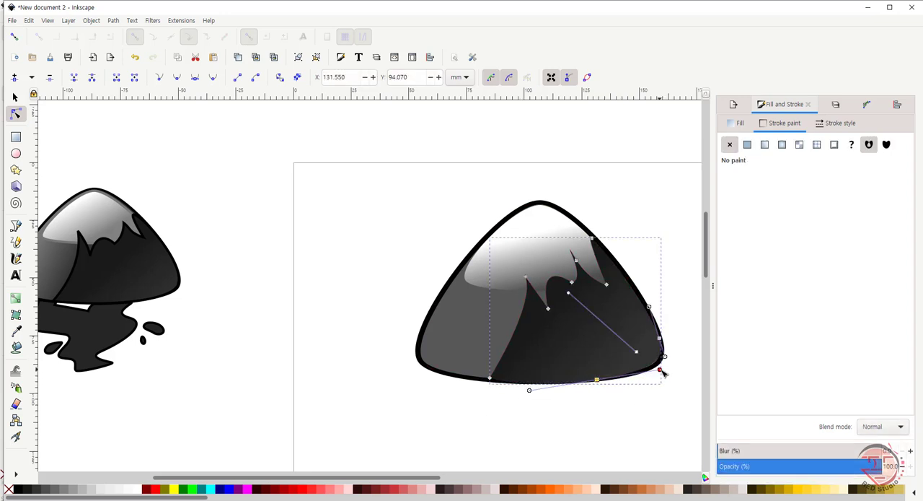
{"action": "left_click_drag", "start_coordinate": [666, 367], "coordinate": [669, 365]}
{"action": "left_click", "coordinate": [638, 396]}
Step: Raise the bottom-edge node to about Y 93.02 mm and refine its right handle so the base follows the black outline
{"action": "left_click", "coordinate": [638, 396]}
{"action": "left_click", "coordinate": [541, 379]}
{"action": "left_click", "coordinate": [490, 378]}
{"action": "left_click", "coordinate": [525, 390]}
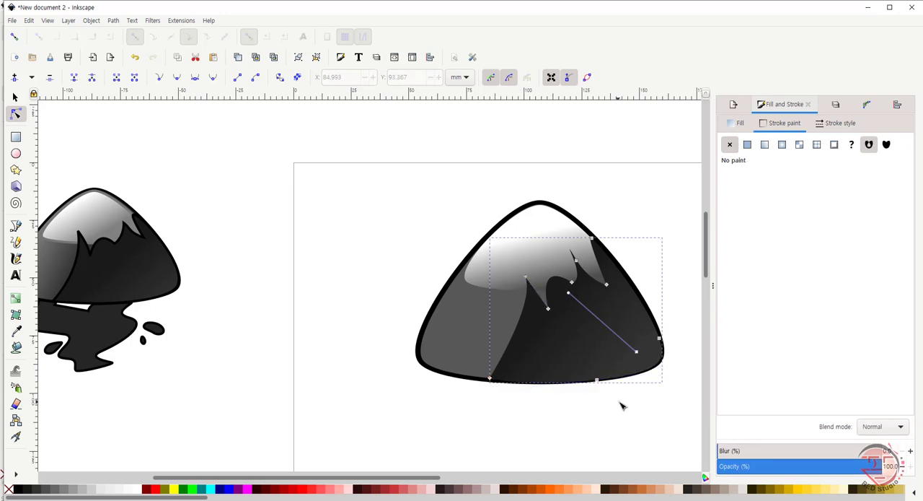
{"action": "left_click", "coordinate": [618, 404]}
{"action": "left_click", "coordinate": [617, 365]}
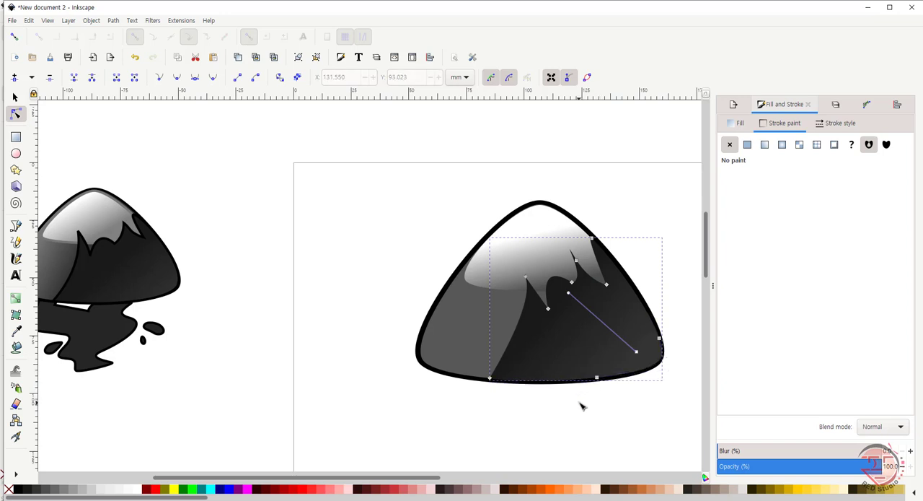
{"action": "left_click", "coordinate": [660, 337]}
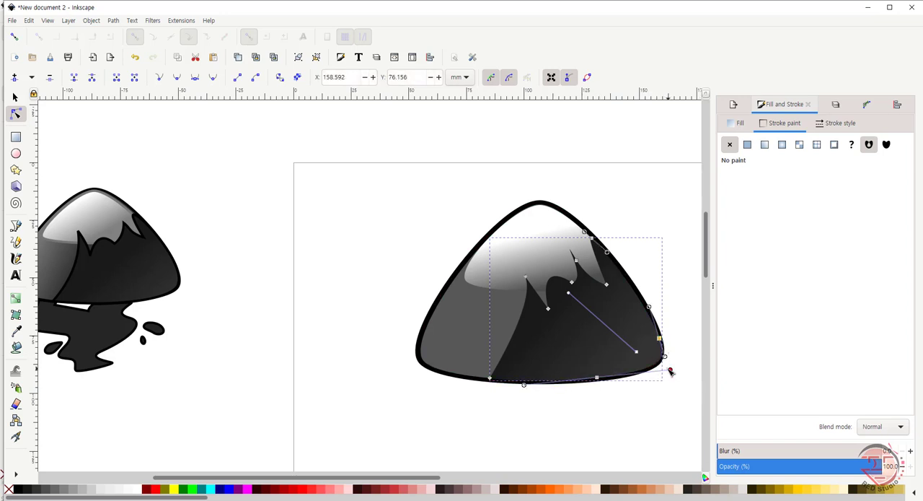
{"action": "left_click", "coordinate": [566, 421]}
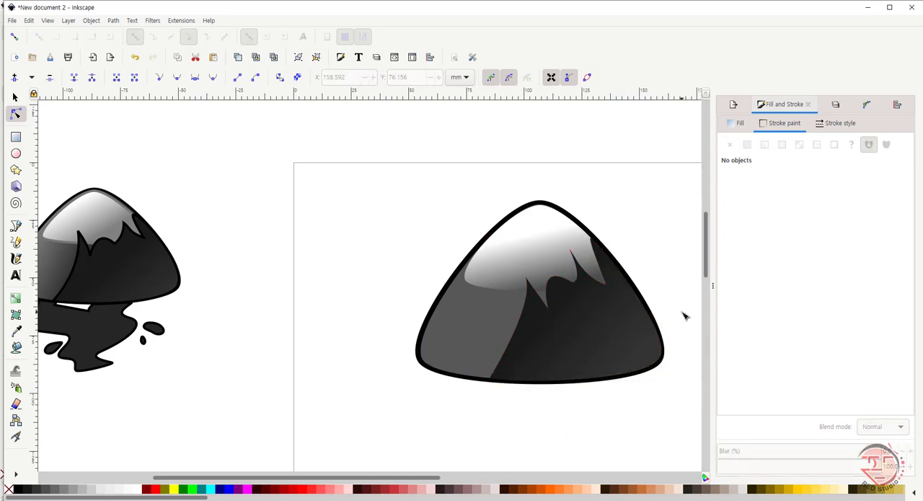
Step: Start the ink-spill path with the Pen tool under the mountain's base: top edge, slanted white notch and the first right-hand curve
{"action": "left_click", "coordinate": [15, 97]}
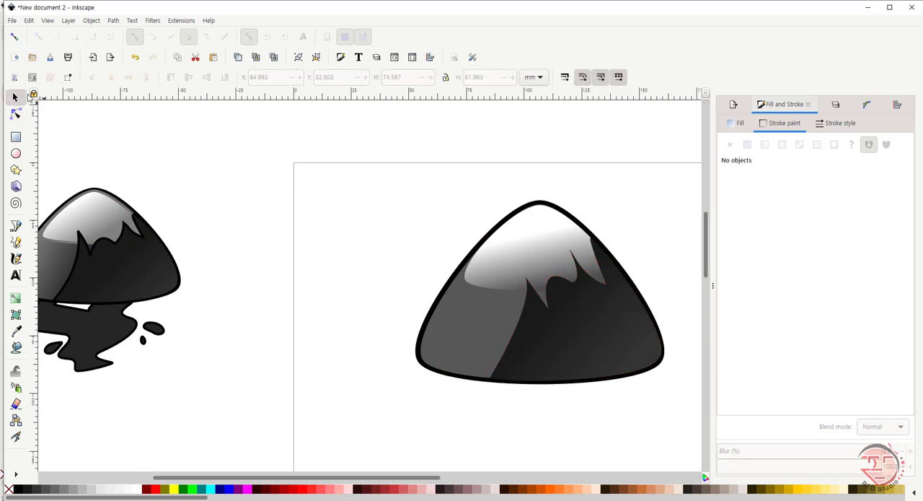
{"action": "key", "text": "z"}
{"action": "left_click", "coordinate": [138, 79]}
{"action": "left_click", "coordinate": [152, 78]}
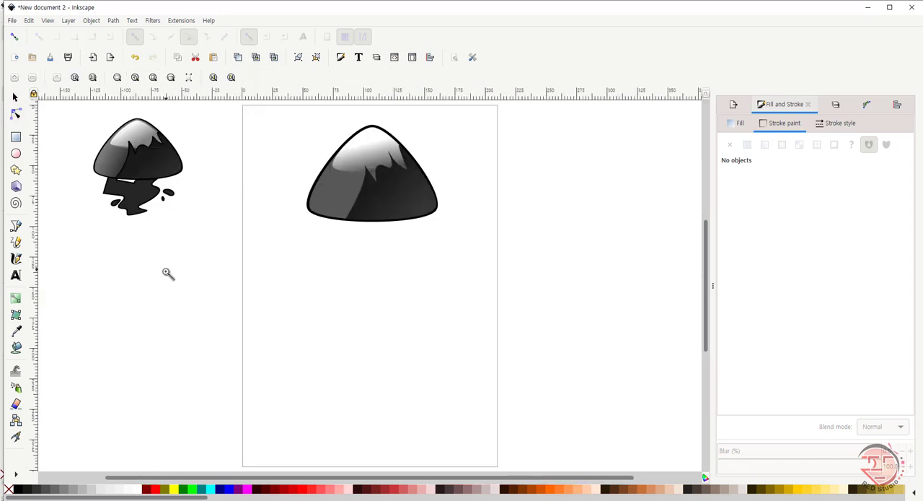
{"action": "key", "text": "s"}
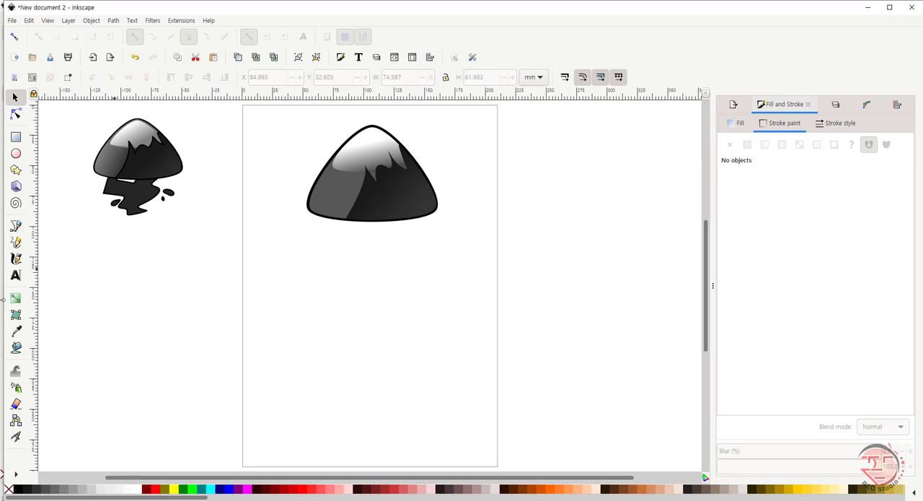
{"action": "left_click", "coordinate": [16, 225]}
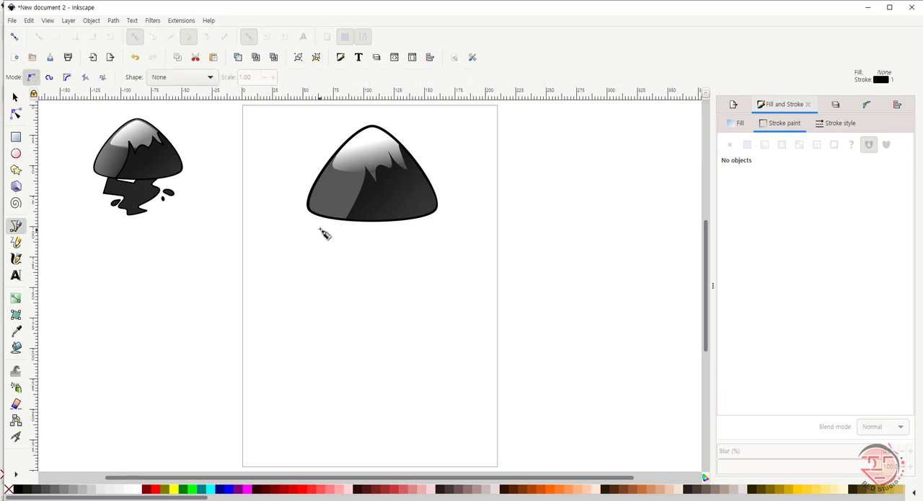
{"action": "key", "text": "z"}
{"action": "left_click", "coordinate": [135, 77]}
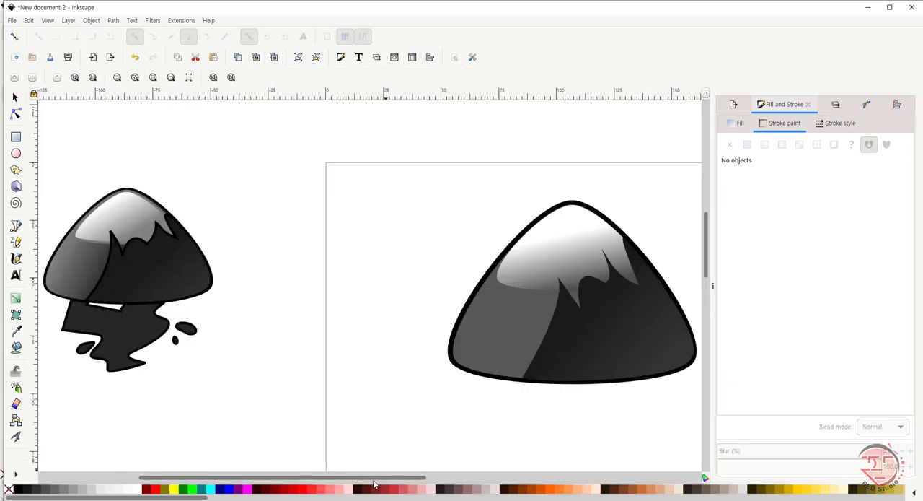
{"action": "scroll", "coordinate": [375, 487], "scroll_direction": "right", "scroll_amount": 1}
{"action": "key", "text": "b"}
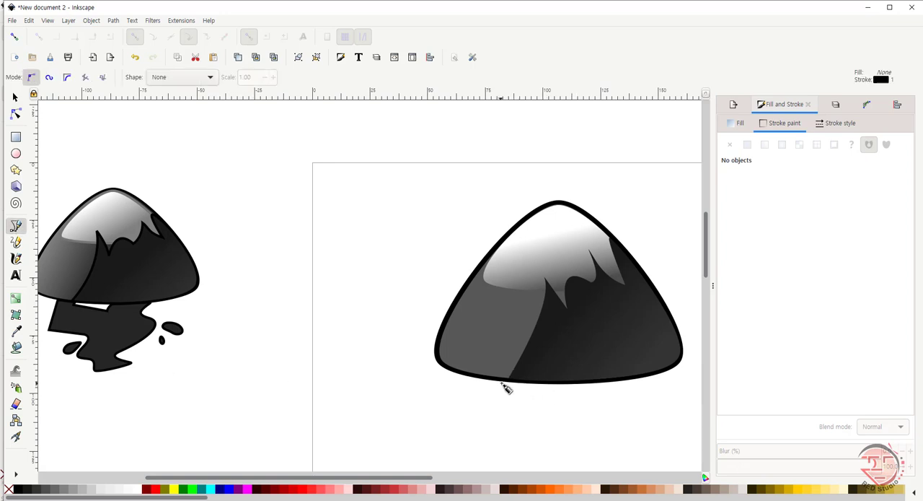
{"action": "left_click", "coordinate": [480, 380]}
{"action": "left_click", "coordinate": [502, 391]}
{"action": "left_click", "coordinate": [577, 405]}
{"action": "left_click", "coordinate": [582, 384]}
{"action": "left_click", "coordinate": [628, 382]}
{"action": "left_click_drag", "start_coordinate": [626, 413], "coordinate": [652, 411]}
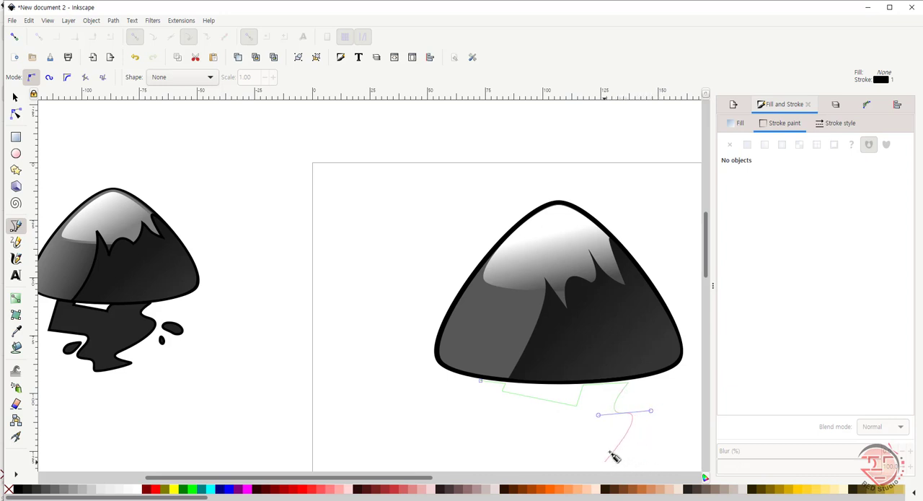
Step: Continue the spill path down the right side, around the lower tip and back up the left, closing it about 80 by 63 mm
{"action": "left_click_drag", "start_coordinate": [707, 261], "coordinate": [706, 280]}
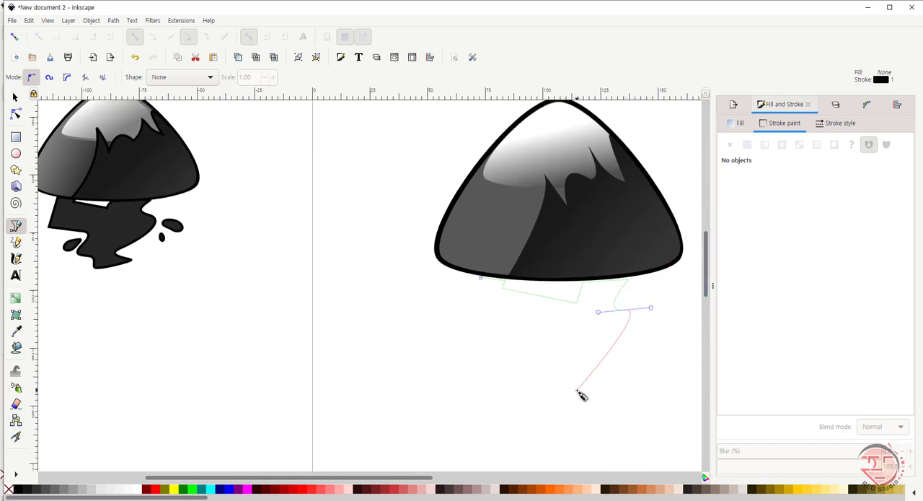
{"action": "left_click_drag", "start_coordinate": [591, 386], "coordinate": [541, 422]}
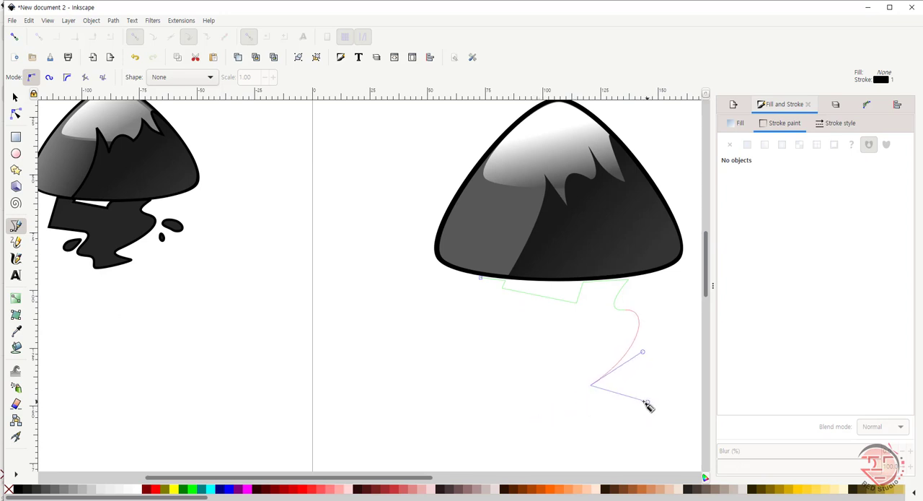
{"action": "left_click", "coordinate": [615, 390]}
{"action": "left_click_drag", "start_coordinate": [627, 401], "coordinate": [620, 409]}
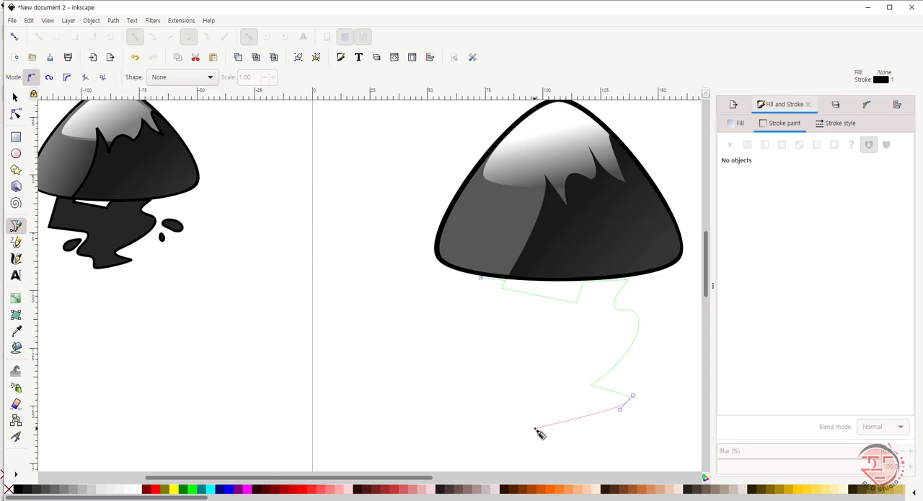
{"action": "left_click", "coordinate": [581, 423]}
{"action": "left_click_drag", "start_coordinate": [557, 396], "coordinate": [488, 340]}
{"action": "left_click", "coordinate": [457, 340]}
{"action": "left_click", "coordinate": [481, 277]}
{"action": "key", "text": "s"}
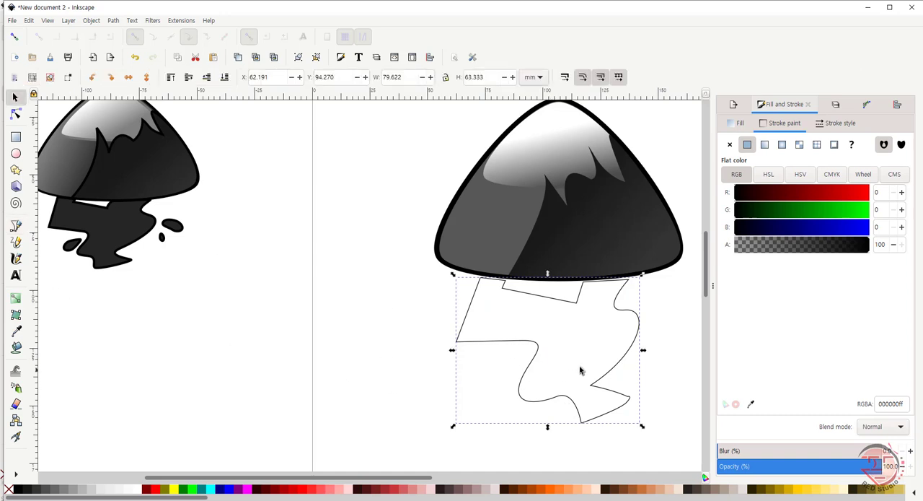
Step: Fill the ink-spill shape with a near-black palette colour and set its stroke width to 2 mm
{"action": "left_click", "coordinate": [571, 361]}
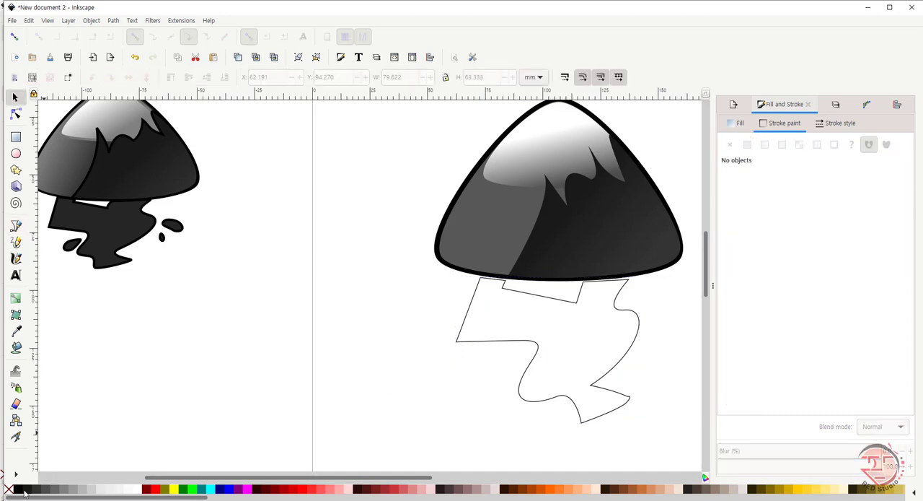
{"action": "left_click", "coordinate": [525, 341]}
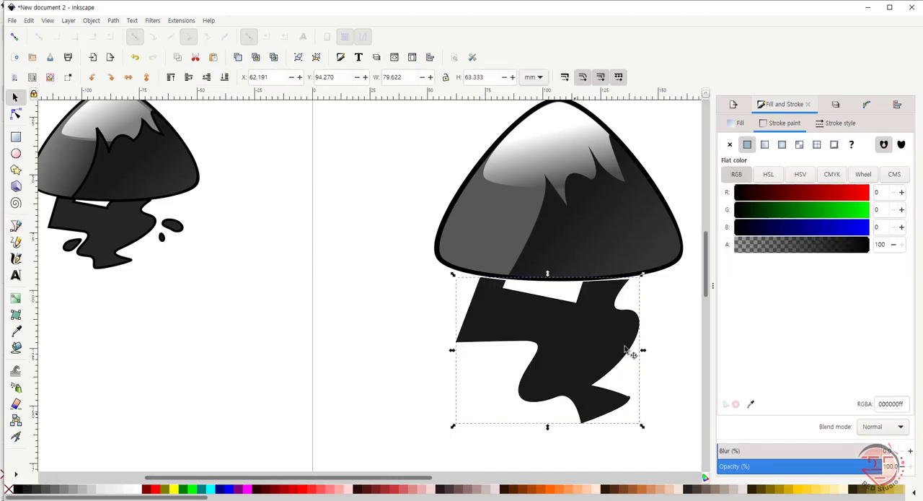
{"action": "left_click", "coordinate": [836, 123]}
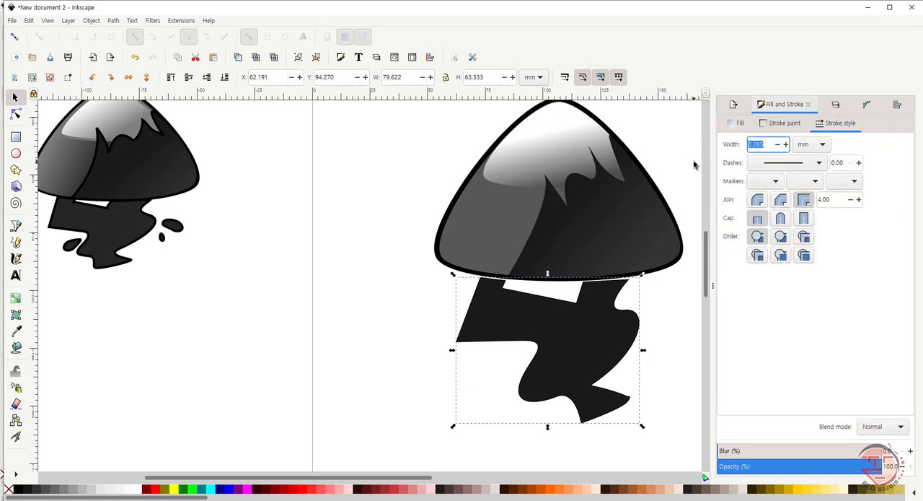
{"action": "type", "text": "2"}
{"action": "key", "text": "Return"}
Step: Move the ink-spill shape up against the mountain's base and slightly adjust its size from the lower-right corner
{"action": "left_click_drag", "start_coordinate": [573, 362], "coordinate": [574, 354]}
{"action": "left_click", "coordinate": [645, 421]}
{"action": "left_click_drag", "start_coordinate": [645, 422], "coordinate": [641, 425]}
{"action": "left_click_drag", "start_coordinate": [592, 363], "coordinate": [592, 364]}
Step: Raise the spill shape's top-edge nodes so they overlap the mountain's bottom outline
{"action": "left_click", "coordinate": [12, 112]}
{"action": "left_click_drag", "start_coordinate": [634, 275], "coordinate": [637, 271]}
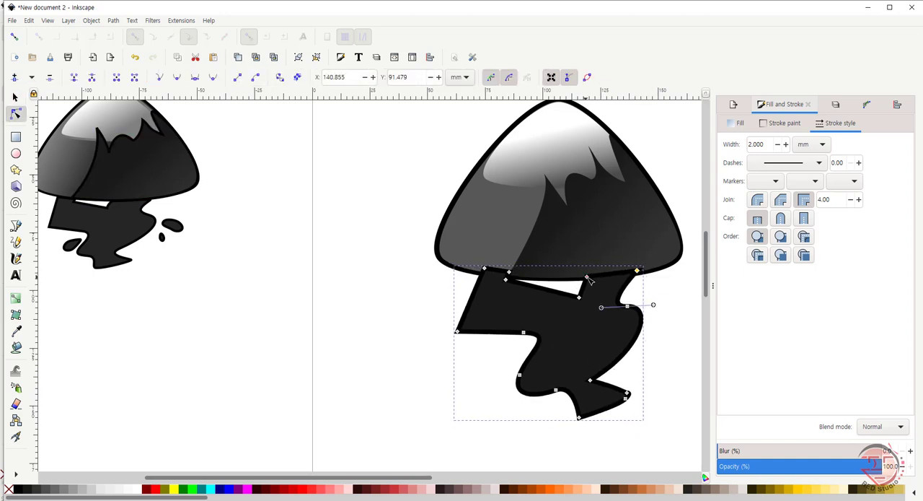
{"action": "left_click", "coordinate": [485, 267]}
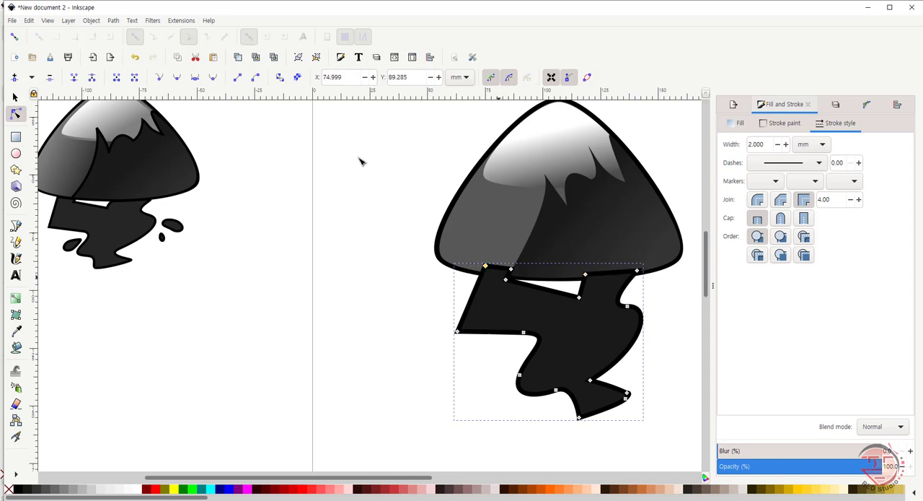
Step: Place the ink-spill shape behind the mountain and nudge it down to Y 89.252 mm
{"action": "left_click", "coordinate": [14, 96]}
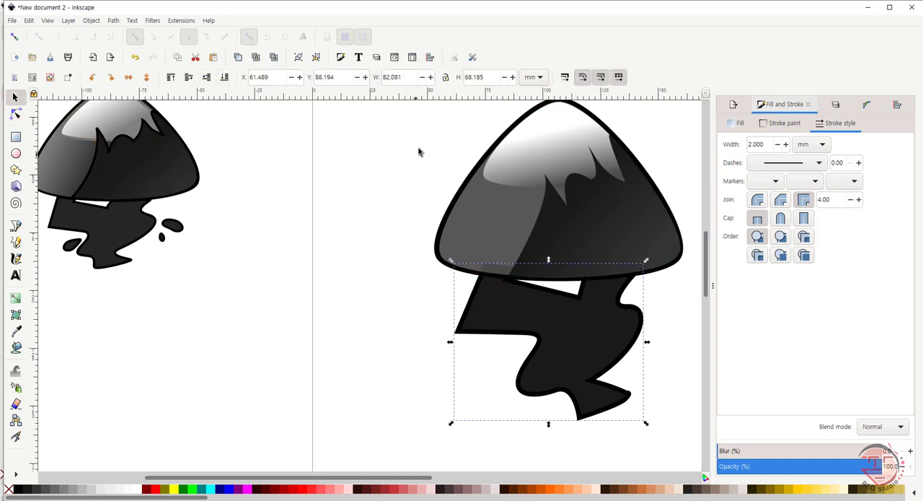
{"action": "left_click", "coordinate": [556, 334]}
{"action": "key", "text": "Down"}
{"action": "key", "text": "Down"}
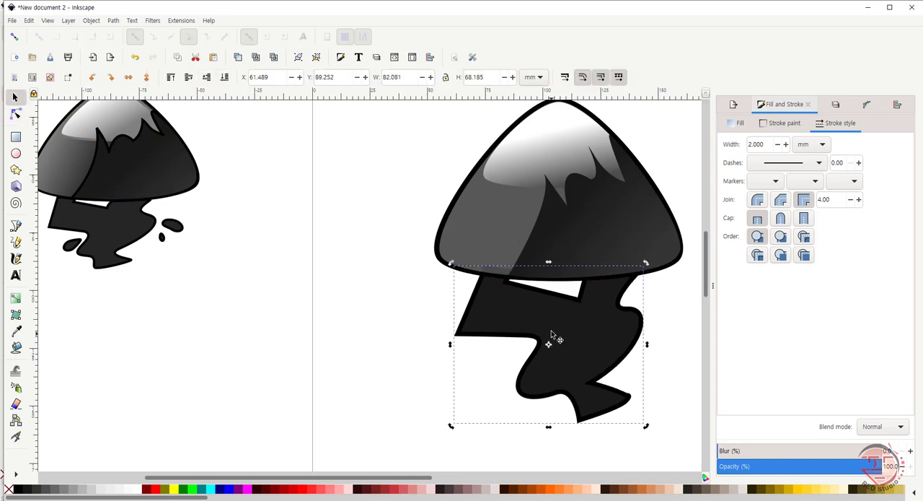
{"action": "left_click", "coordinate": [544, 453]}
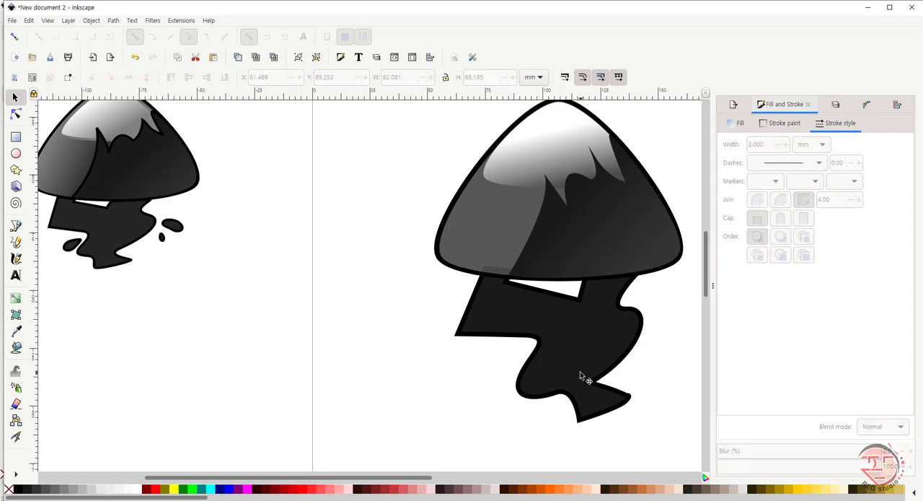
Step: Widen the spill's right-hand bulge to an overall width of about 85.4 mm and round its lower-right tip
{"action": "double_click", "coordinate": [643, 319]}
{"action": "left_click_drag", "start_coordinate": [629, 309], "coordinate": [670, 311]}
{"action": "left_click_drag", "start_coordinate": [627, 397], "coordinate": [629, 396]}
{"action": "left_click", "coordinate": [632, 422]}
{"action": "key", "text": "s"}
{"action": "left_click", "coordinate": [503, 442]}
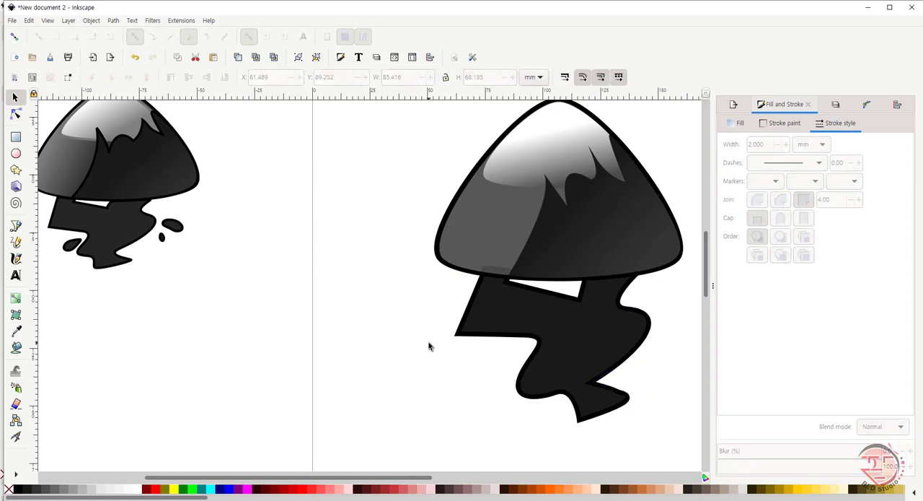
Step: Draw a dark ellipse with radii about 9.1 by 3.7 mm beside the spill and make its nodes editable as a path
{"action": "left_click", "coordinate": [16, 153]}
{"action": "left_click_drag", "start_coordinate": [390, 381], "coordinate": [432, 399]}
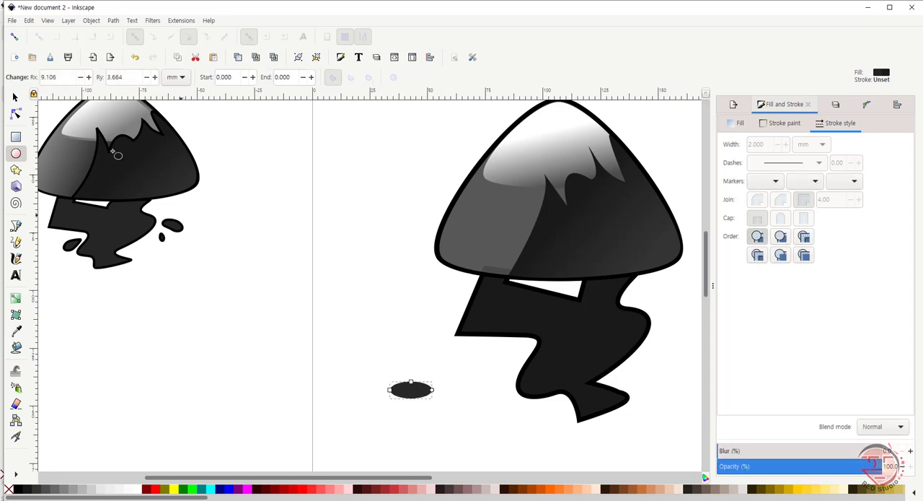
{"action": "key", "text": "n"}
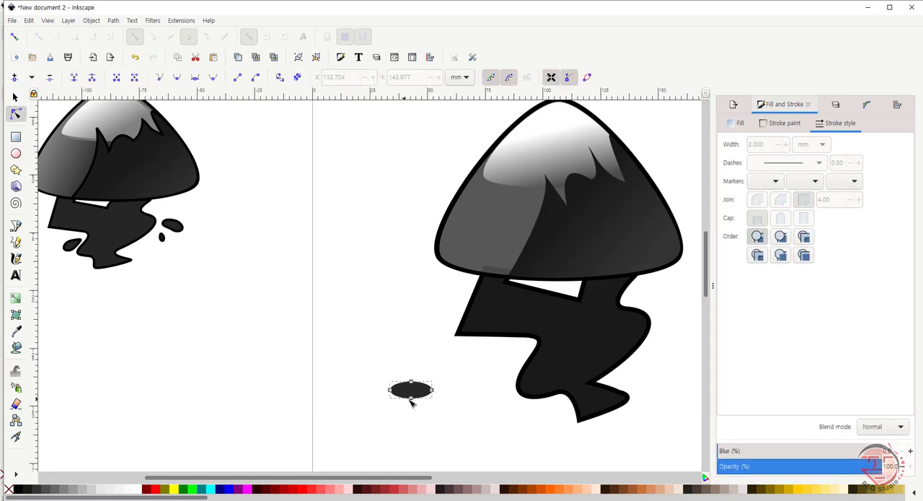
Step: Reshape the ellipse into a slanted teardrop about 15.5 by 12.3 mm and place it in the hollow on the spill's left side
{"action": "left_click_drag", "start_coordinate": [411, 397], "coordinate": [511, 369]}
{"action": "key", "text": "ctrl+z"}
{"action": "left_click", "coordinate": [403, 412]}
{"action": "key", "text": "s"}
{"action": "left_click", "coordinate": [420, 393]}
{"action": "left_click", "coordinate": [489, 378]}
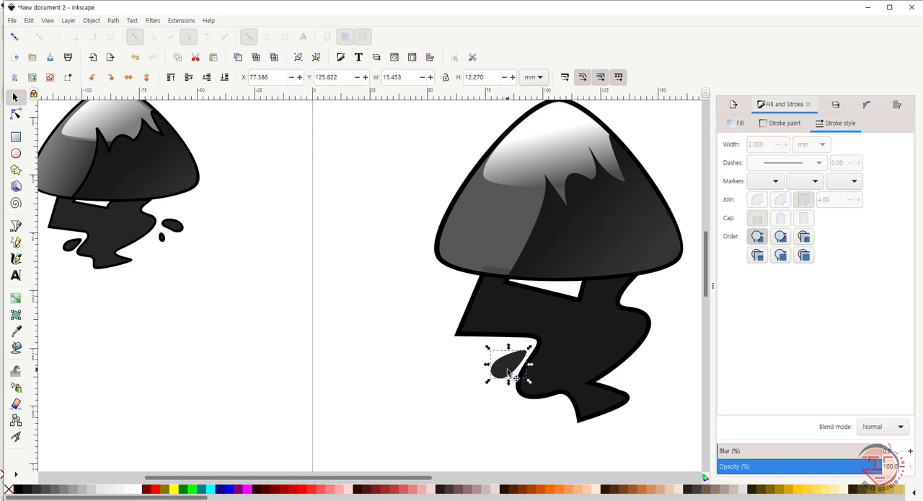
Step: Give the teardrop a flat black stroke with a width of 1 mm
{"action": "left_click", "coordinate": [782, 122]}
{"action": "left_click", "coordinate": [747, 145]}
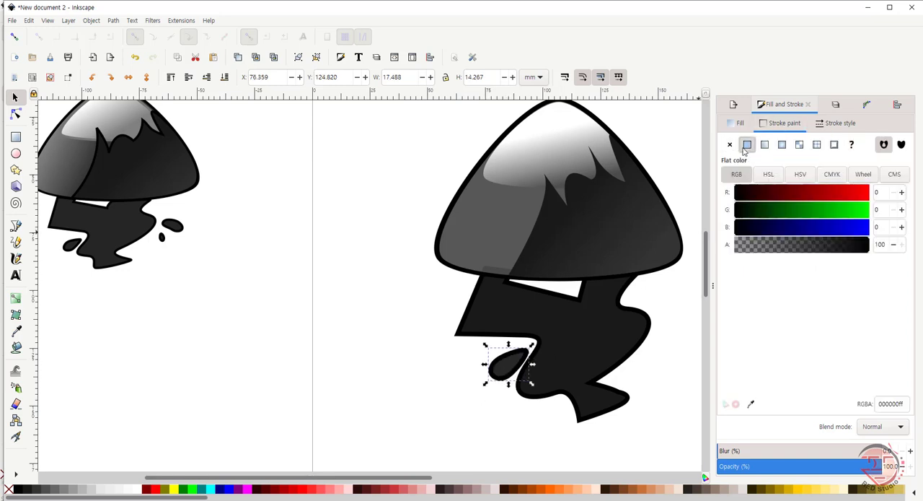
{"action": "left_click", "coordinate": [830, 123]}
{"action": "type", "text": "1"}
{"action": "key", "text": "Return"}
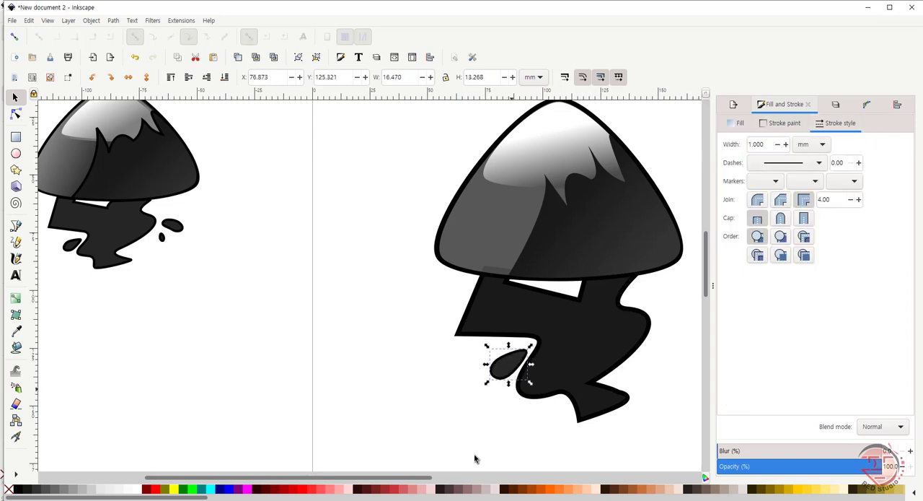
Step: Duplicate the teardrop, move the copy to the right of the spill and flip it horizontally
{"action": "key", "text": "ctrl+d"}
{"action": "left_click_drag", "start_coordinate": [510, 367], "coordinate": [669, 342]}
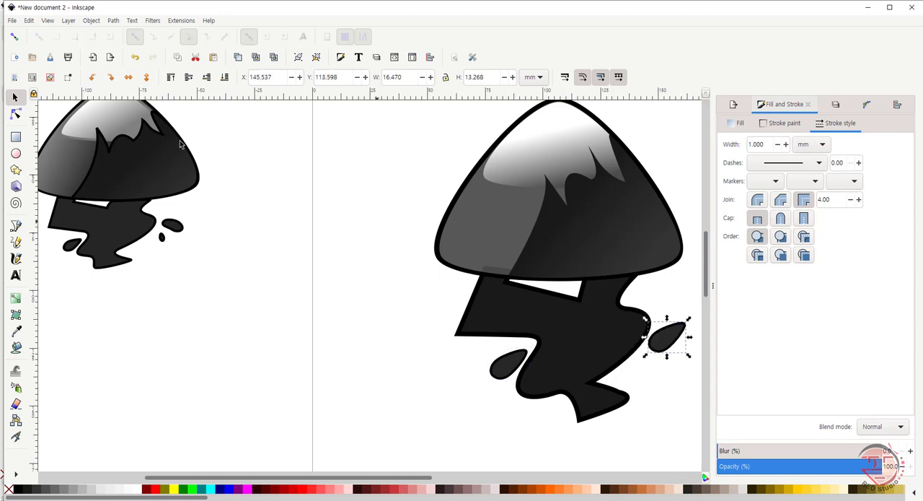
{"action": "left_click", "coordinate": [129, 77]}
Step: Reposition the mirrored droplet and flatten it by its nodes to about 15.4 by 9.5 mm
{"action": "scroll", "coordinate": [621, 343], "scroll_direction": "right", "scroll_amount": 3}
{"action": "mouse_move", "coordinate": [617, 339]}
{"action": "left_mouse_down"}
{"action": "mouse_move", "coordinate": [639, 332]}
{"action": "mouse_move", "coordinate": [613, 318]}
{"action": "mouse_move", "coordinate": [637, 323]}
{"action": "mouse_move", "coordinate": [598, 313]}
{"action": "mouse_move", "coordinate": [635, 316]}
{"action": "mouse_move", "coordinate": [598, 313]}
{"action": "mouse_move", "coordinate": [641, 347]}
{"action": "mouse_move", "coordinate": [602, 341]}
{"action": "left_mouse_up"}
{"action": "key", "text": "n"}
{"action": "left_click", "coordinate": [599, 349]}
{"action": "key", "text": "s"}
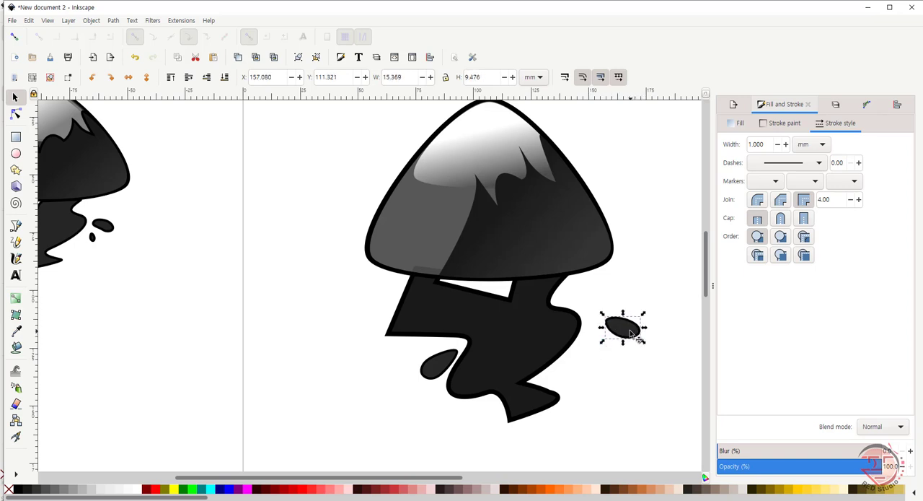
Step: Try to curve the right droplet's lower edge inward by moving its bottom node and adjusting the lower-right end
{"action": "key", "text": "n"}
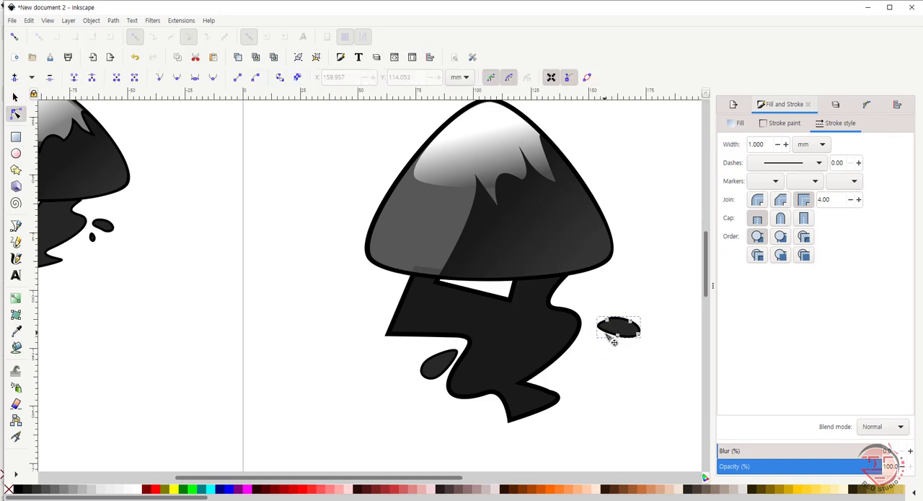
{"action": "left_click", "coordinate": [619, 333]}
{"action": "left_click", "coordinate": [606, 354]}
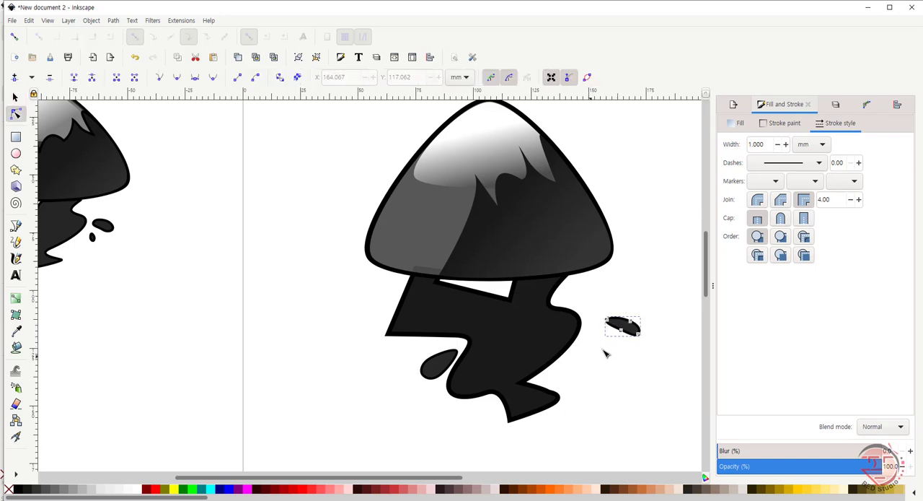
{"action": "left_click", "coordinate": [637, 334]}
{"action": "left_click", "coordinate": [604, 368]}
{"action": "left_click", "coordinate": [623, 334]}
{"action": "key", "text": "s"}
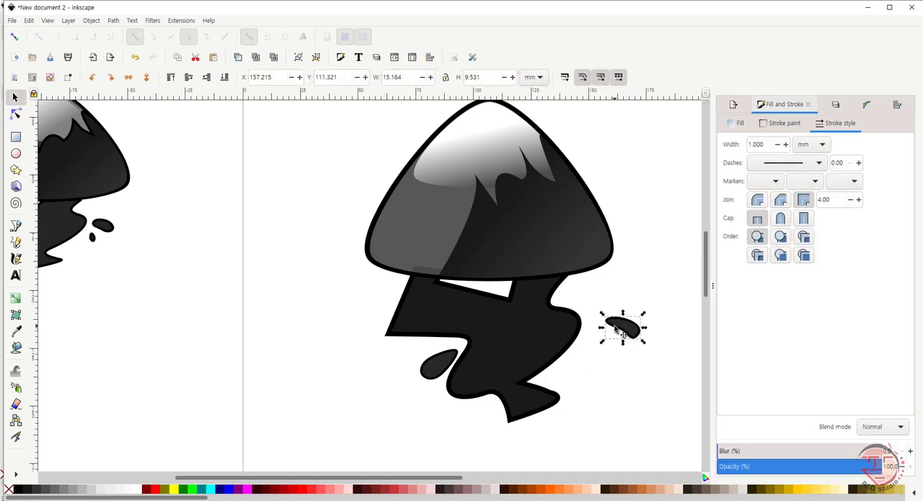
Step: Pull in the right droplet's upper-left tip, shortening the droplet to about 12.3 mm wide
{"action": "key", "text": "n"}
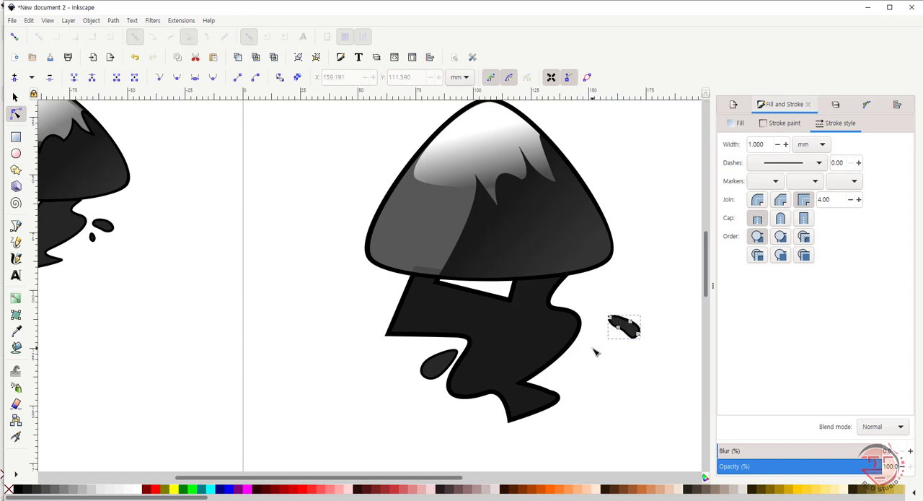
{"action": "left_click_drag", "start_coordinate": [611, 318], "coordinate": [614, 320]}
{"action": "left_click", "coordinate": [594, 348]}
{"action": "left_click", "coordinate": [621, 331]}
{"action": "key", "text": "s"}
{"action": "key", "text": "Escape"}
{"action": "left_click", "coordinate": [636, 335]}
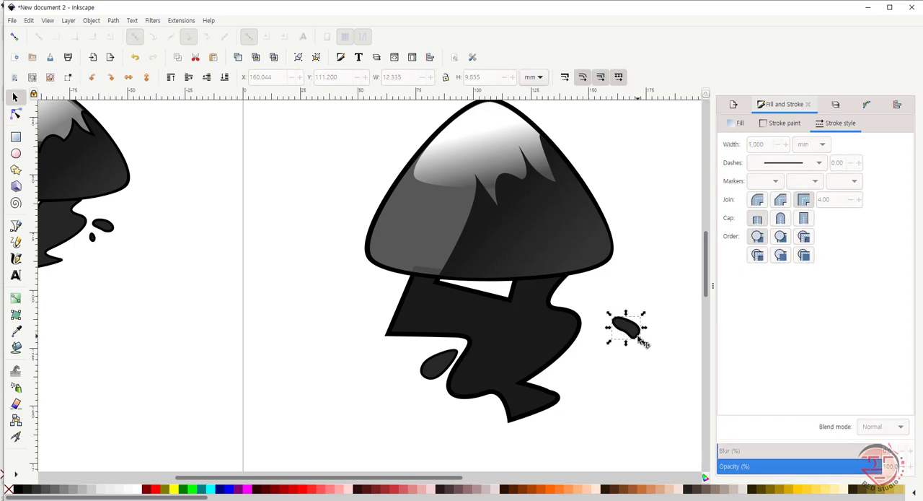
Step: Try extending the right droplet's lower end to about X 173.3, Y 119.8 mm, and remove the misshapen droplet
{"action": "key", "text": "n"}
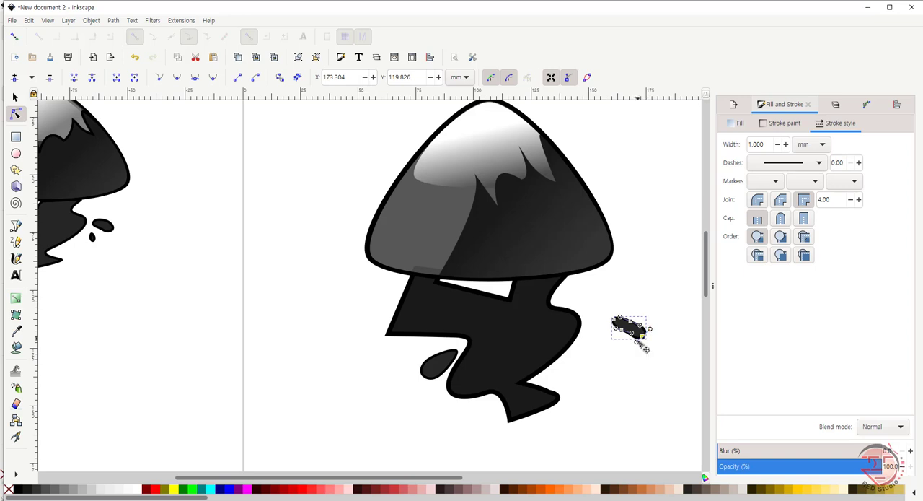
{"action": "left_click", "coordinate": [622, 328]}
{"action": "left_click", "coordinate": [641, 335]}
{"action": "left_click", "coordinate": [611, 355]}
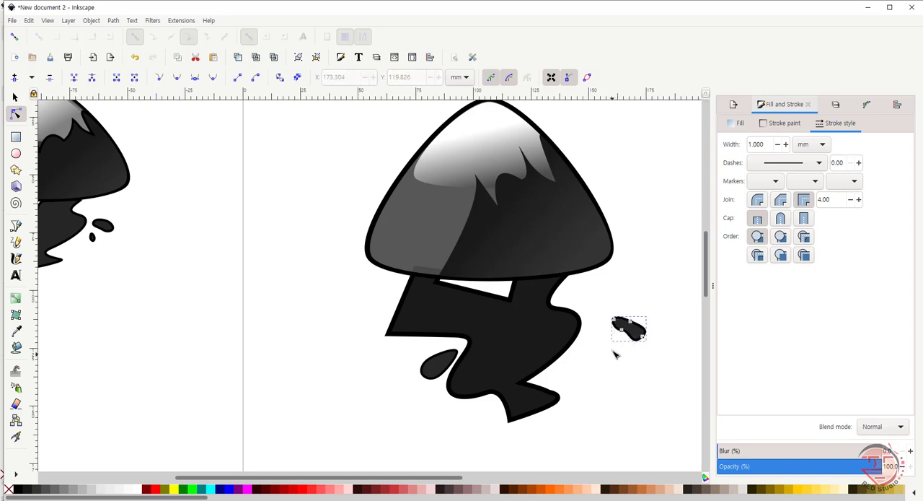
{"action": "left_click", "coordinate": [637, 335]}
{"action": "key", "text": "ctrl+x"}
Step: Place a copy of the left teardrop to the right of the spill at about X 157.3, Y 116.3 mm, flipped horizontally
{"action": "key", "text": "ctrl+v"}
{"action": "left_click_drag", "start_coordinate": [455, 381], "coordinate": [621, 353]}
{"action": "left_click", "coordinate": [127, 78]}
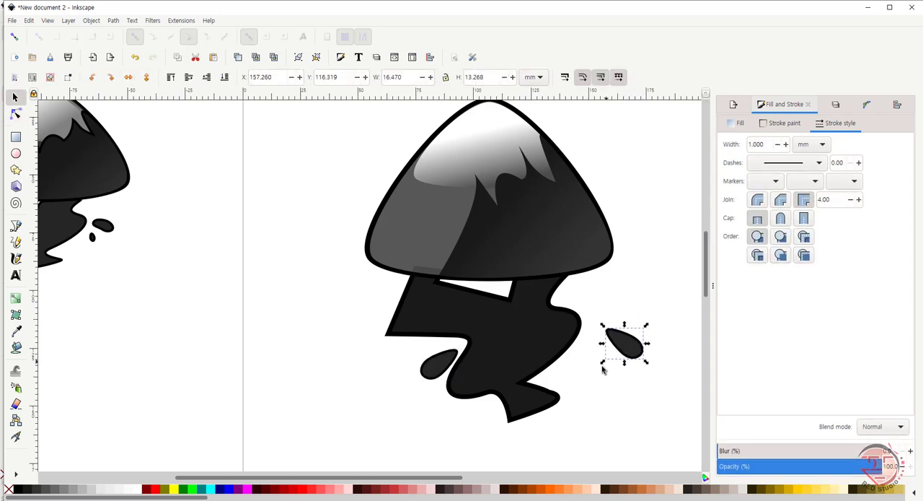
Step: Curve the lower edge of the flipped teardrop copy inward and round off its upper-left tip
{"action": "key", "text": "n"}
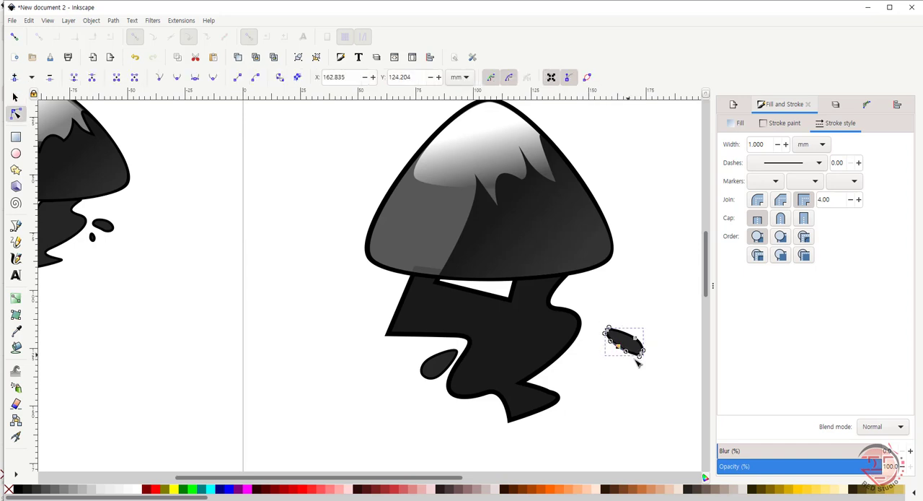
{"action": "left_click", "coordinate": [603, 363]}
{"action": "left_click", "coordinate": [608, 330]}
{"action": "left_click", "coordinate": [587, 373]}
{"action": "left_click", "coordinate": [604, 374]}
{"action": "left_click", "coordinate": [640, 353]}
{"action": "left_click", "coordinate": [641, 352]}
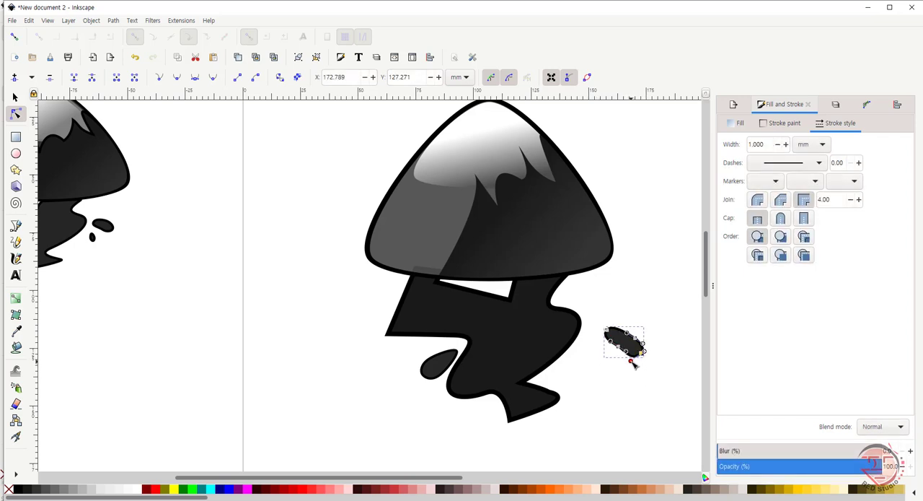
Step: Extend and round the lower-right end of the right droplet, keeping its lower edge curved inward
{"action": "left_click_drag", "start_coordinate": [649, 350], "coordinate": [644, 356]}
{"action": "left_click", "coordinate": [625, 375]}
{"action": "left_click", "coordinate": [626, 374]}
{"action": "left_click", "coordinate": [641, 352]}
{"action": "left_click", "coordinate": [626, 390]}
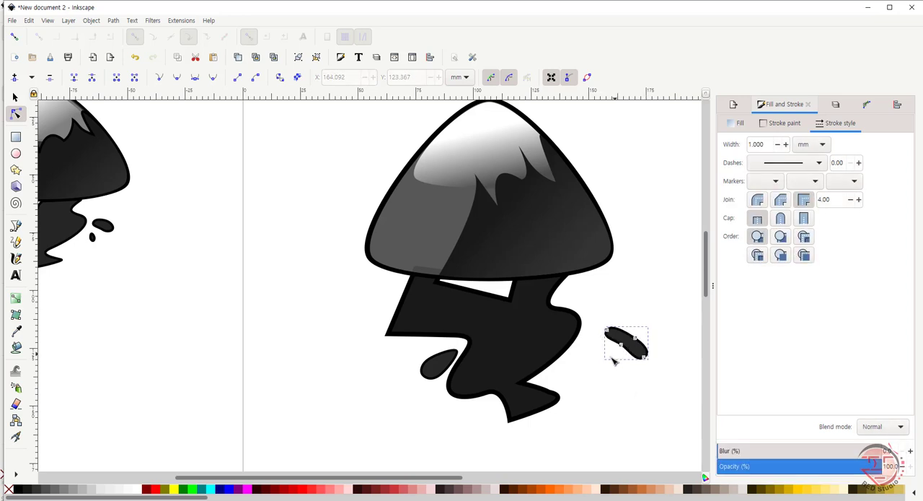
Step: Taper the right droplet's upper-left tip outward to about X 155.8, Y 118.2 mm
{"action": "left_click", "coordinate": [616, 356]}
{"action": "left_click", "coordinate": [610, 334]}
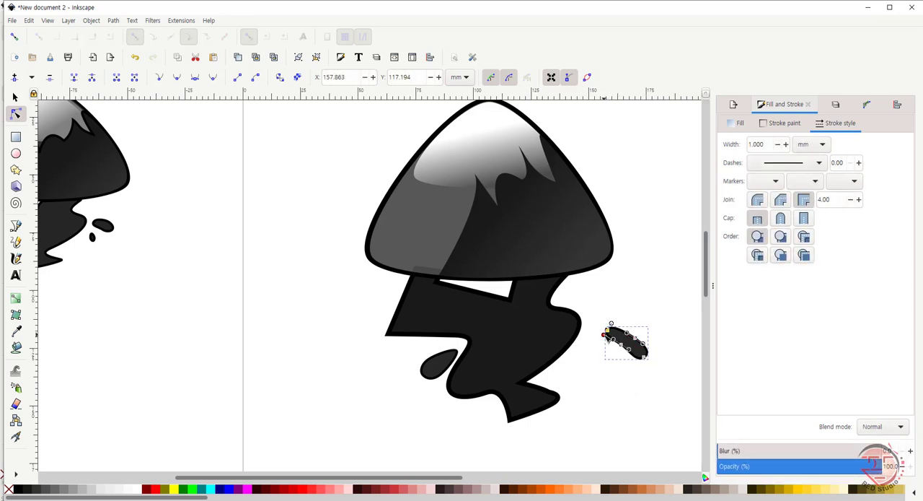
{"action": "left_click", "coordinate": [612, 378]}
{"action": "left_click", "coordinate": [624, 347]}
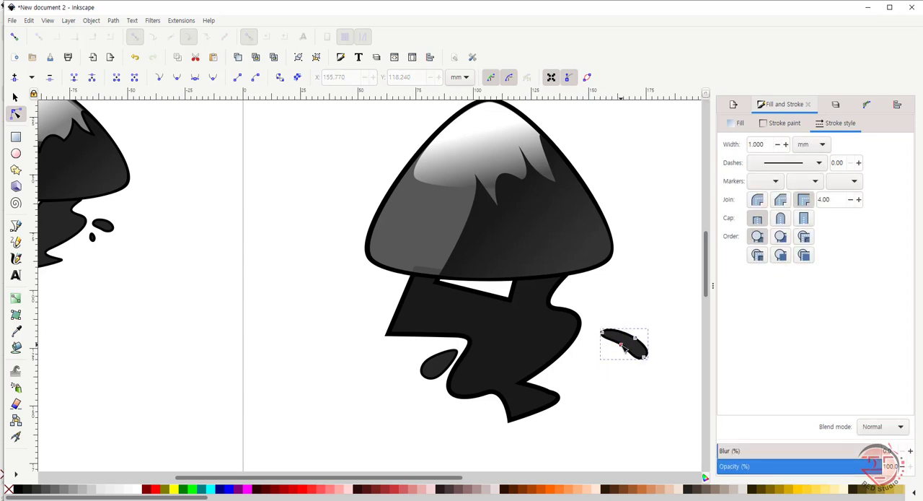
{"action": "left_click", "coordinate": [606, 374]}
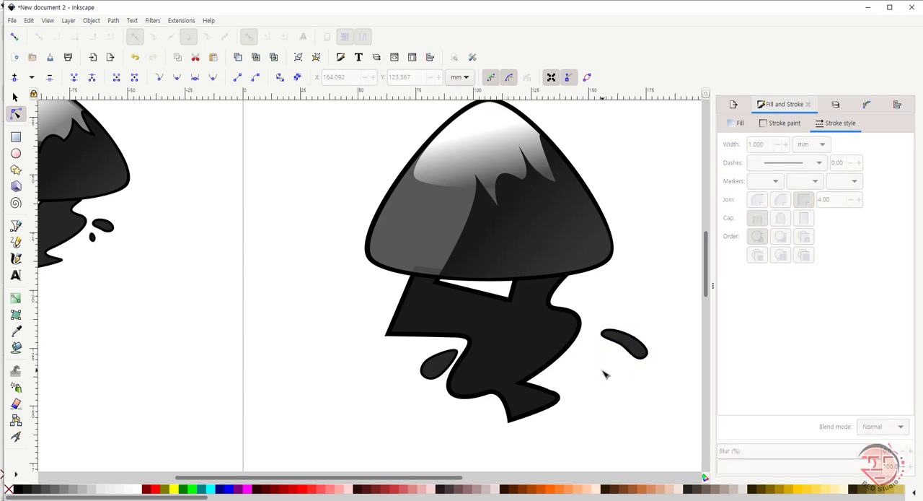
Step: Scale the right droplet down to about 11.5 mm wide and 8.5 mm high
{"action": "key", "text": "s"}
{"action": "left_click", "coordinate": [644, 355]}
{"action": "left_click_drag", "start_coordinate": [650, 366], "coordinate": [633, 350]}
{"action": "left_click", "coordinate": [604, 354]}
{"action": "left_click", "coordinate": [620, 339]}
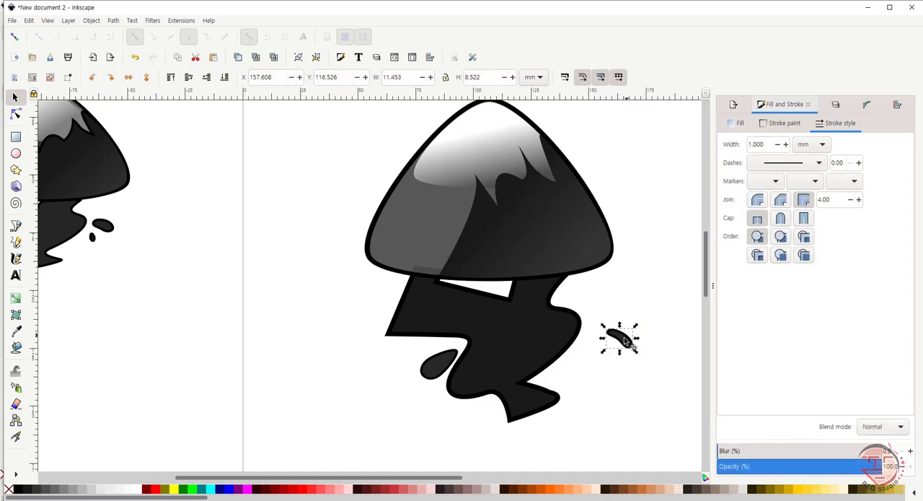
Step: Widen the right droplet's lower-right end around its node at about X 168.9, Y 124.9 mm
{"action": "key", "text": "n"}
{"action": "left_click_drag", "start_coordinate": [626, 337], "coordinate": [641, 355]}
{"action": "left_click", "coordinate": [644, 350]}
{"action": "left_click", "coordinate": [635, 349]}
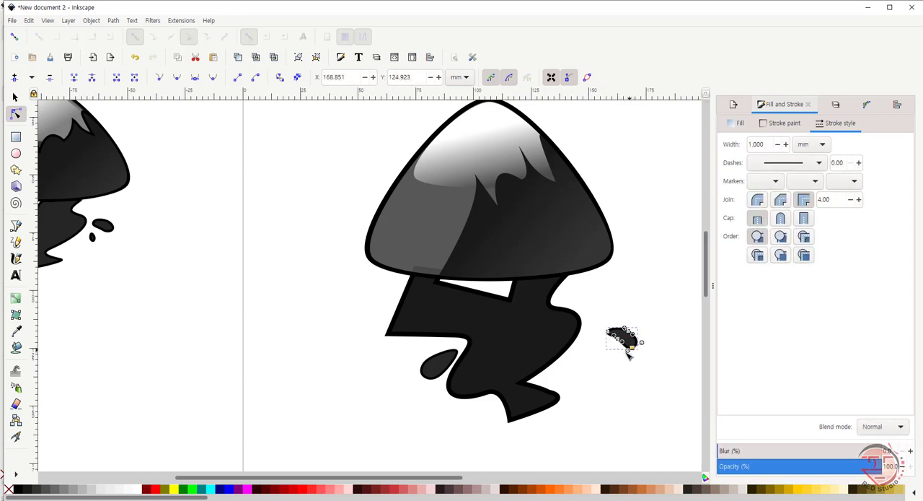
{"action": "left_click", "coordinate": [624, 360]}
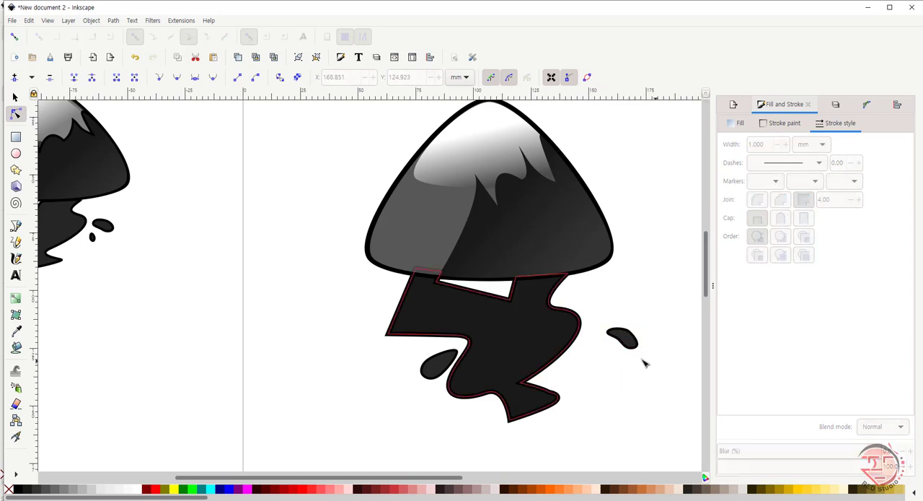
Step: Move the right droplet closer to the spill, to about X 150.5, Y 110.5 mm
{"action": "key", "text": "s"}
{"action": "left_click_drag", "start_coordinate": [631, 342], "coordinate": [615, 329]}
{"action": "left_click", "coordinate": [595, 357]}
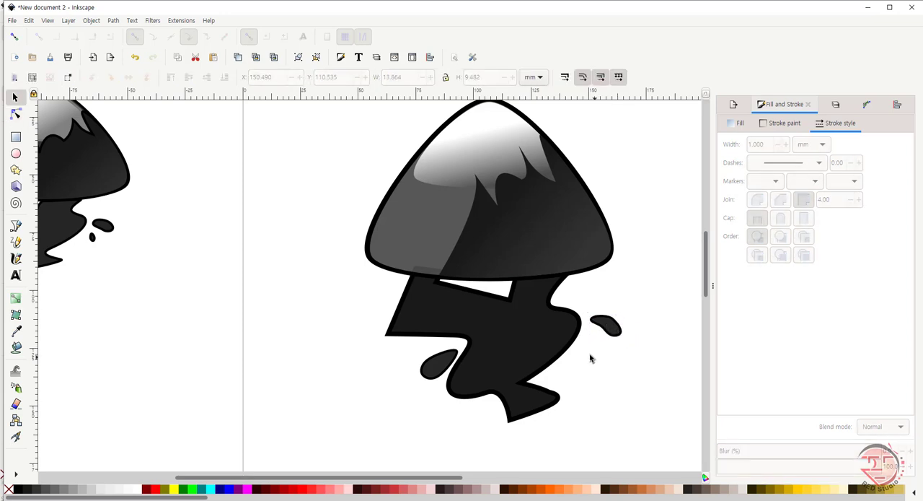
Step: Place a flipped copy of the left teardrop, about 4.5 by 6.5 mm, below the right droplet at about X 151.1, Y 118.1 mm
{"action": "left_click", "coordinate": [614, 331]}
{"action": "left_click", "coordinate": [436, 366]}
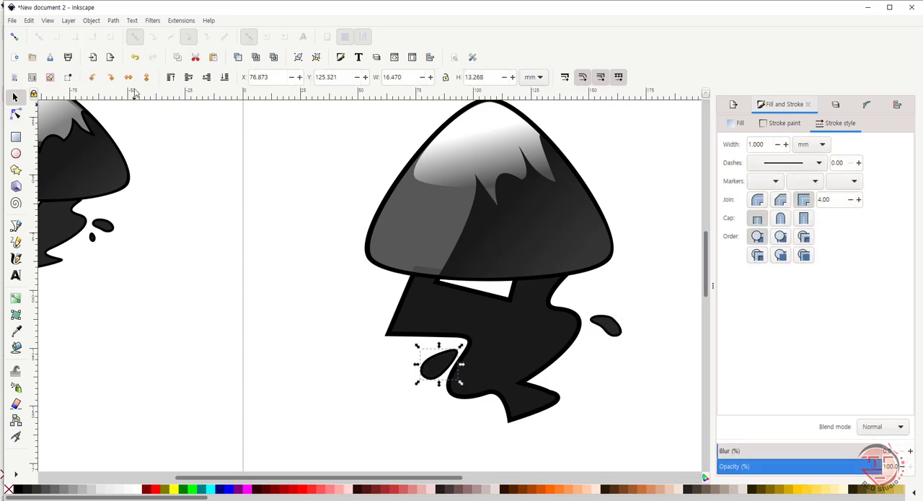
{"action": "mouse_move", "coordinate": [448, 367]}
{"action": "left_mouse_down"}
{"action": "mouse_move", "coordinate": [619, 358]}
{"action": "mouse_move", "coordinate": [616, 380]}
{"action": "mouse_move", "coordinate": [602, 344]}
{"action": "mouse_move", "coordinate": [607, 351]}
{"action": "left_mouse_up"}
{"action": "left_click", "coordinate": [619, 359]}
{"action": "left_click", "coordinate": [612, 369]}
{"action": "left_click", "coordinate": [602, 361]}
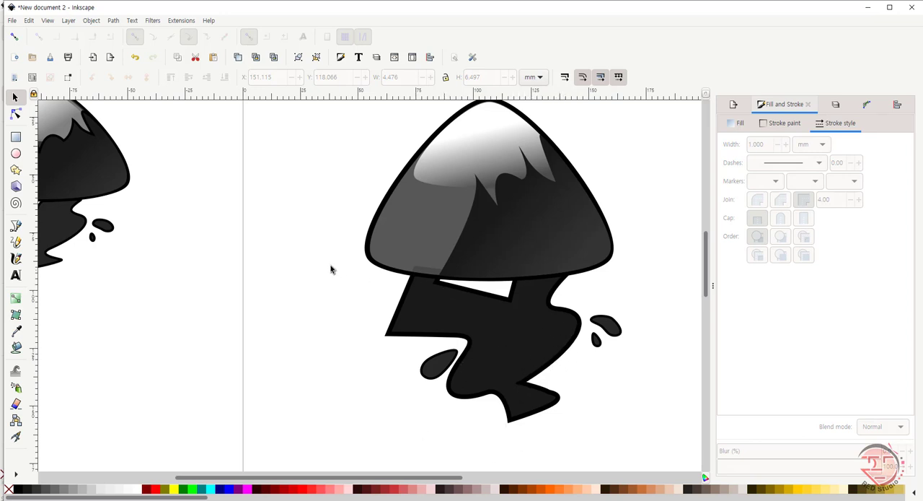
Step: Raise the fill opacity of the outer mountain shape so that it hides the top of the spill behind it
{"action": "key", "text": "z"}
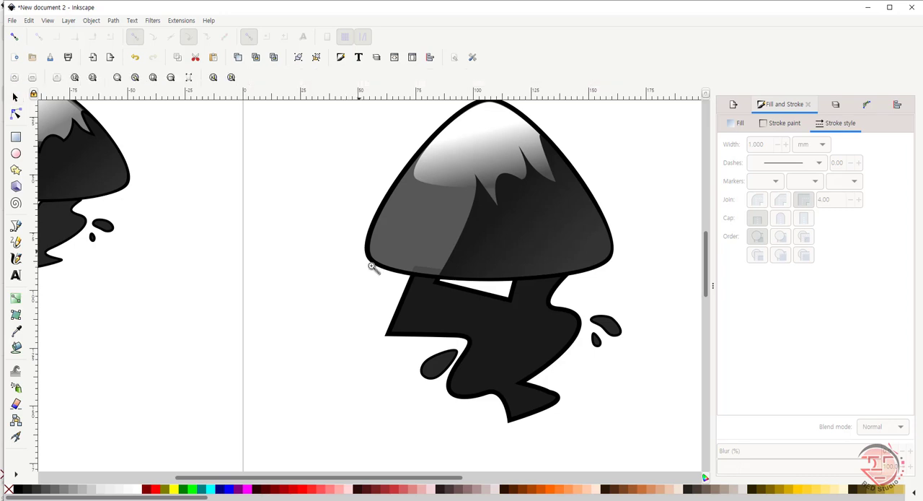
{"action": "left_click", "coordinate": [134, 77]}
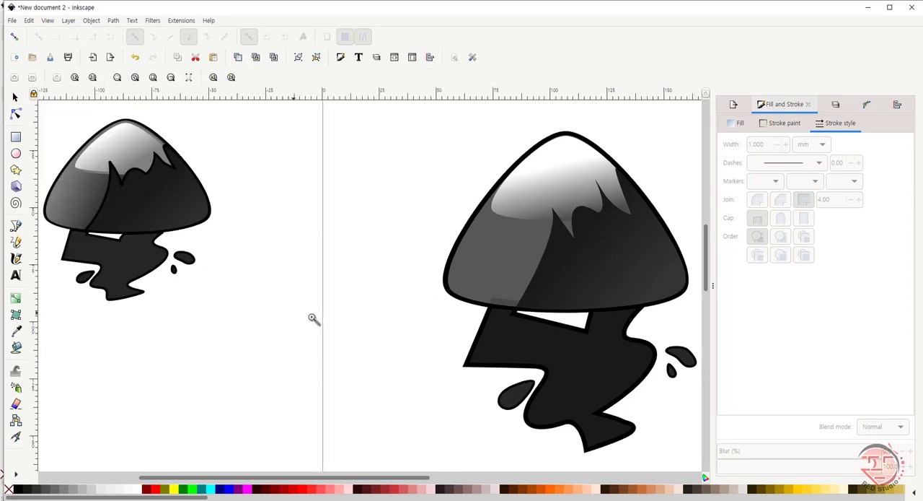
{"action": "left_click", "coordinate": [16, 96]}
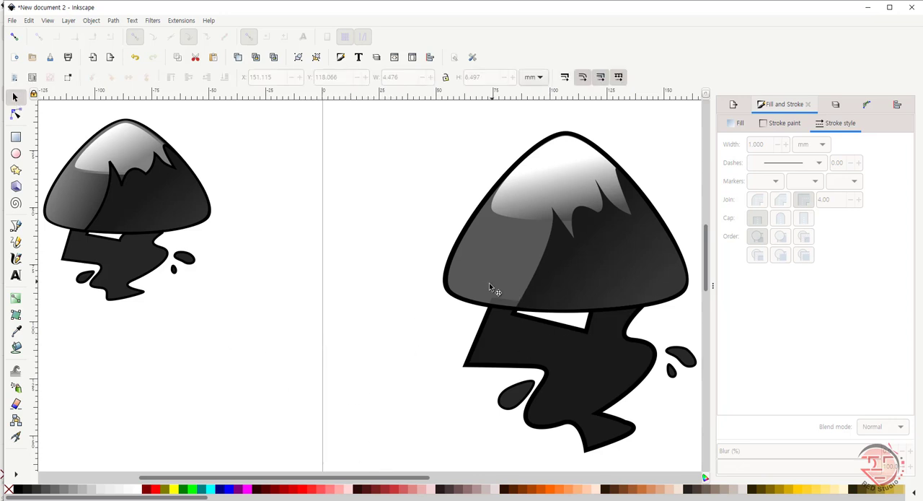
{"action": "mouse_move", "coordinate": [376, 126]}
{"action": "left_mouse_down"}
{"action": "mouse_move", "coordinate": [479, 377]}
{"action": "mouse_move", "coordinate": [690, 459]}
{"action": "left_mouse_up"}
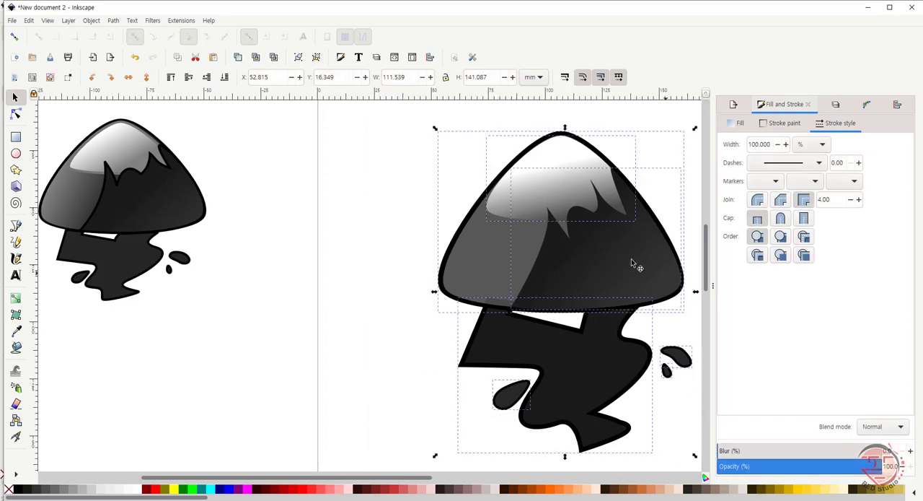
{"action": "left_click", "coordinate": [483, 258]}
{"action": "left_click", "coordinate": [491, 272]}
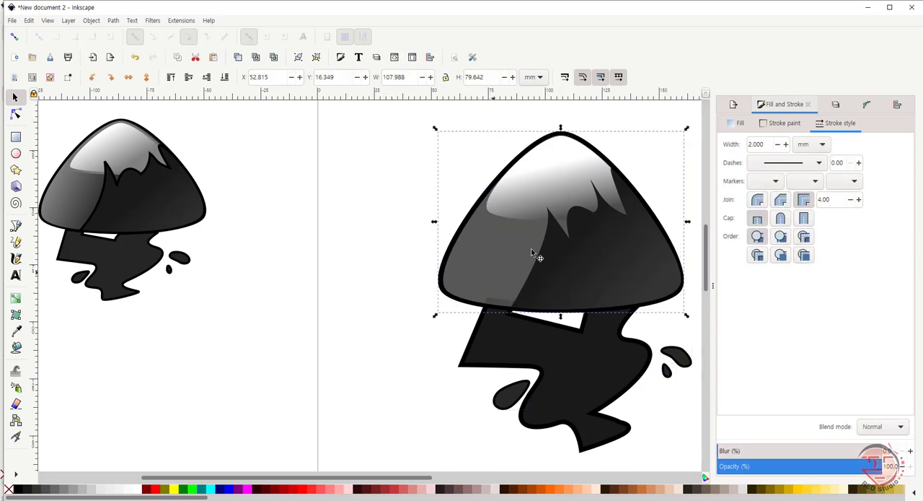
{"action": "left_click", "coordinate": [740, 123]}
{"action": "left_click_drag", "start_coordinate": [860, 252], "coordinate": [877, 252]}
{"action": "left_click", "coordinate": [436, 390]}
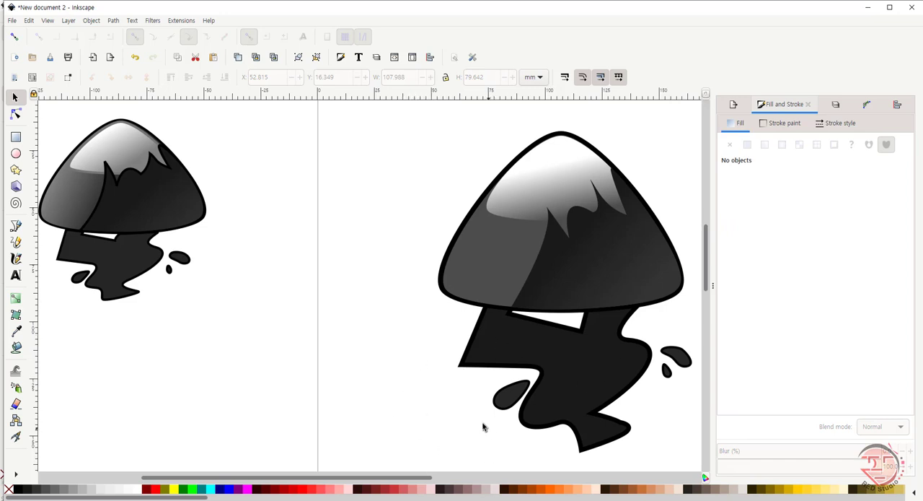
{"action": "mouse_move", "coordinate": [412, 478]}
{"action": "left_mouse_down"}
{"action": "mouse_move", "coordinate": [437, 479]}
{"action": "mouse_move", "coordinate": [408, 483]}
{"action": "left_mouse_up"}
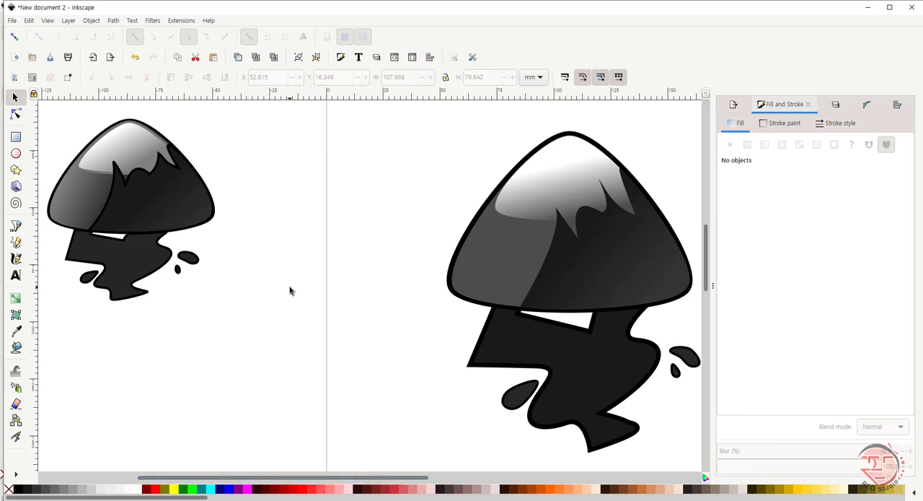
{"action": "key", "text": "z"}
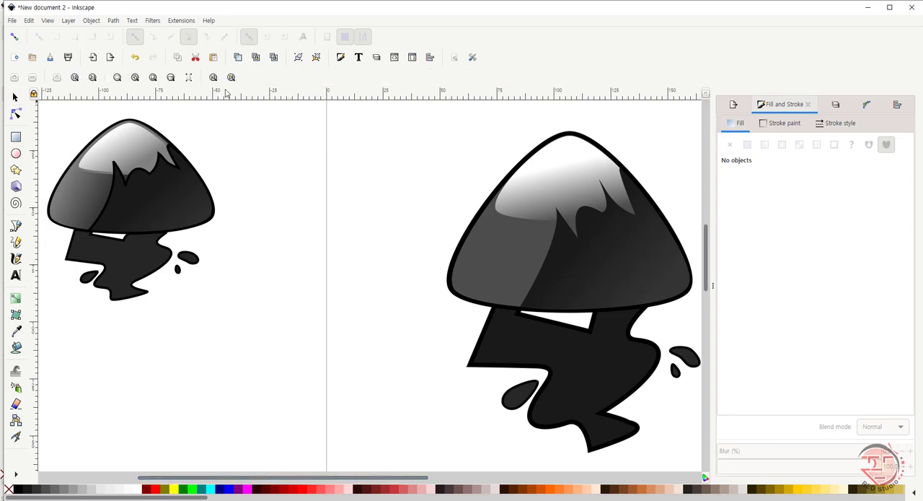
{"action": "left_click", "coordinate": [153, 78]}
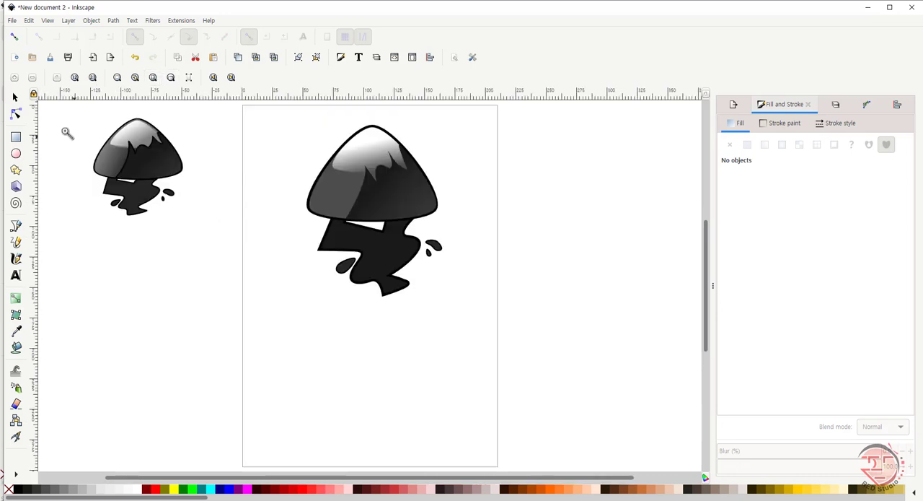
{"action": "left_click", "coordinate": [15, 96]}
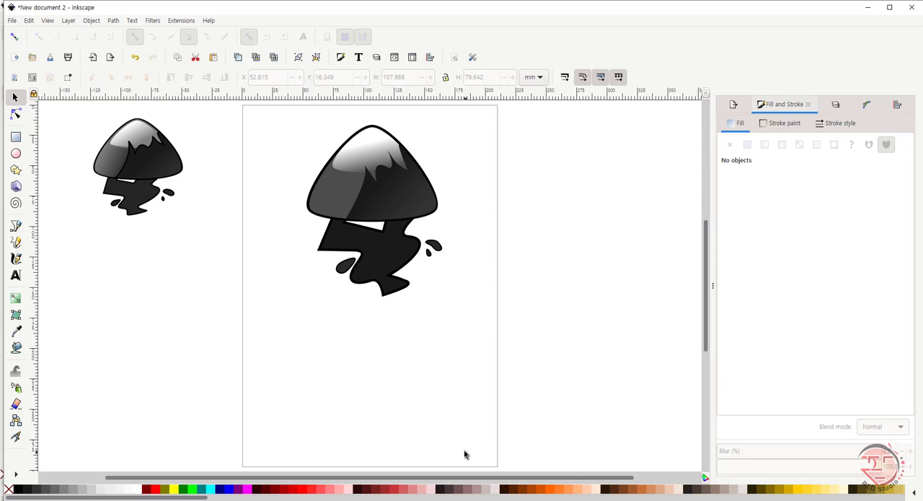
{"action": "left_click", "coordinate": [491, 500]}
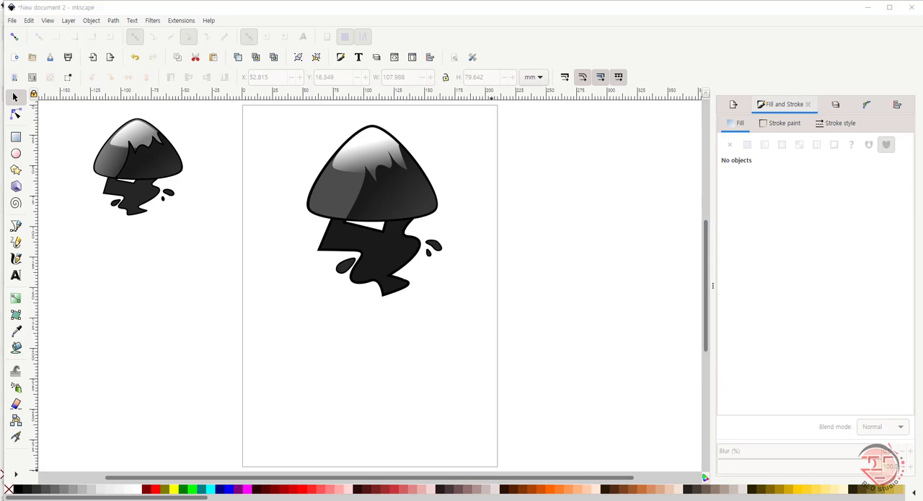